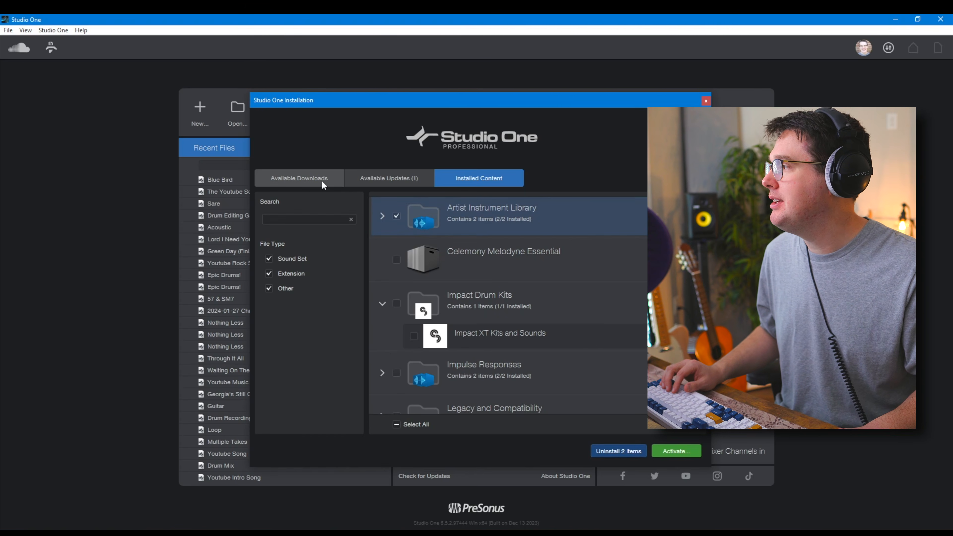
Check the available downloads in the installation dialog, and create a new song named Sweet Tea from the Record and Mix template.
left_click(319, 175)
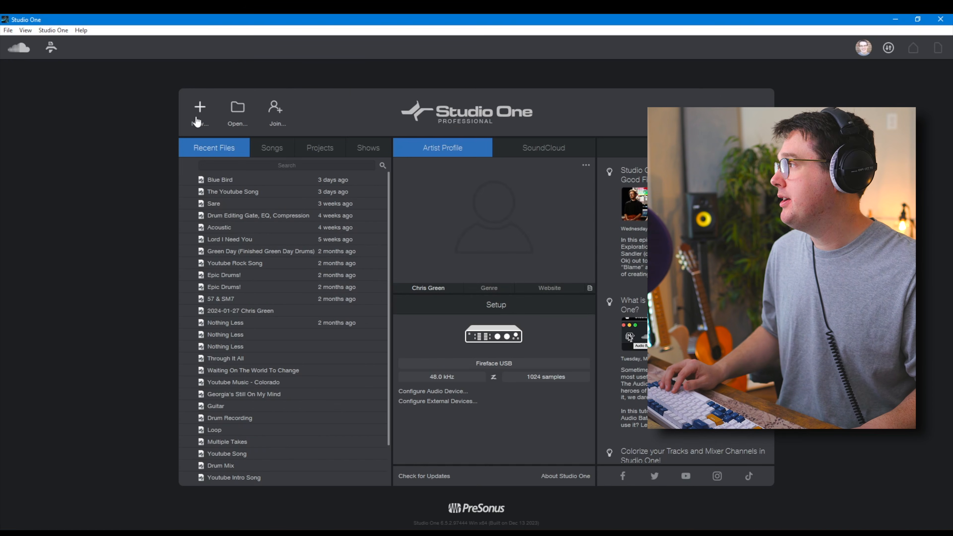
left_click(197, 118)
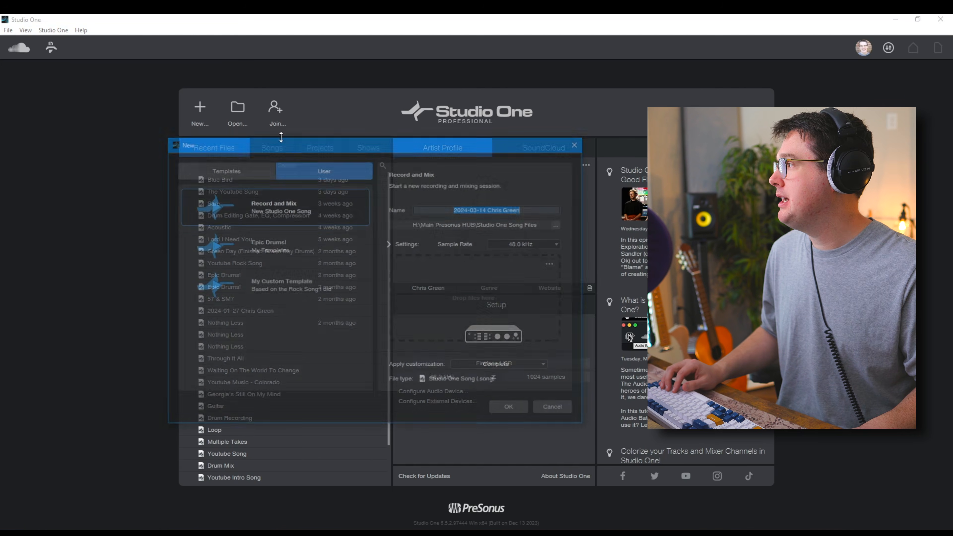
type("Sweet Tea")
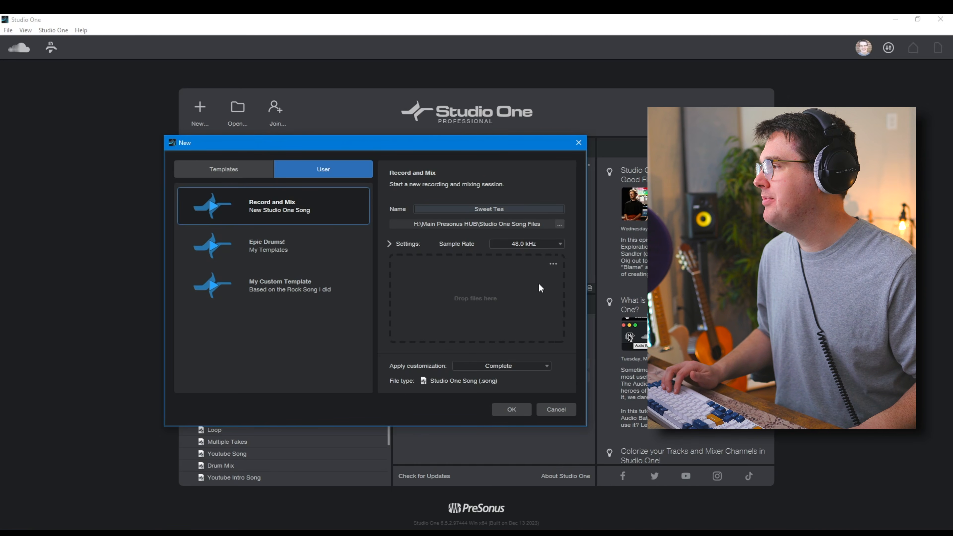
left_click(512, 410)
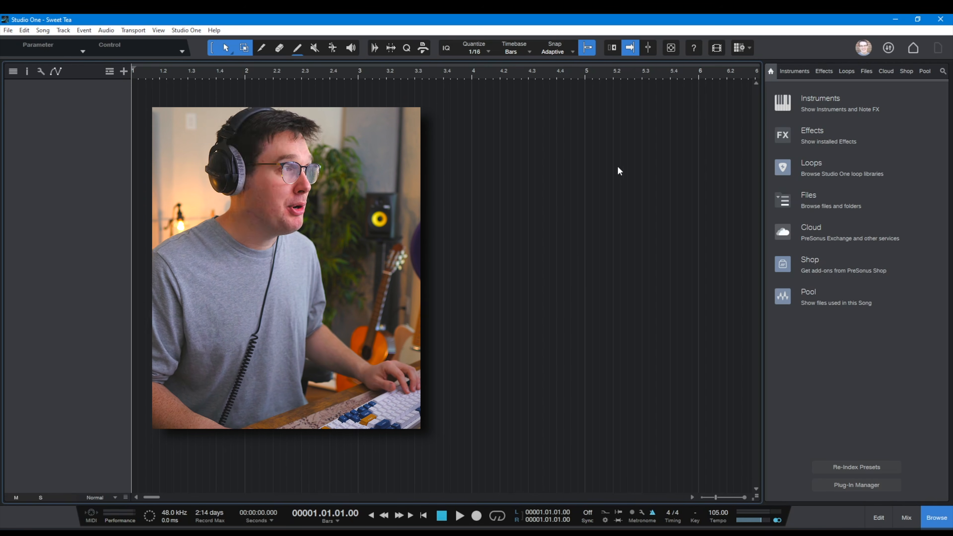
Add a Presence instrument track to the empty arrangement from the browser's PreSonus instruments.
left_click(937, 517)
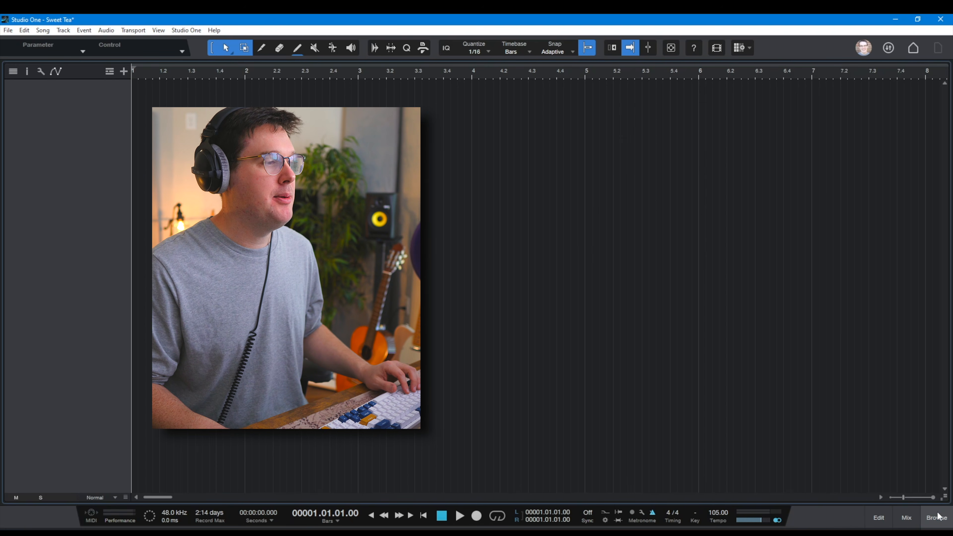
left_click(937, 517)
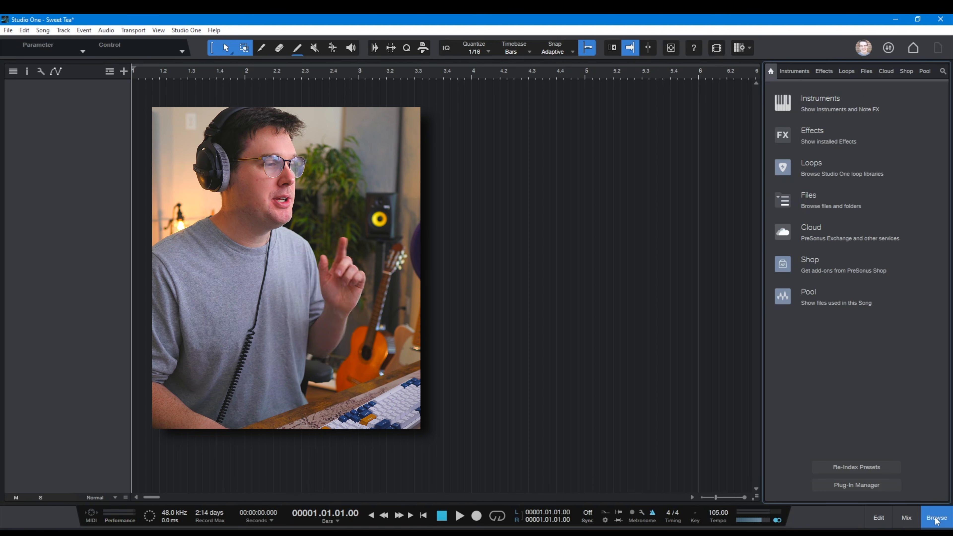
left_click(794, 68)
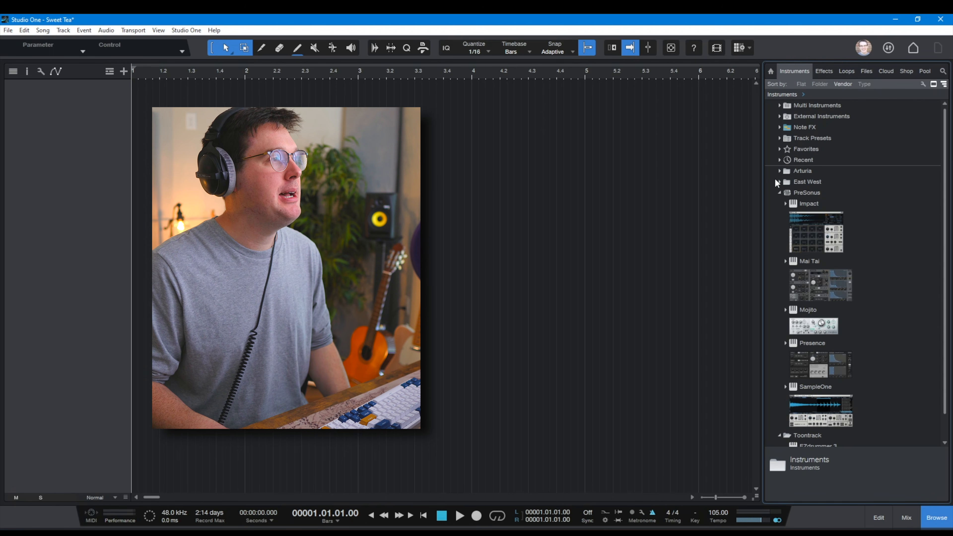
left_click(780, 193)
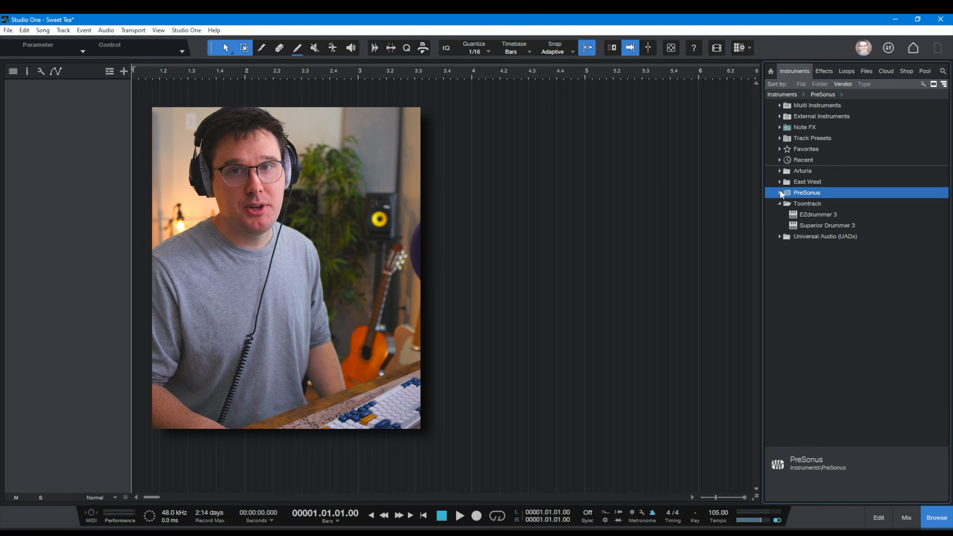
left_click(780, 193)
scroll(818, 270, "down", 1)
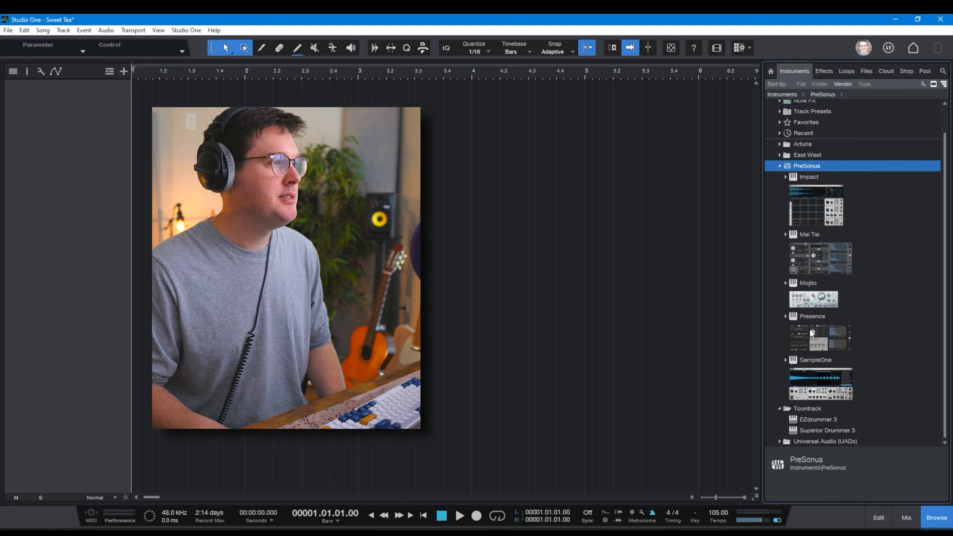
left_click_drag(812, 332, 160, 98)
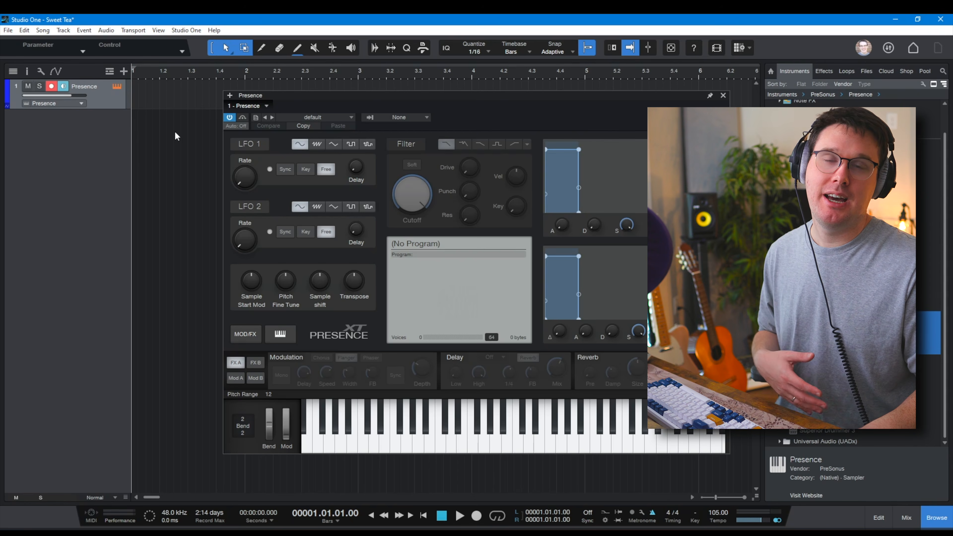
Look through the Piano and Strings folders in Presence's preset list.
left_click_drag(345, 94, 237, 97)
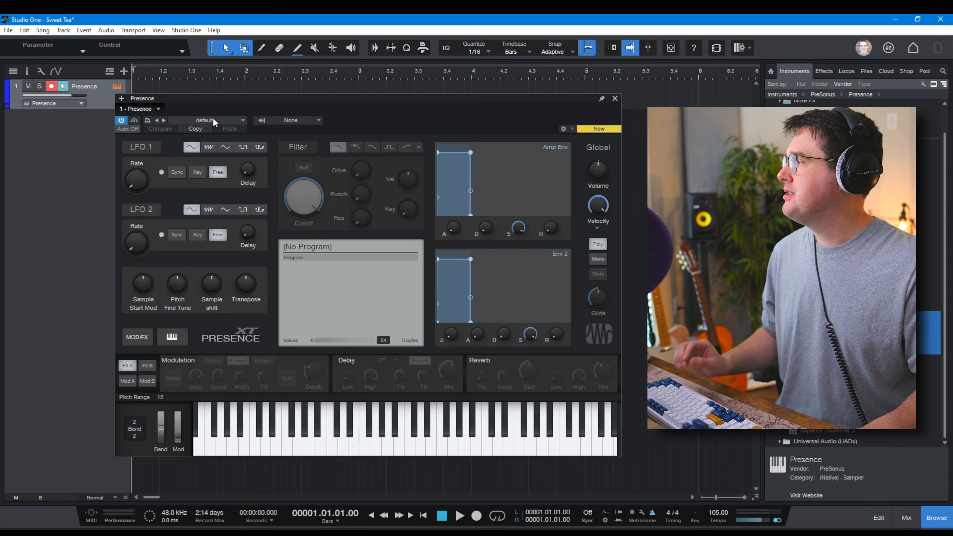
left_click(235, 120)
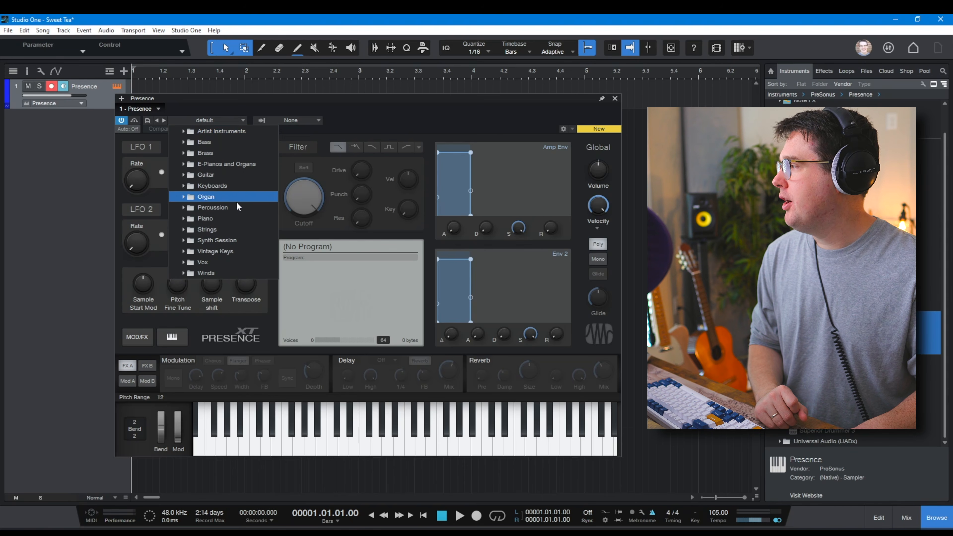
left_click(235, 217)
left_click(236, 217)
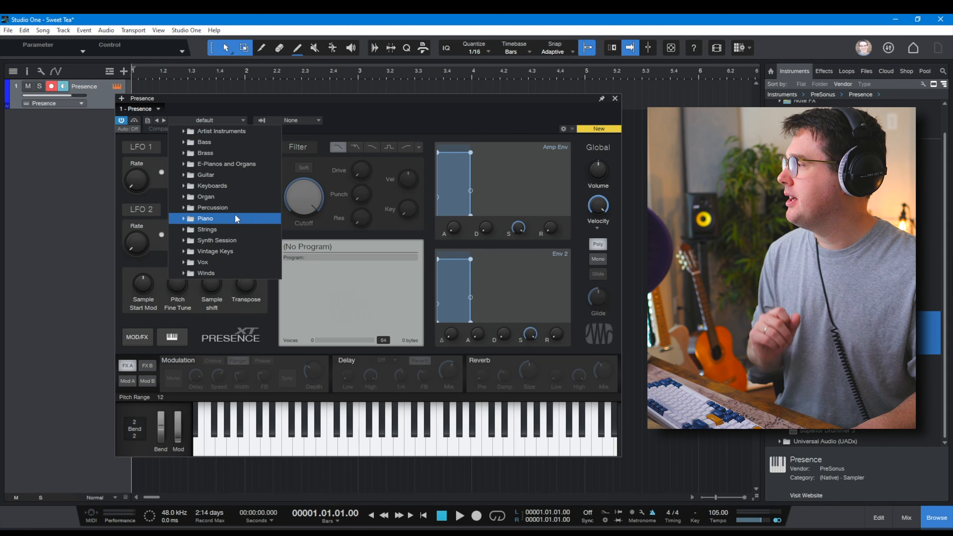
left_click(236, 232)
left_click(236, 232)
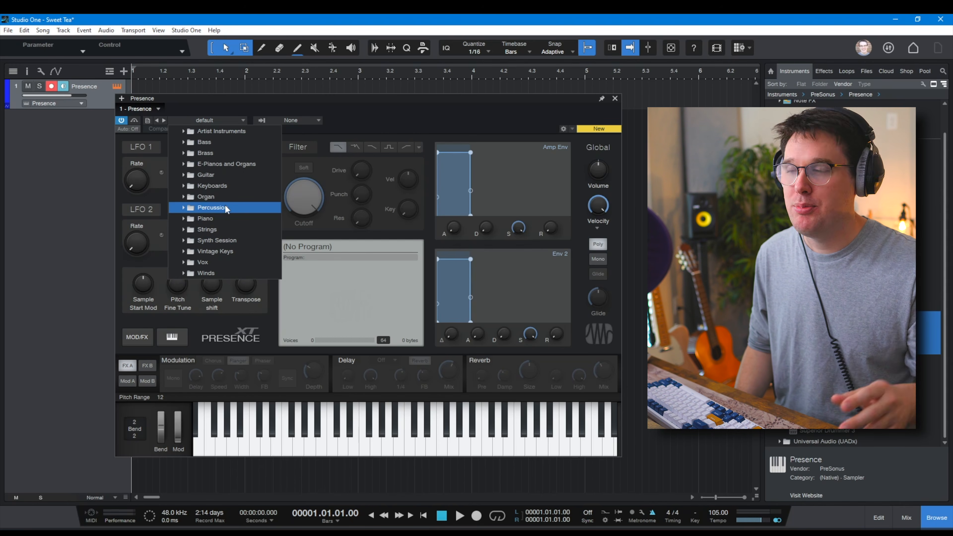
Load the Big Pad preset into Presence from the Synths folder of Artist Instruments.
left_click(242, 131)
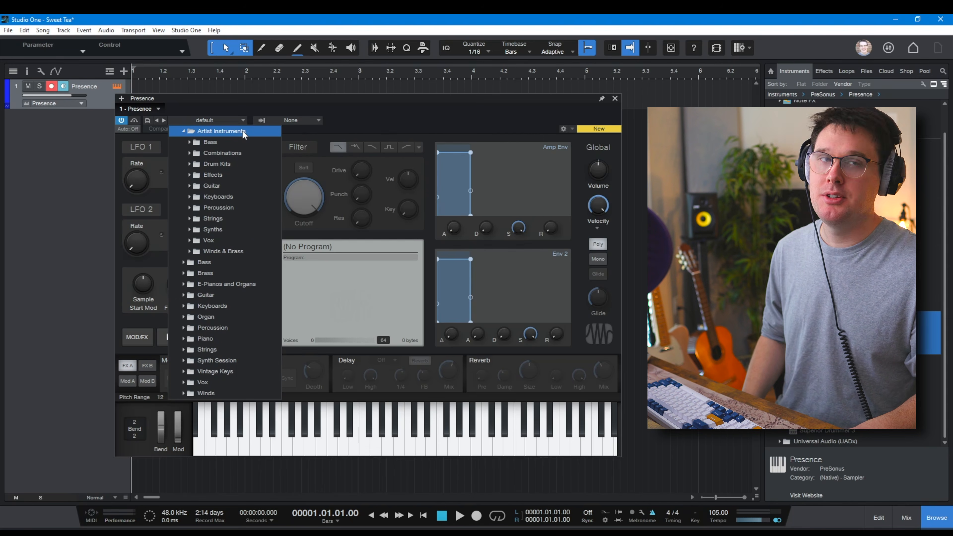
left_click(240, 142)
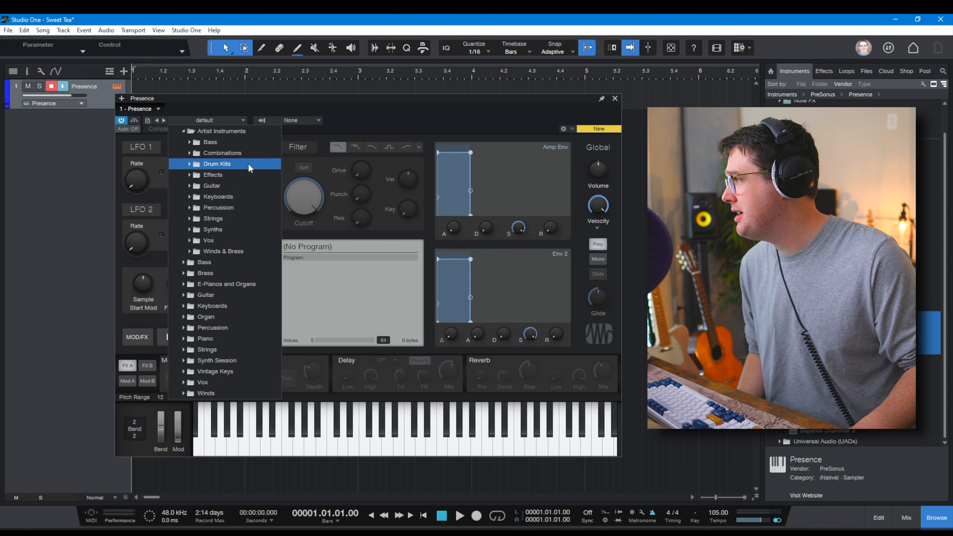
left_click(233, 230)
key("Down")
key("Down")
key("Down")
key("Down")
key("Down")
key("Down")
key("Down")
key("Down")
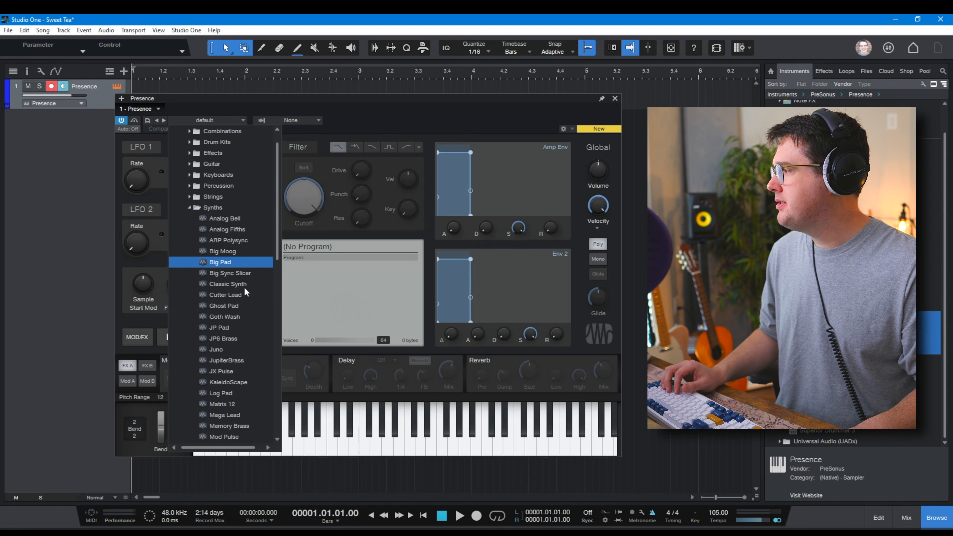
key("Down")
key("Down")
key("Down")
key("Down")
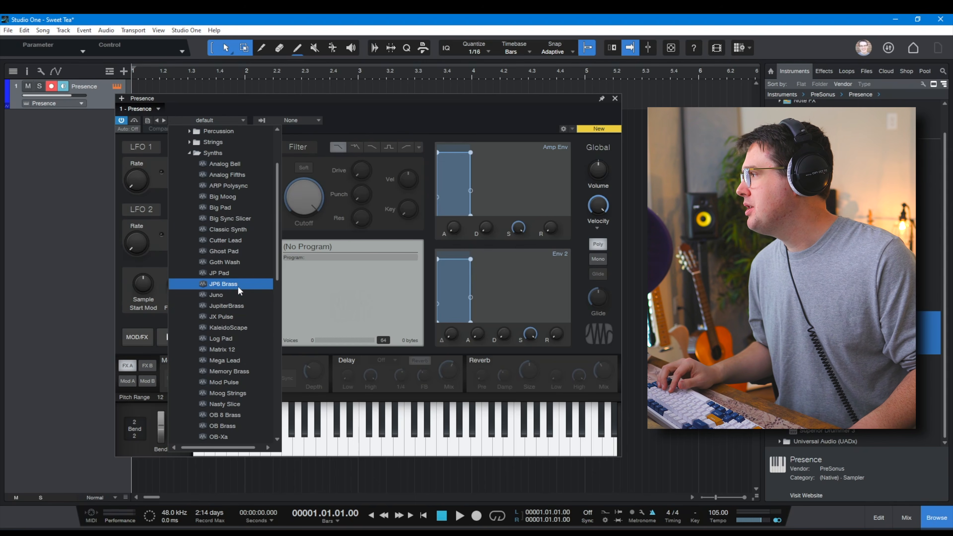
left_click(237, 207)
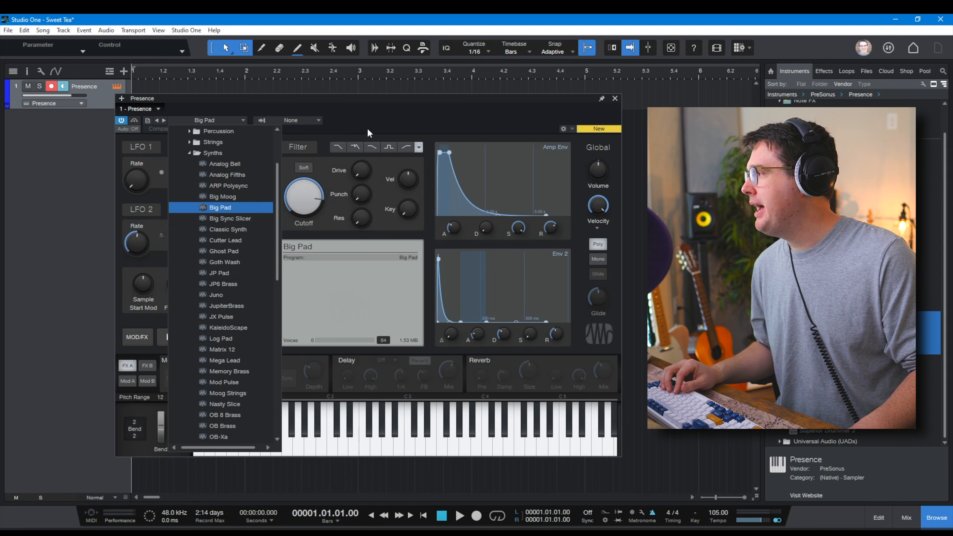
left_click(388, 107)
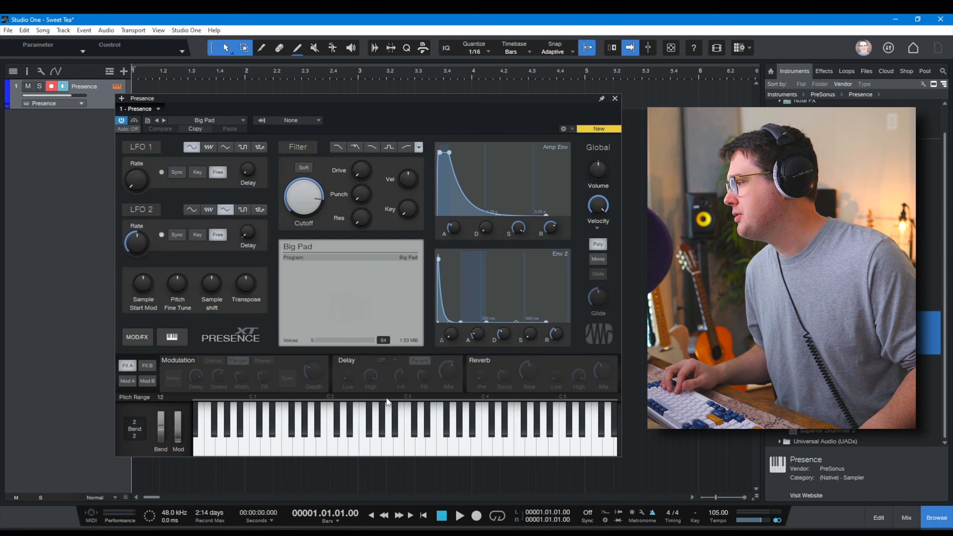
Set Presence's global volume to -10.0 dB and audition the Big Pad sound with low notes on the virtual keyboard.
left_click(337, 451)
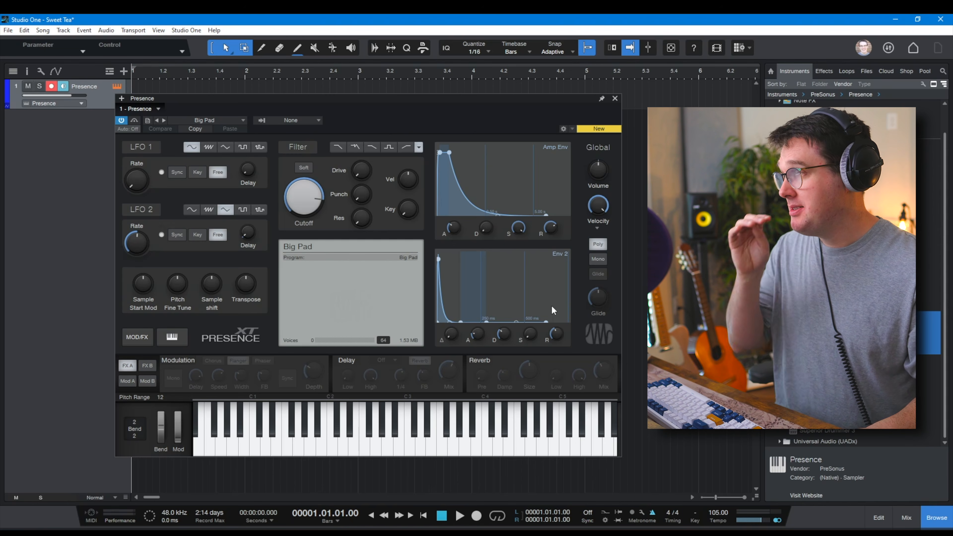
left_click(593, 174)
left_click_drag(594, 180, 593, 195)
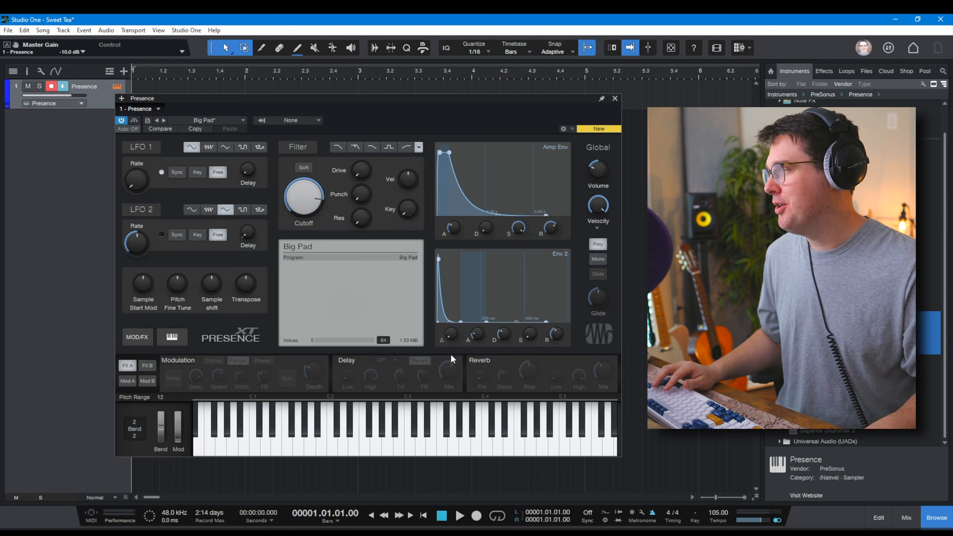
left_click(331, 448)
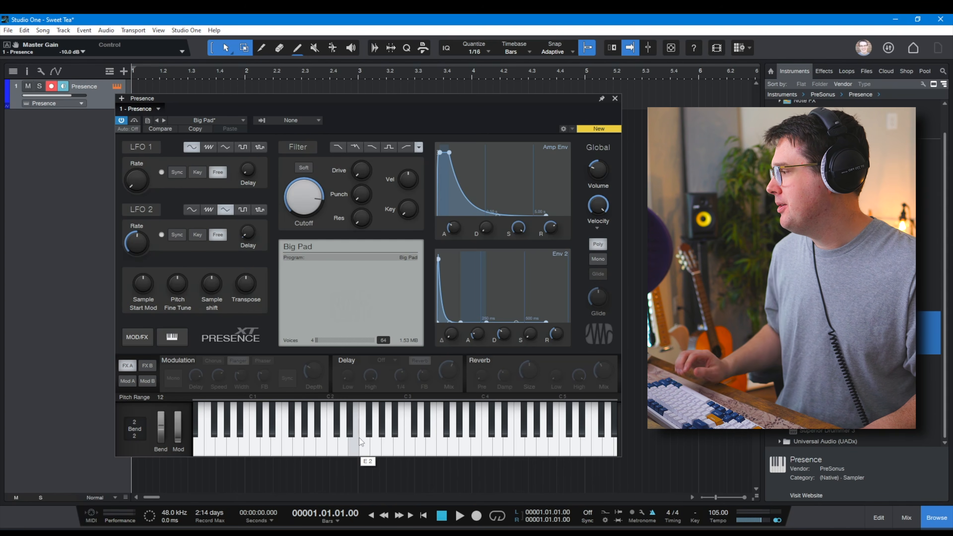
left_click_drag(390, 100, 489, 107)
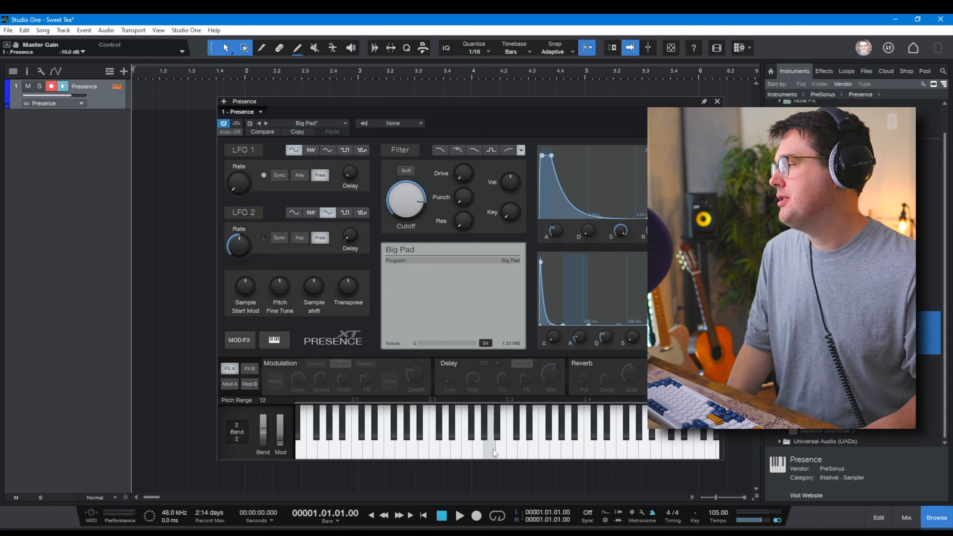
left_click(434, 446)
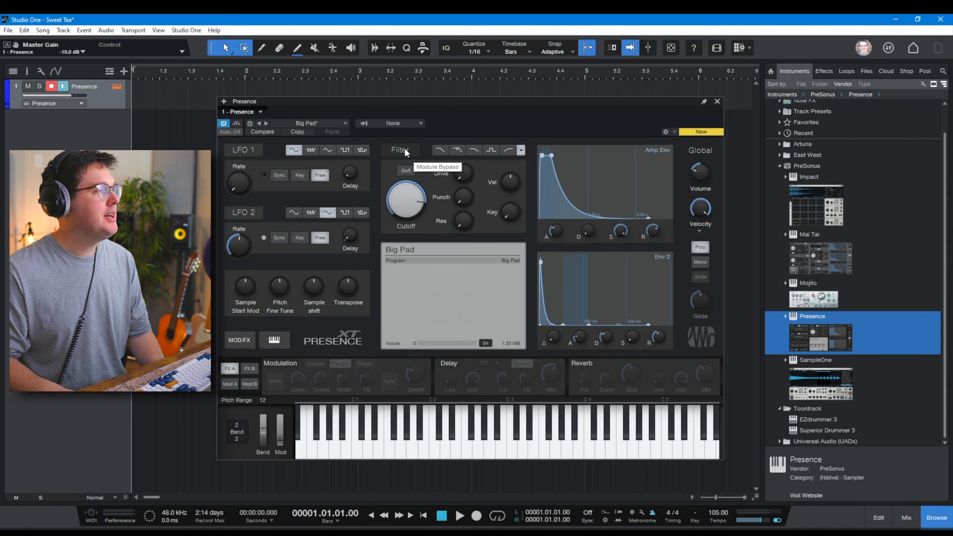
Bypass and re-enable the Filter module repeatedly, leaving it switched on.
left_click(412, 152)
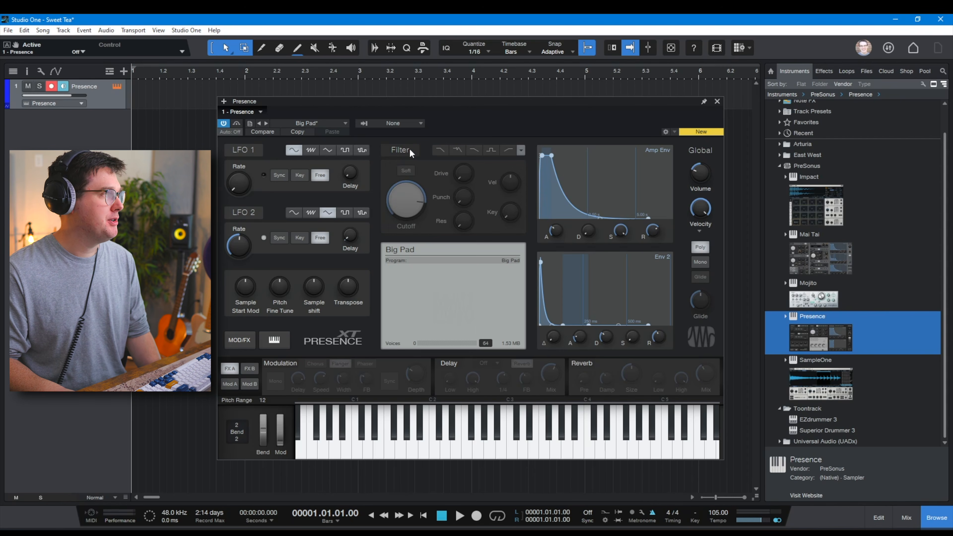
left_click(412, 152)
left_click(411, 153)
left_click(412, 152)
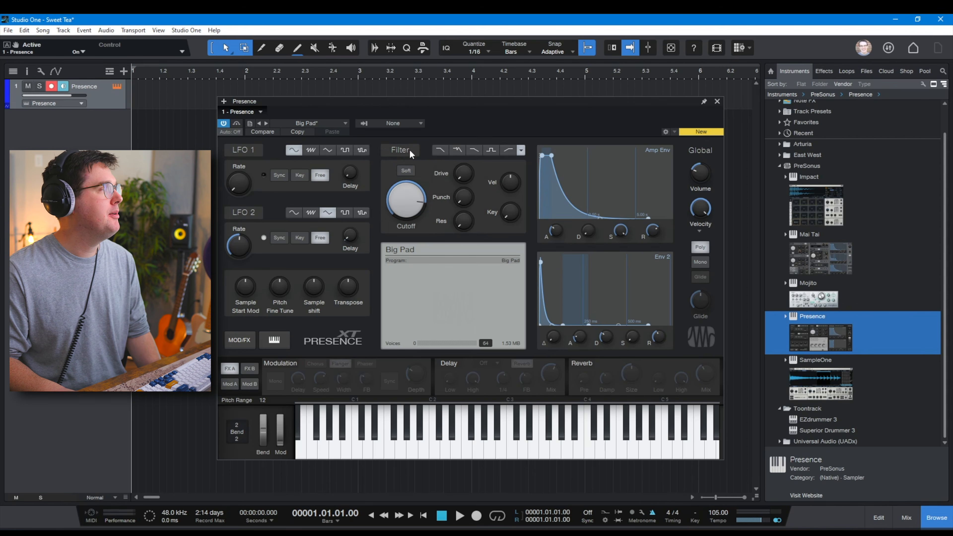
left_click(403, 155)
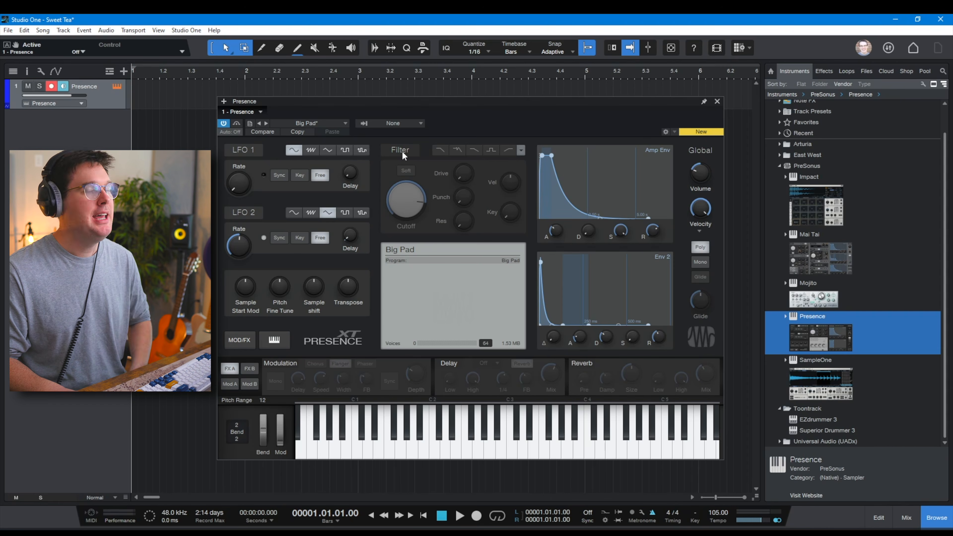
left_click(403, 155)
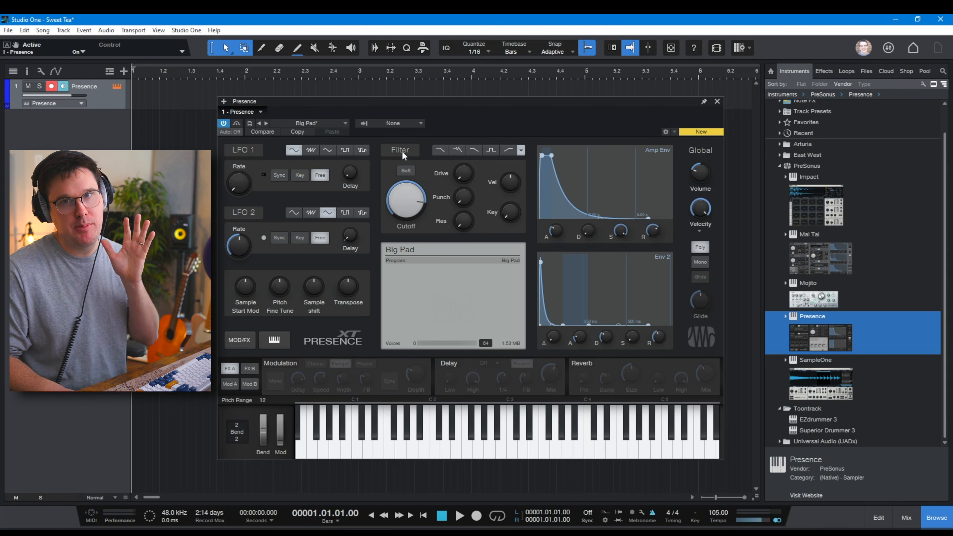
Set the filter type to LP24 Ladder and audition a note with the current cutoff.
left_click(521, 151)
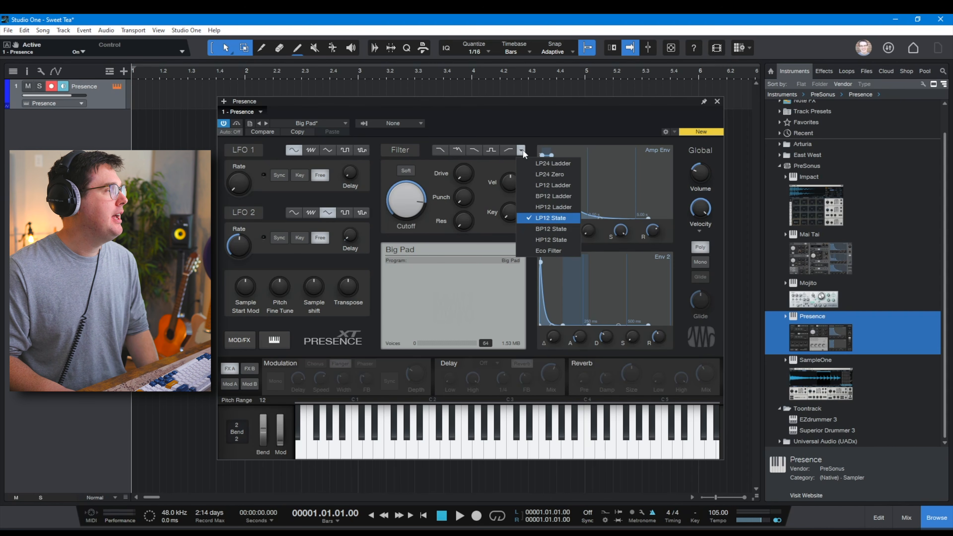
left_click(521, 152)
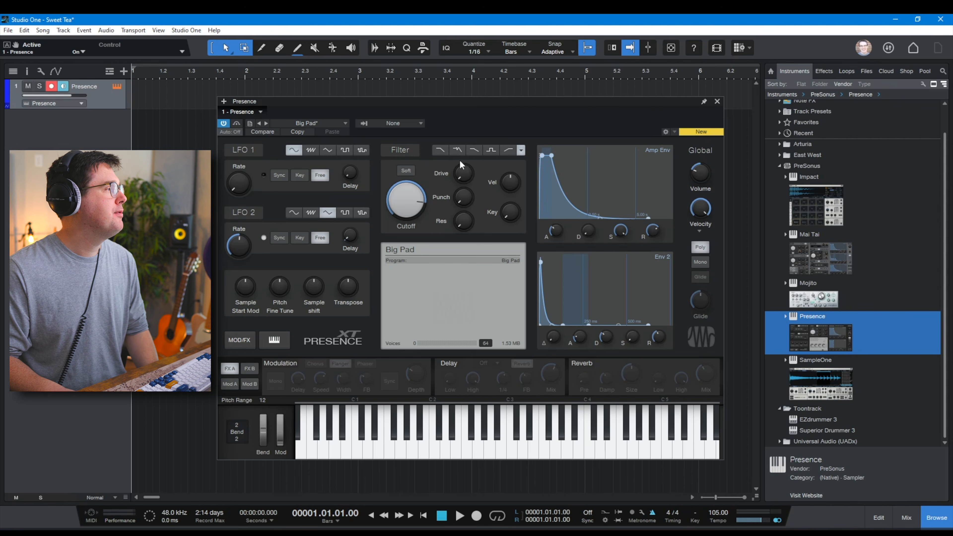
left_click(441, 153)
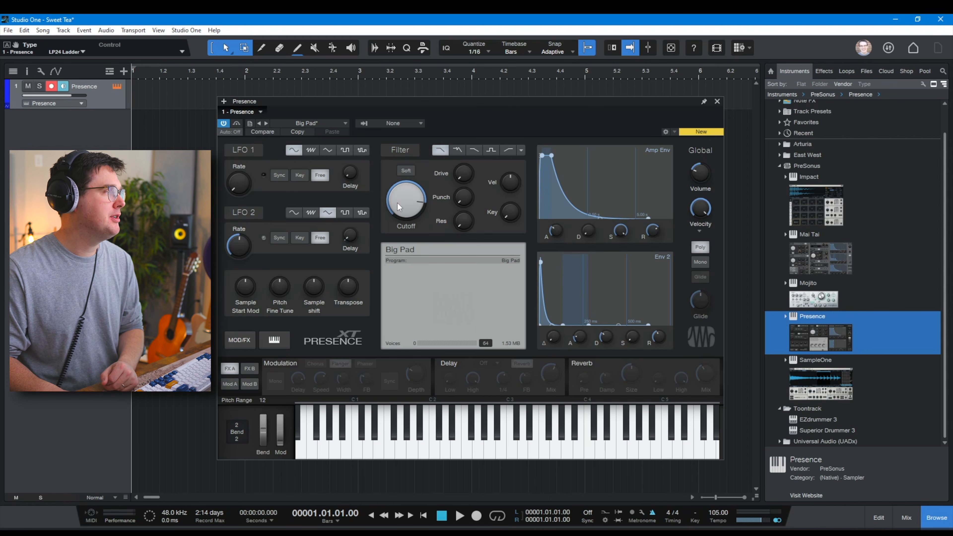
mouse_move(399, 207)
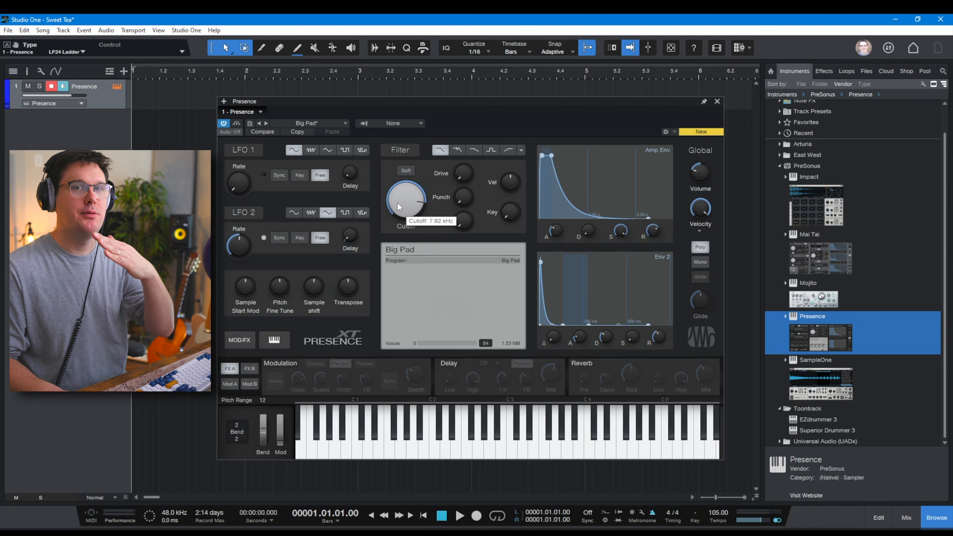
left_click(397, 202)
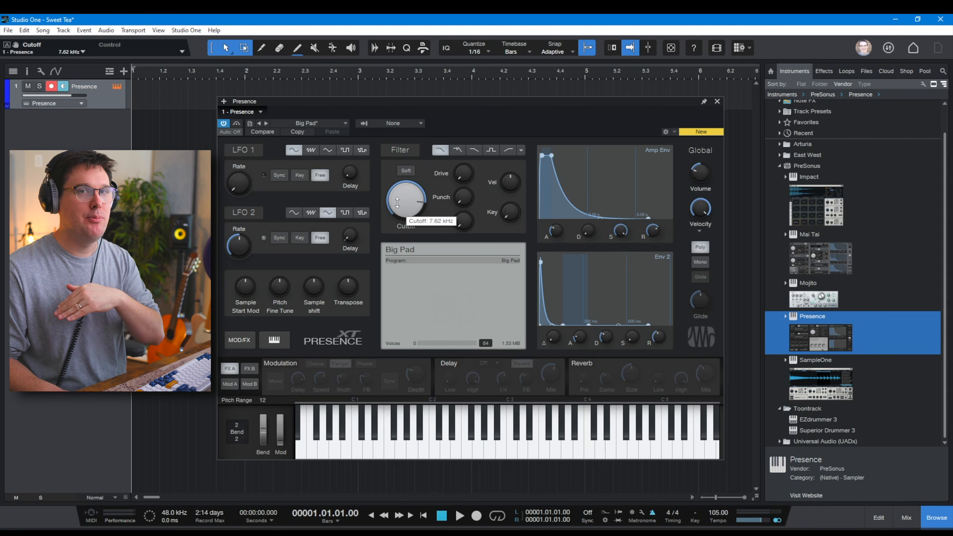
left_click(439, 451)
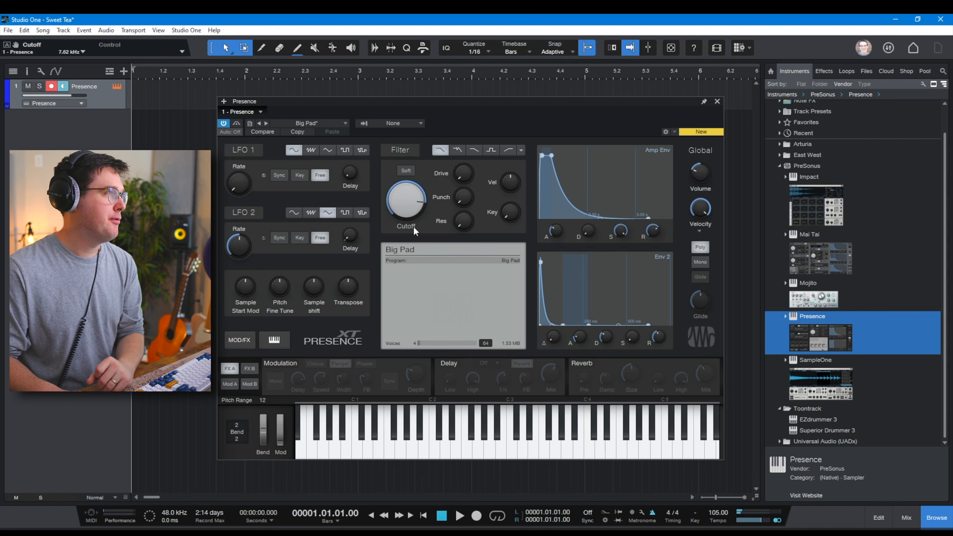
Lower the filter cutoff to 551.7 Hz and audition the darker pad with several low notes around C2.
left_click_drag(383, 204, 387, 234)
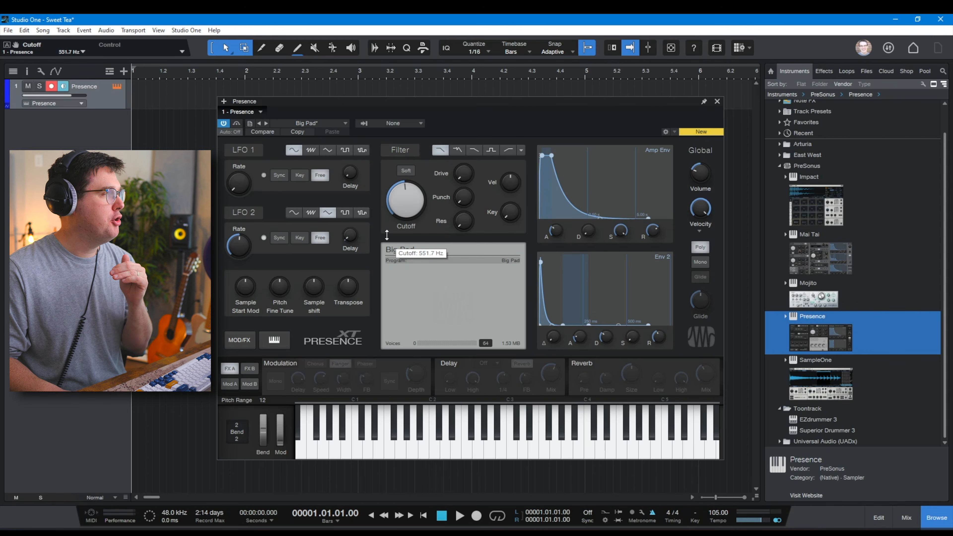
left_click_drag(386, 235, 389, 239)
left_click(436, 454)
left_click(426, 457)
left_click(433, 455)
left_click(435, 453)
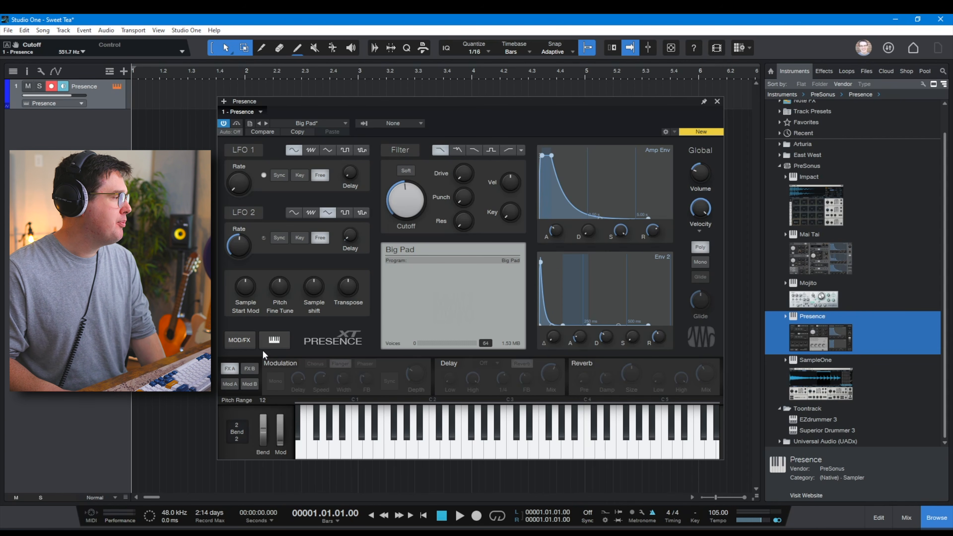
Switch on the Reverb effect, adjust its mix, and increase its size to a 2.05 s tail.
mouse_move(587, 376)
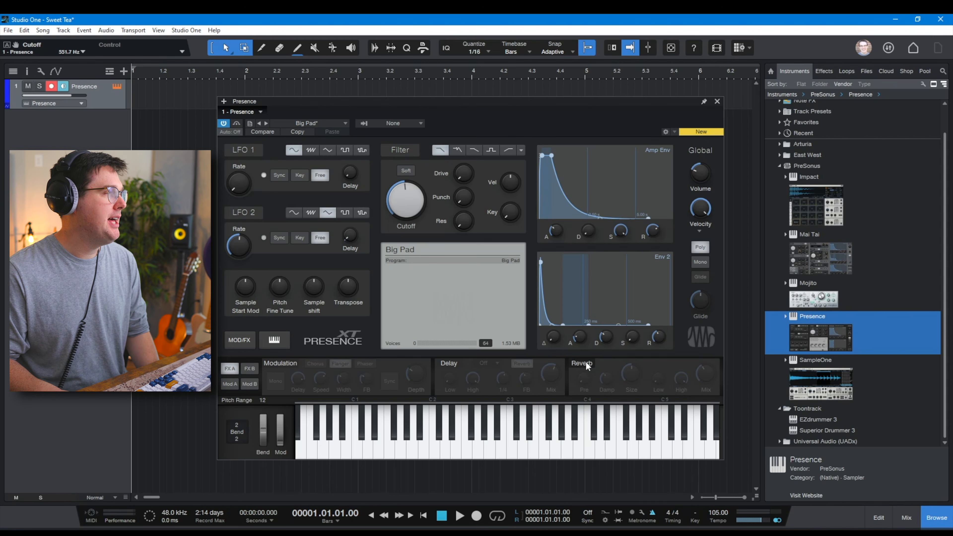
left_click(587, 365)
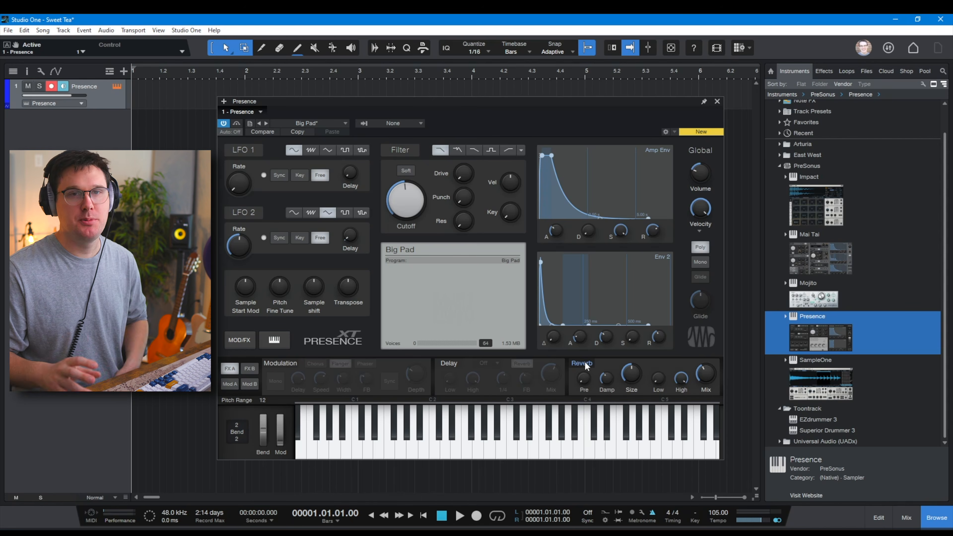
left_click_drag(705, 377, 703, 375)
left_click_drag(629, 376, 635, 370)
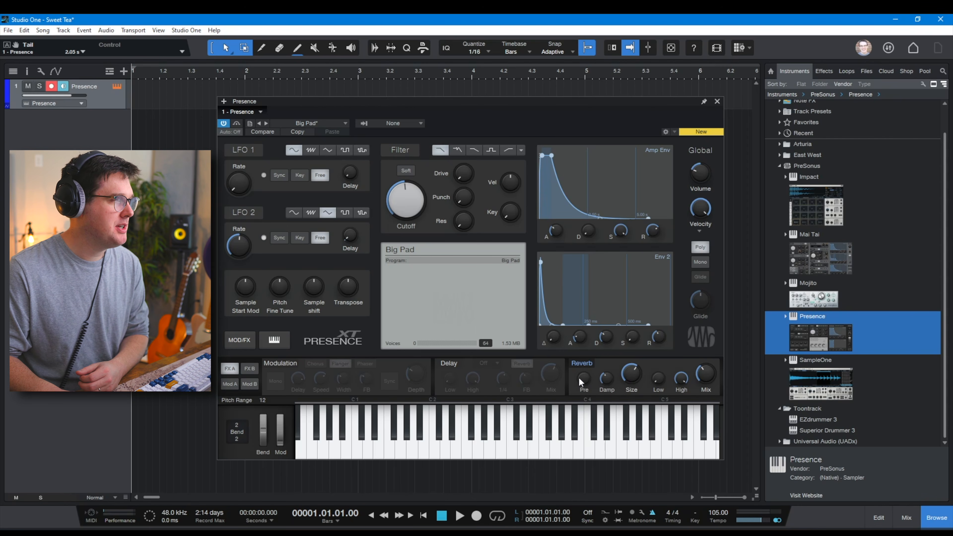
Switch the Delay and Modulation effects on and back off one after the other, and audition a note near C2.
mouse_move(580, 382)
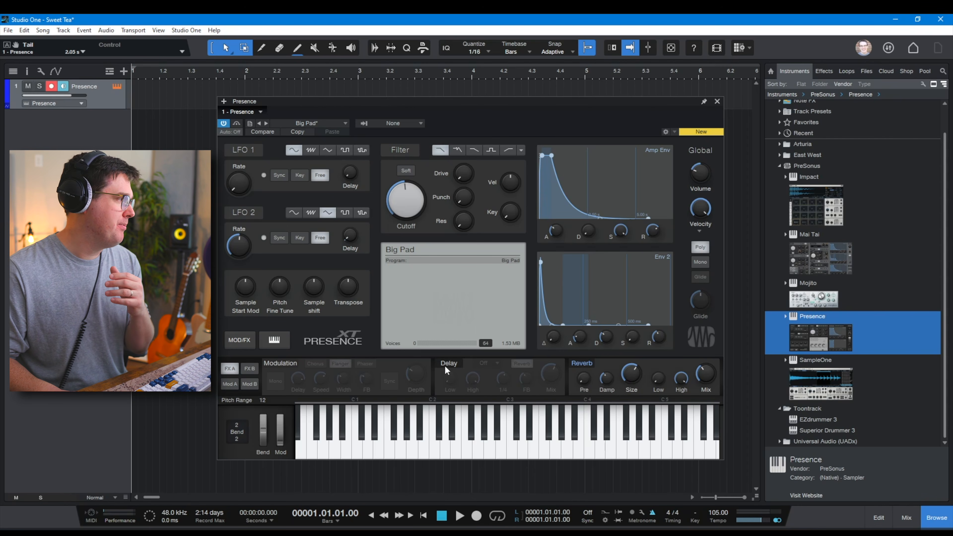
left_click(455, 362)
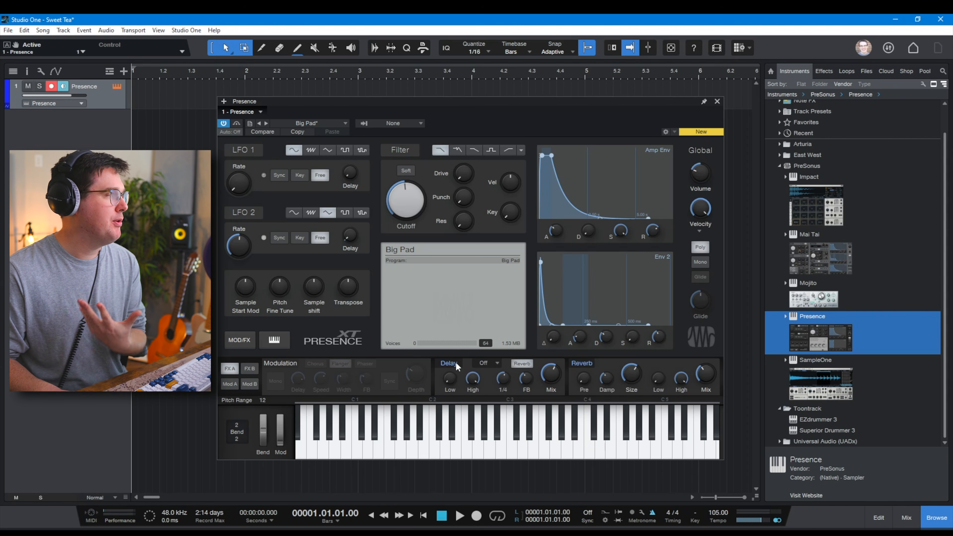
left_click(455, 365)
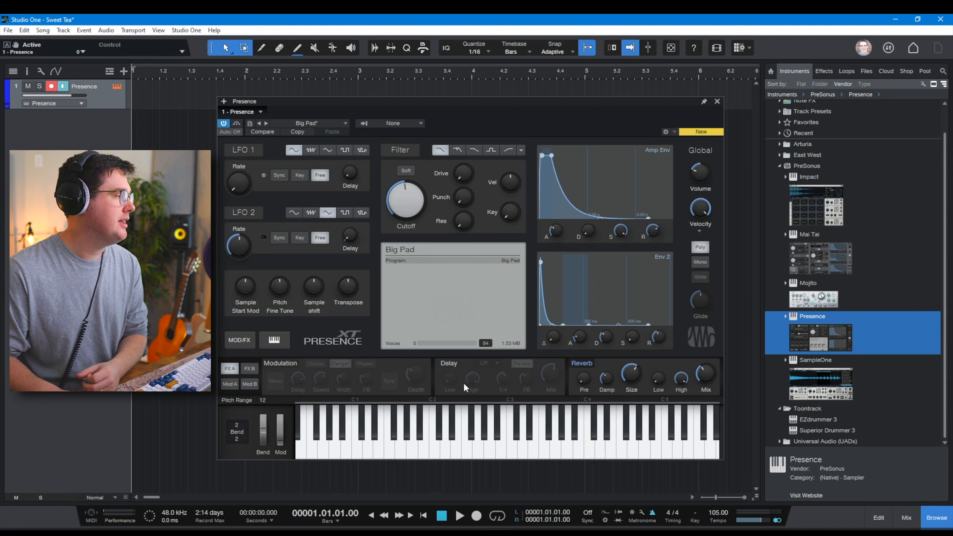
left_click(279, 364)
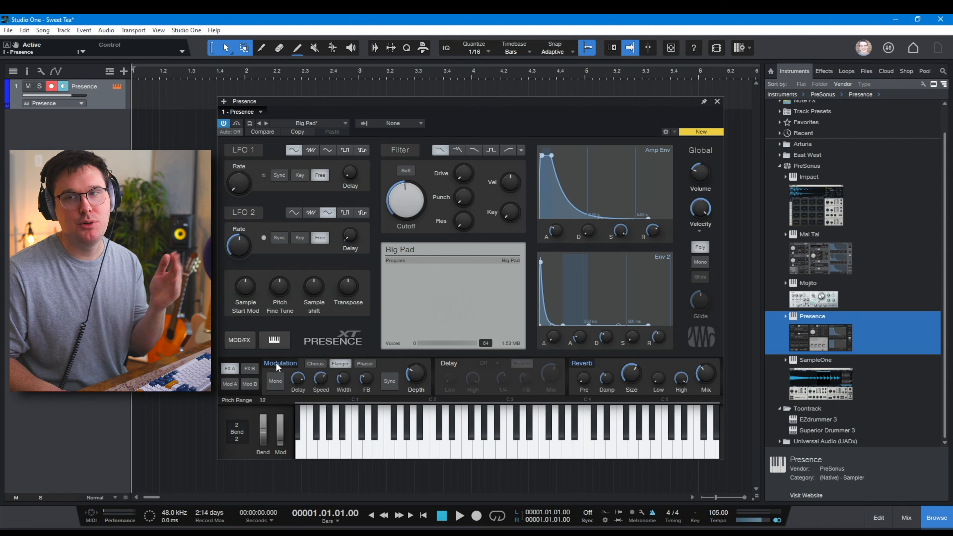
left_click(277, 366)
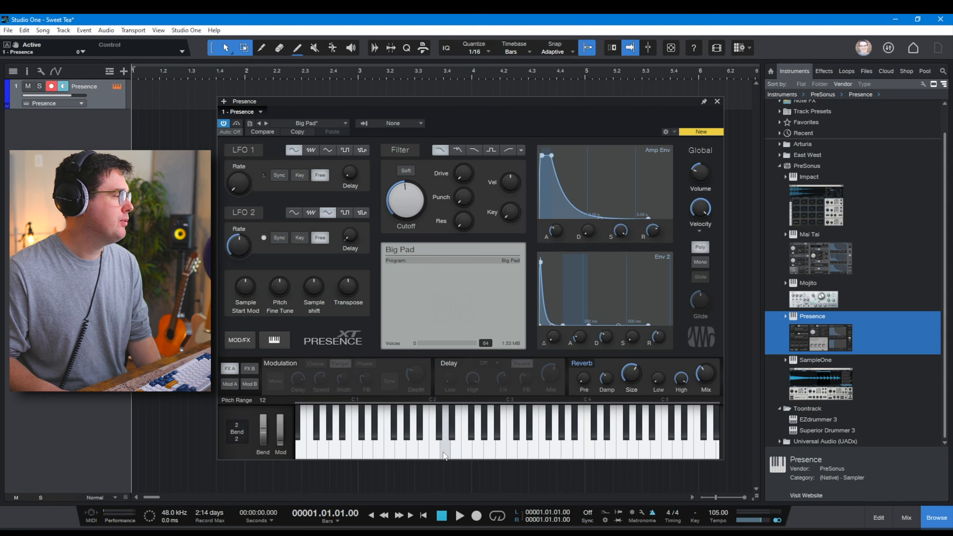
left_click(434, 456)
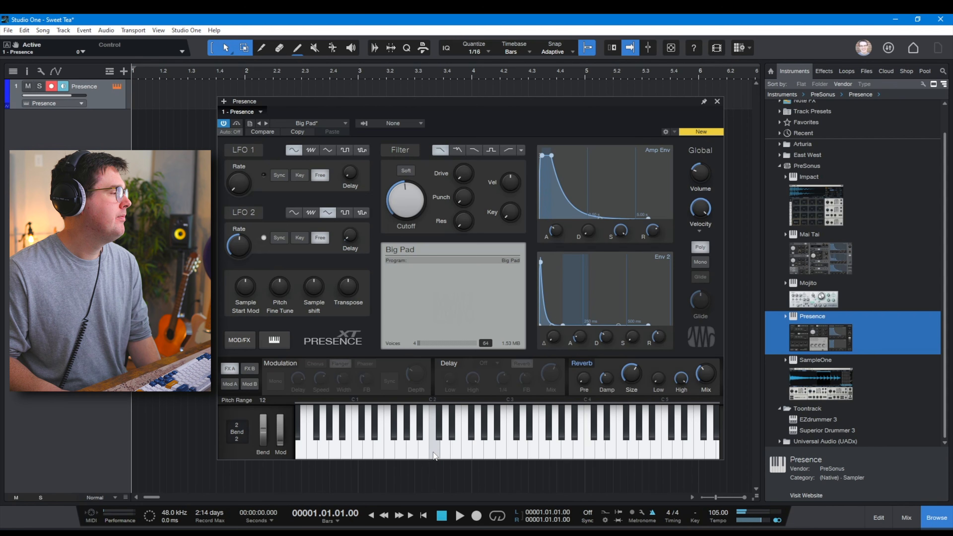
Switch on the EQ in the FX B section and raise the filter cutoff to 2.44 kHz, auditioning a low note.
left_click(249, 369)
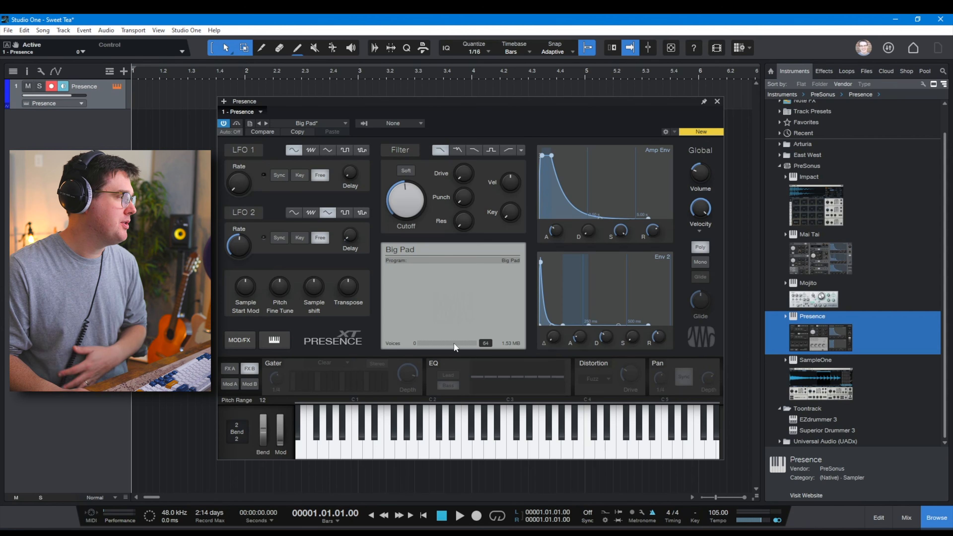
left_click(442, 373)
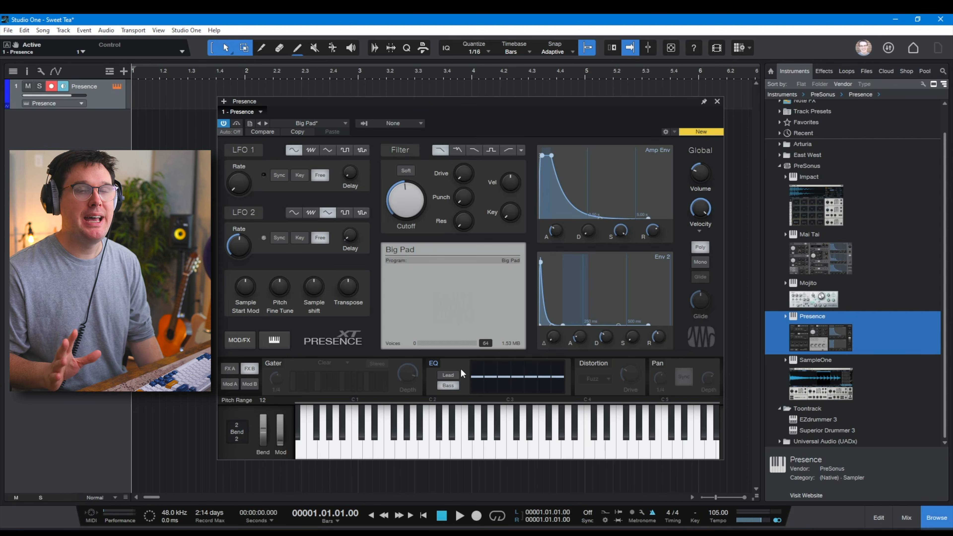
mouse_move(409, 204)
left_mouse_down()
mouse_move(416, 185)
mouse_move(411, 195)
left_mouse_up()
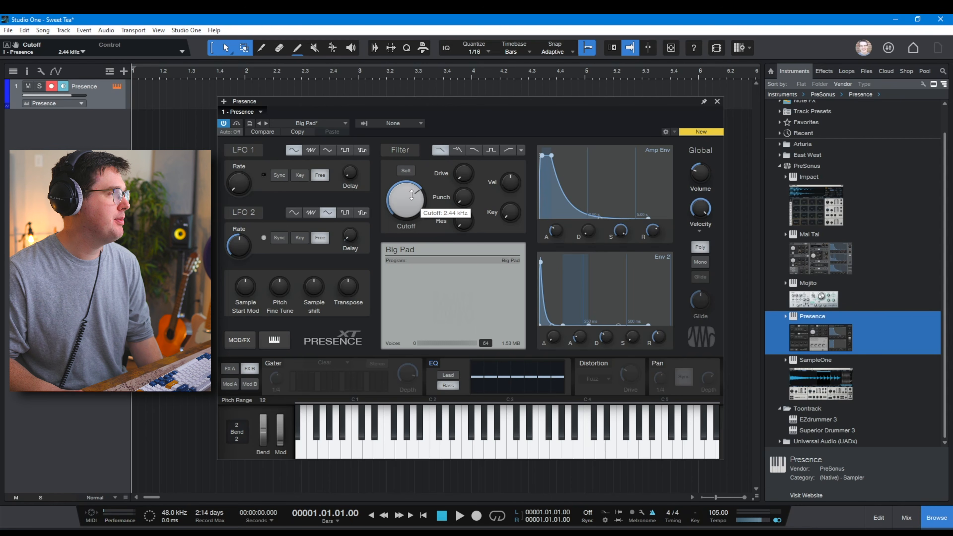
left_click(434, 450)
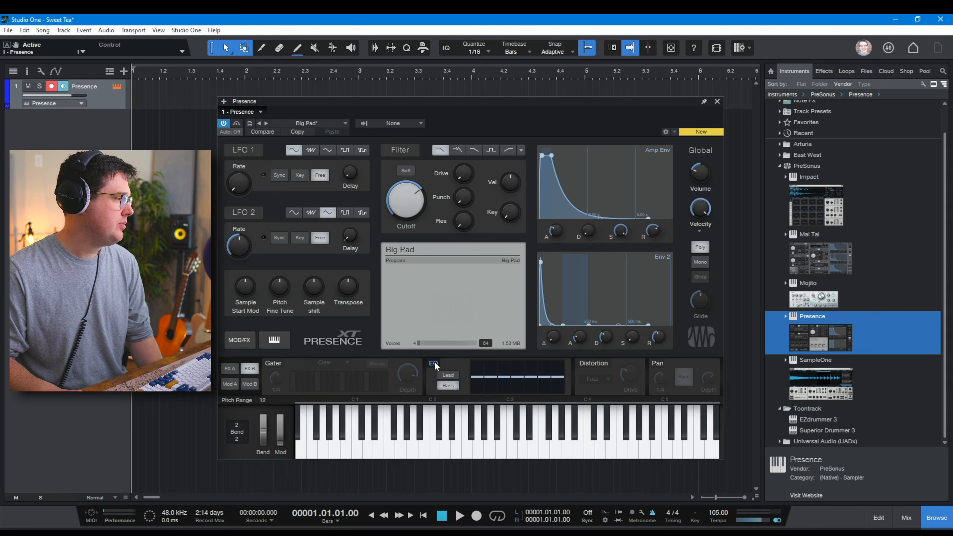
Cut the two lowest EQ bands to -15.0 dB and the third band slightly, auditioning low and high notes.
mouse_move(478, 377)
left_mouse_down()
mouse_move(502, 386)
mouse_move(478, 391)
left_mouse_up()
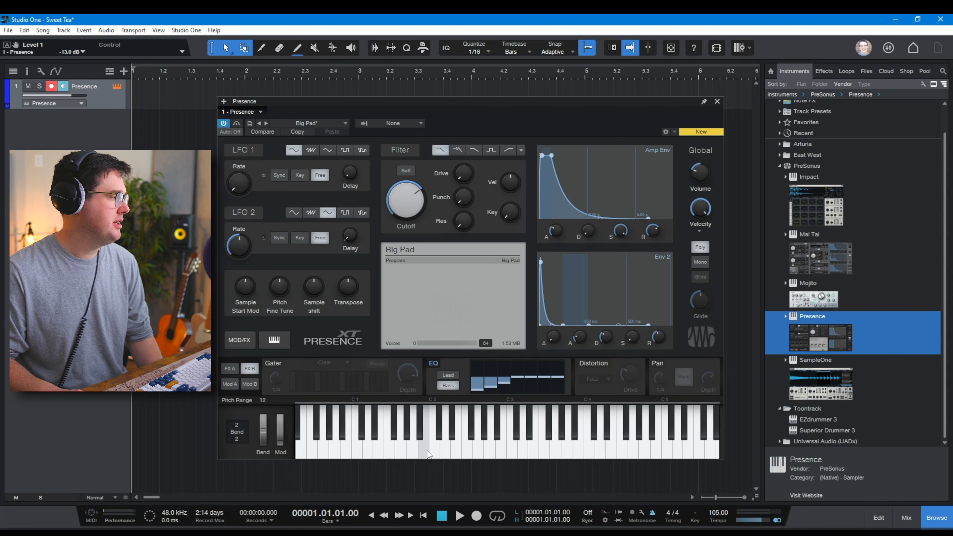
left_click(437, 453)
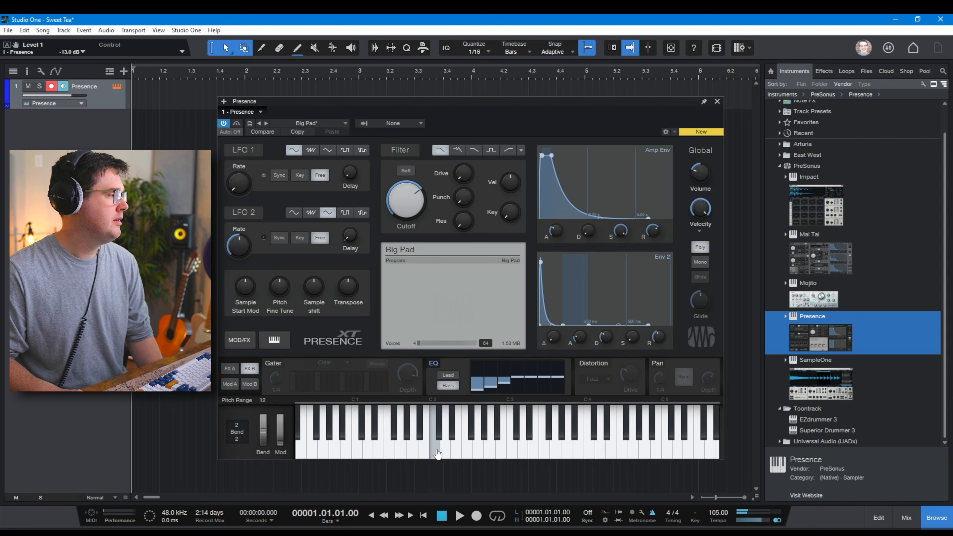
left_click_drag(490, 387, 490, 392)
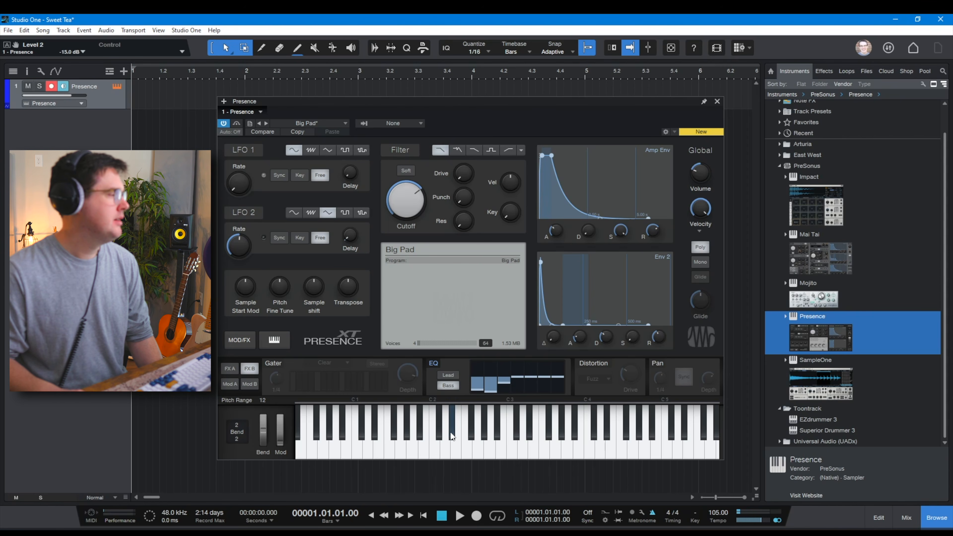
left_click(437, 454)
left_click_drag(475, 393, 476, 403)
left_click(435, 449)
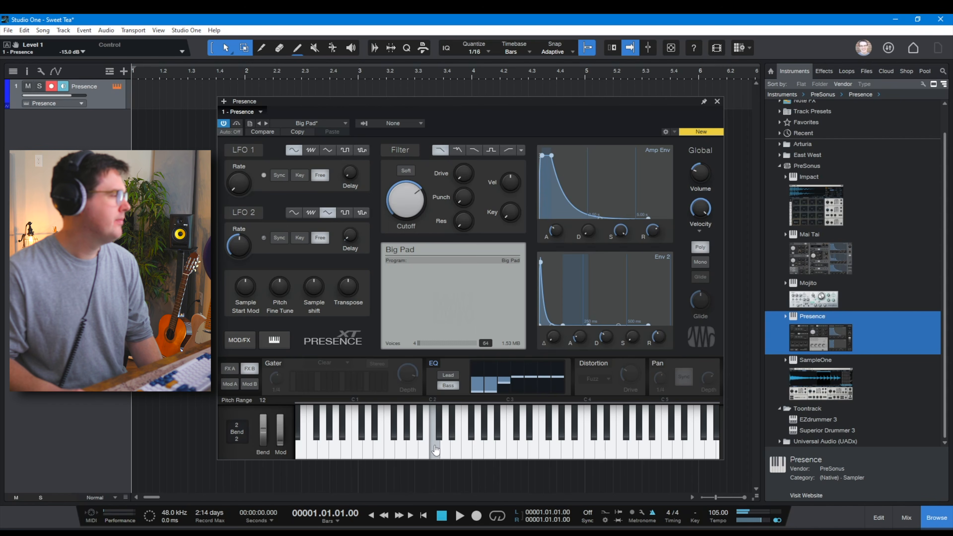
left_click(634, 452)
left_click(601, 443)
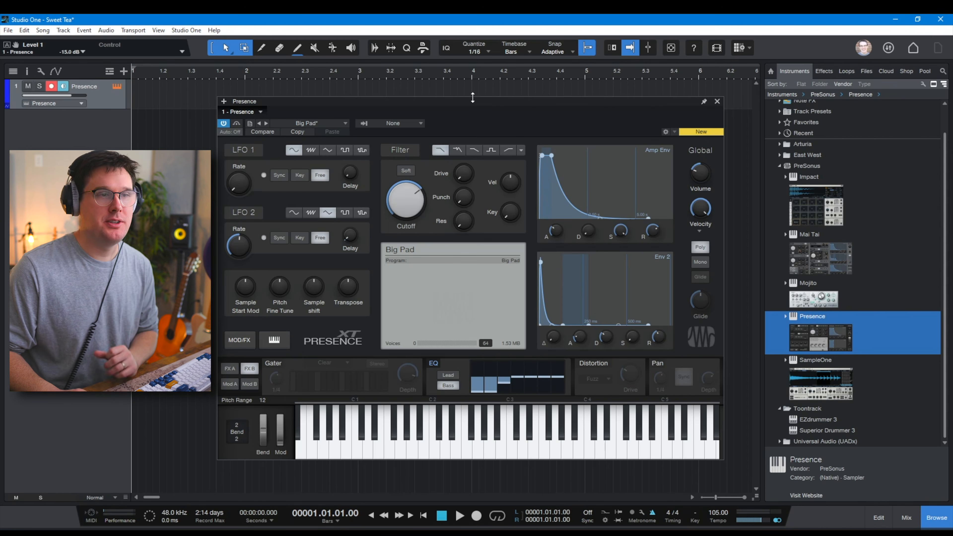
Close the Presence window and create an instrument part on the Presence track spanning bar 4 to bar 8.
left_click(717, 101)
left_click_drag(168, 75, 170, 59)
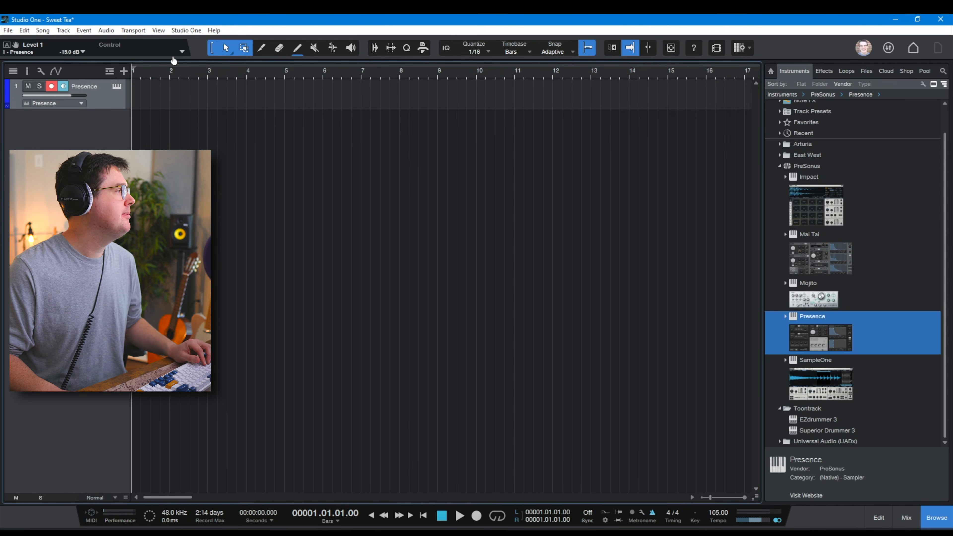
double_click(251, 101)
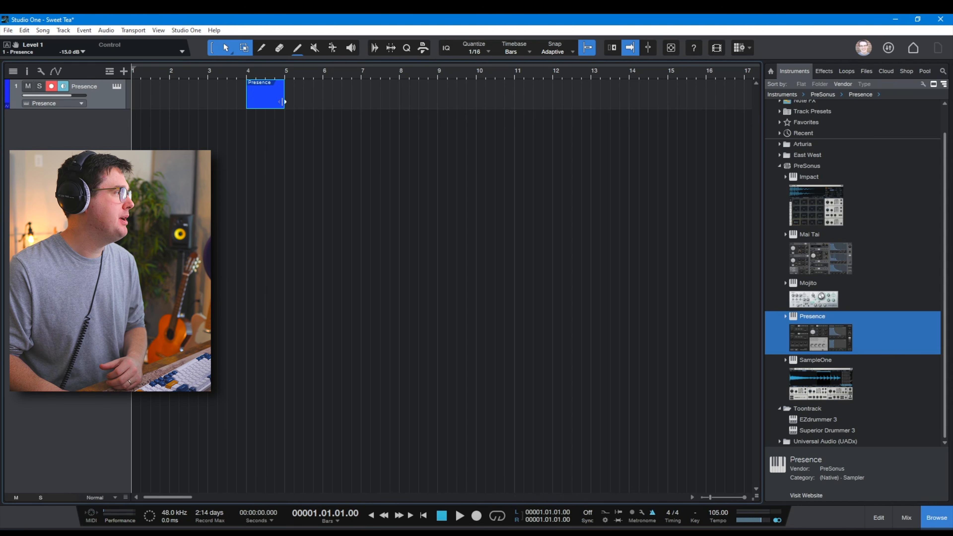
left_click_drag(282, 101, 399, 110)
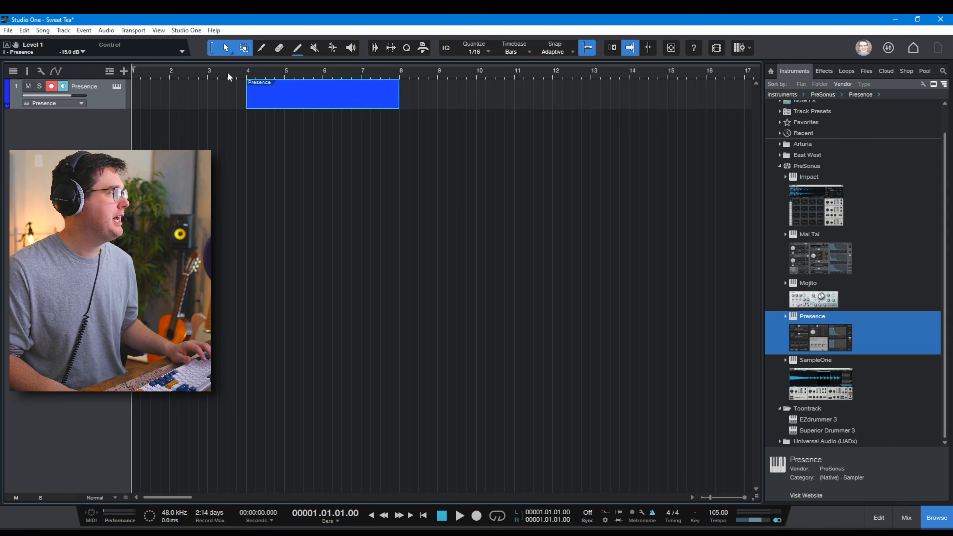
Move the playhead to bar 4 and open the Presence part in the note editor, sounding a few keys on its piano keyboard.
left_click(246, 71)
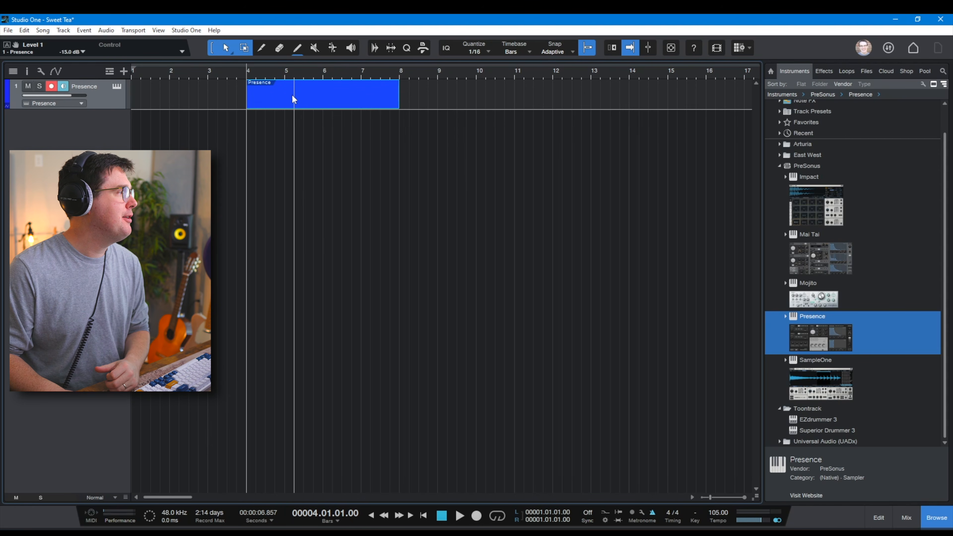
double_click(319, 105)
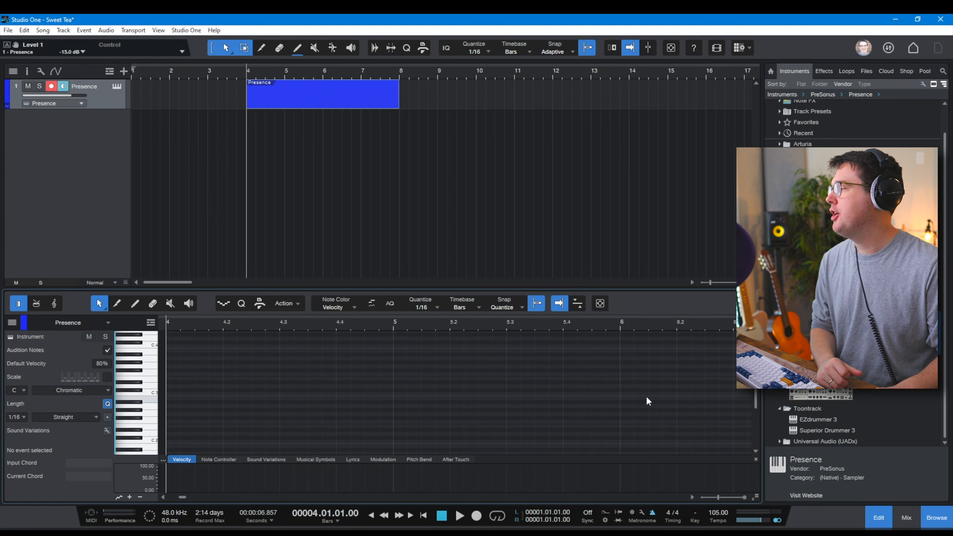
left_click(149, 394)
left_click_drag(150, 397, 156, 444)
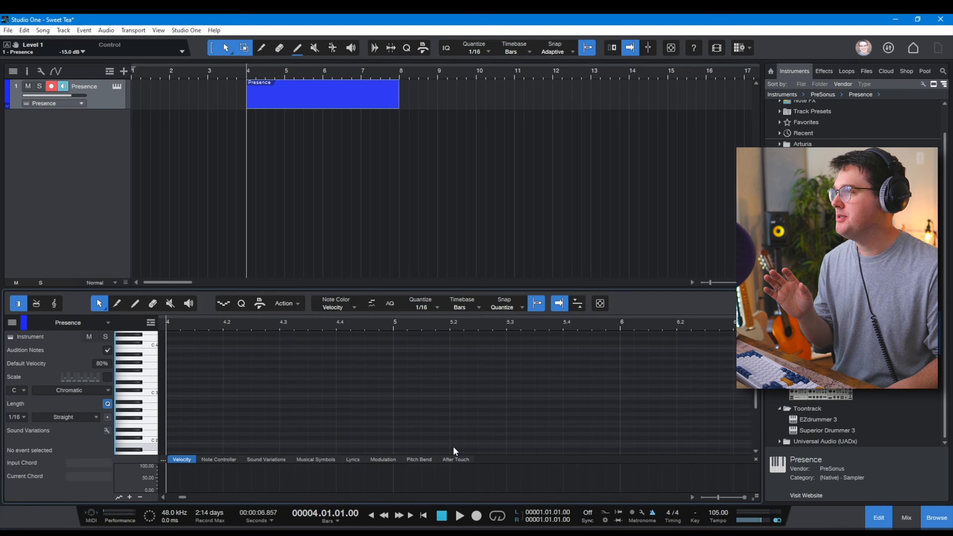
Add a C2 note at bar 4 of the part and extend it to two bars, ending at bar 6.
scroll(174, 408, "down", 3)
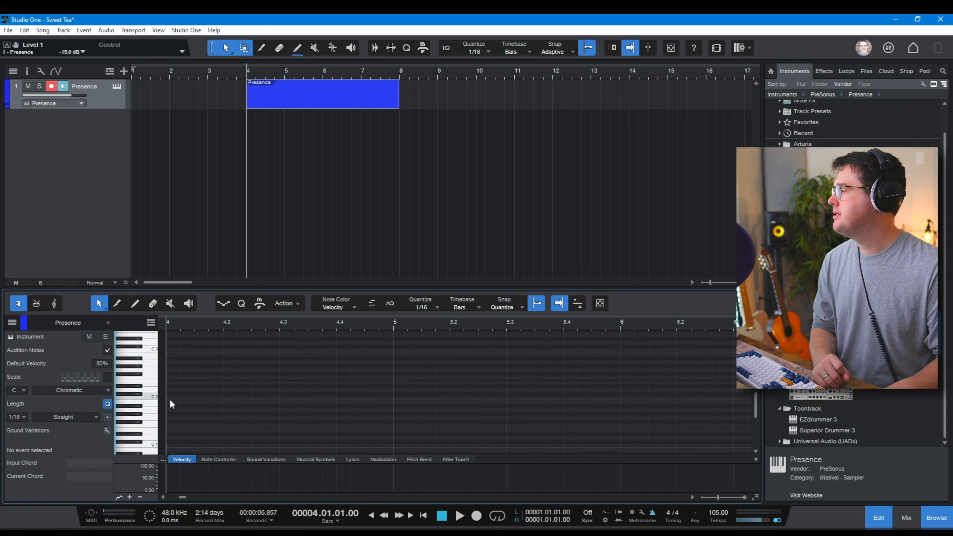
double_click(170, 399)
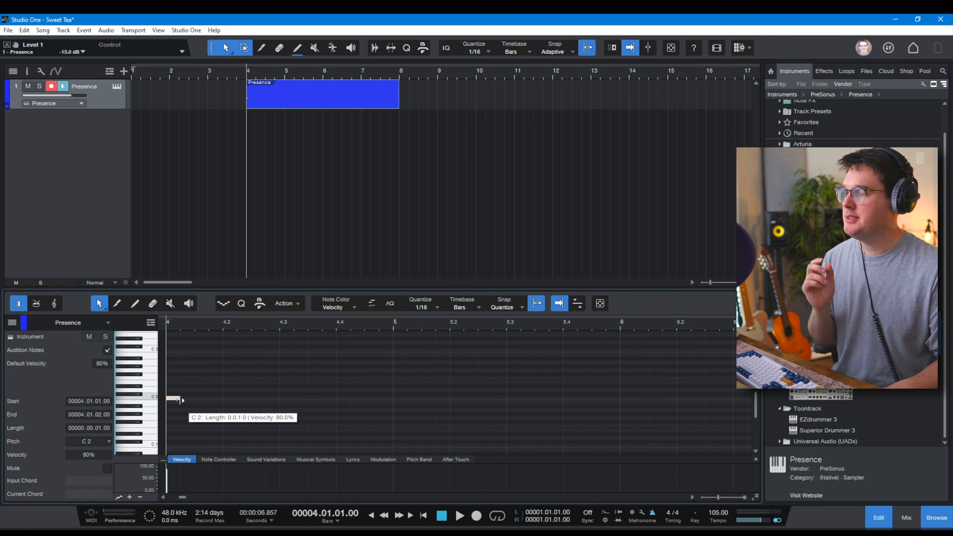
left_click_drag(179, 400, 620, 408)
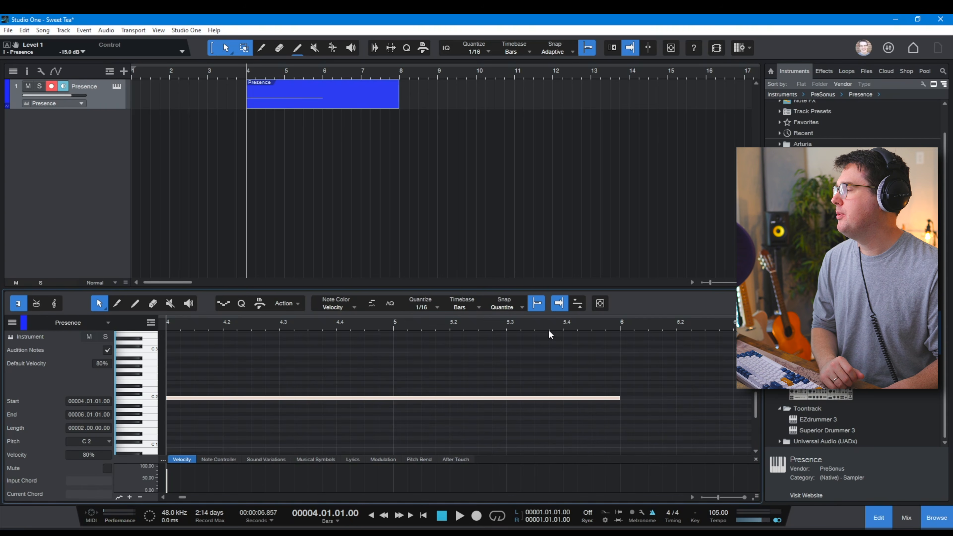
Duplicate the C2 note at bar 6 with its pitch raised to F2, and place the playhead just before bar 4.
scroll(545, 321, "down", 5)
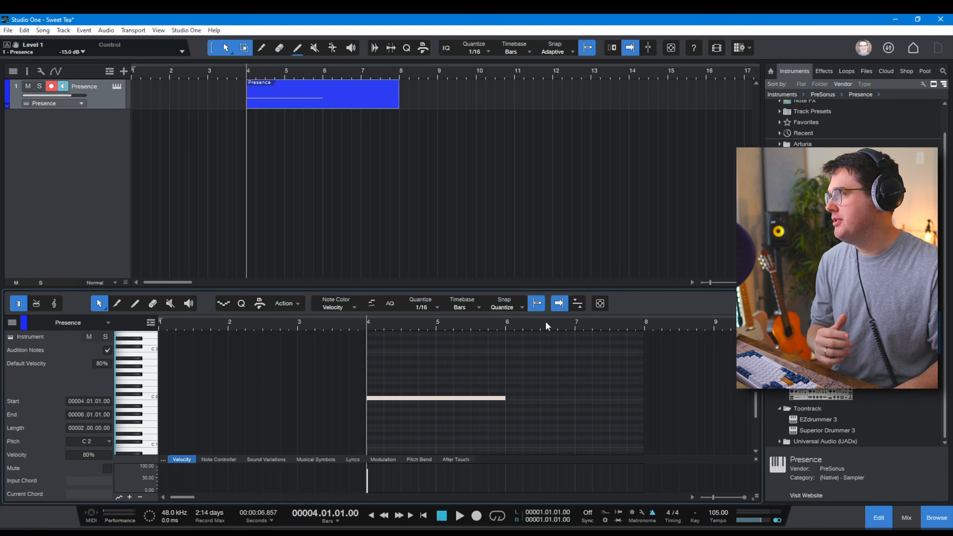
left_click(545, 338)
scroll(520, 355, "up", 4)
scroll(520, 354, "down", 6)
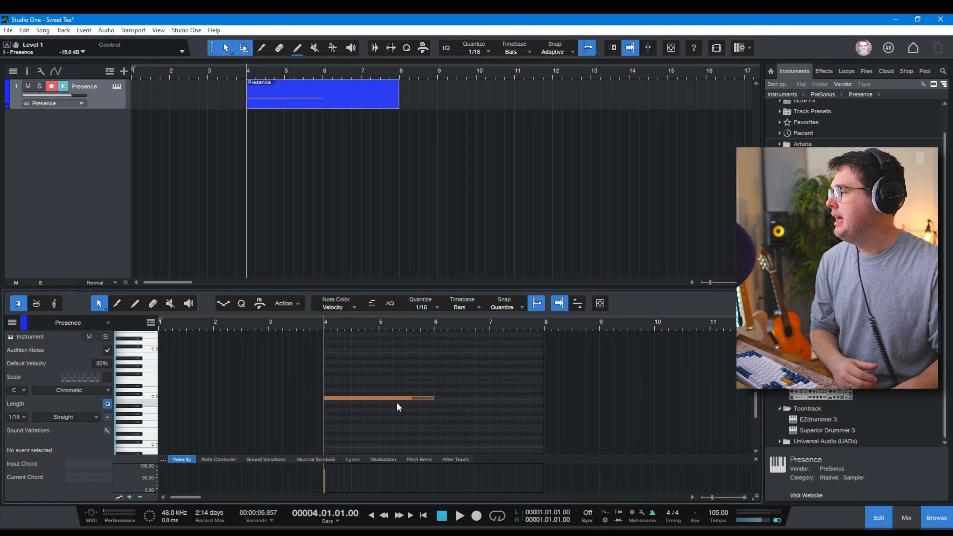
left_click(384, 398)
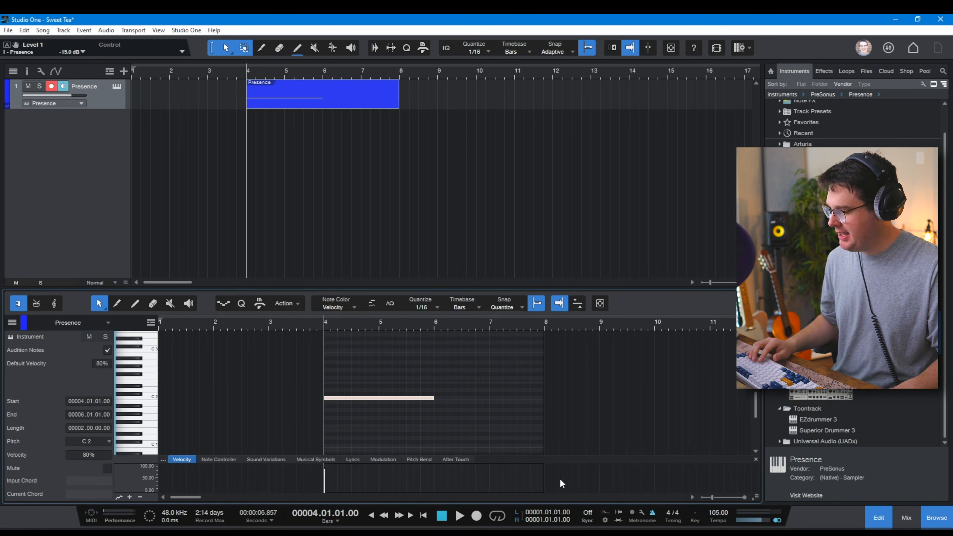
key("d")
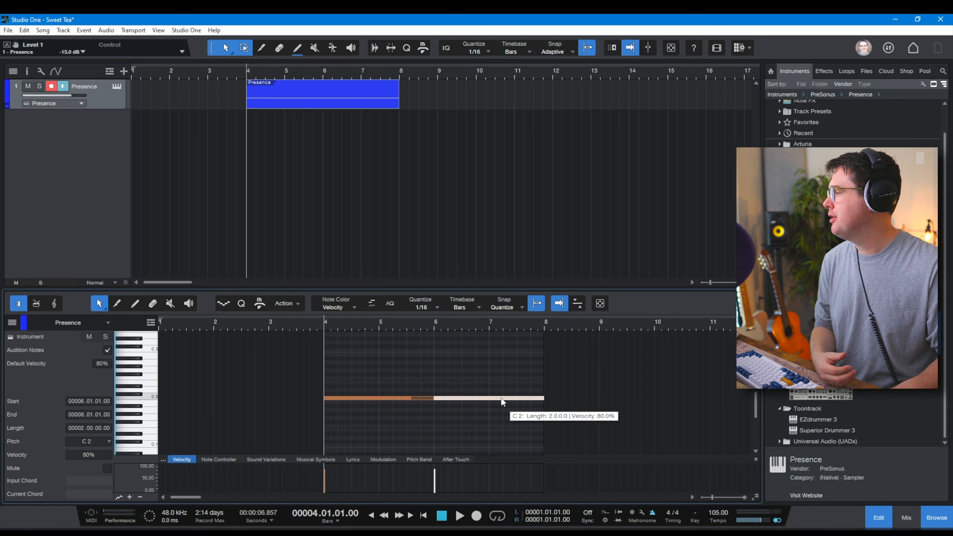
left_click_drag(500, 398, 494, 378, "alt")
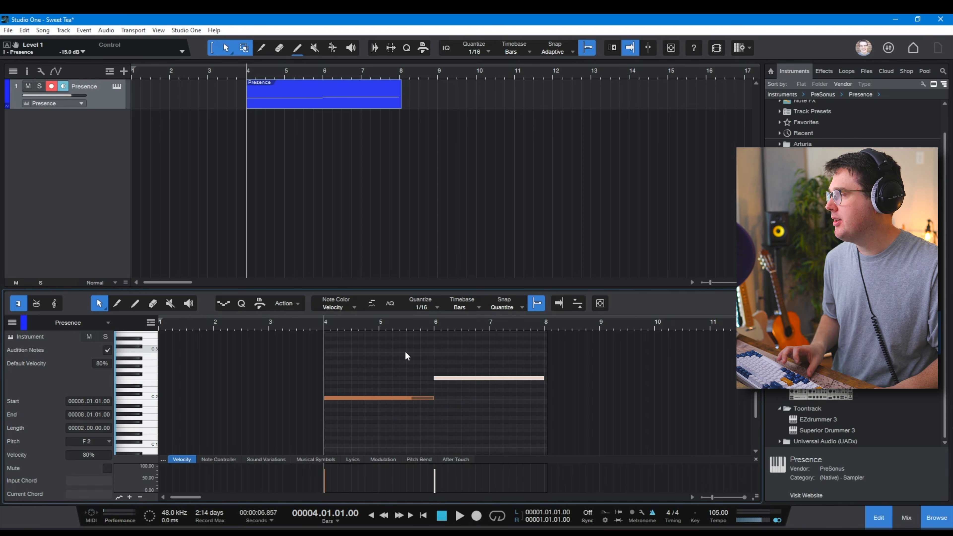
left_click(321, 325)
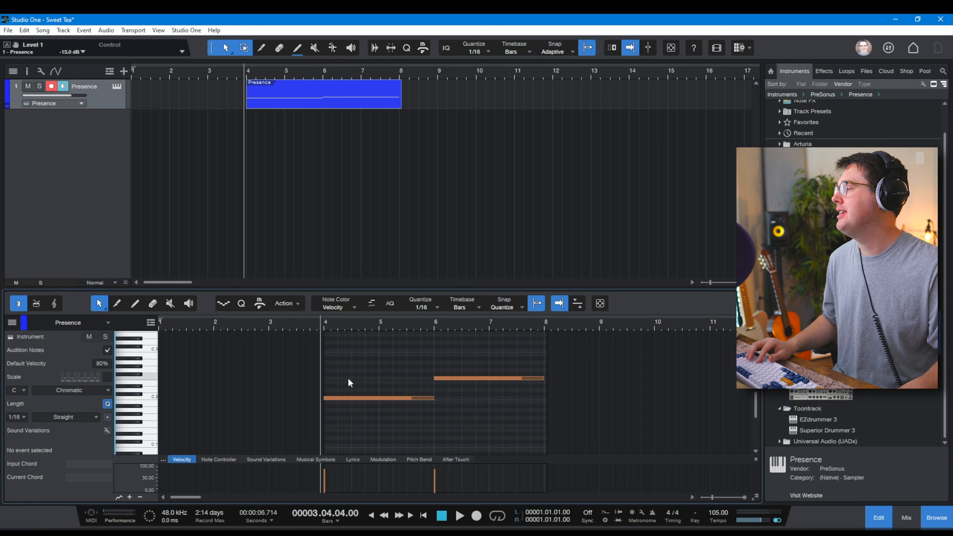
Play back the two-note part, duplicate it with the copy starting directly after the original at bar 8, and place the playhead at bar 8.
key("space")
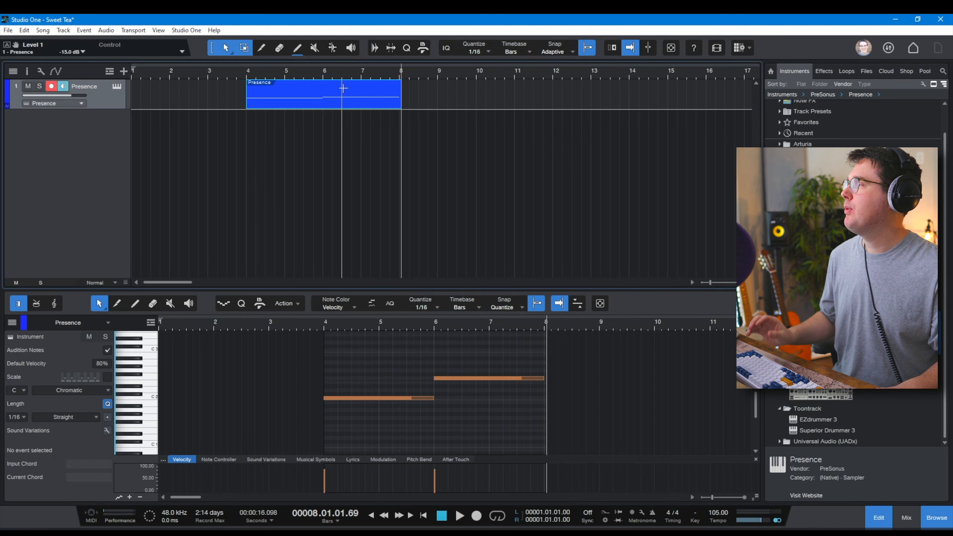
key("d")
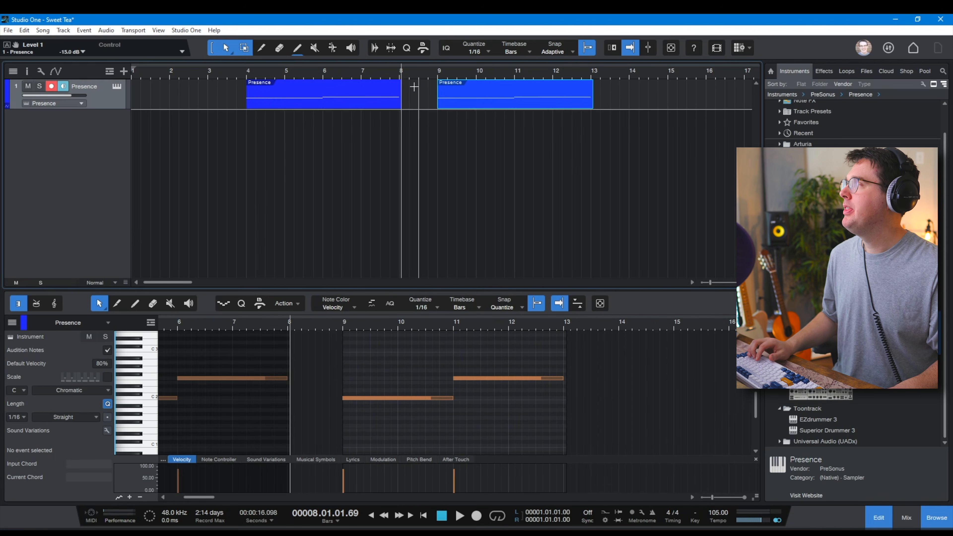
left_click_drag(470, 103, 427, 109)
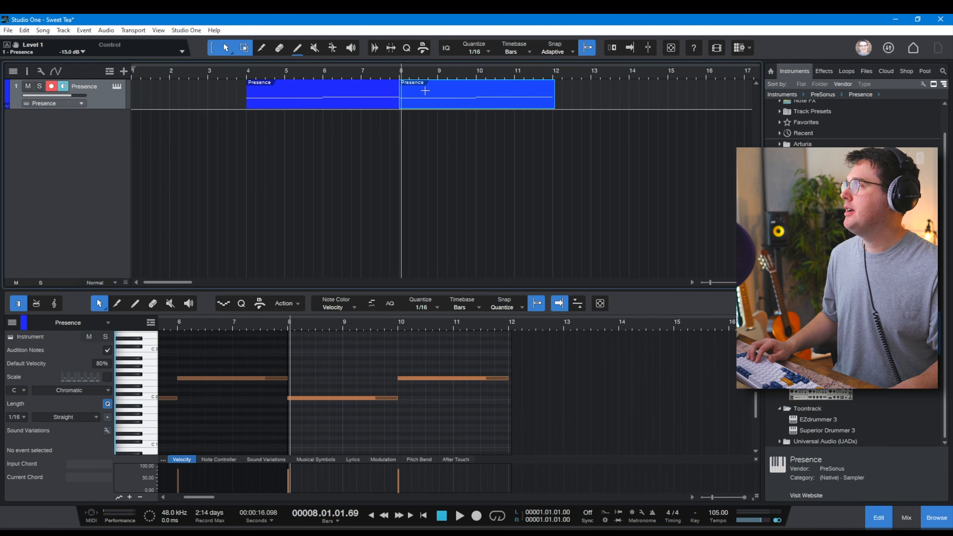
left_click(303, 73)
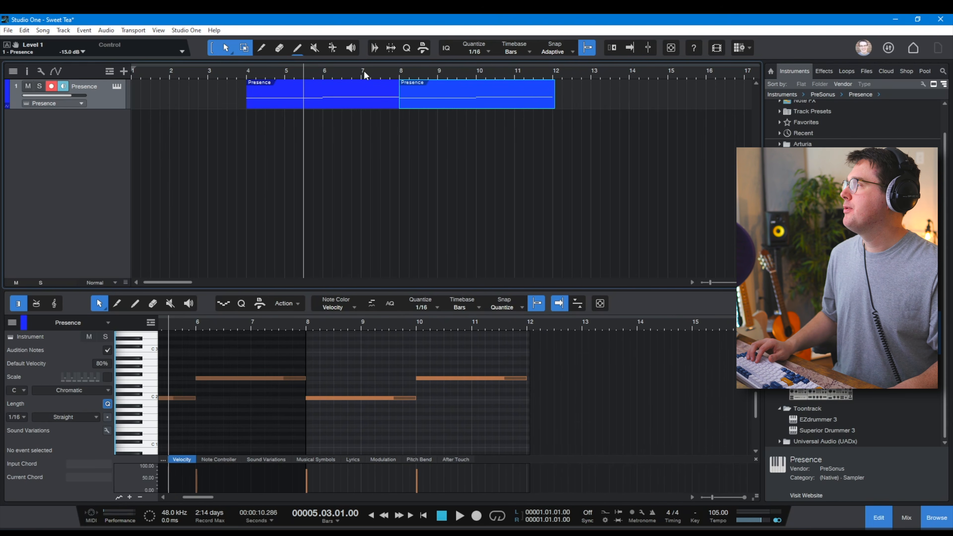
left_click(364, 72)
left_click(393, 65)
left_click(407, 72)
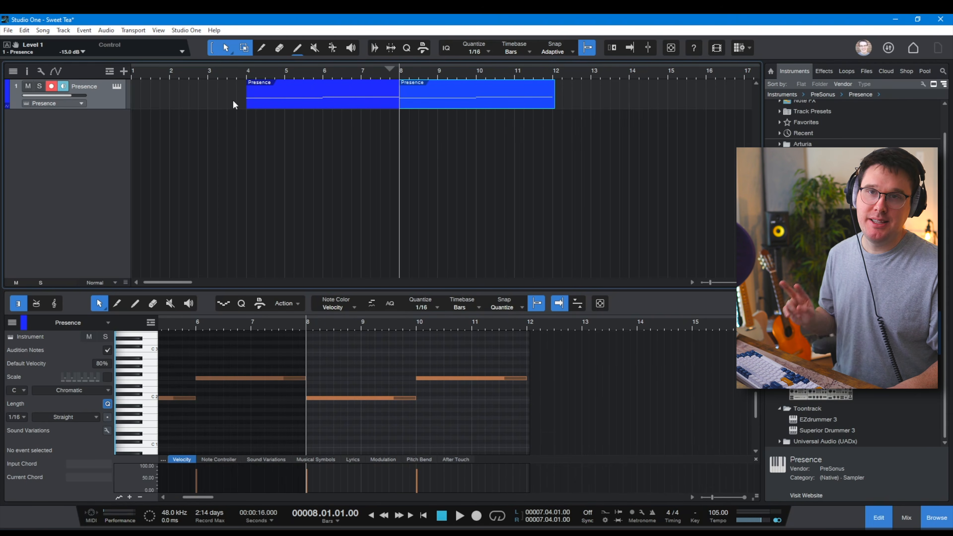
Select both Presence parts on the track and merge them into a single event.
left_click_drag(232, 100, 515, 98)
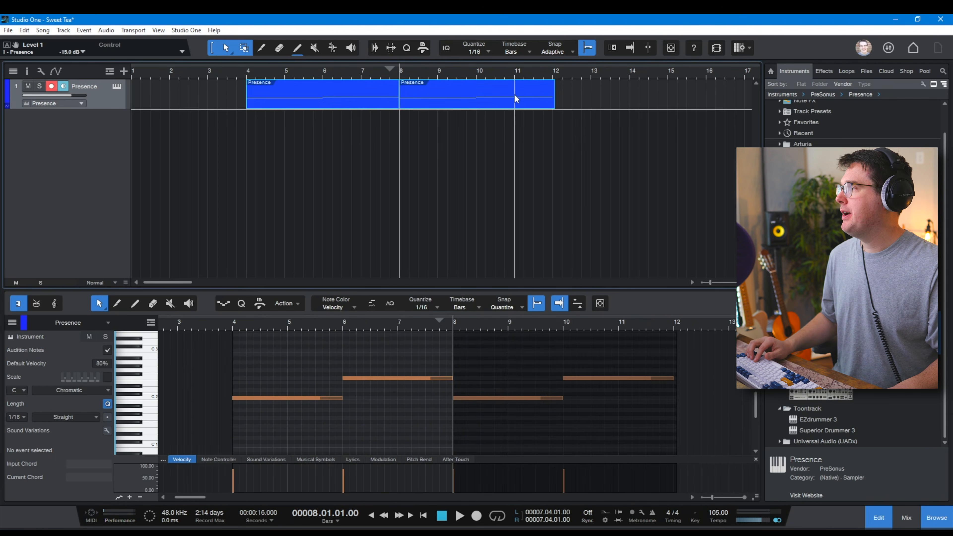
right_click(448, 101)
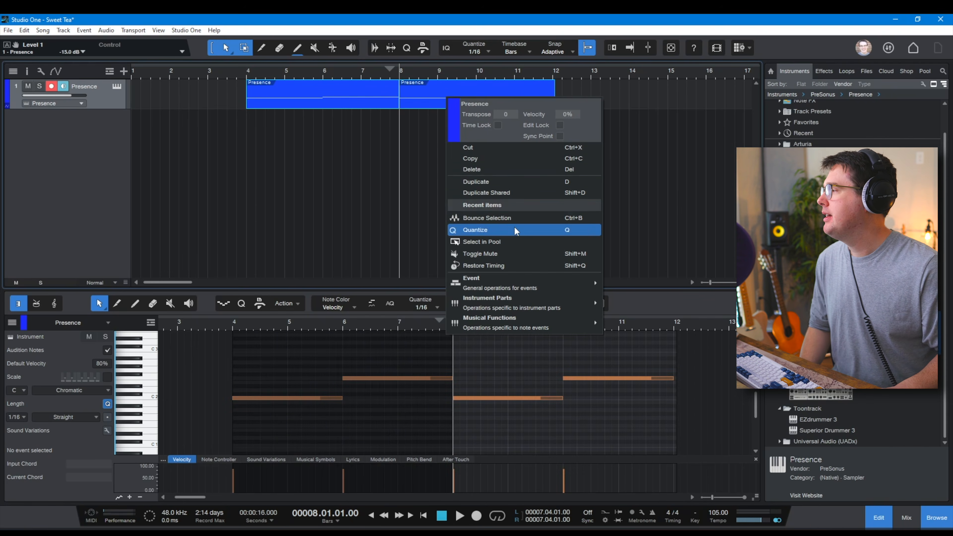
mouse_move(524, 284)
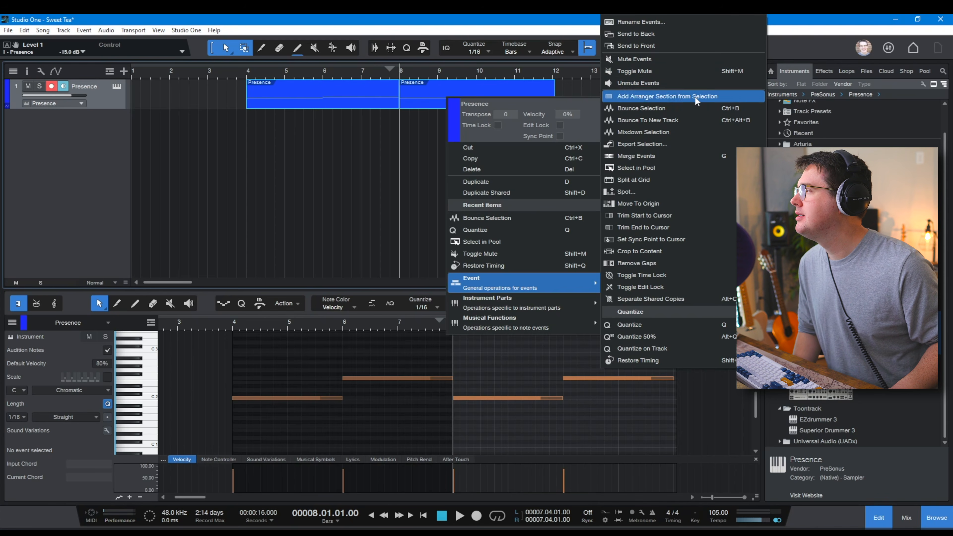
left_click(689, 156)
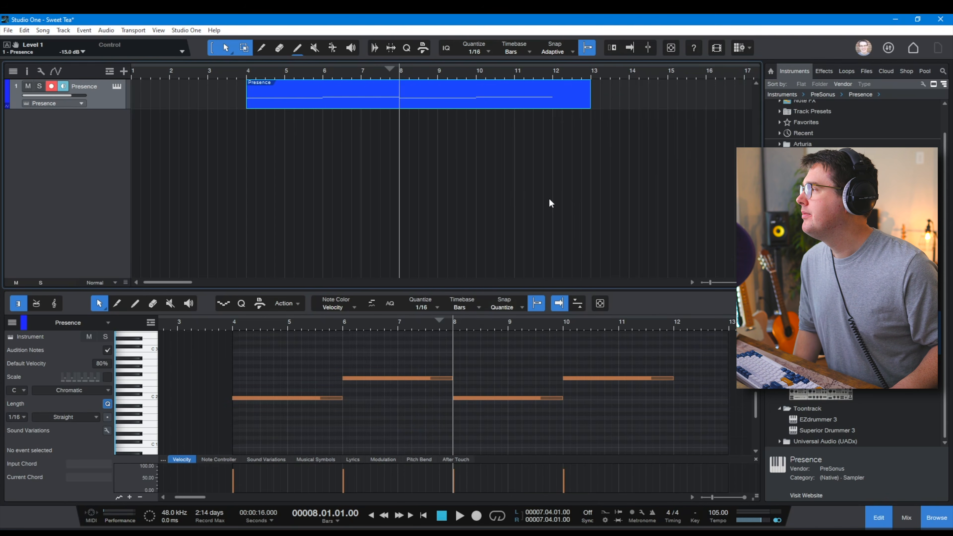
left_click(444, 148)
left_click(391, 92)
left_click(392, 97)
Shorten the merged Presence part to end at bar 12 and return the playhead to bar 4.
left_click_drag(590, 100, 552, 100)
left_click(239, 78)
left_click(552, 77)
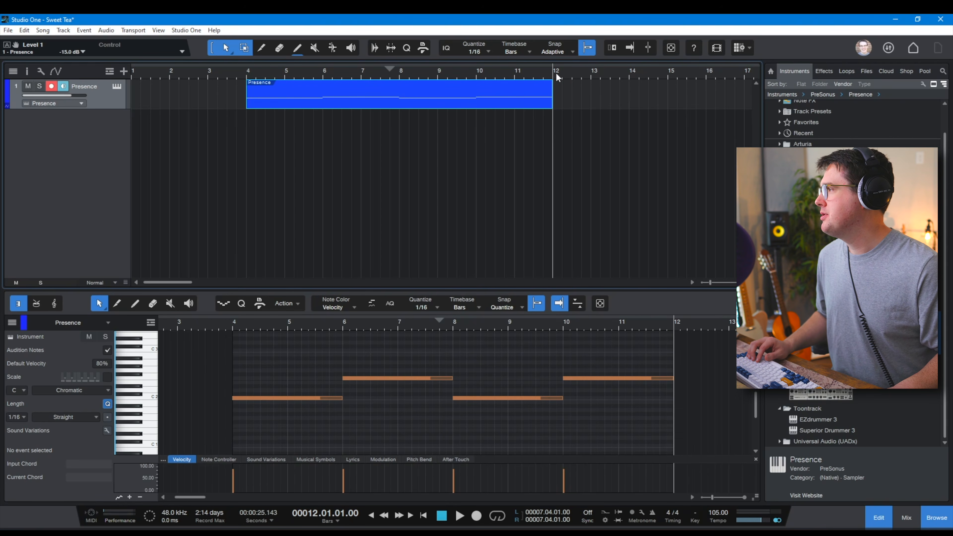
left_click(248, 73)
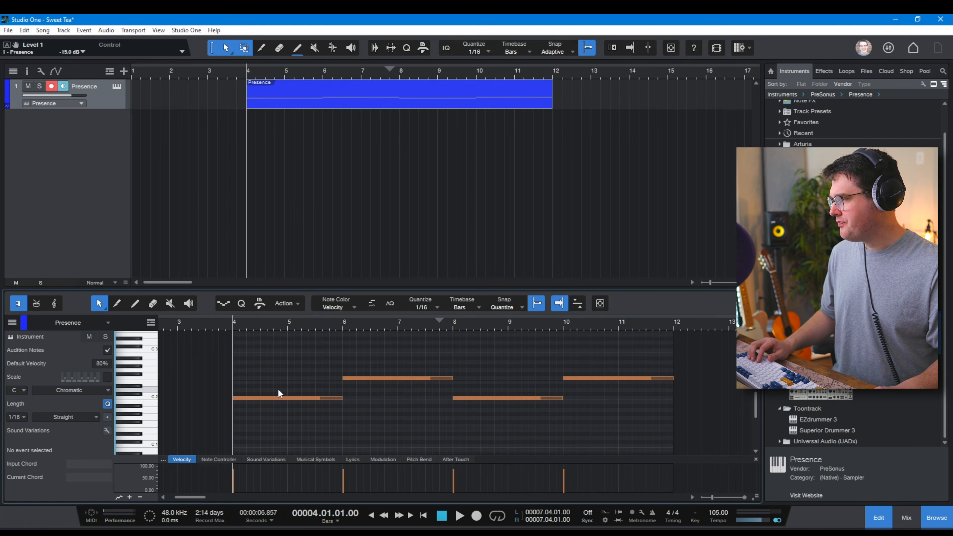
Duplicate the C2 note at bar 4 and place the copy above it at G2, spanning bars 4 to 6.
left_click(279, 397)
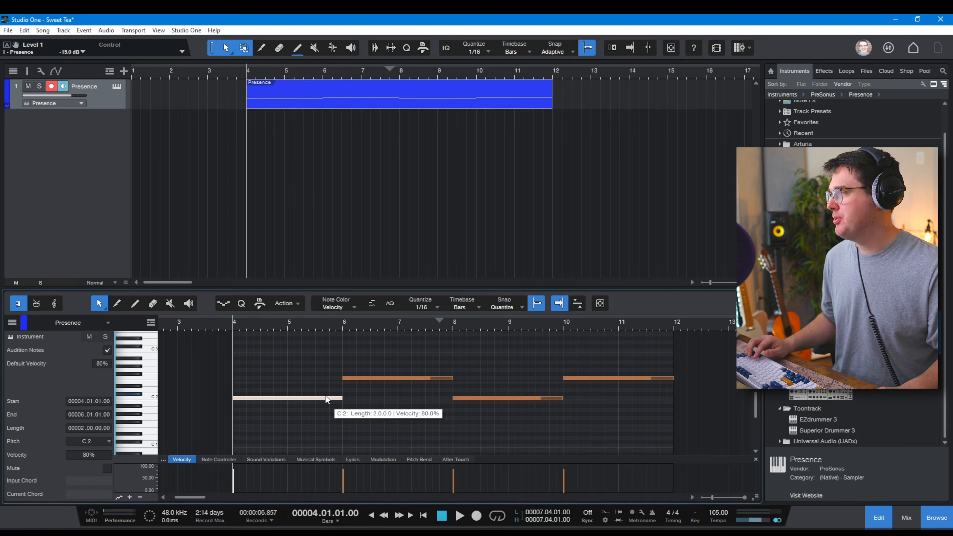
left_click(302, 406)
left_click(274, 396)
key("d")
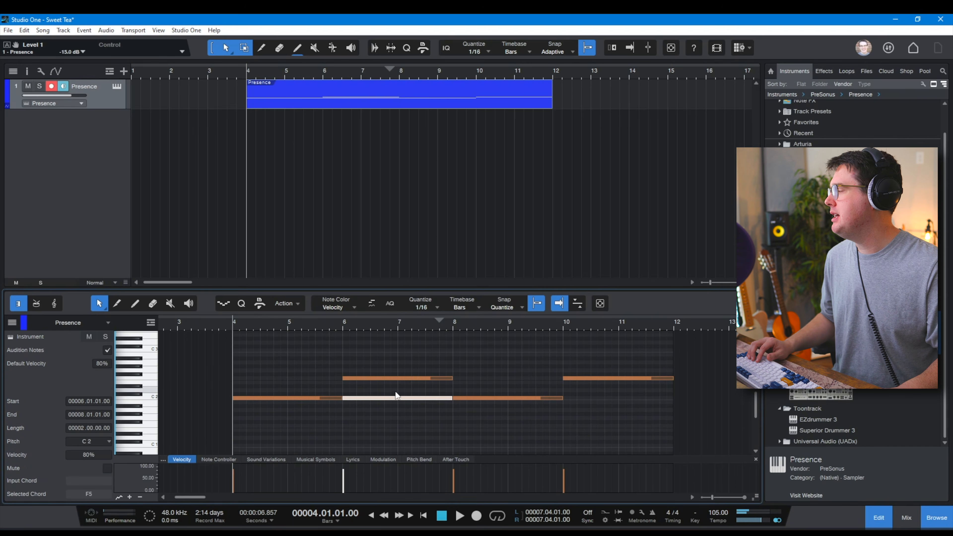
left_click_drag(385, 399, 271, 369)
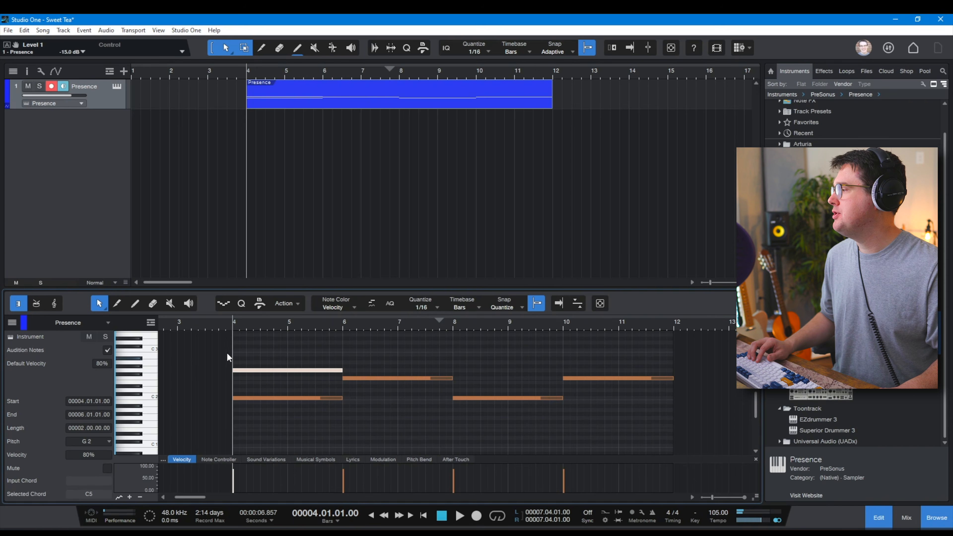
Turn autoscroll back on and play from just before bar 4 to hear the C2 and G2 notes together.
left_click(212, 323)
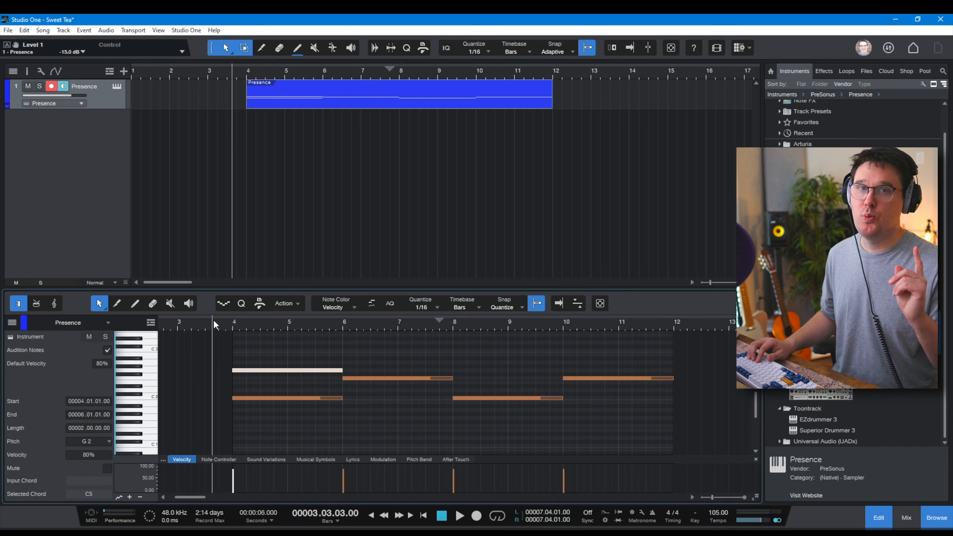
key("f")
key("space")
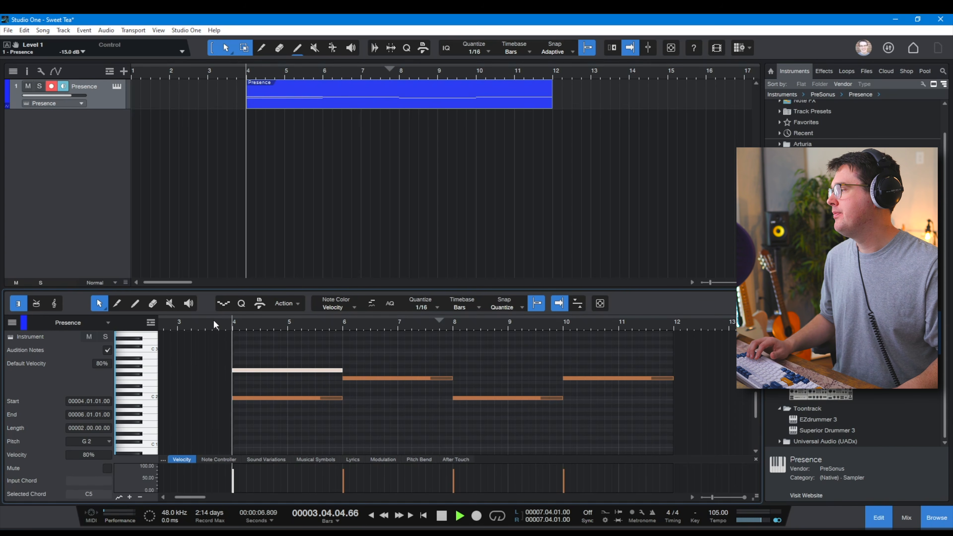
scroll(396, 391, "up", 3)
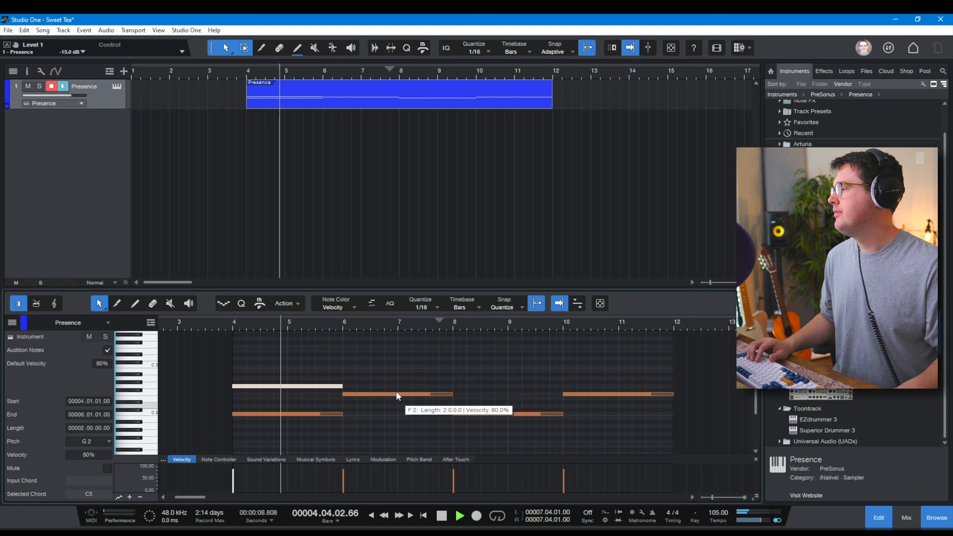
key("space")
left_click(332, 378)
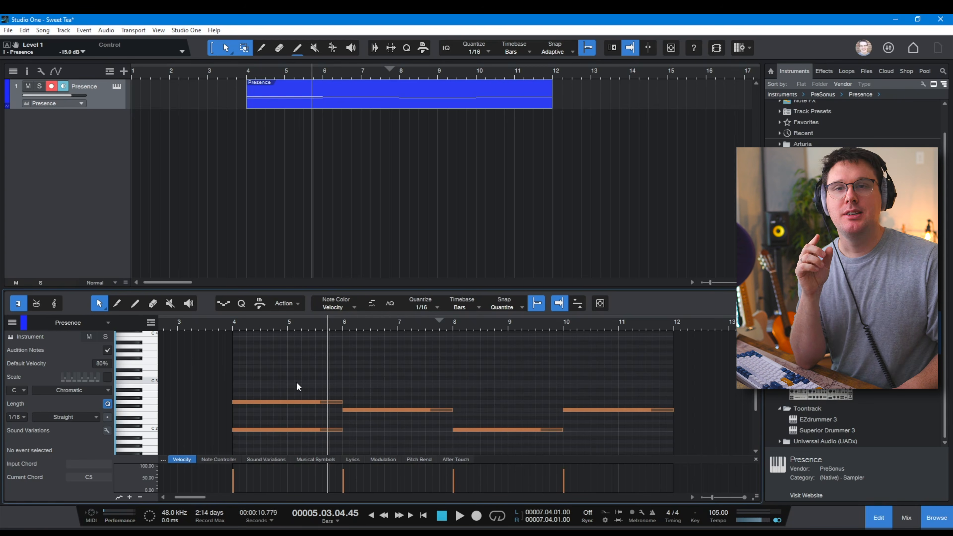
Lower the G2 note's velocity to 43% and listen to the result from just before bar 4.
left_click(289, 403)
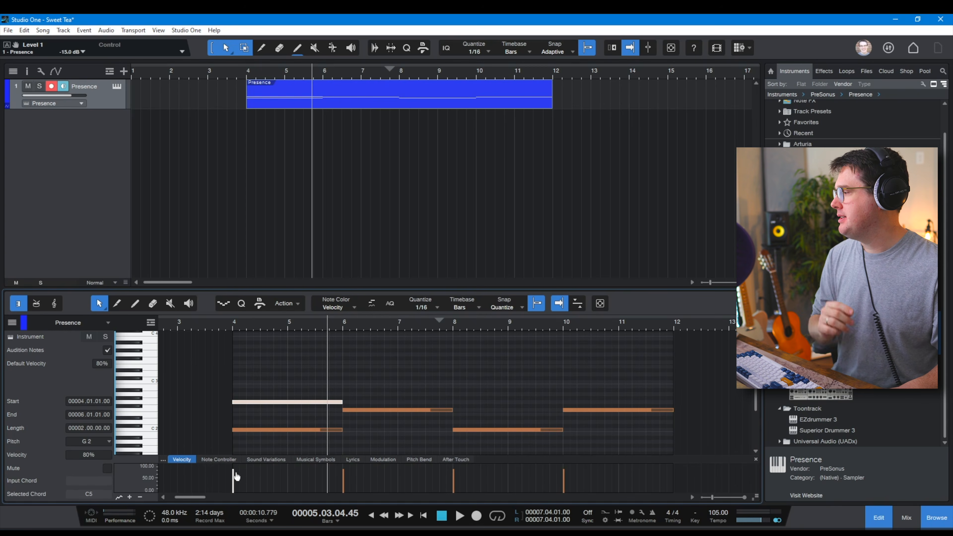
left_click_drag(235, 476, 235, 487)
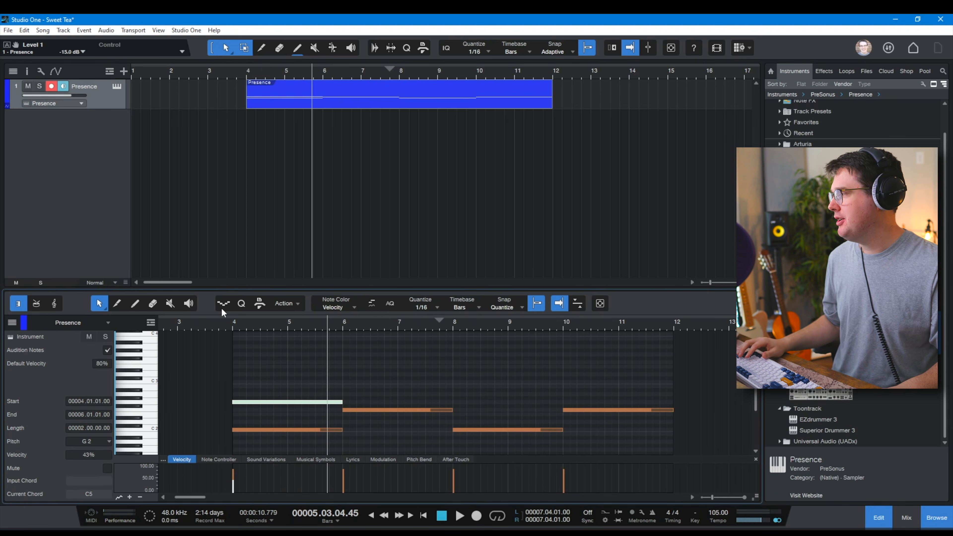
left_click(213, 325)
key("space")
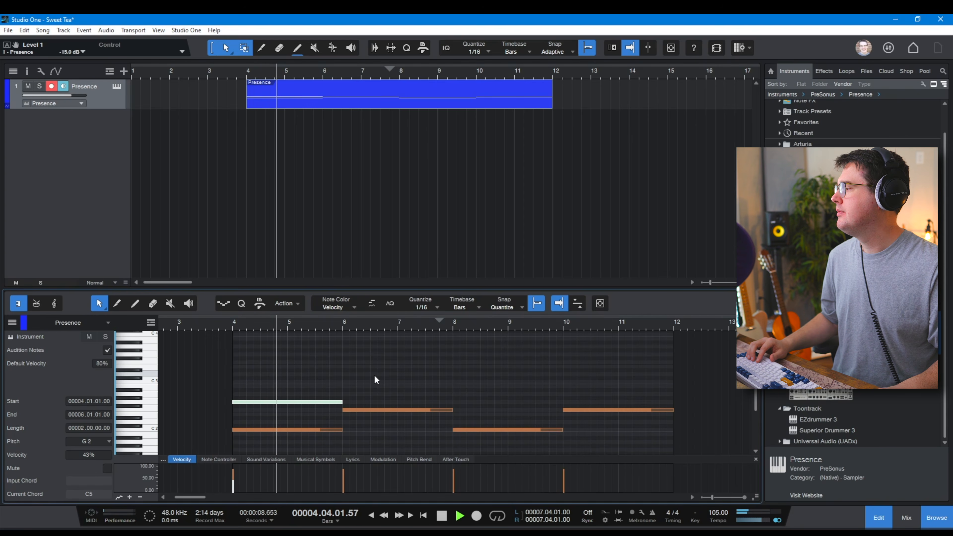
key("space")
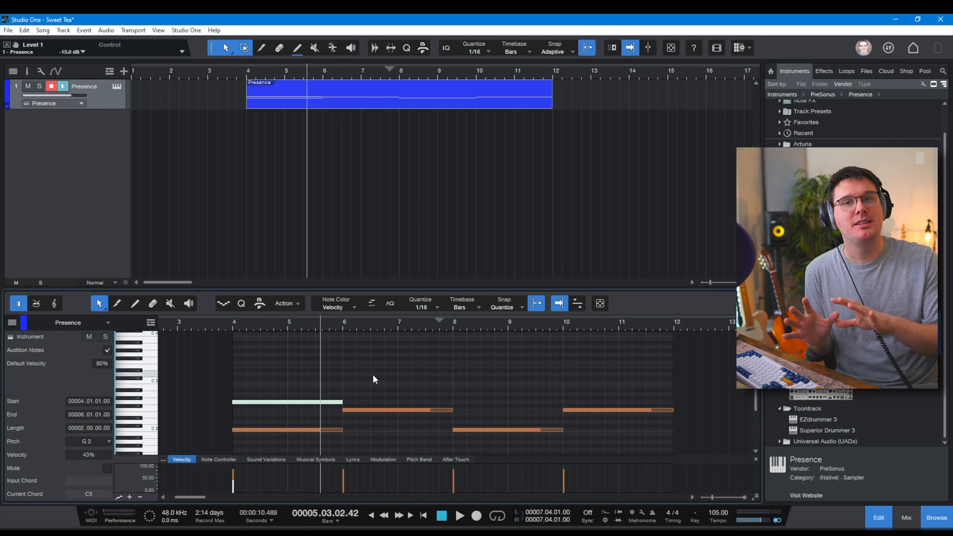
Lower the velocity of the F2 note at bar 6 to 62%.
left_click(373, 376)
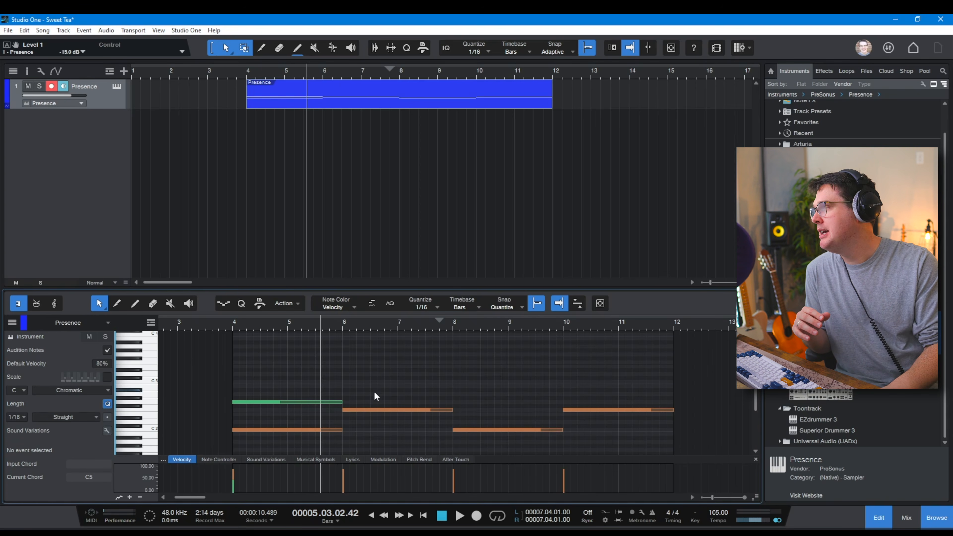
left_click(376, 410)
left_click_drag(347, 480, 346, 488)
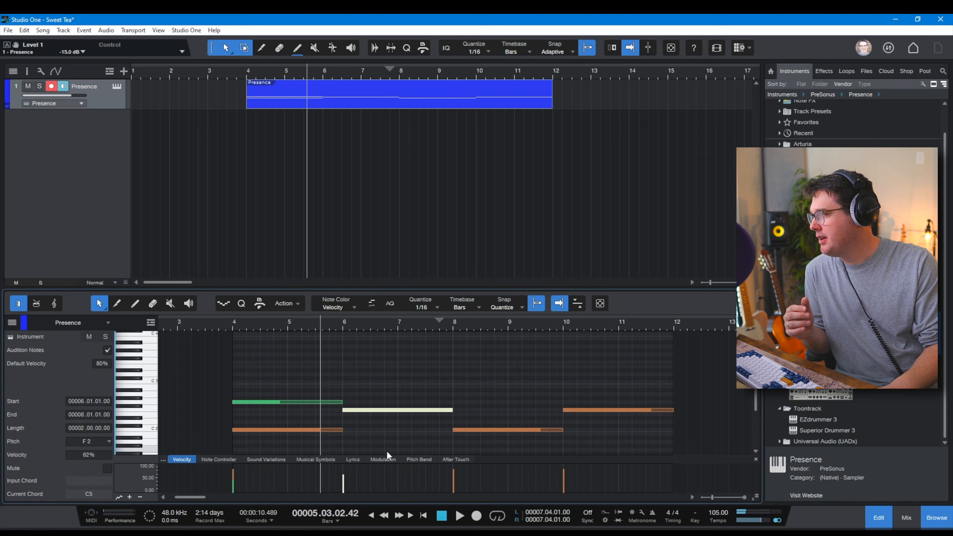
left_click(341, 375)
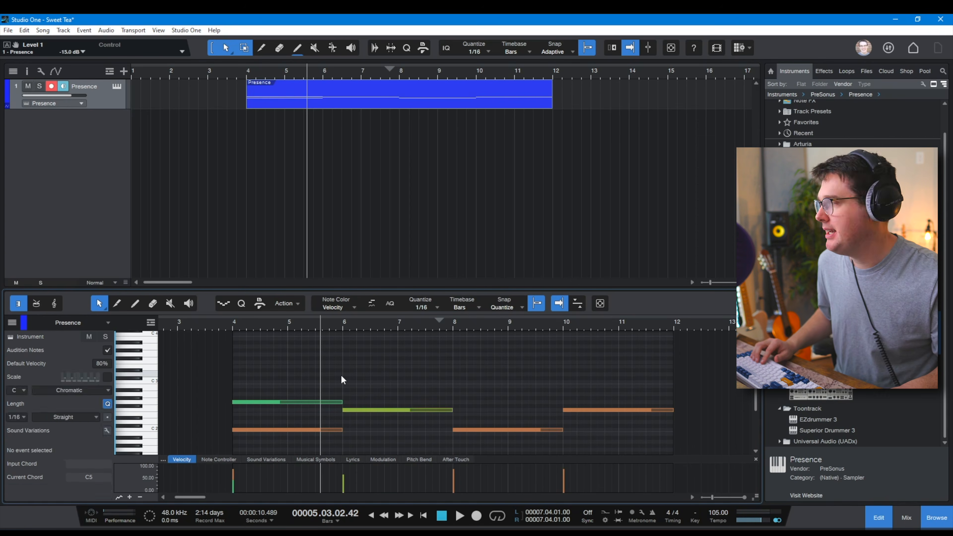
Duplicate the G2 note into upper two-bar notes: C3 at bar 6, A2 at bar 8 and C3 at bar 10.
left_click(309, 402)
key("d")
left_click_drag(399, 405, 508, 394)
key("d")
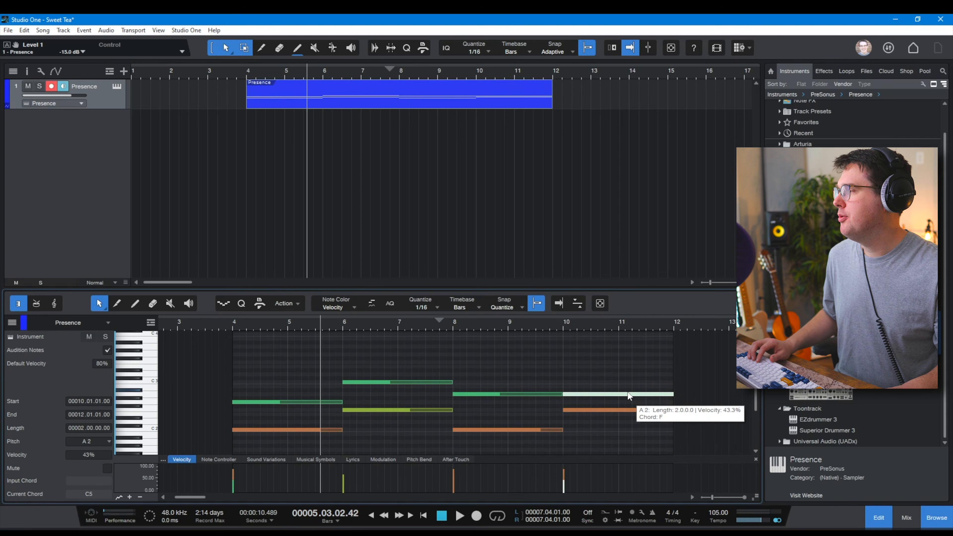
left_click_drag(629, 395, 587, 379)
left_click(609, 365)
left_click(553, 355)
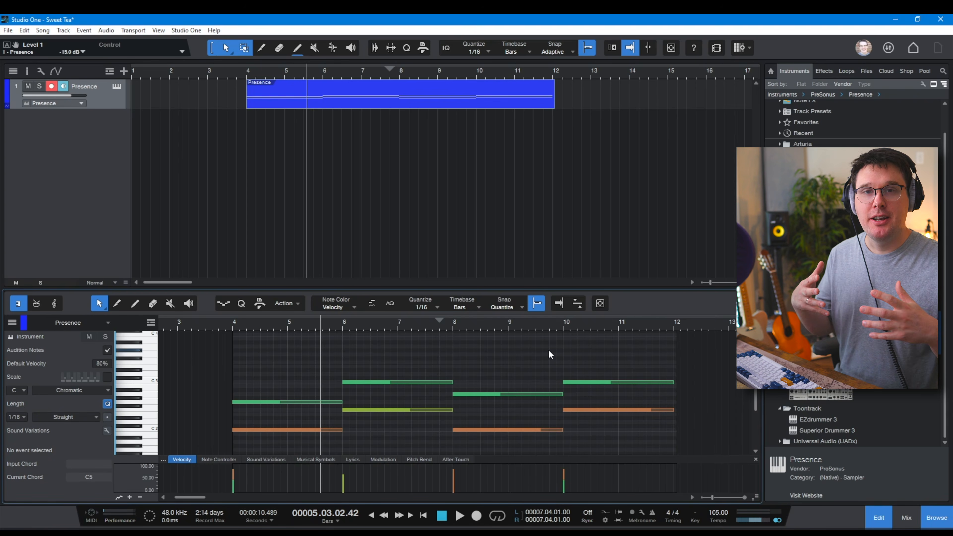
Play the whole Presence part from bar 4 to about bar 12.
left_click(231, 323)
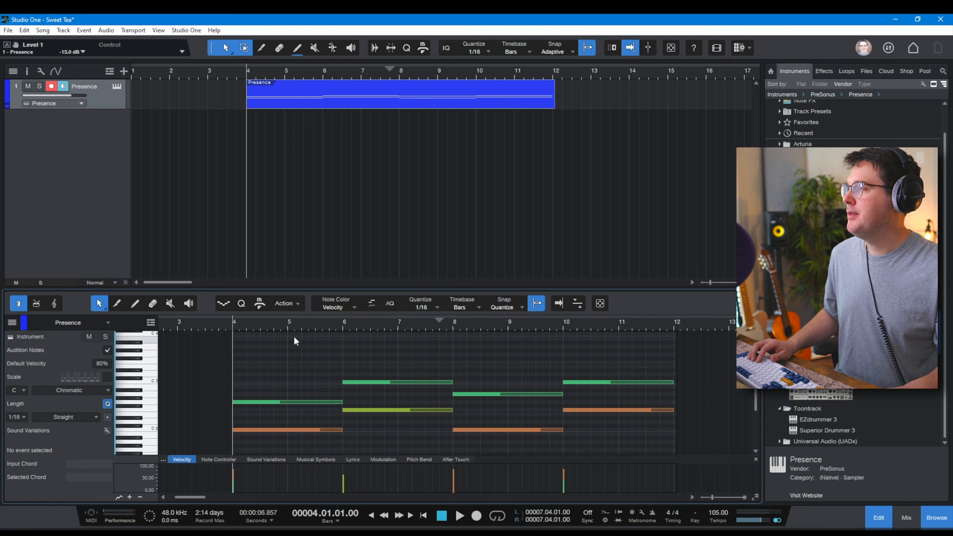
key("space")
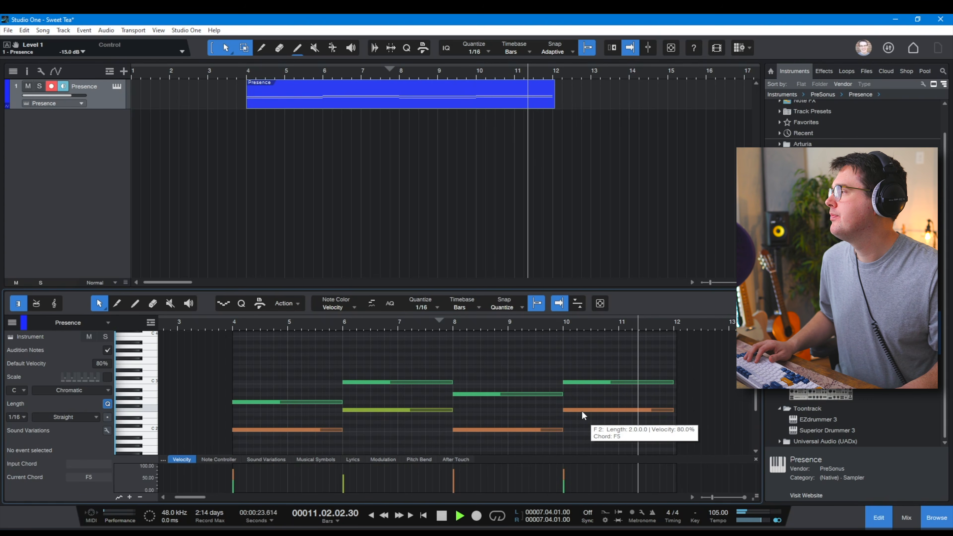
key("space")
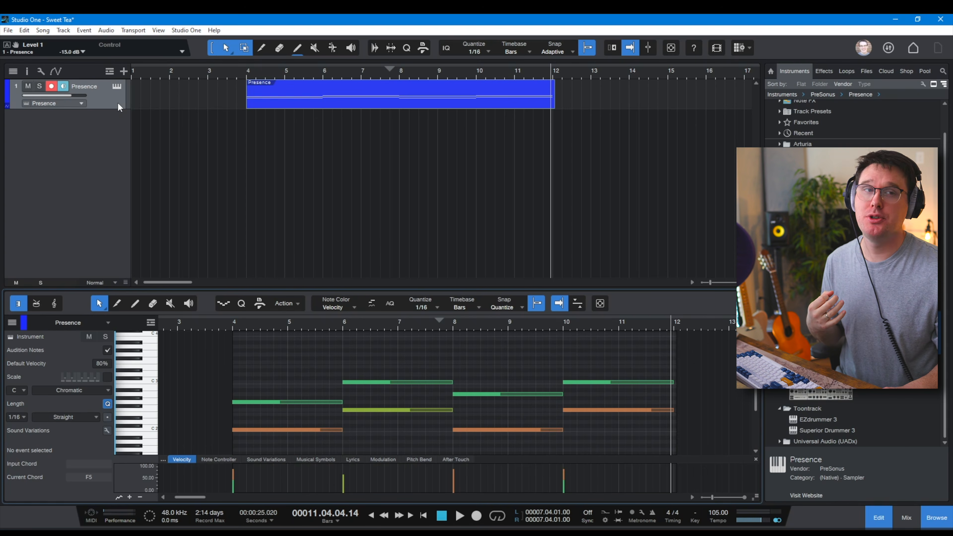
Bounce the Presence part to an audio event on a new track, select that audio event, and place the playhead at bar 4.
left_click(116, 85)
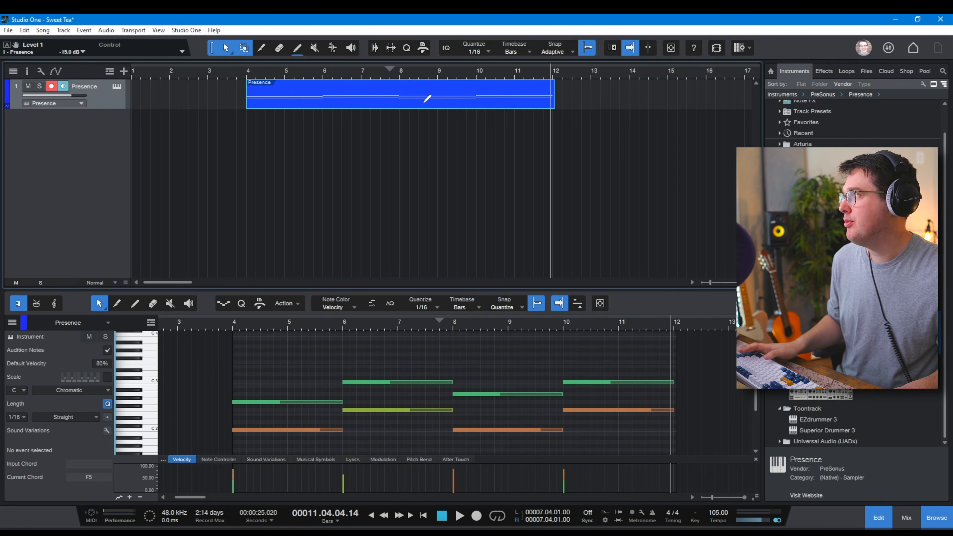
key("ctrl+b")
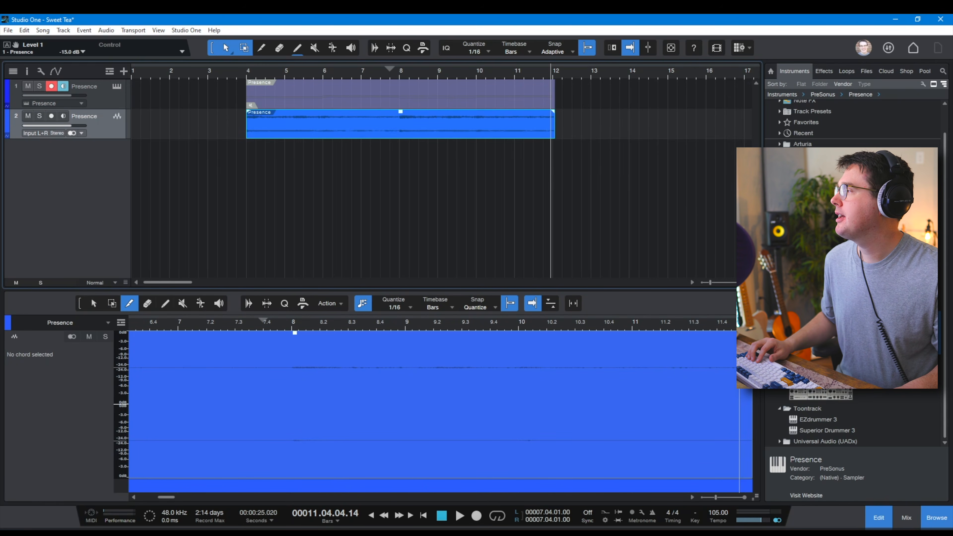
left_click(394, 99)
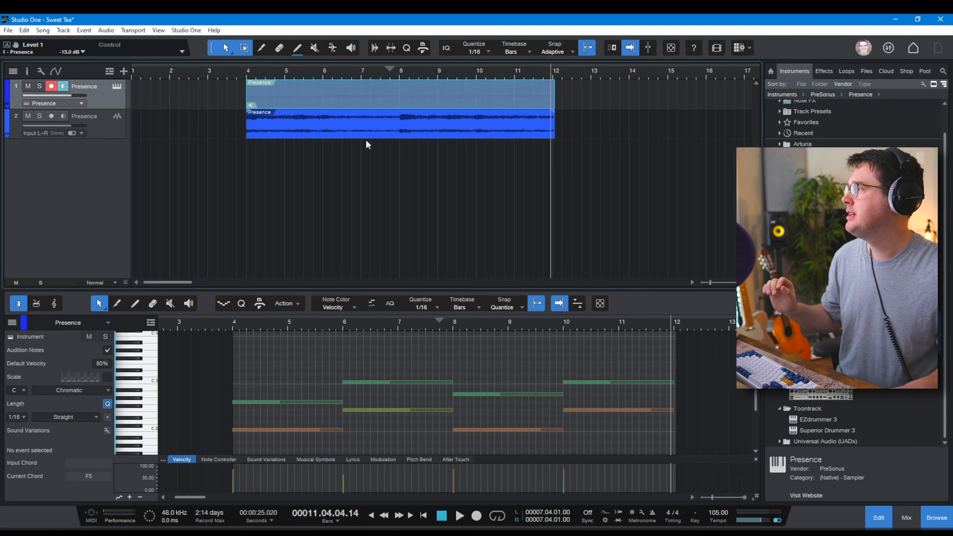
left_click(366, 130)
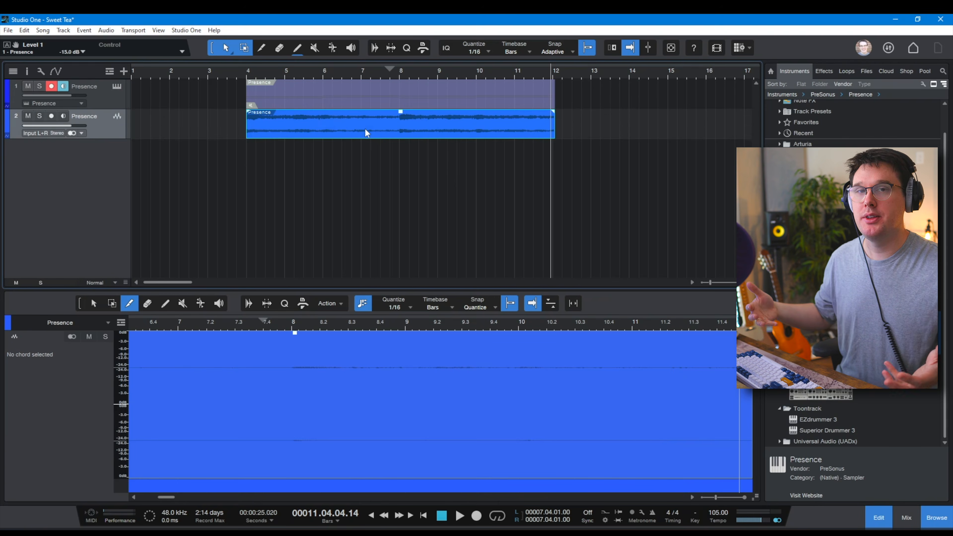
left_click(249, 77)
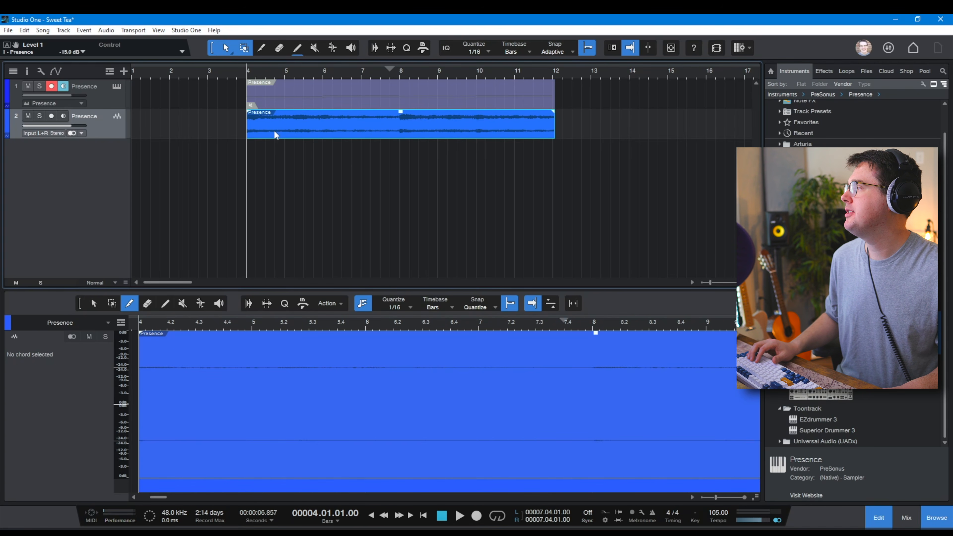
Play the bounced Presence audio from bar 4 to the middle of bar 6.
key("space")
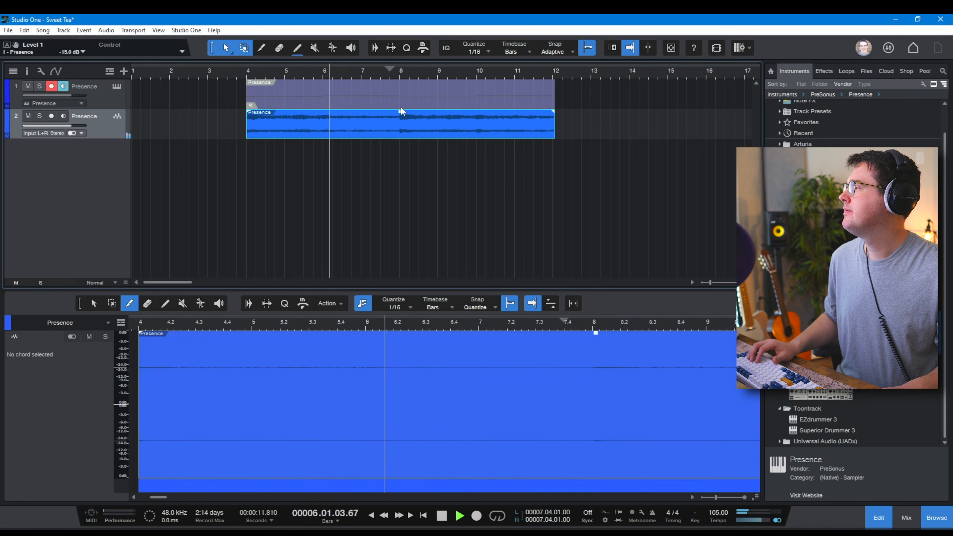
key("space")
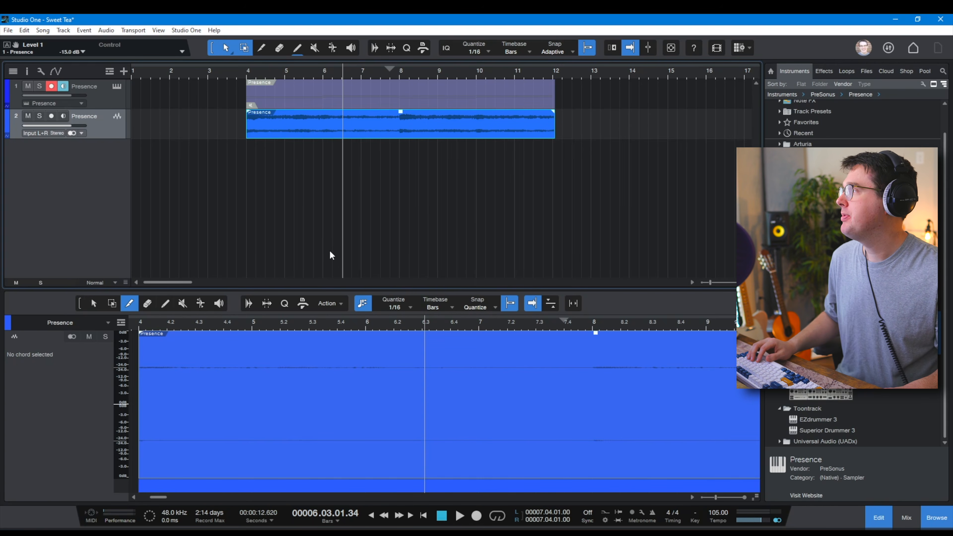
Disable the Presence instrument track and enable it again.
left_click(284, 100)
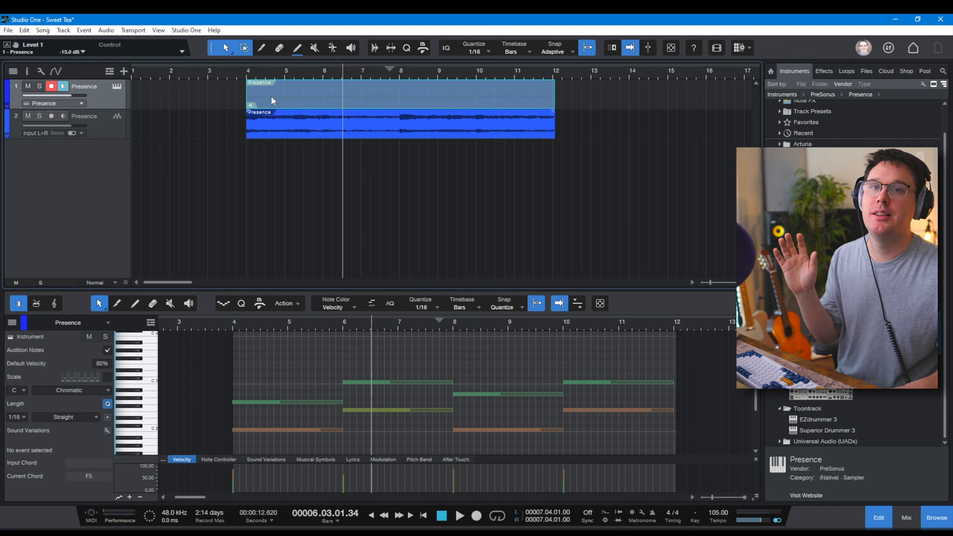
right_click(112, 98)
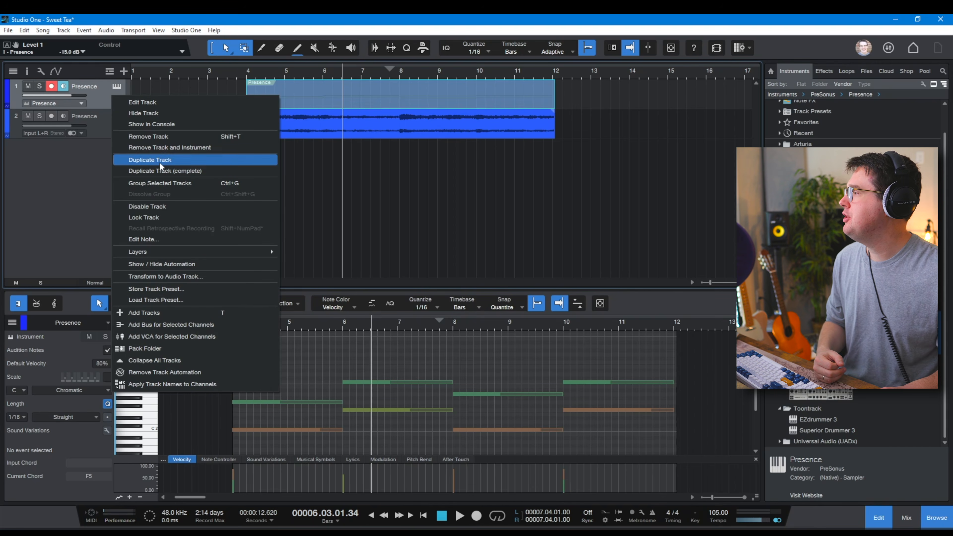
left_click(186, 207)
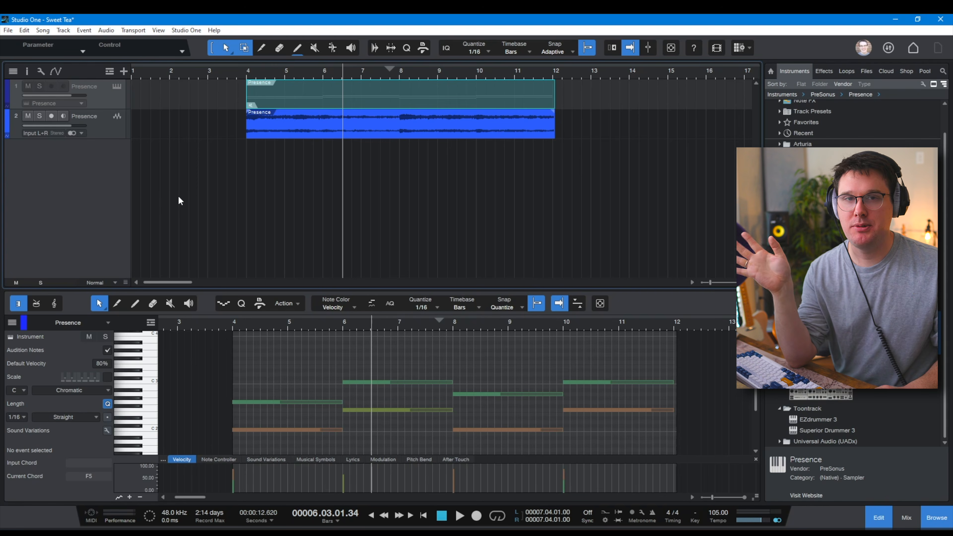
right_click(116, 101)
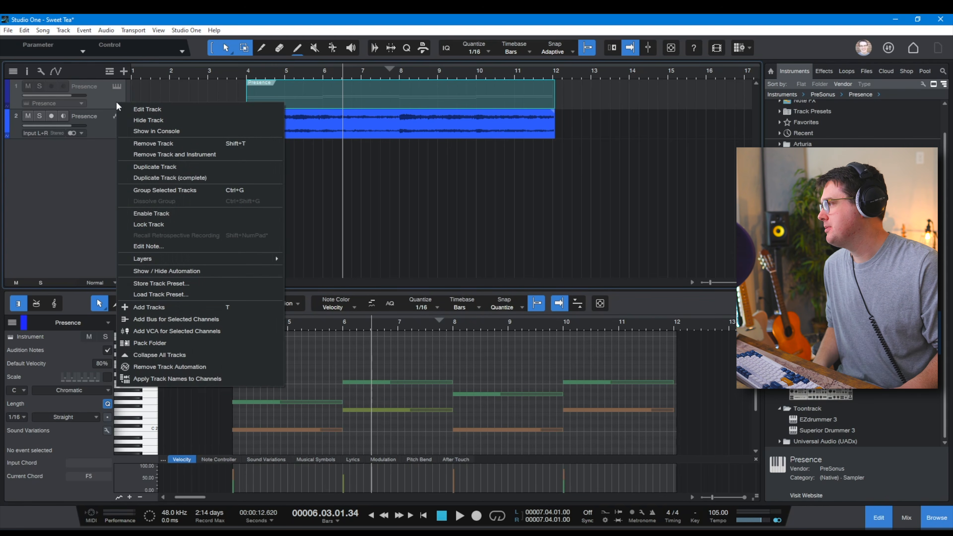
left_click(184, 213)
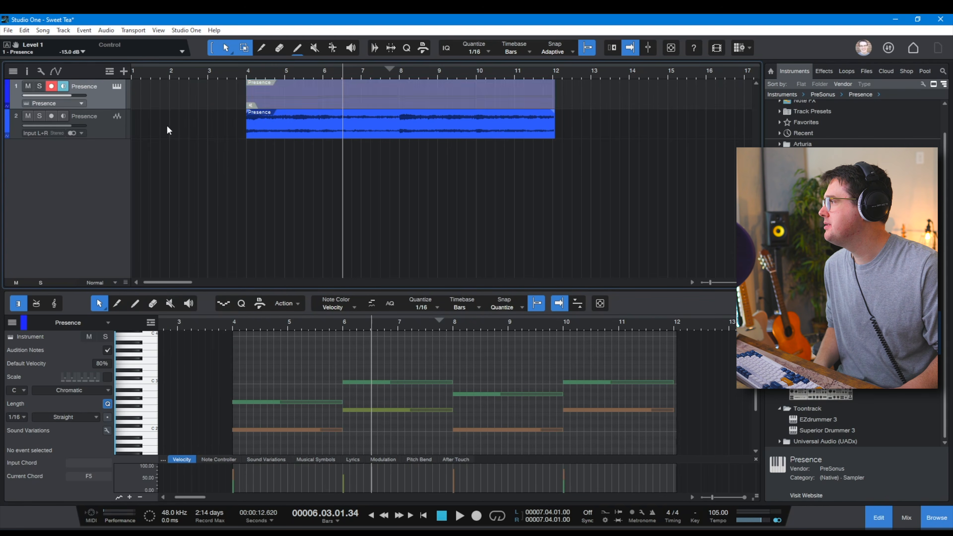
Show the mix console and try to rename the bounced audio track to Pad Layer.
left_click(107, 126)
key("F3")
double_click(94, 116)
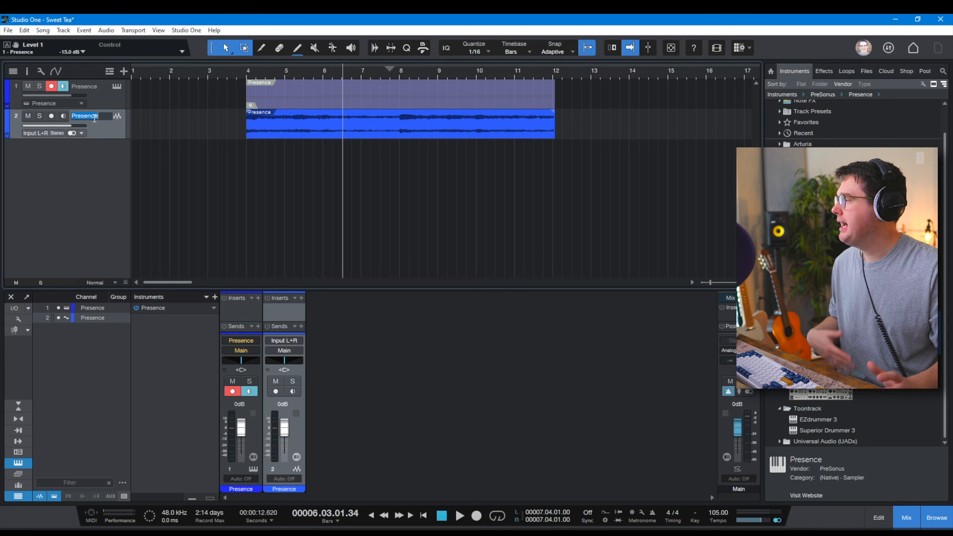
type("Pad")
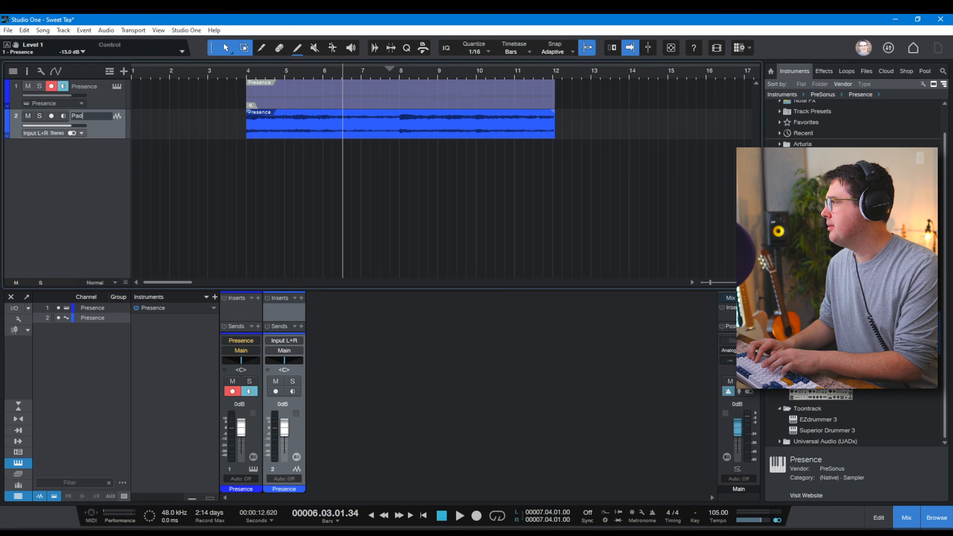
type(" Layer")
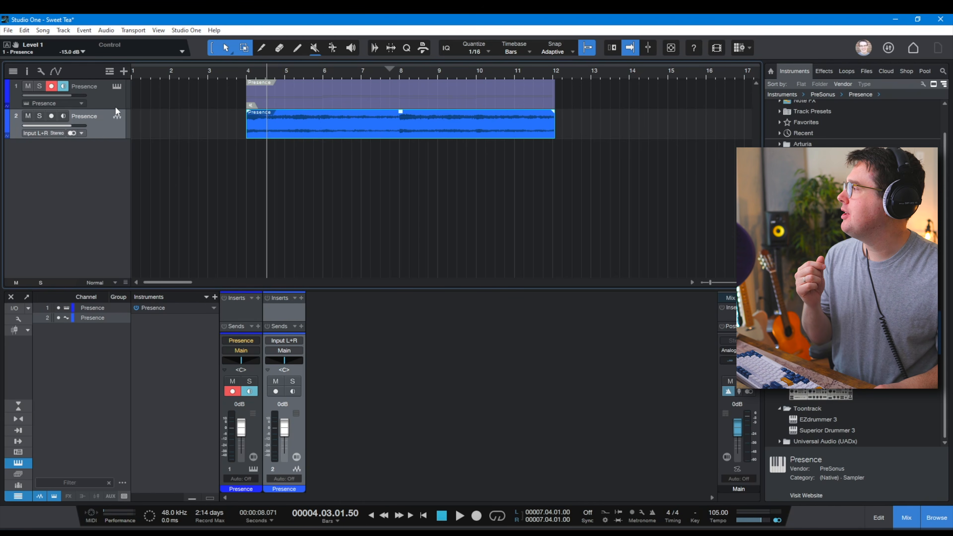
Look at the preset selection of the Presence instrument on the first track, and close the instrument window.
left_click(117, 86)
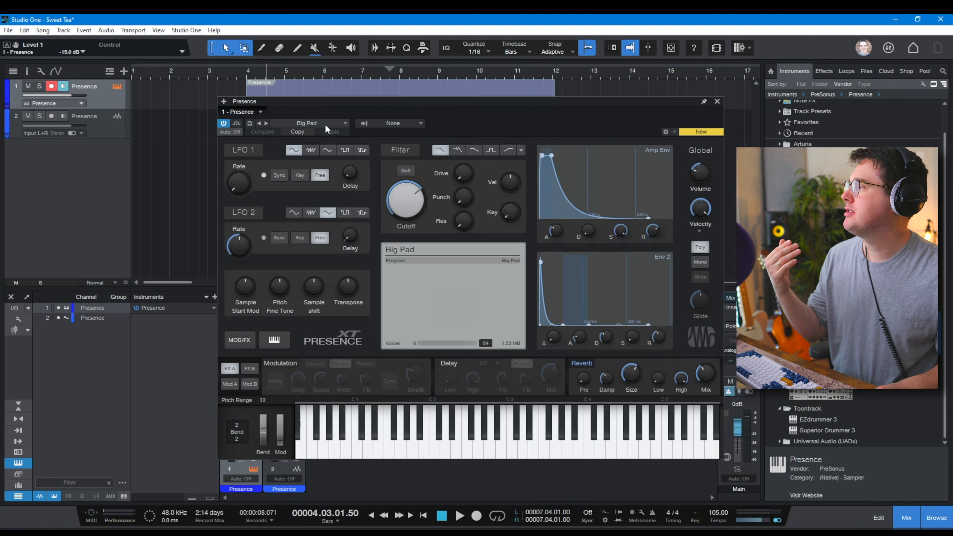
left_click(325, 124)
left_click(346, 115)
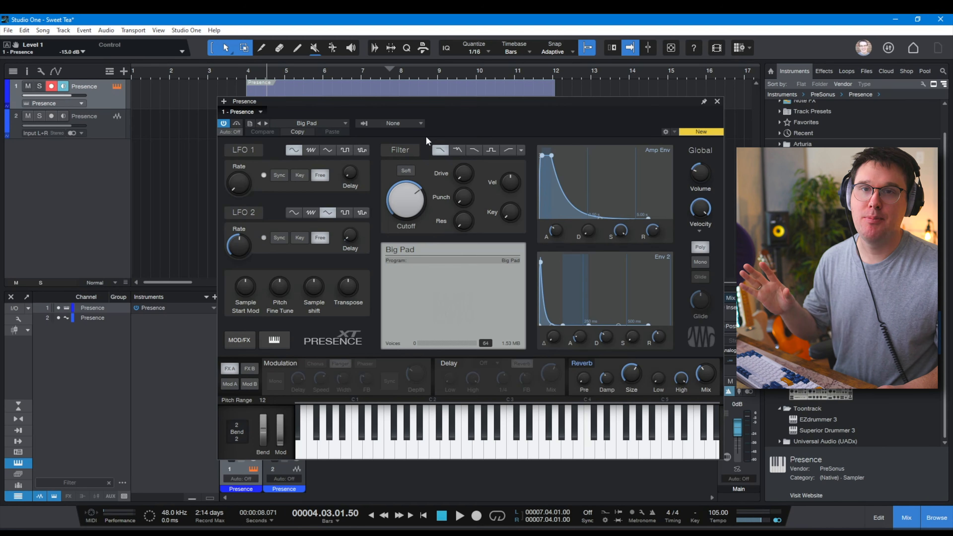
left_click(717, 101)
left_click(409, 130)
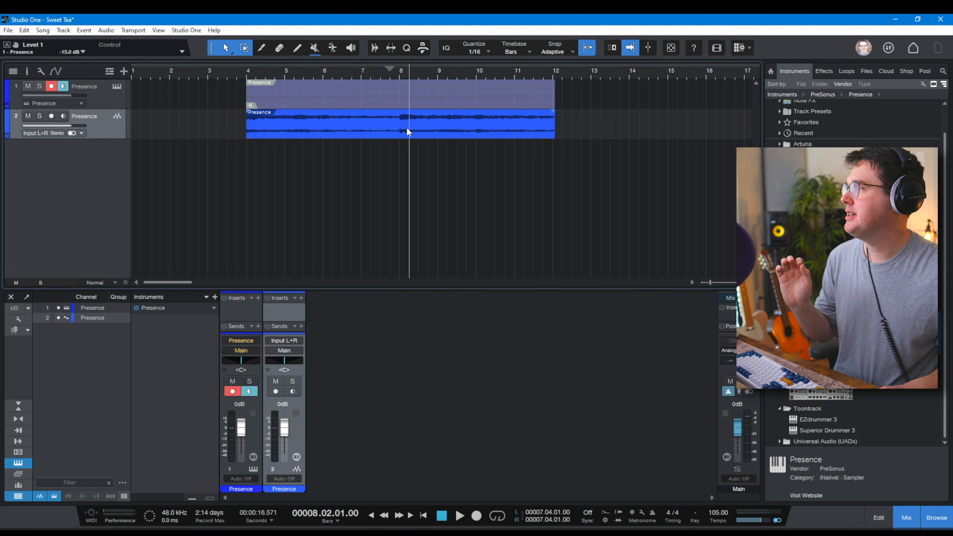
Unmute the Presence instrument part and open it in the note editor with the playhead at bar 4.
left_click(408, 96)
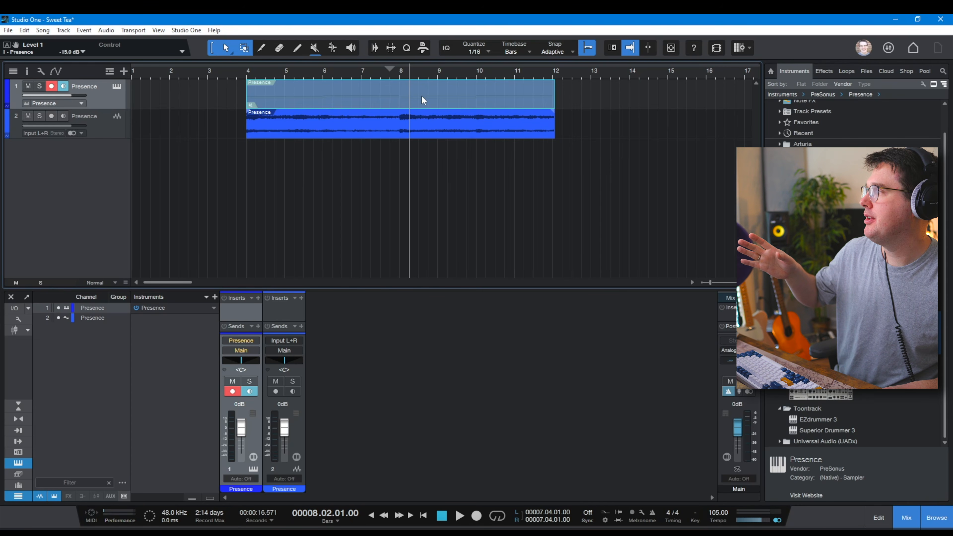
right_click(421, 96)
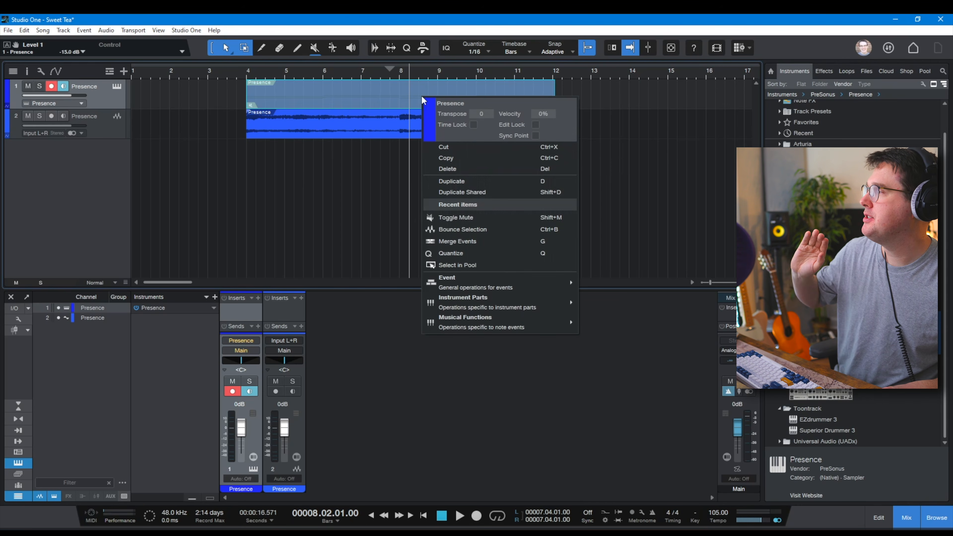
left_click(464, 218)
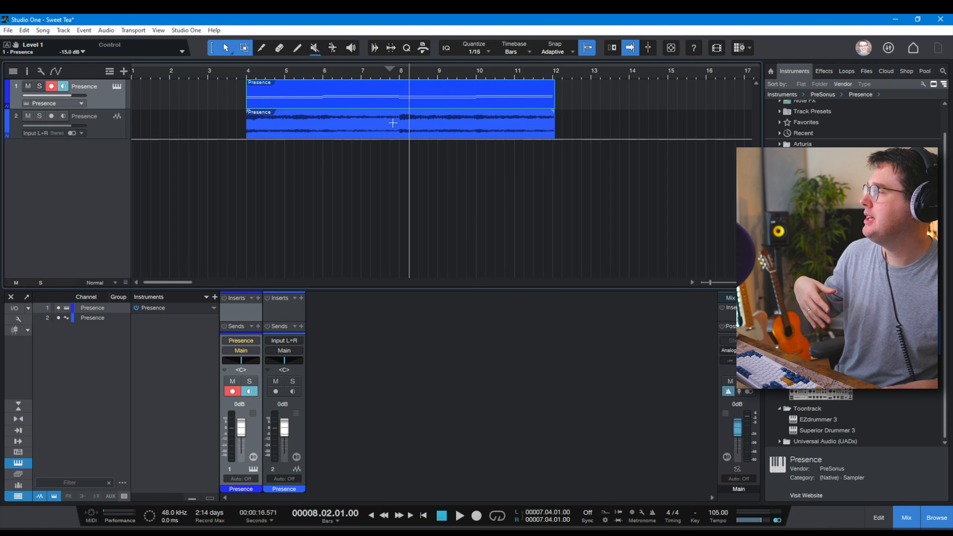
left_click(248, 74)
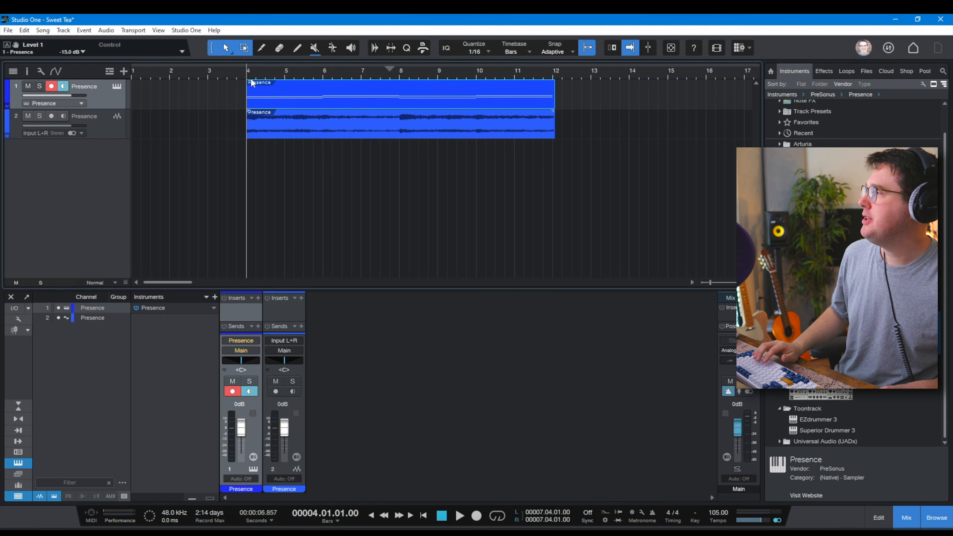
double_click(262, 98)
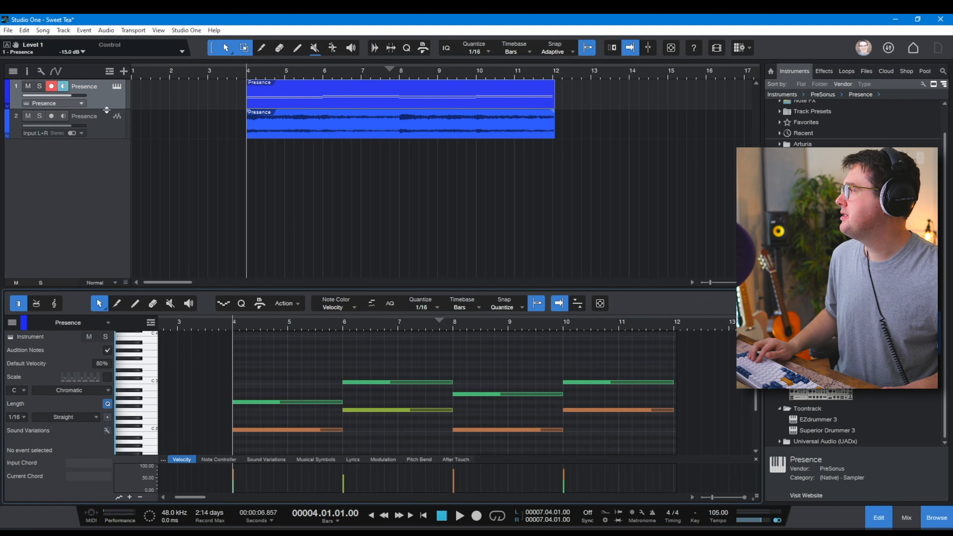
Load the FM Strings preset from the Strings category into the Presence instrument and close its window.
left_click(116, 86)
left_click(317, 124)
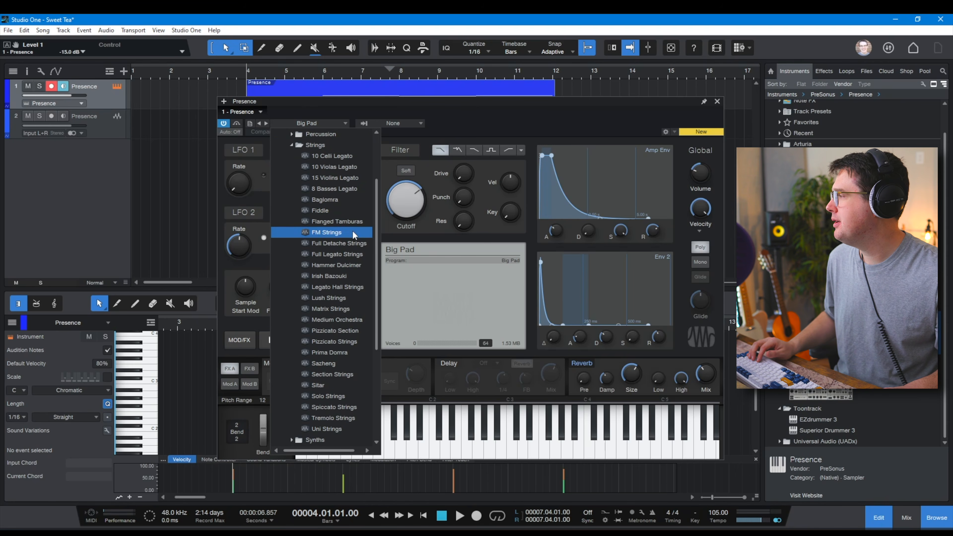
left_click(326, 232)
left_click(449, 119)
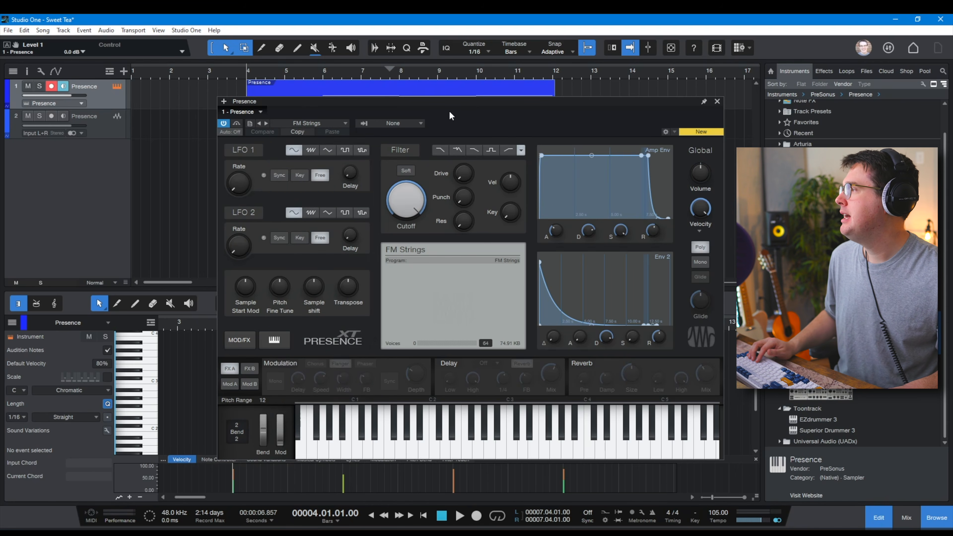
left_click(717, 101)
Solo the Presence instrument track and play its part from bar 4 to bar 5.
key("s")
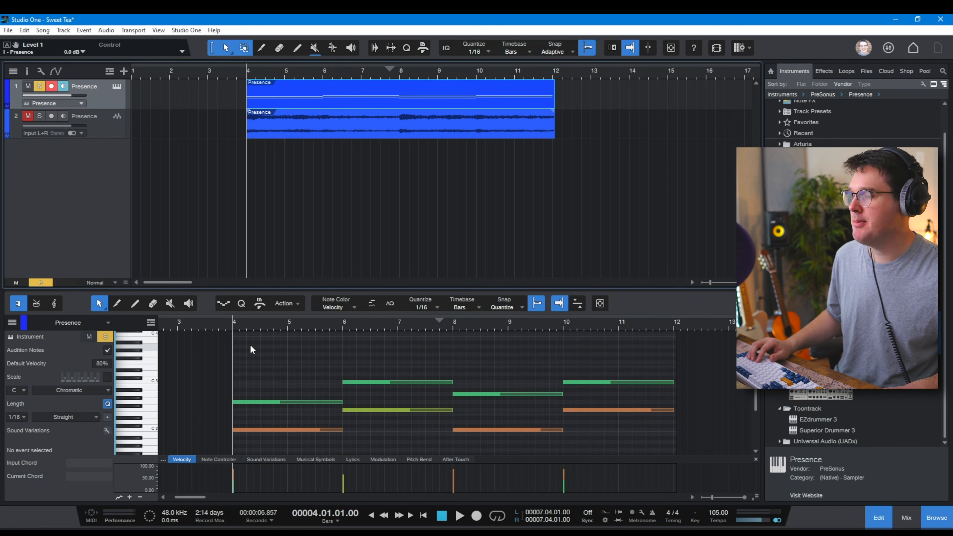
key("space")
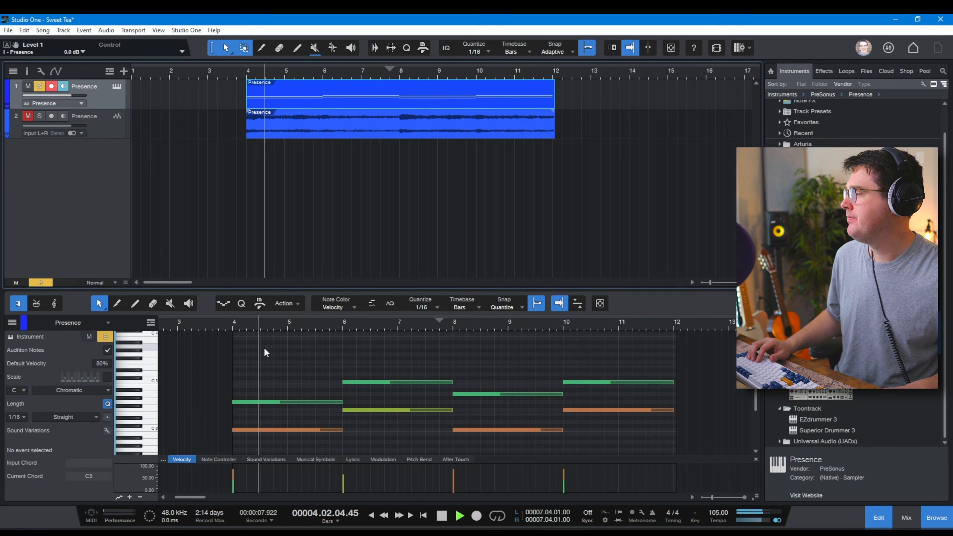
key("space")
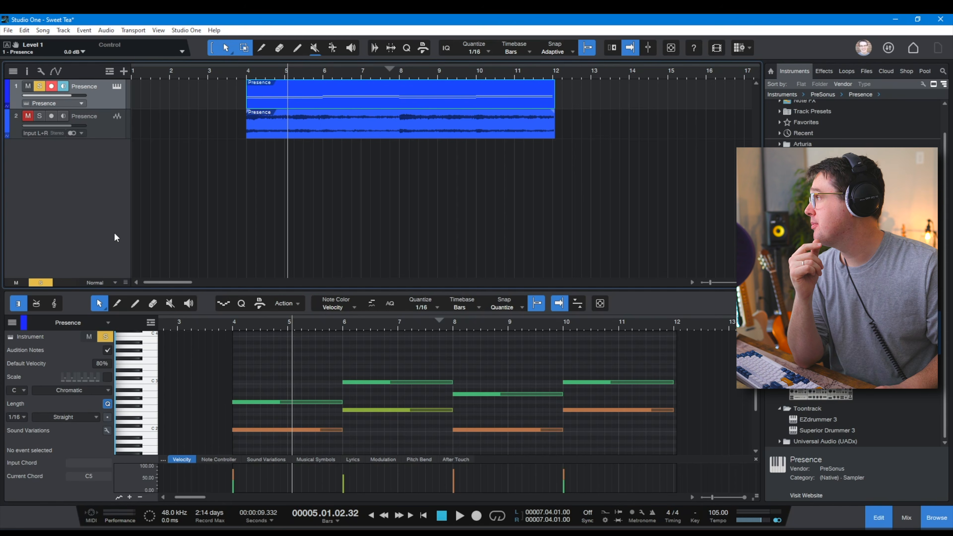
Undo the last preset change in the Presence instrument and close its window.
left_click(117, 90)
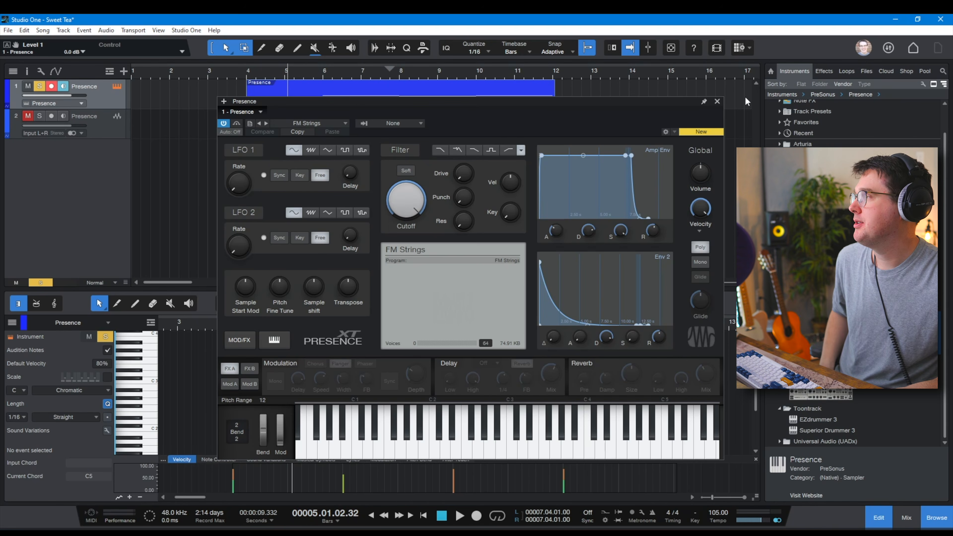
key("ctrl+z")
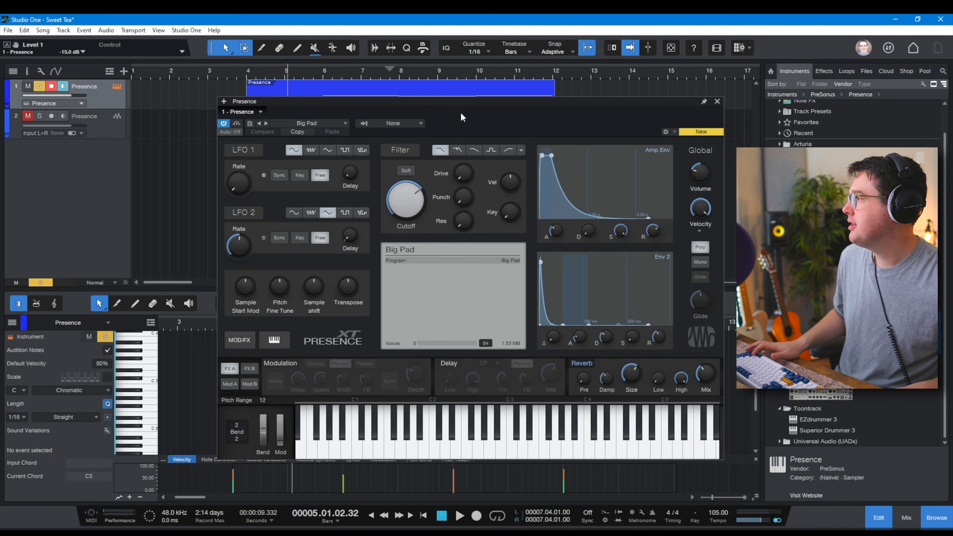
left_click(716, 102)
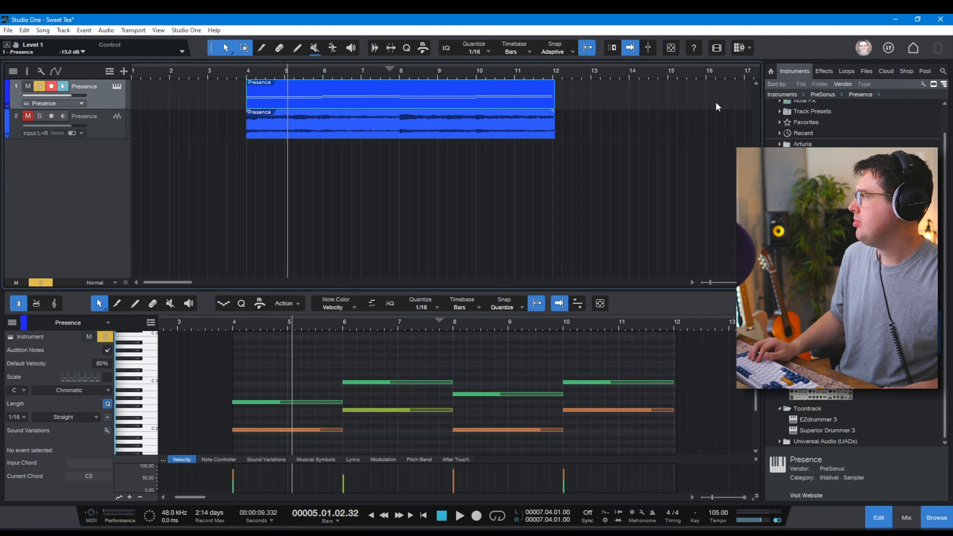
Disable the Presence instrument track and select the bounced audio track.
right_click(115, 99)
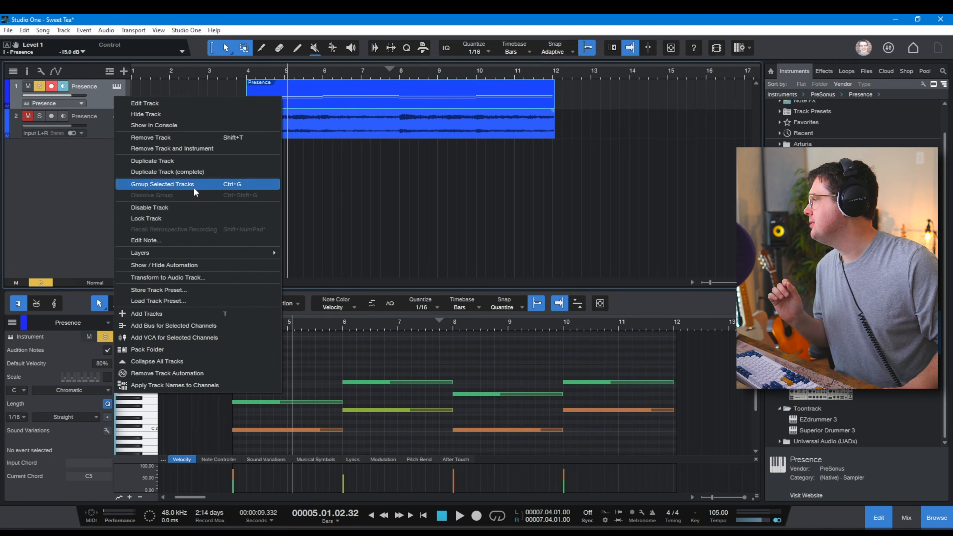
left_click(198, 210)
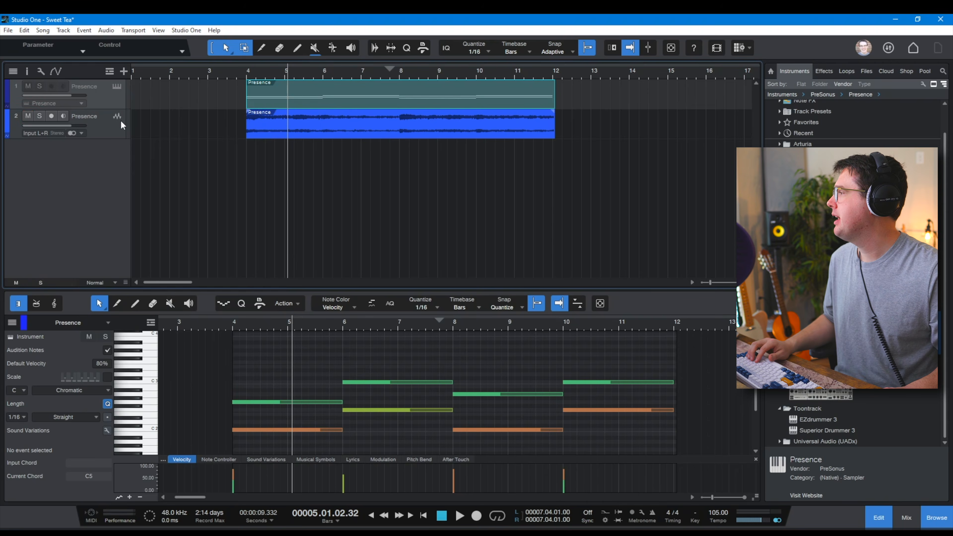
left_click(118, 133)
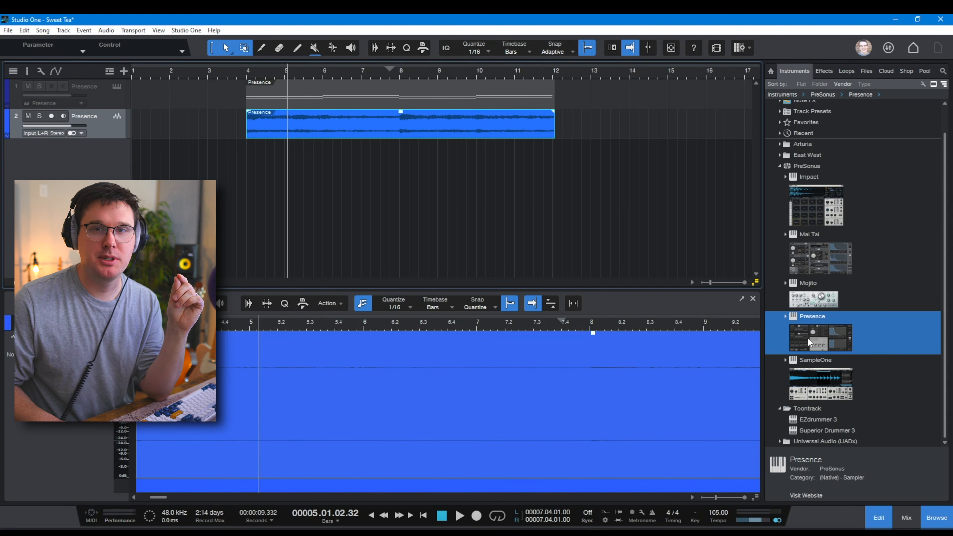
Add a second Presence instrument on a new track below the audio track, and compare its window with the first instance's.
left_click_drag(815, 338, 211, 161)
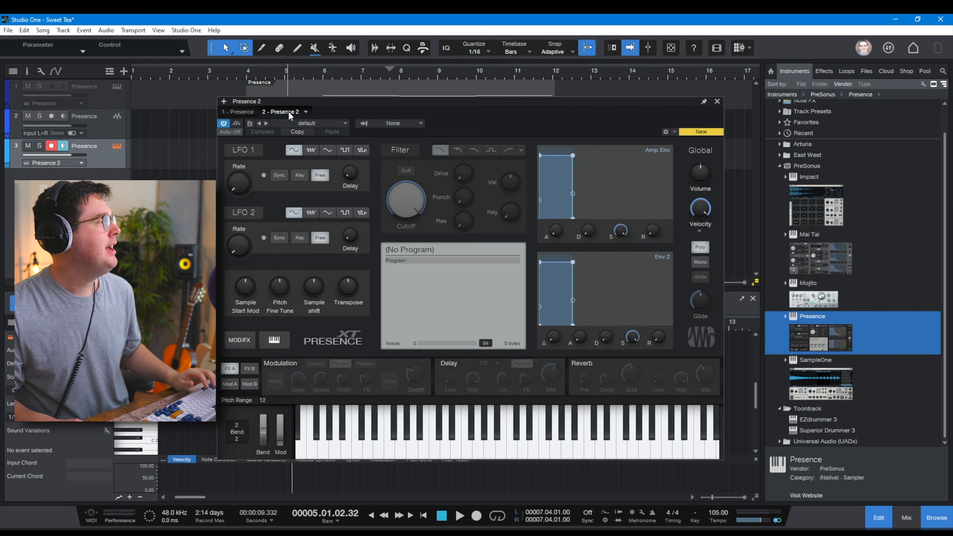
left_click(247, 112)
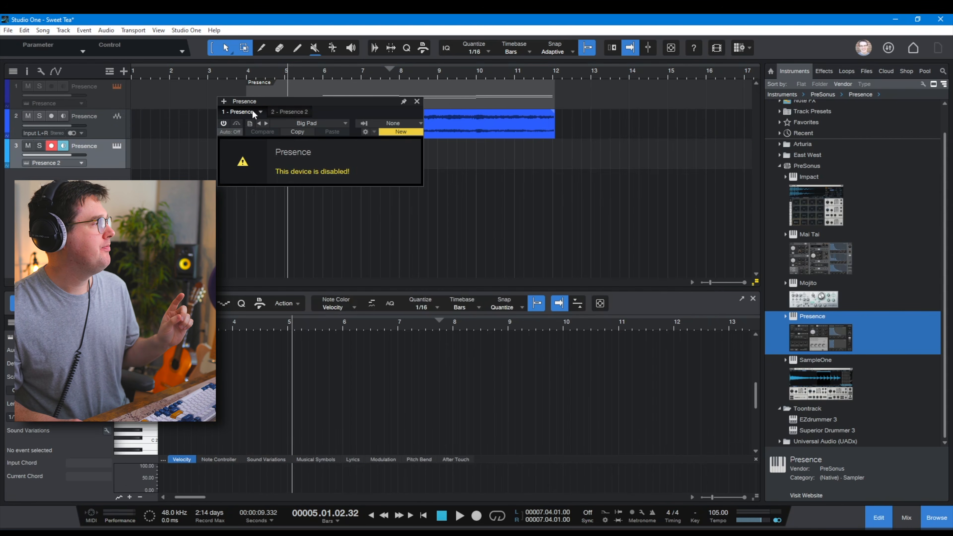
left_click(288, 112)
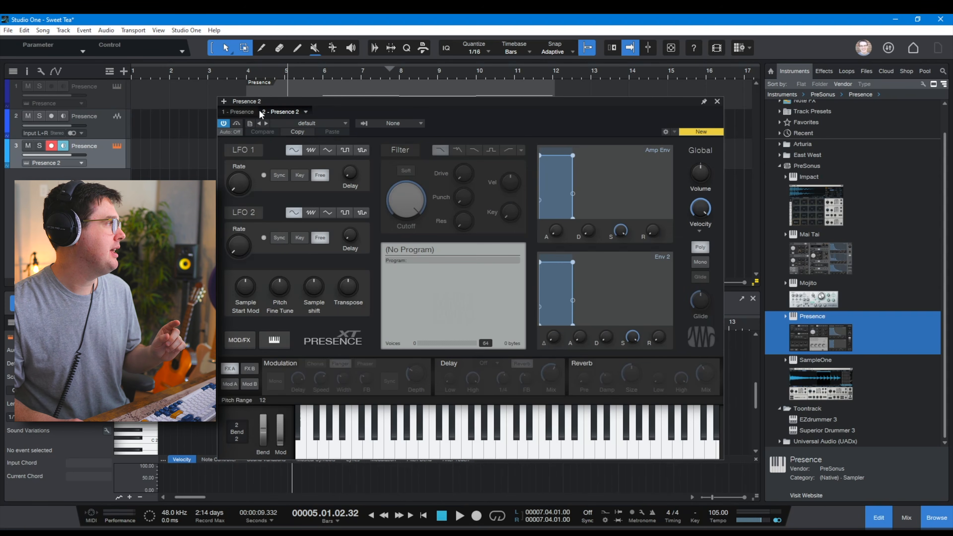
left_click(247, 112)
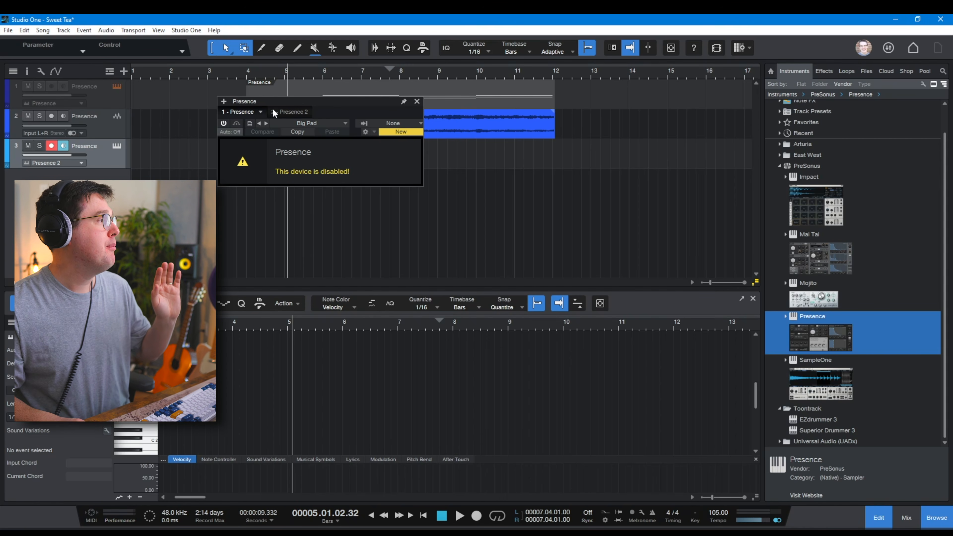
left_click(417, 101)
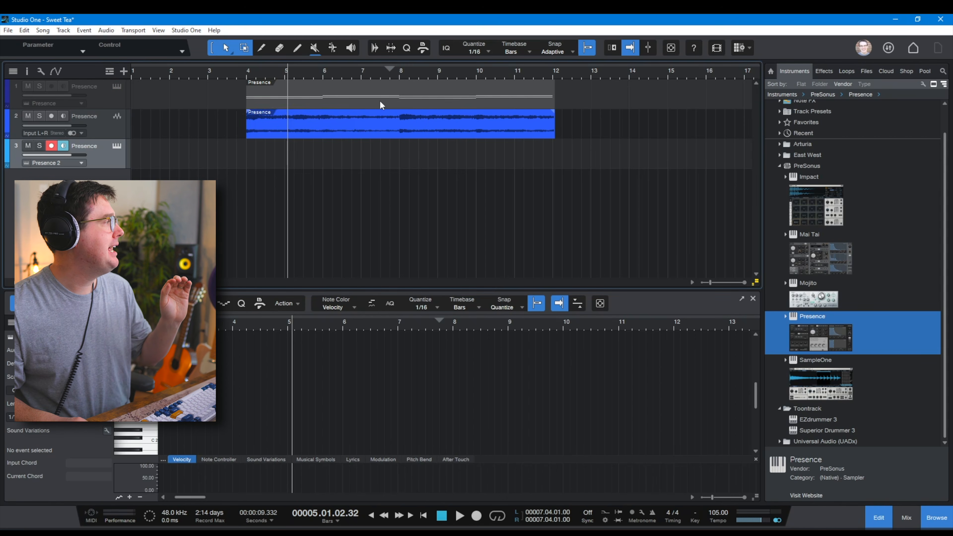
left_click(106, 99)
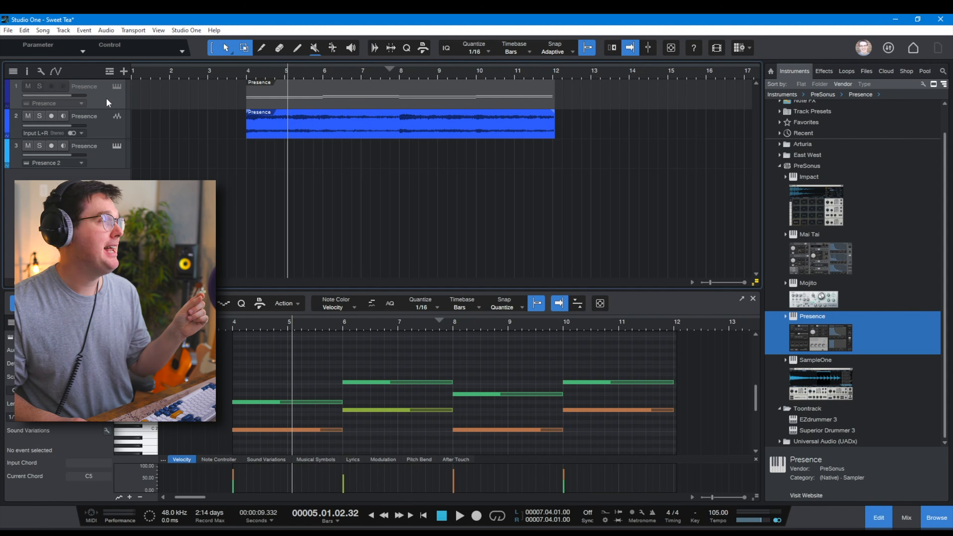
Re-enable the disabled Presence instrument track and open its instrument window.
right_click(107, 99)
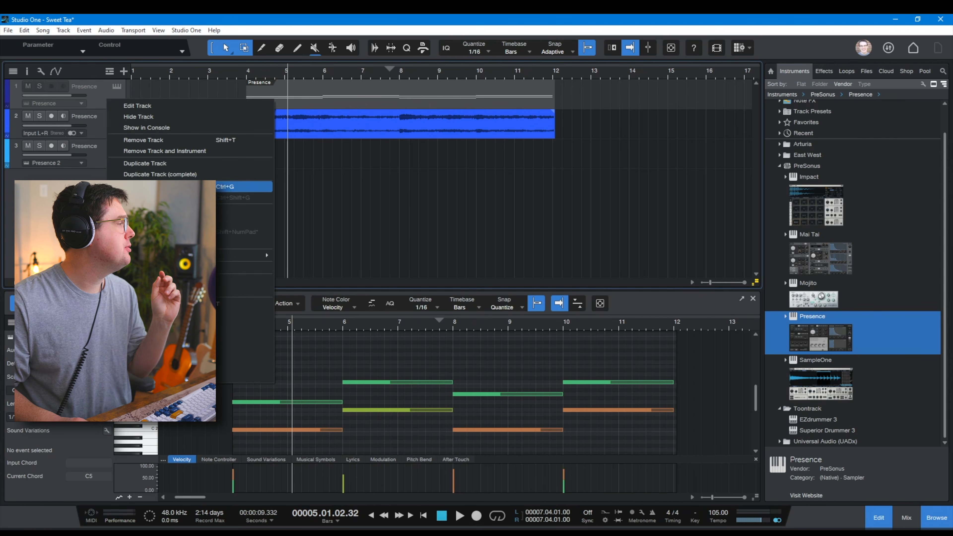
left_click(188, 210)
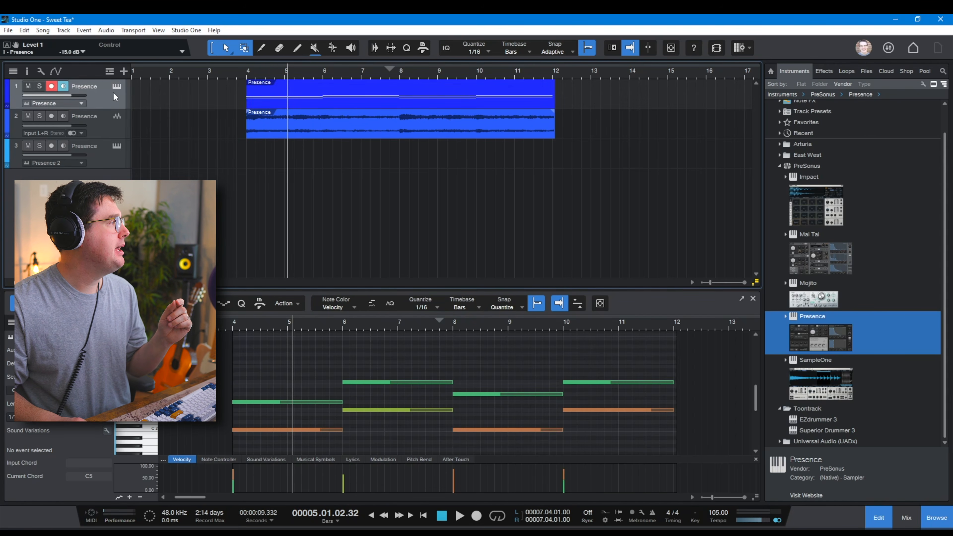
left_click(117, 86)
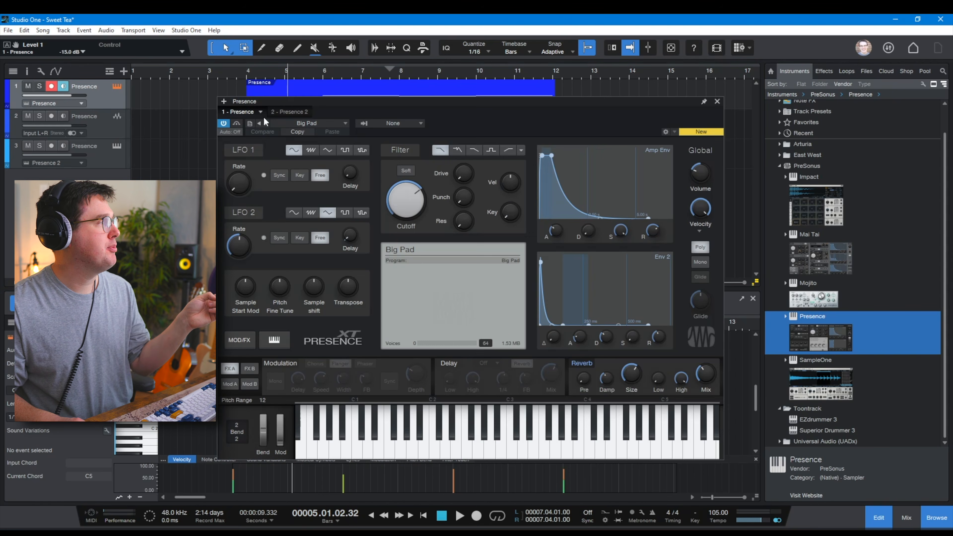
Load the FM Strings preset from the Artist Instruments strings into the second Presence instance.
left_click(300, 111)
left_click(310, 126)
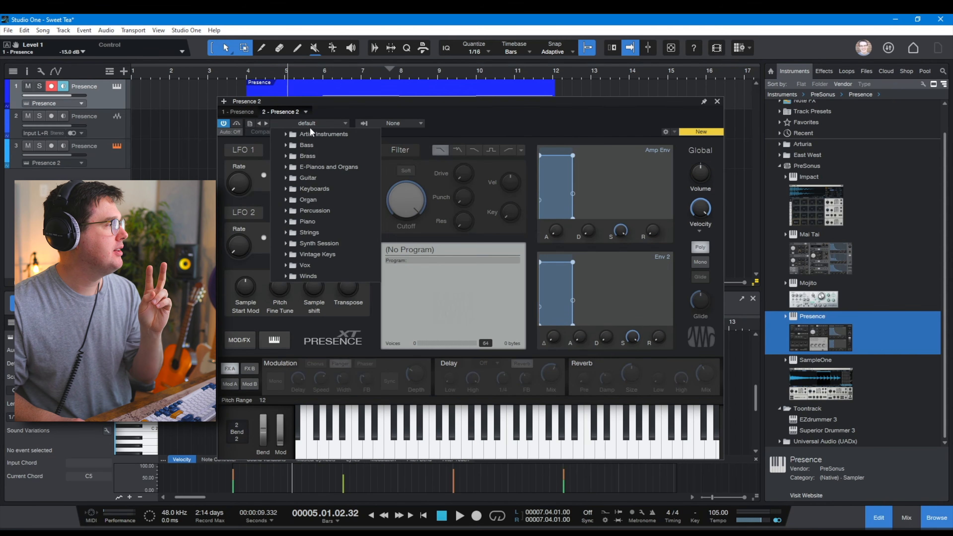
left_click(332, 233)
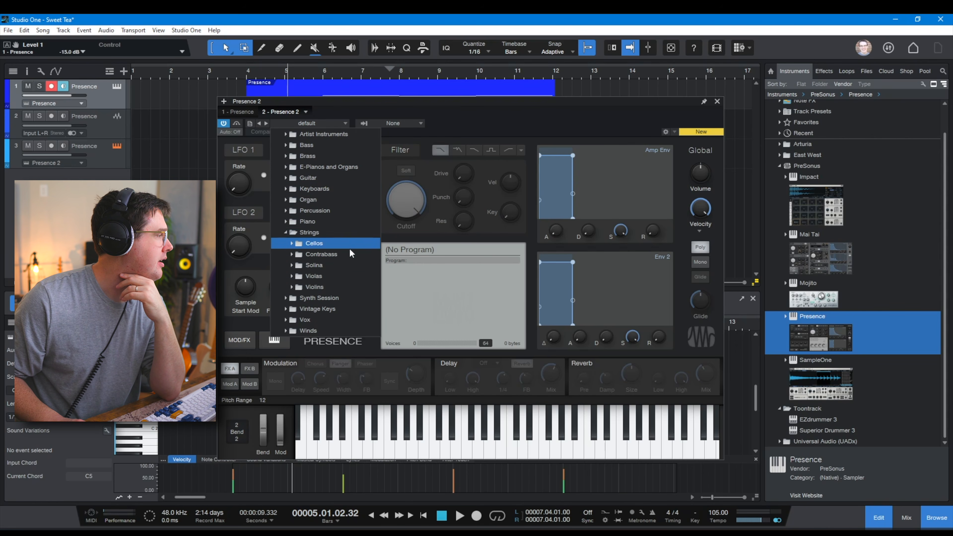
left_click(346, 132)
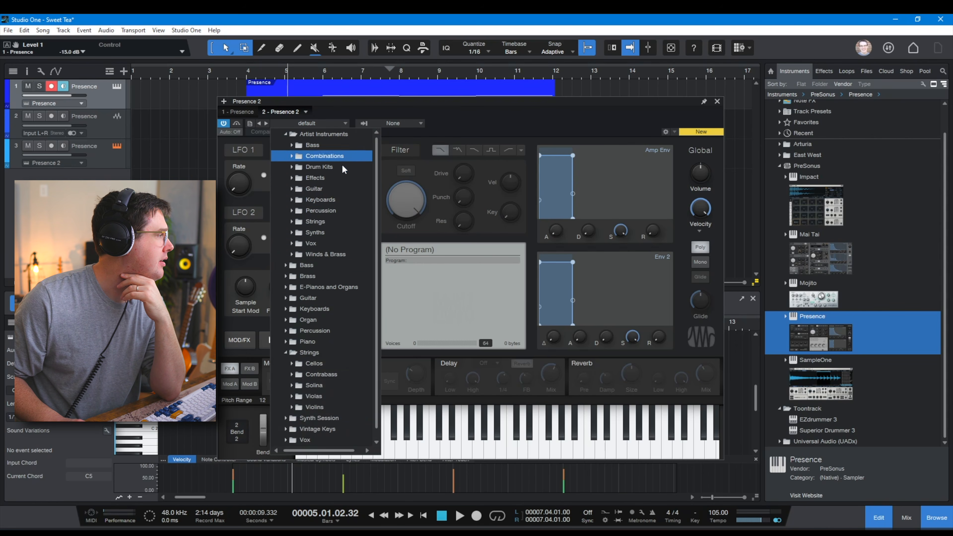
left_click(342, 223)
left_click(342, 287)
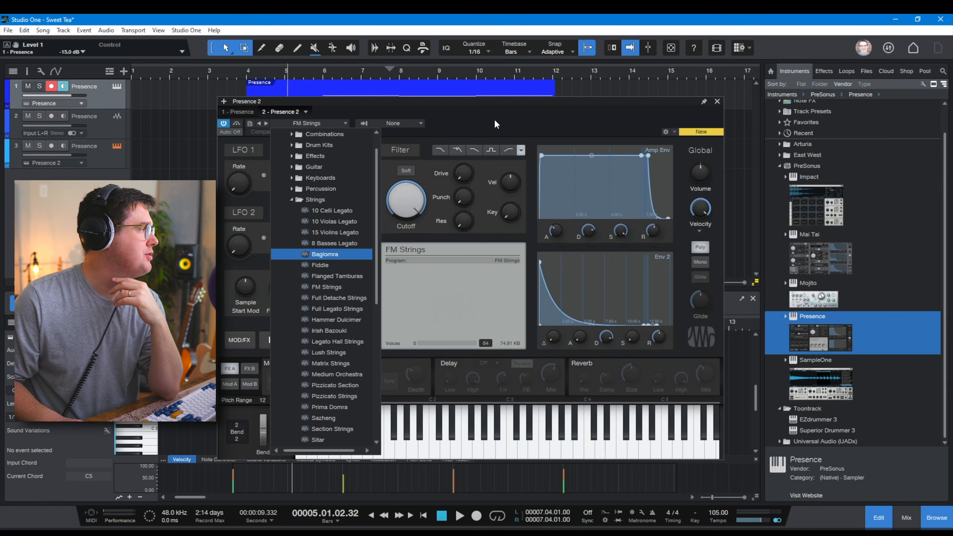
left_click(495, 120)
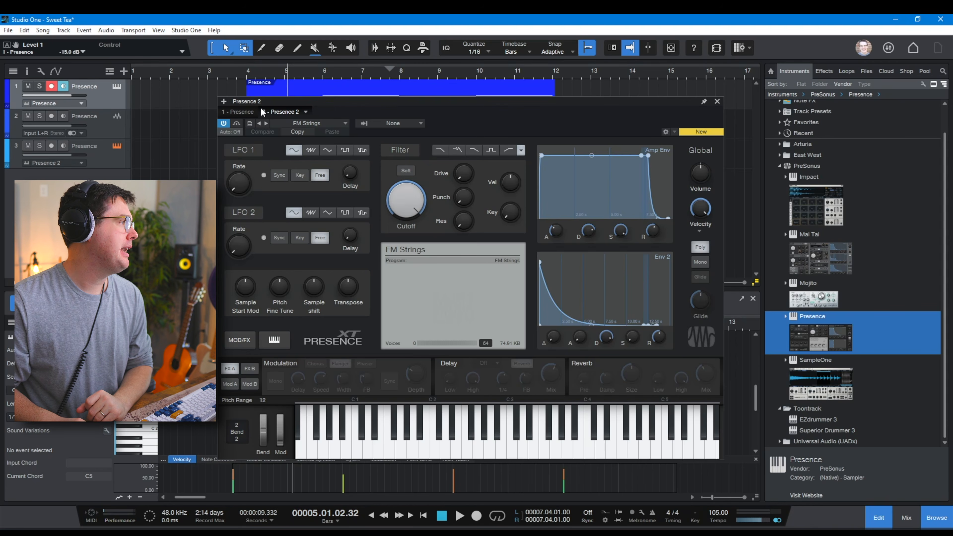
View the first Presence instance, close the instrument window, and disable the first instrument track again.
left_click(247, 111)
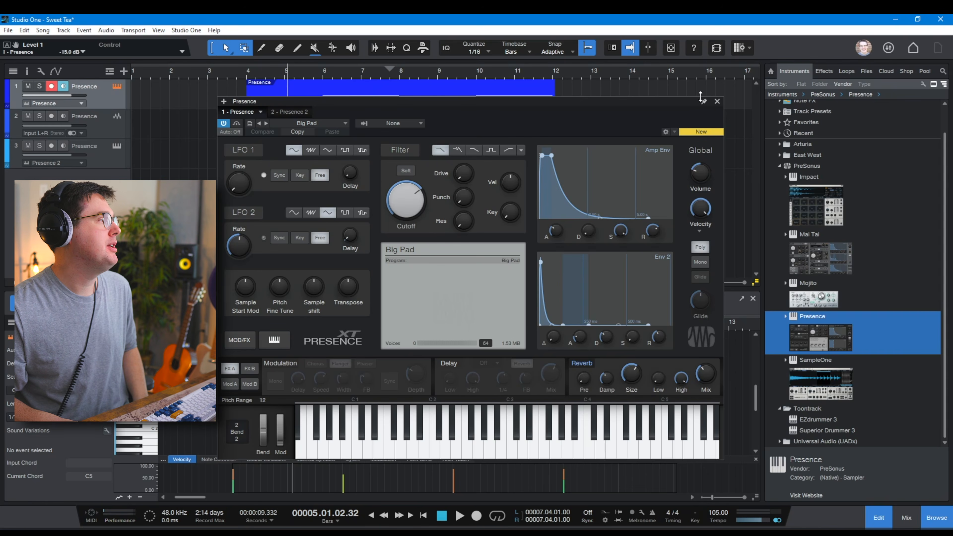
left_click(717, 102)
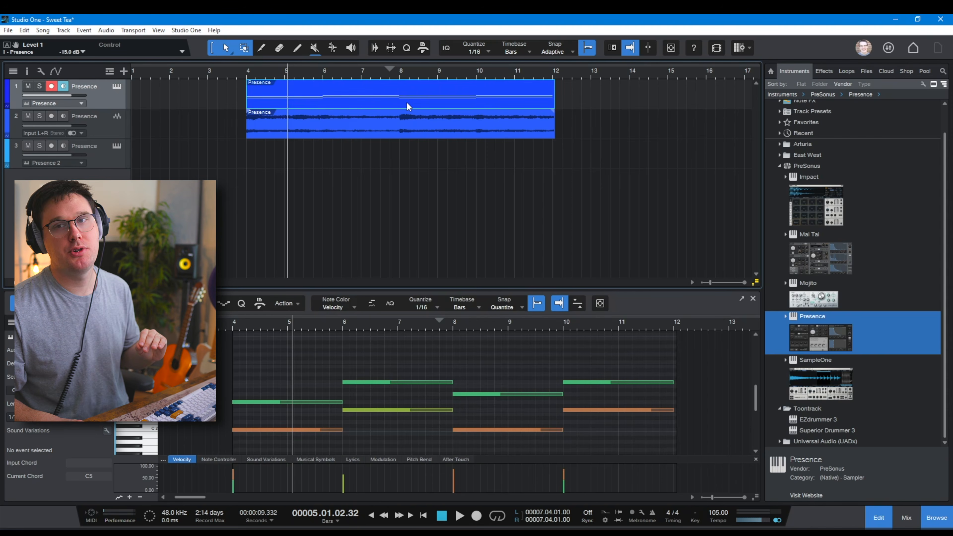
right_click(109, 94)
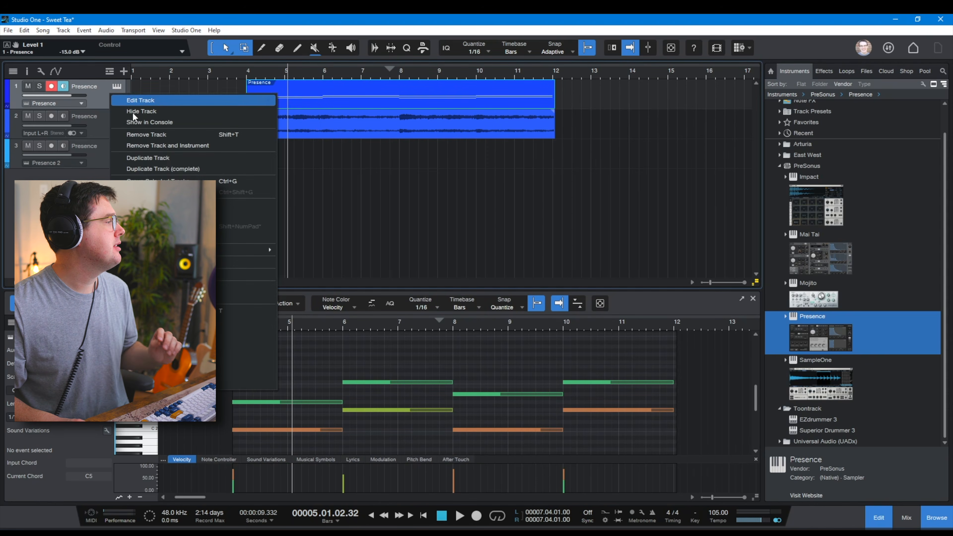
left_click(157, 205)
Create an empty part on the second Presence instrument track, spanning bars 4 to 8.
left_click(110, 154)
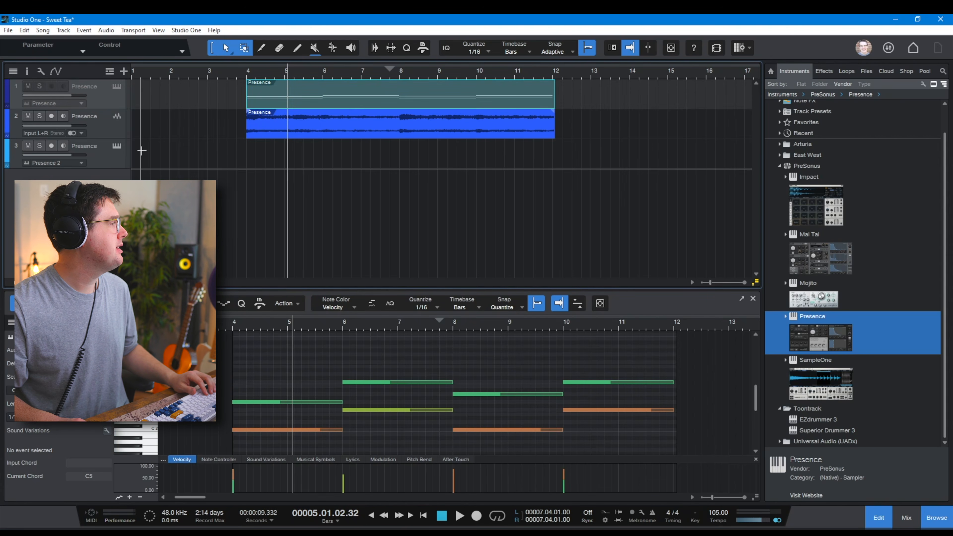
left_click(121, 147)
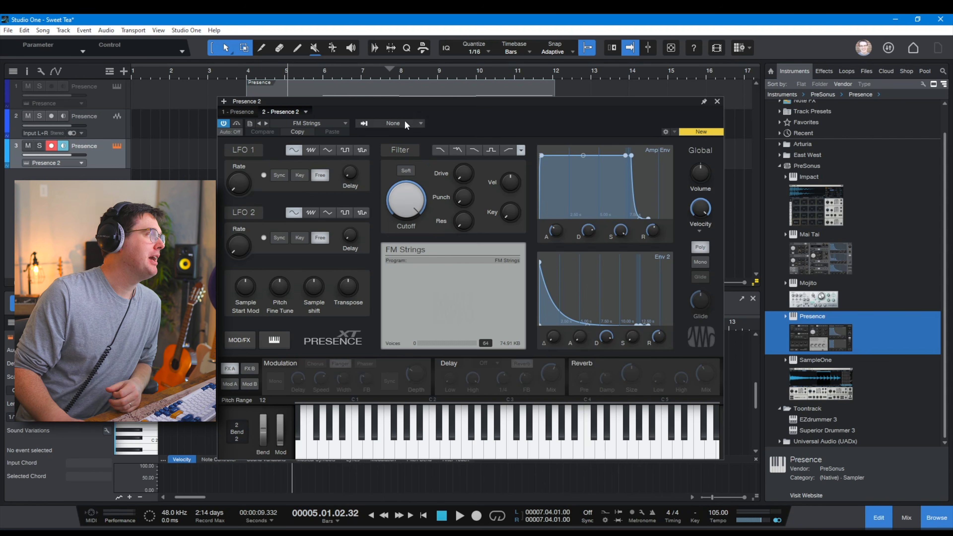
left_click(717, 102)
double_click(271, 159)
left_click_drag(285, 165, 396, 165)
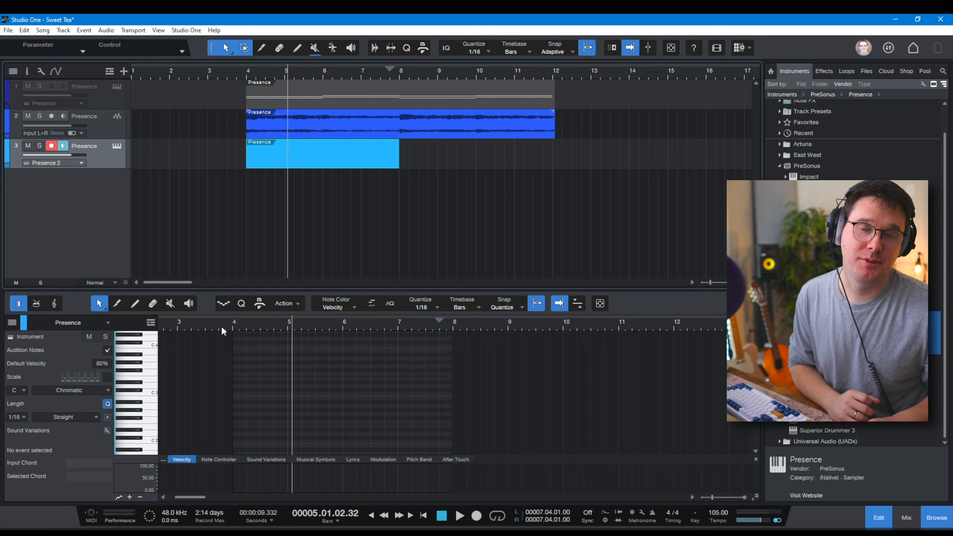
Add a sixteenth note at C#3 at the start of bar 4 and lower the second Presence's volume to -10.6 dB.
left_click_drag(227, 324, 249, 407)
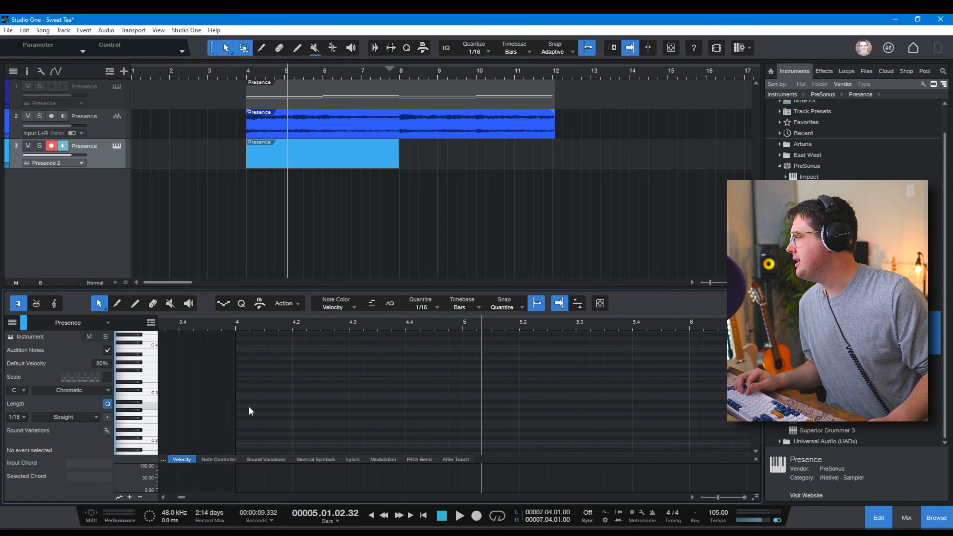
left_click(238, 389)
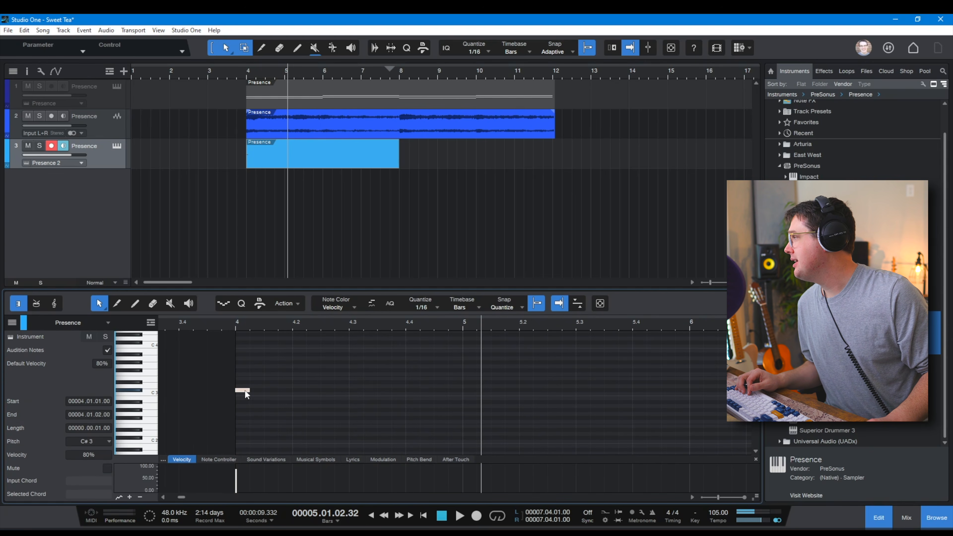
left_click(117, 148)
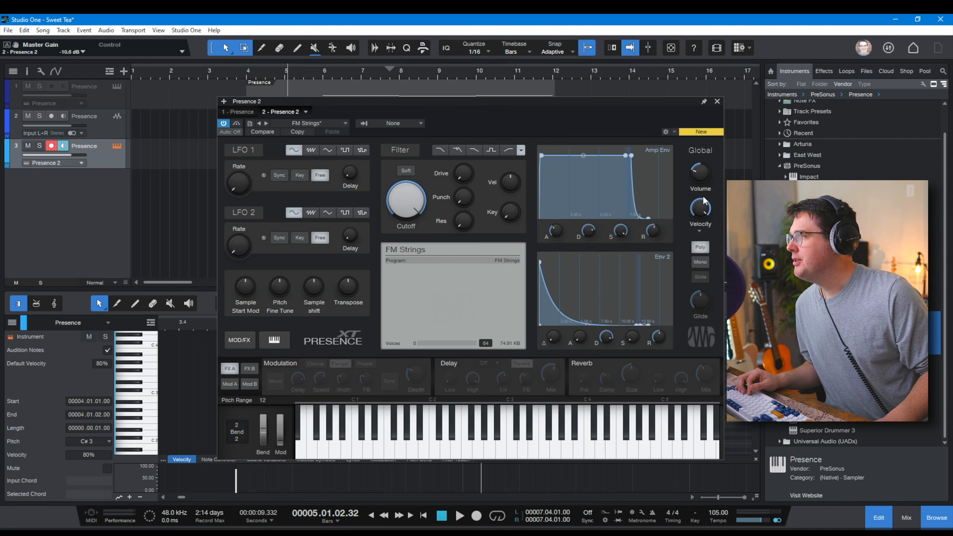
left_click(718, 101)
Make the first note a two-beat C3, follow it with a two-beat duplicate at B2, and play bar 4.
left_click_drag(252, 391, 351, 393)
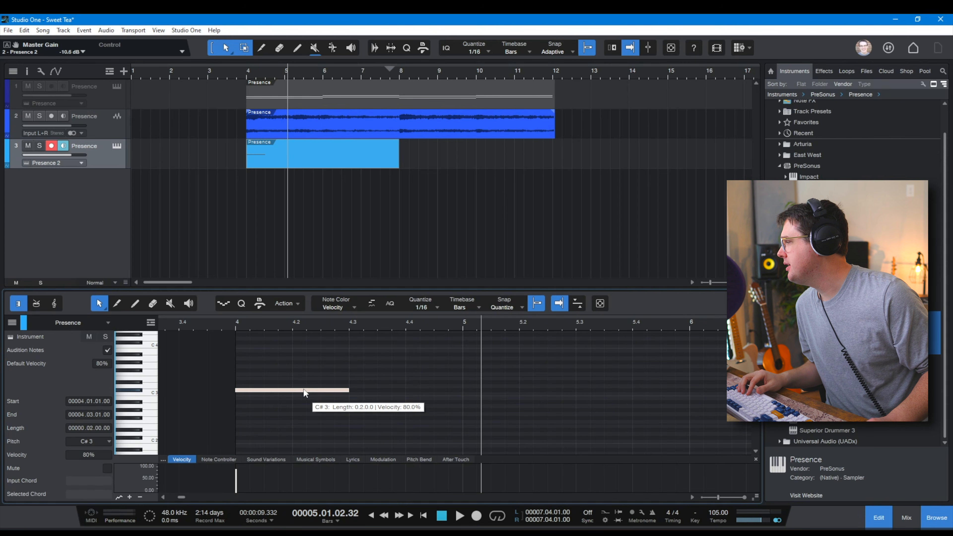
left_click_drag(306, 392, 306, 393)
key("d")
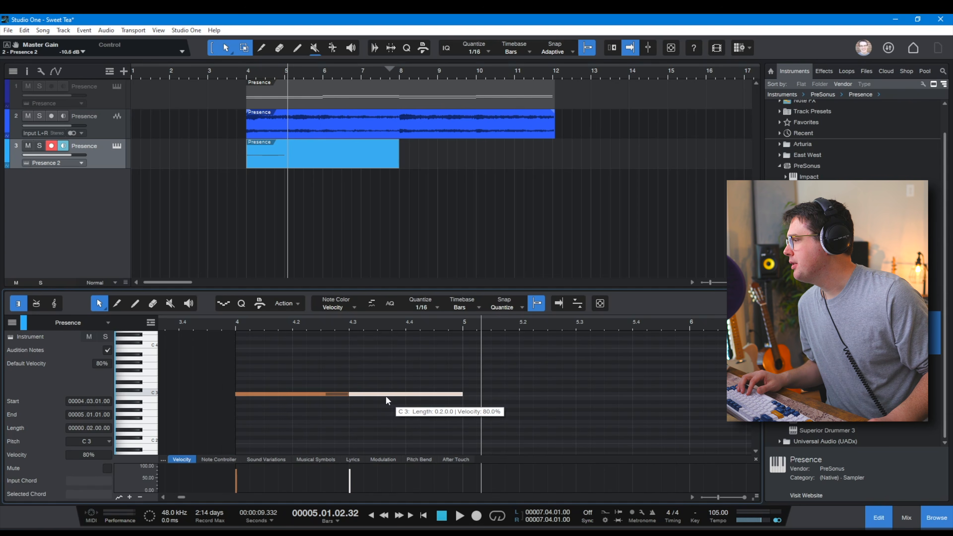
left_click_drag(389, 396, 390, 398)
left_click(232, 327)
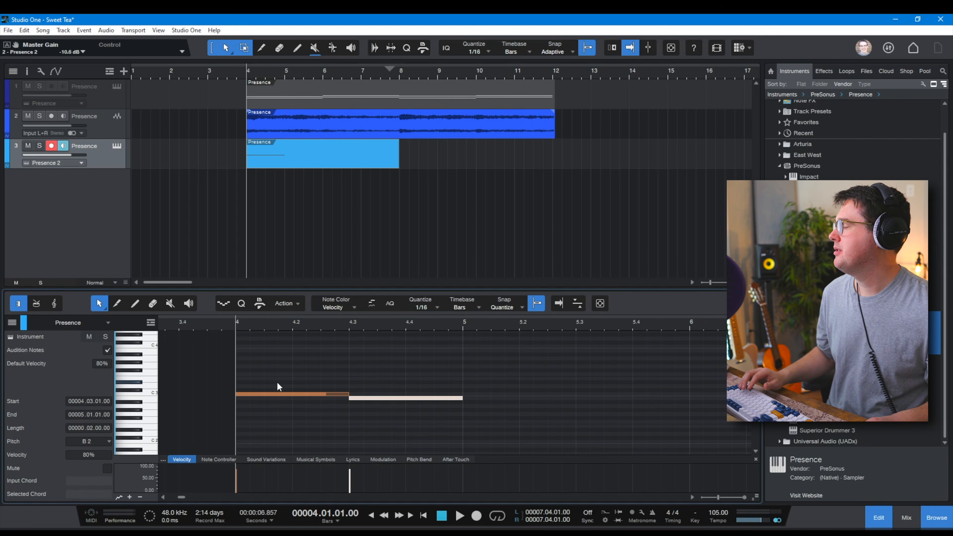
key("space")
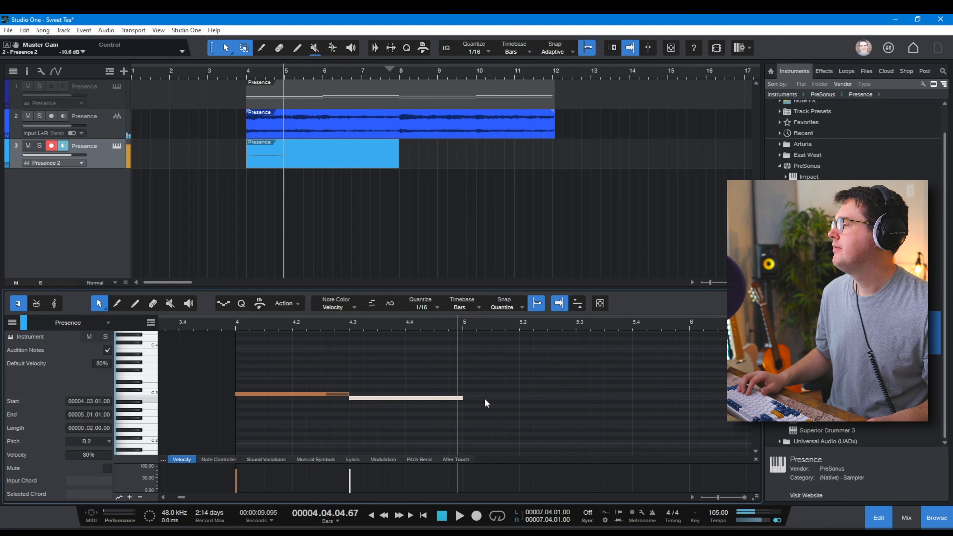
Continue the line with two-beat duplicates at A2 and G2 across bar 5, and play the line from bar 4.
key("d")
left_click_drag(493, 400, 494, 407)
key("d")
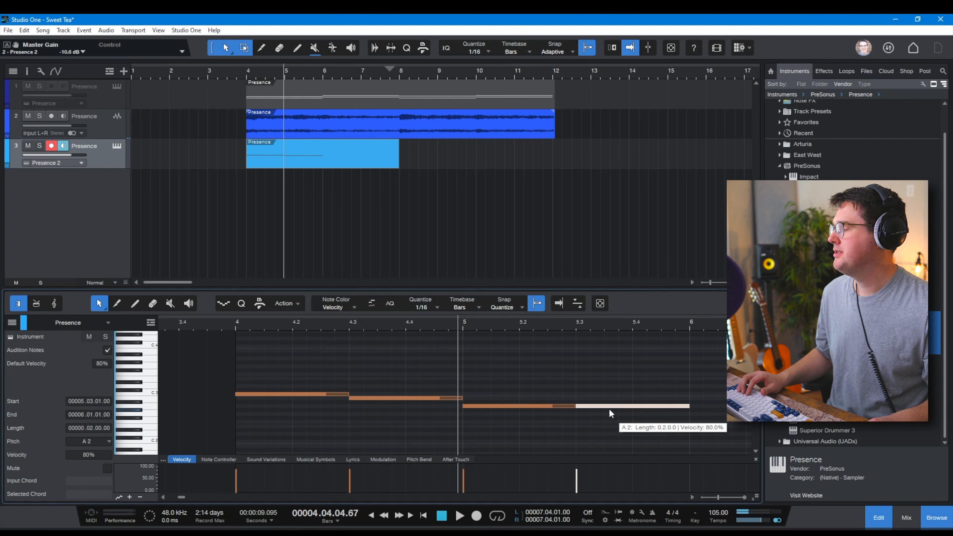
left_click_drag(607, 405, 609, 413)
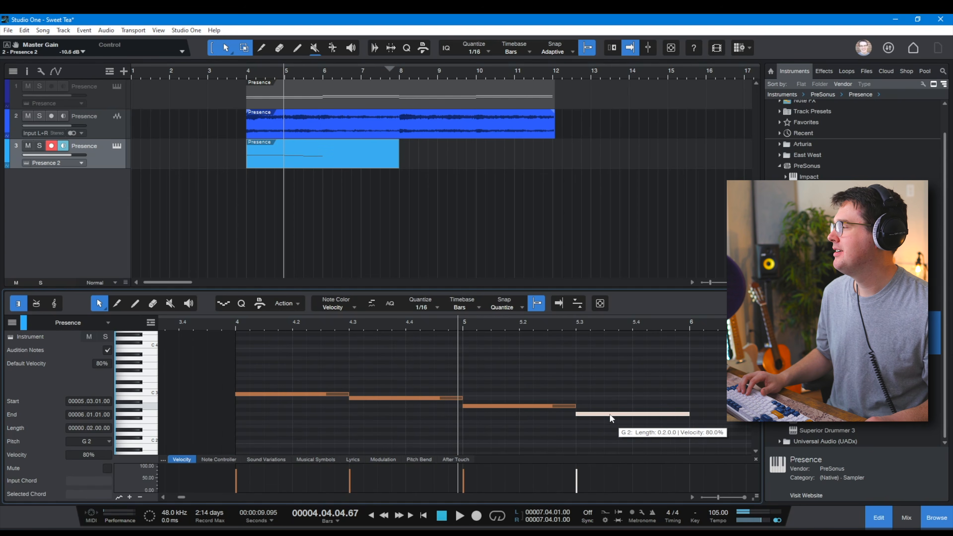
left_click(229, 326)
key("space")
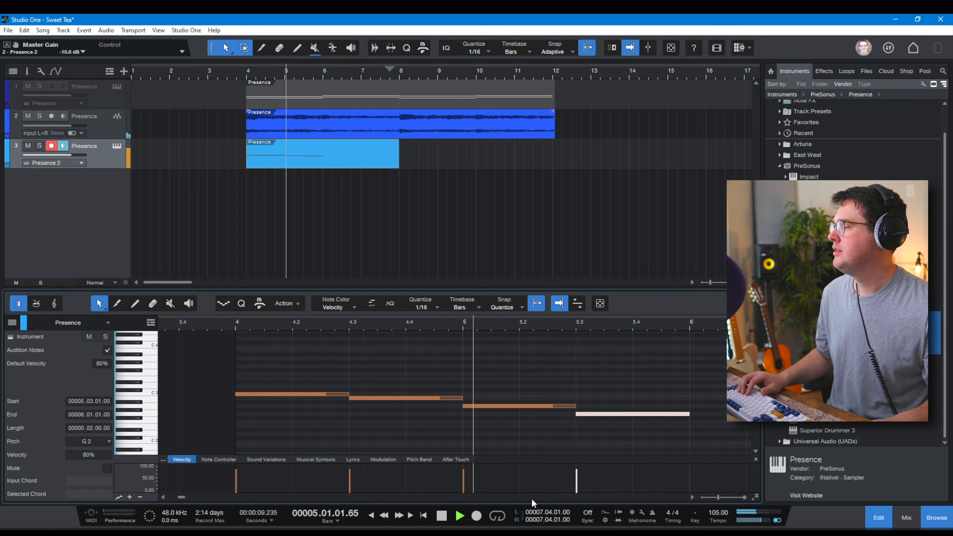
key("w")
key("w")
key("w")
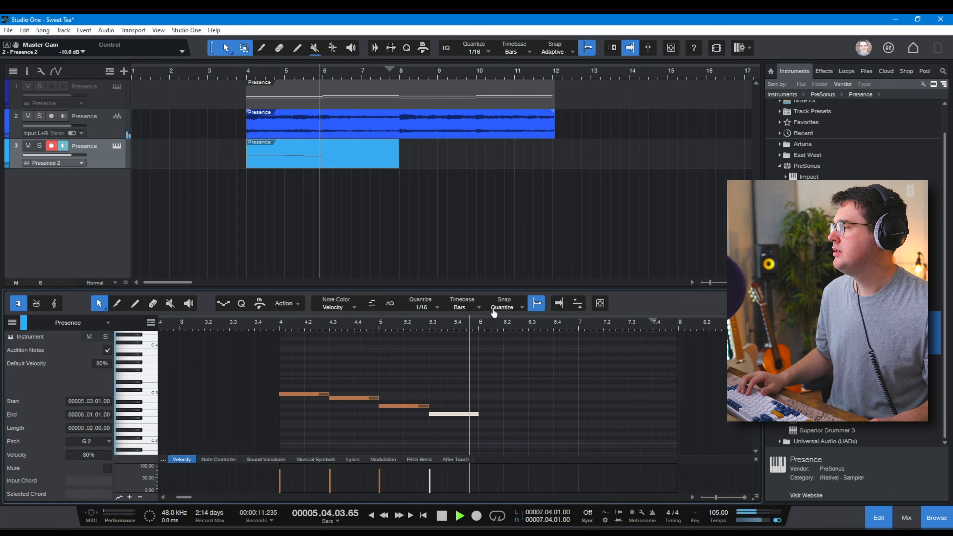
left_click_drag(493, 310, 492, 302)
Add a duplicate as a one-bar F2 note at bar 6 and a one-bar copy at E2 at bar 7.
key("space")
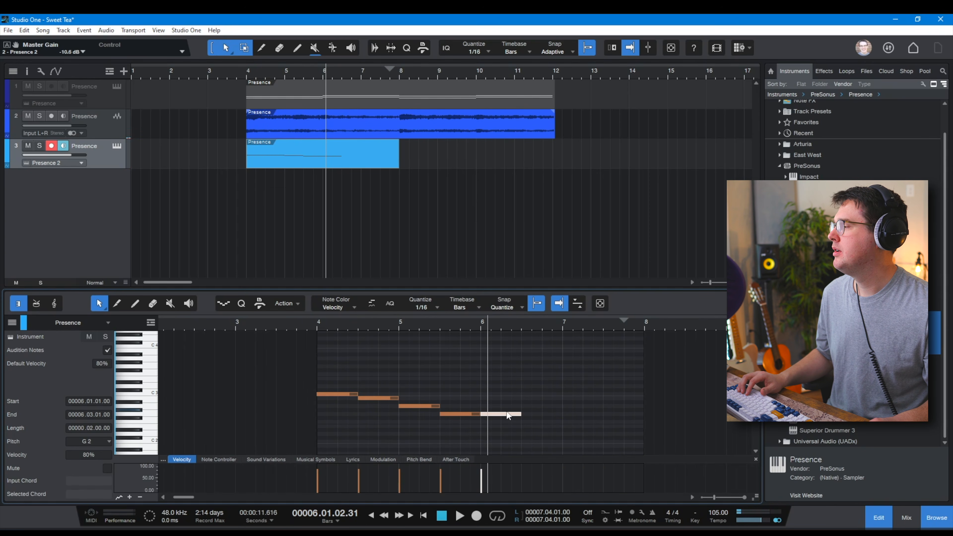
left_click_drag(504, 415, 559, 423)
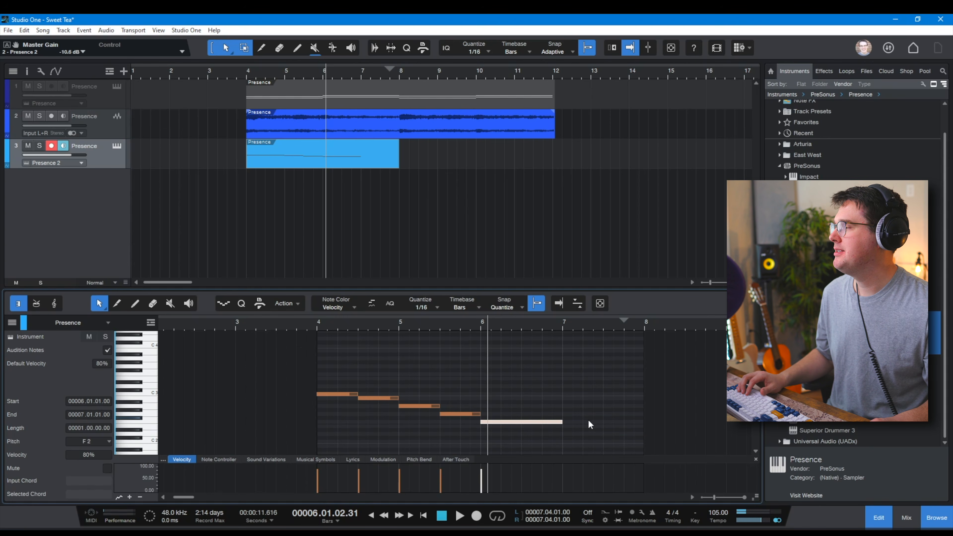
key("d")
left_click_drag(586, 421, 587, 424)
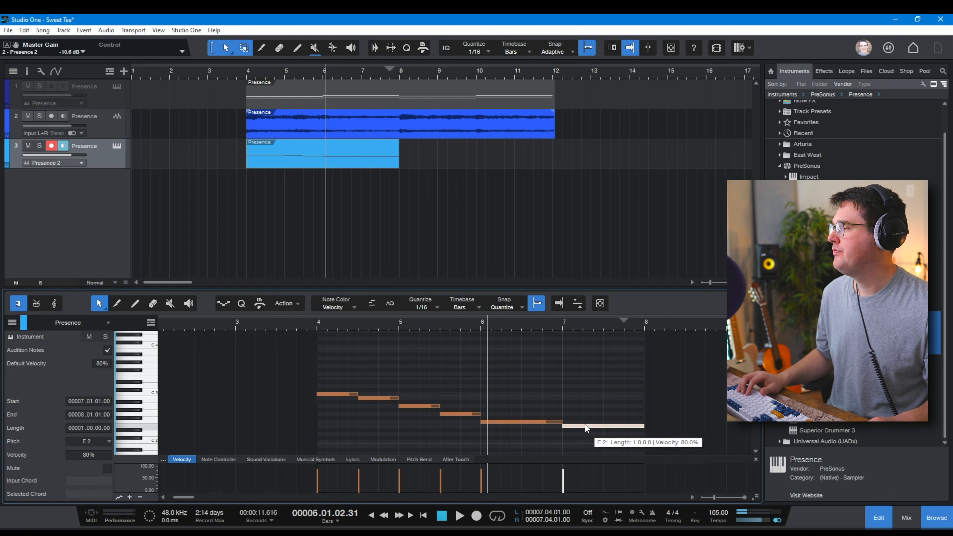
Play the finished descending line from just before bar 4 to bar 8.
left_click(308, 325)
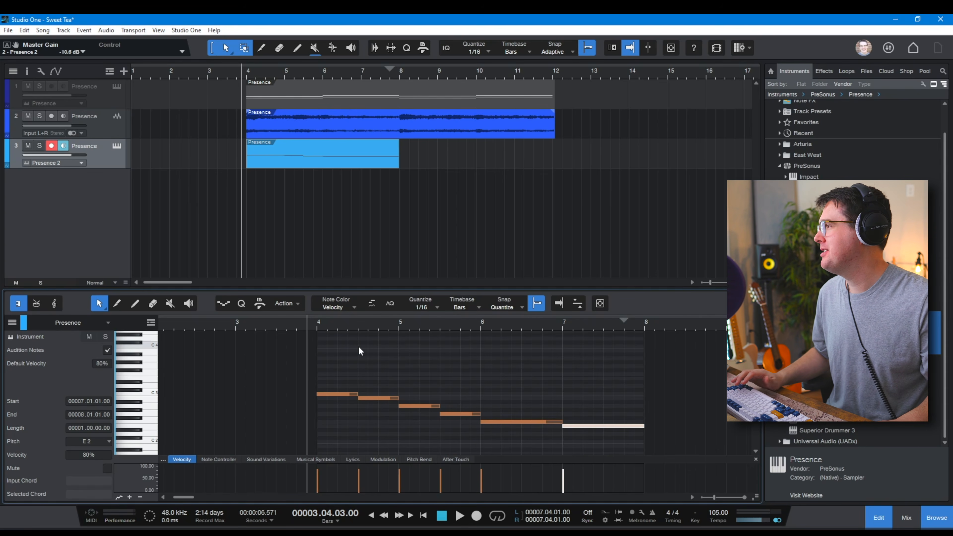
key("space")
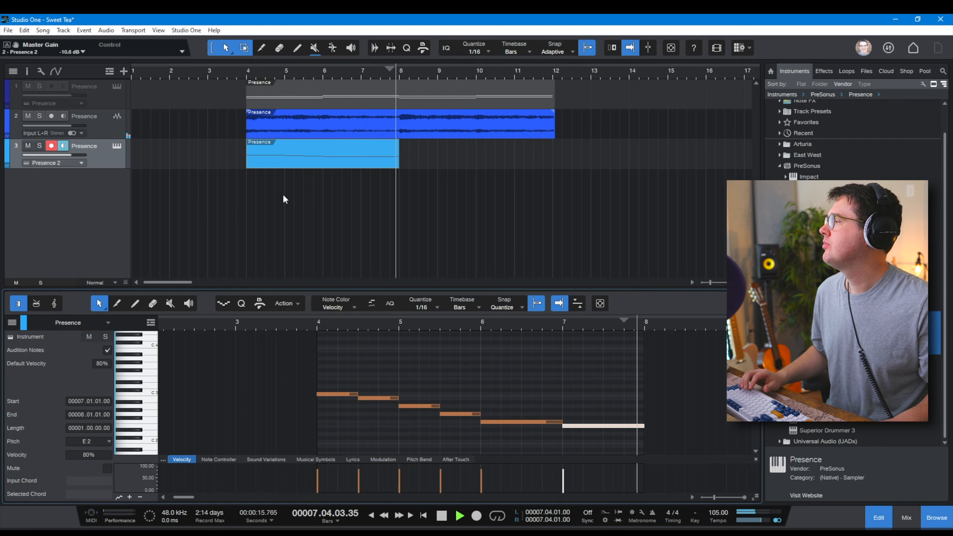
key("space")
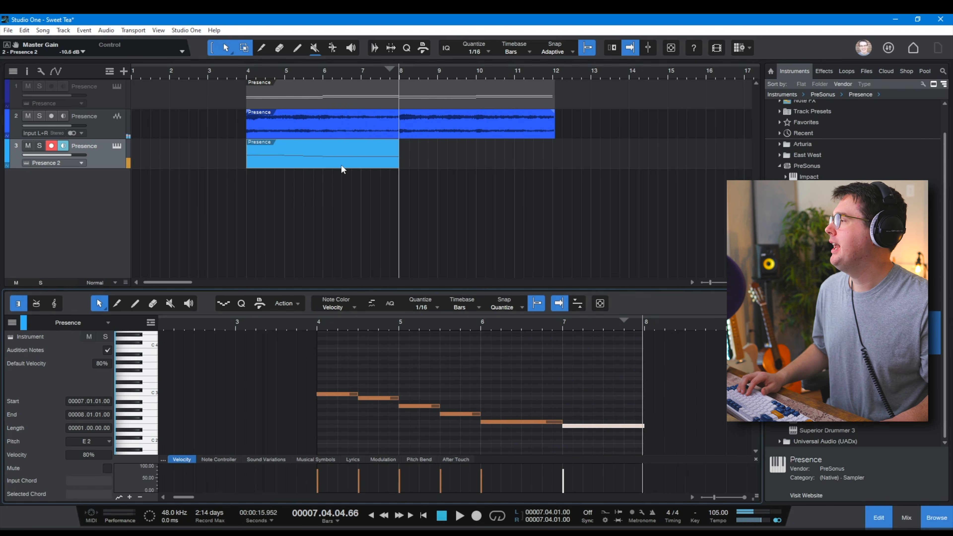
Set the second Presence's filter to low-pass with a 4.23 kHz cutoff and return the playback cursor to bar 4.
left_click(116, 145)
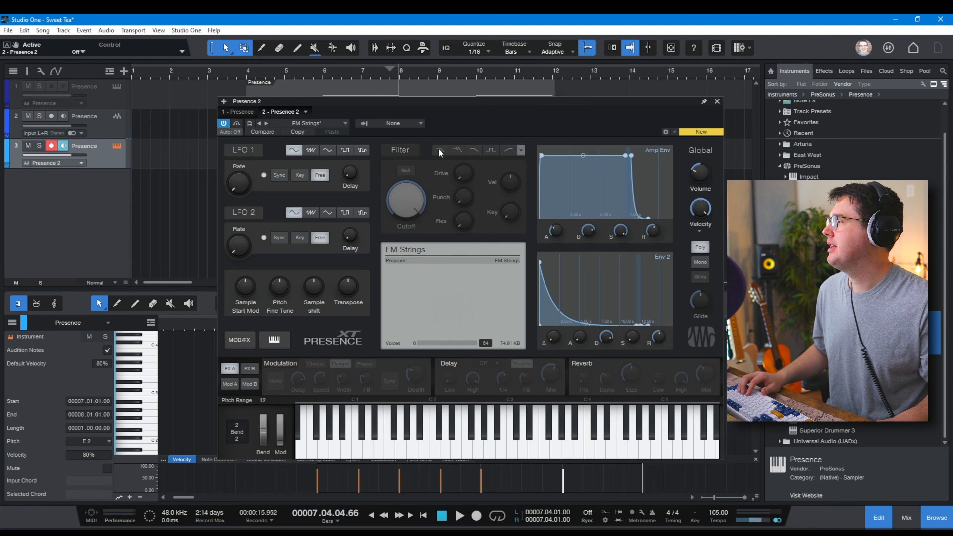
left_click(411, 150)
left_click_drag(417, 191, 409, 213)
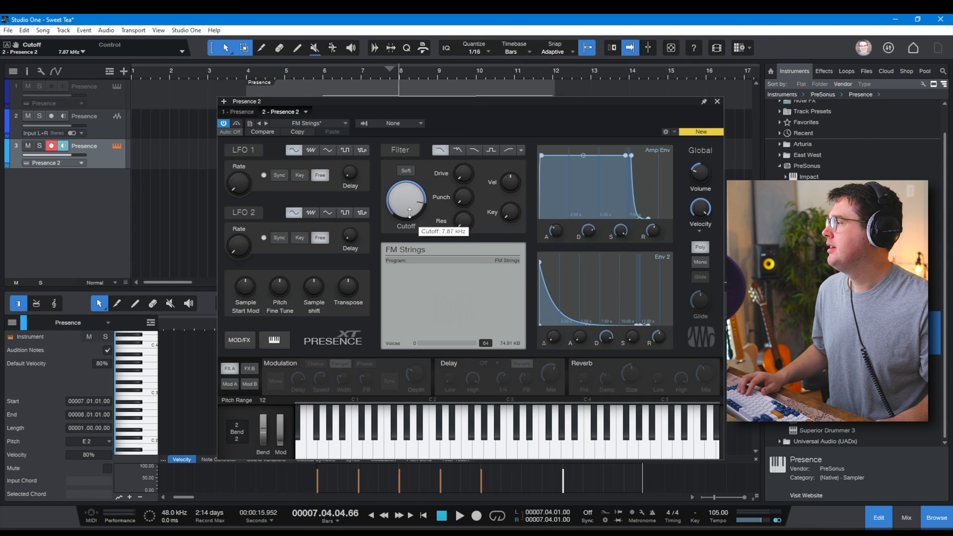
left_click(249, 68)
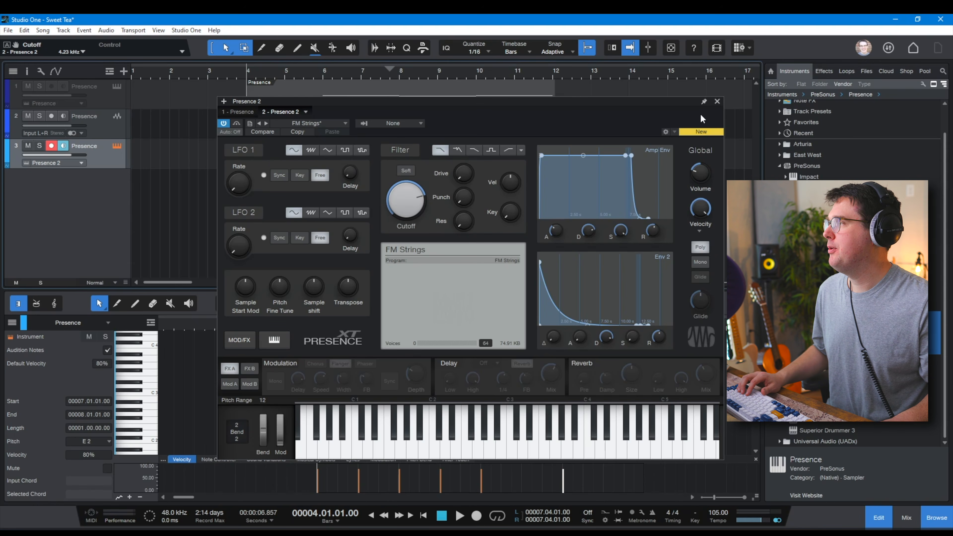
left_click(717, 102)
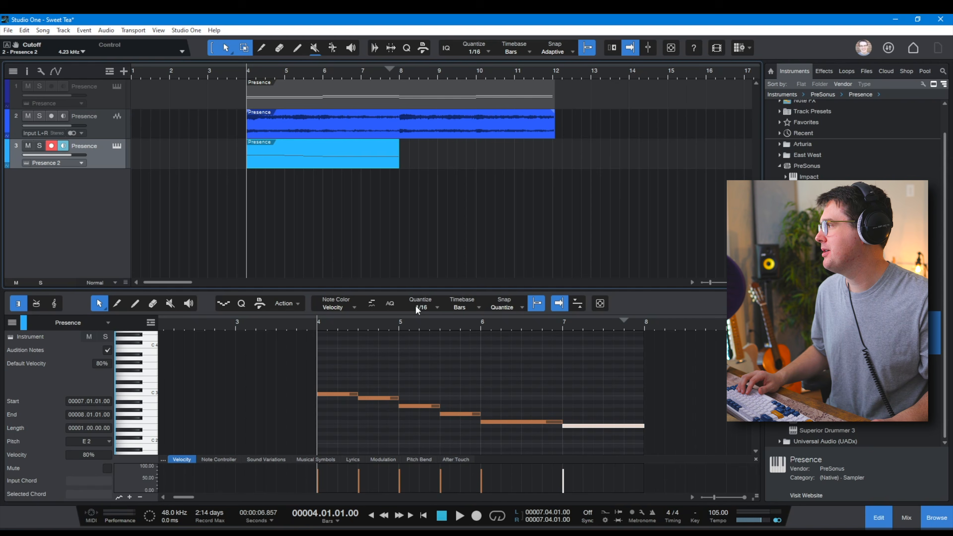
Play the strings line from bar 4, duplicate its part to start at bar 8, and merge both parts into one.
key("space")
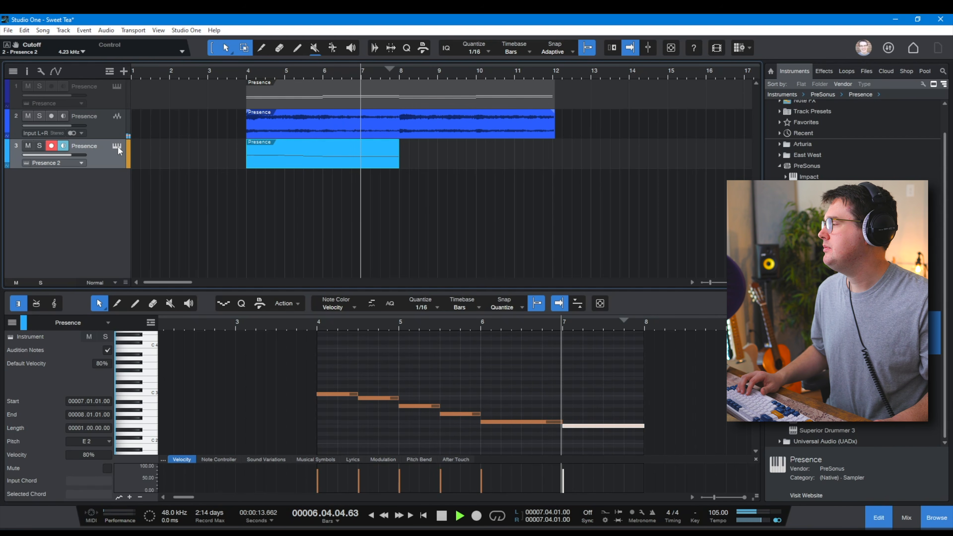
key("space")
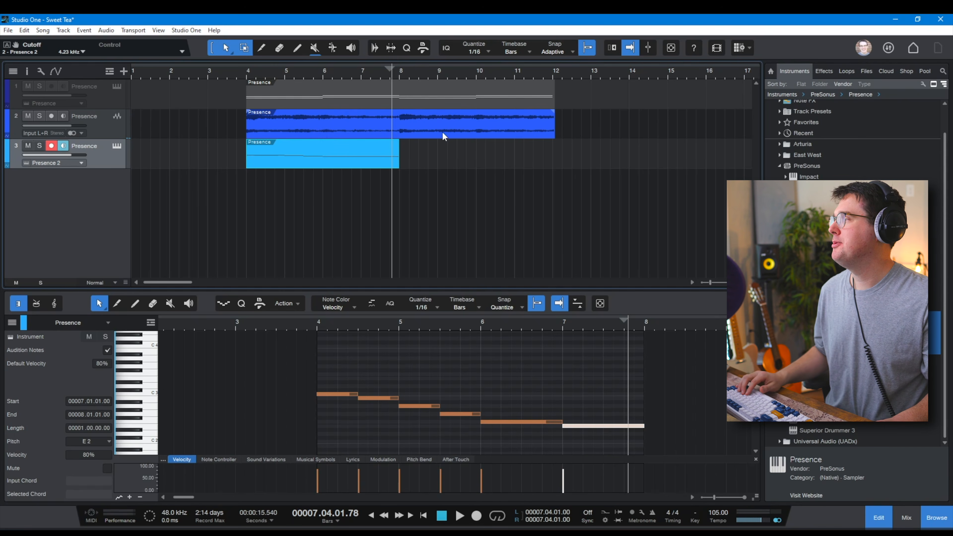
key("d")
left_click_drag(222, 166, 514, 169)
right_click(474, 162)
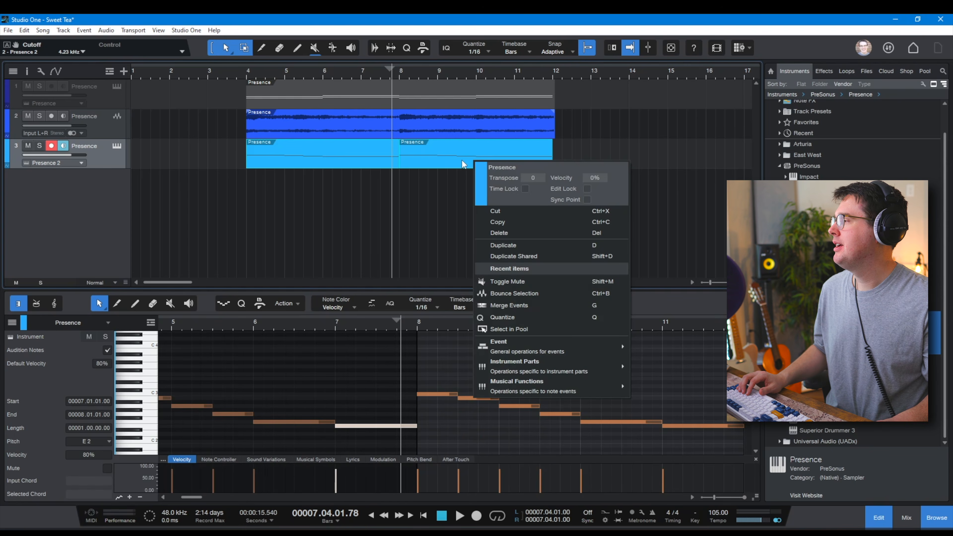
left_click(533, 306)
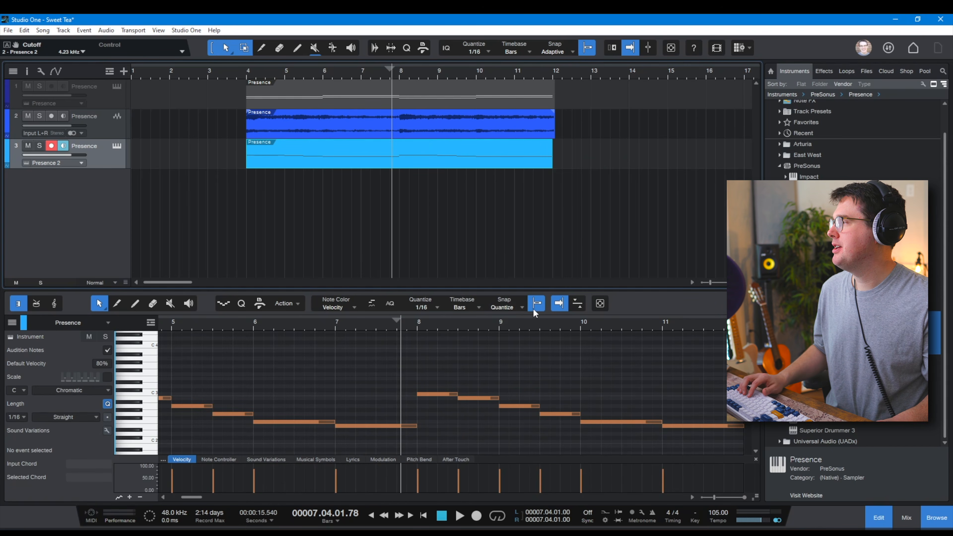
Bounce the merged strings part to audio and lower the volume of the bounced audio event.
left_click(435, 209)
left_click(421, 166)
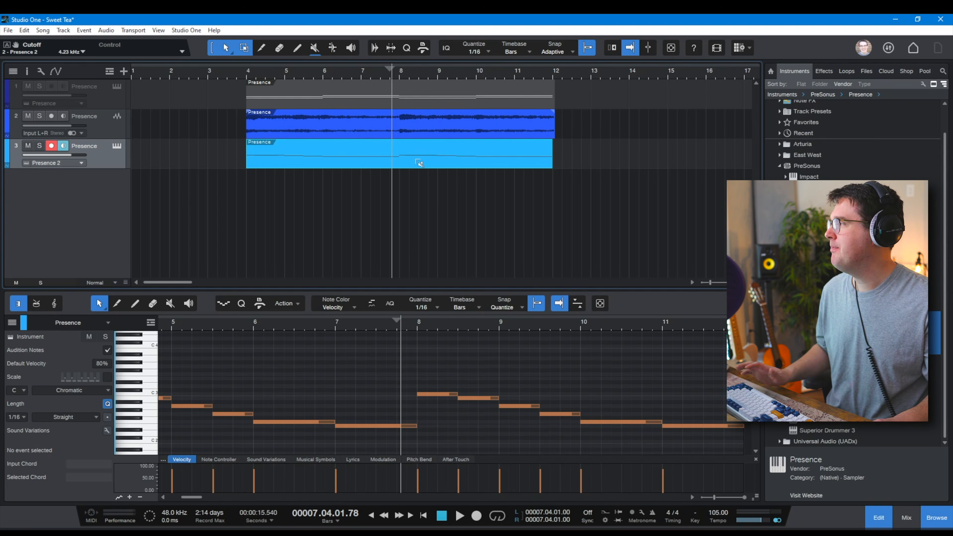
key("ctrl+b")
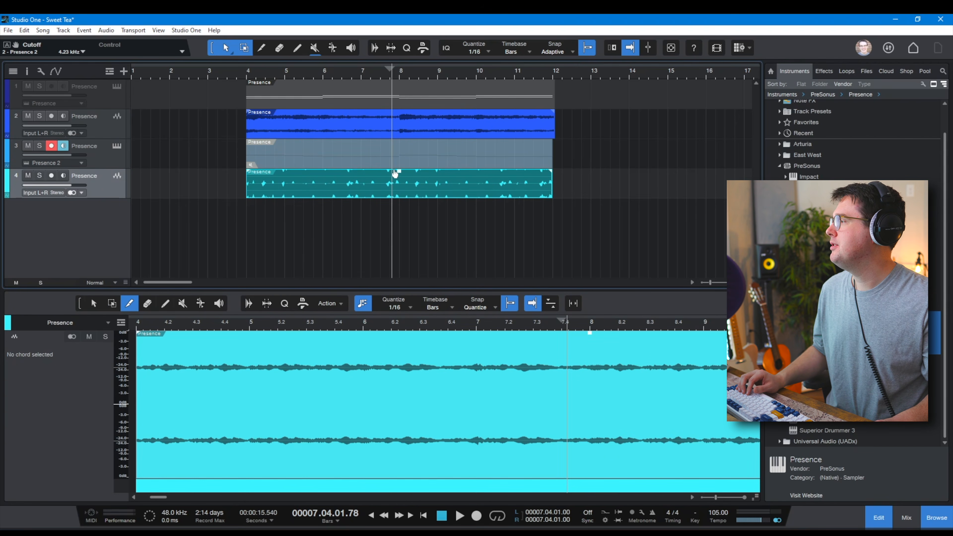
left_click_drag(398, 175, 392, 183)
Play the two bounced audio tracks together from bar 4 to check the balance.
left_click(244, 71)
key("space")
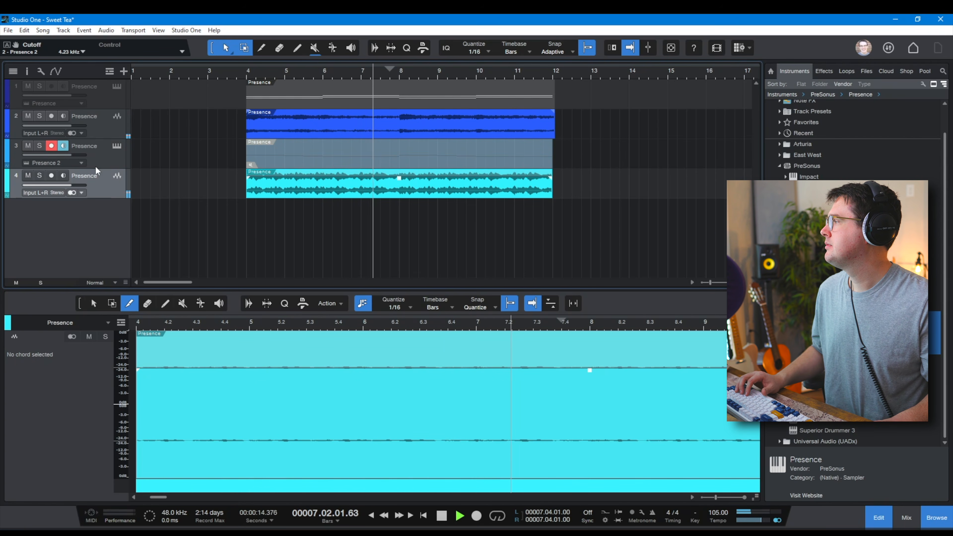
key("space")
Disable the second Presence instrument track and select the bounced audio track beneath it.
left_click(107, 156)
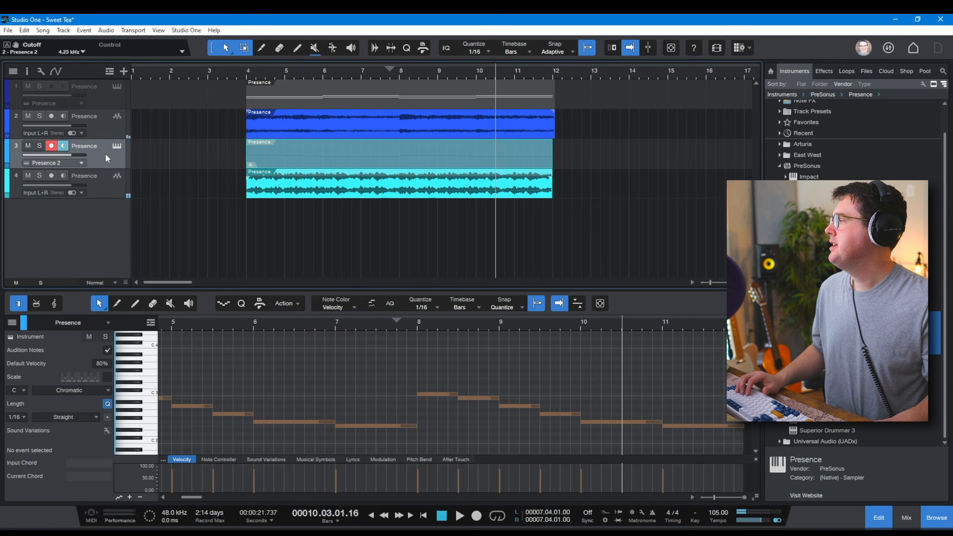
right_click(106, 157)
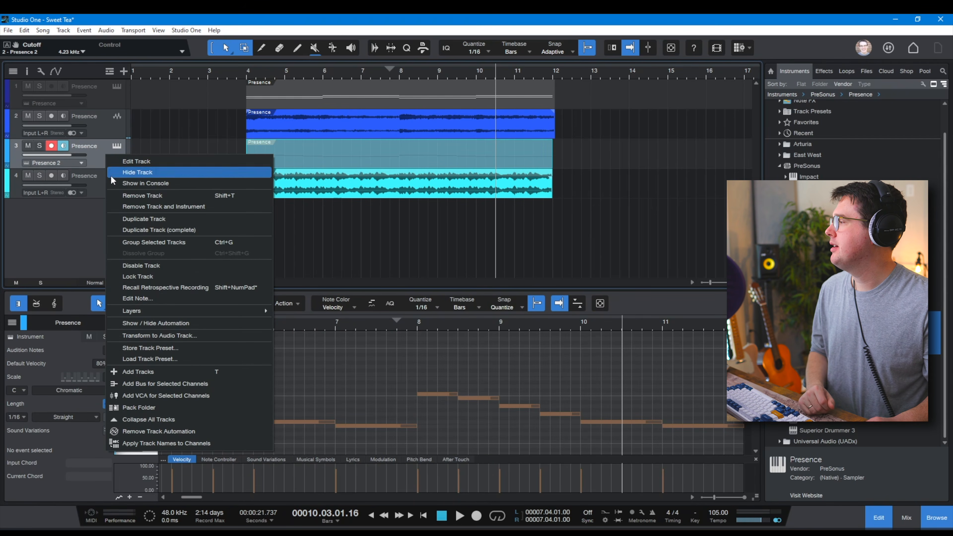
left_click(164, 262)
left_click(106, 190)
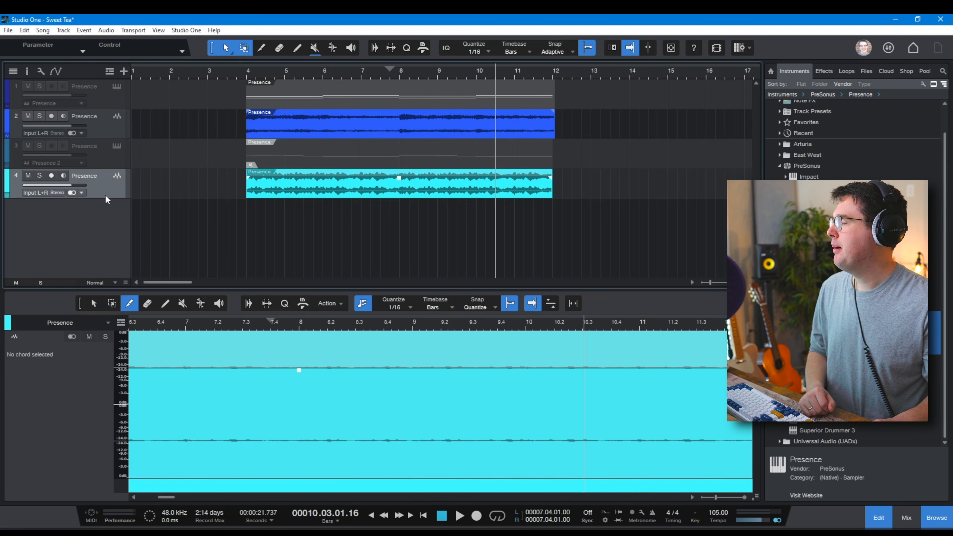
Add a third Presence instrument on a new track and load the Choir & Ahhs preset from the Artist Instruments Vox folder.
left_click_drag(811, 333, 218, 215)
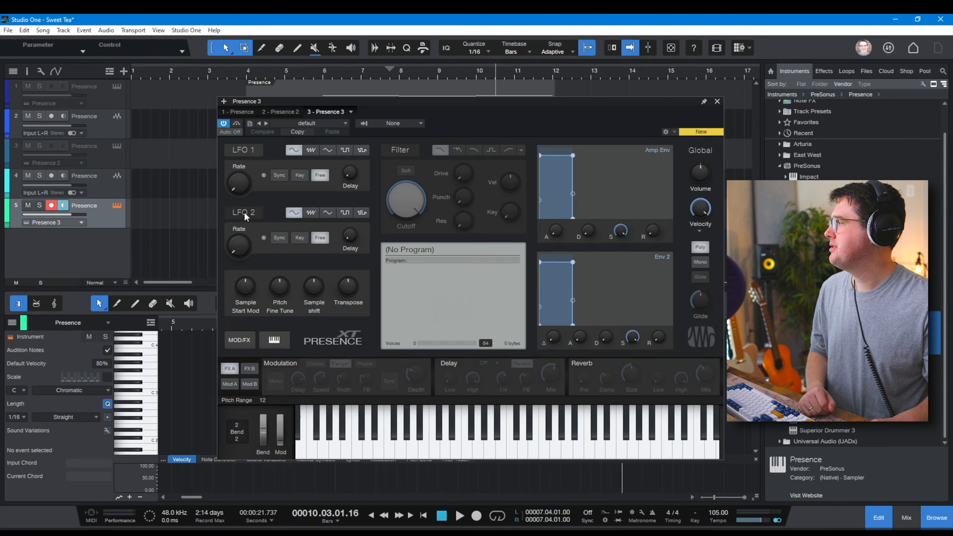
left_click(341, 121)
left_click(337, 134)
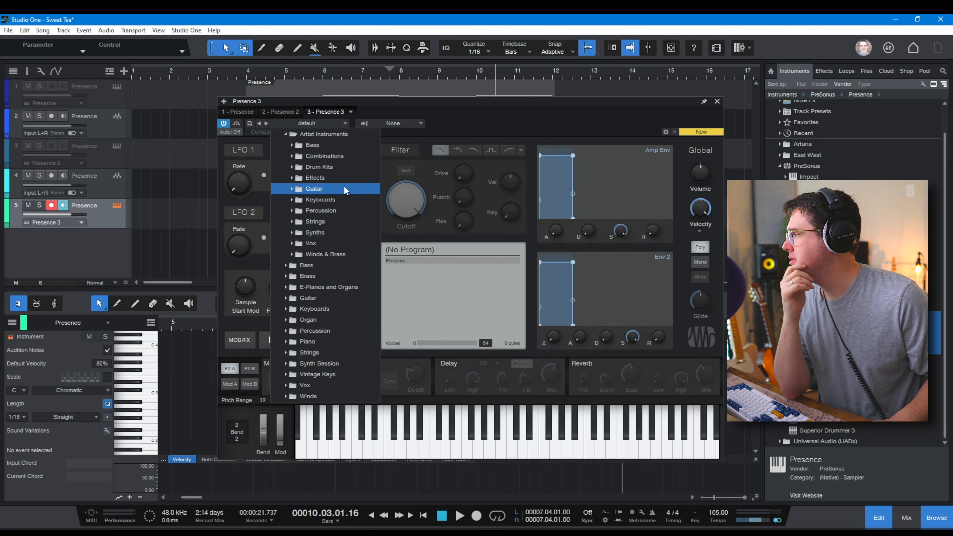
left_click(335, 245)
scroll(366, 302, "down", 4)
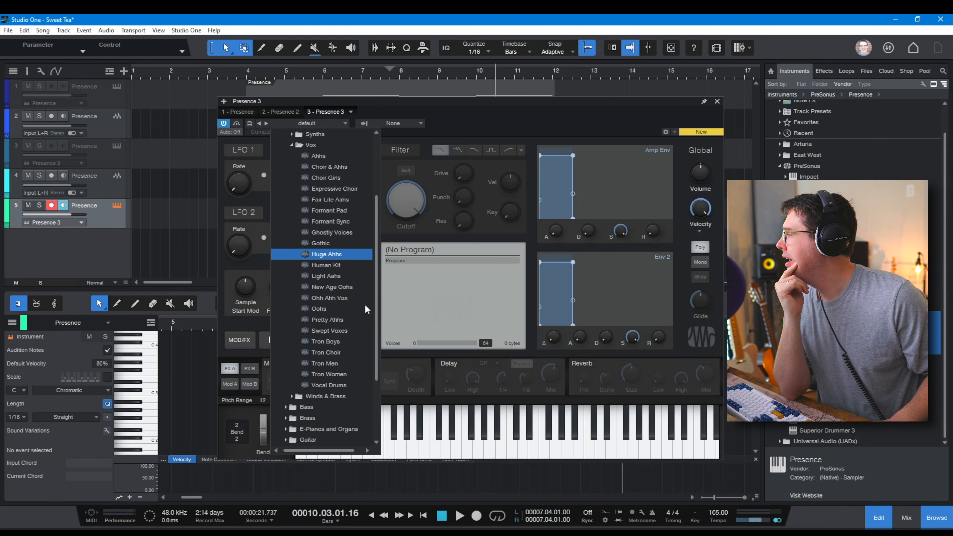
scroll(360, 296, "up", 1)
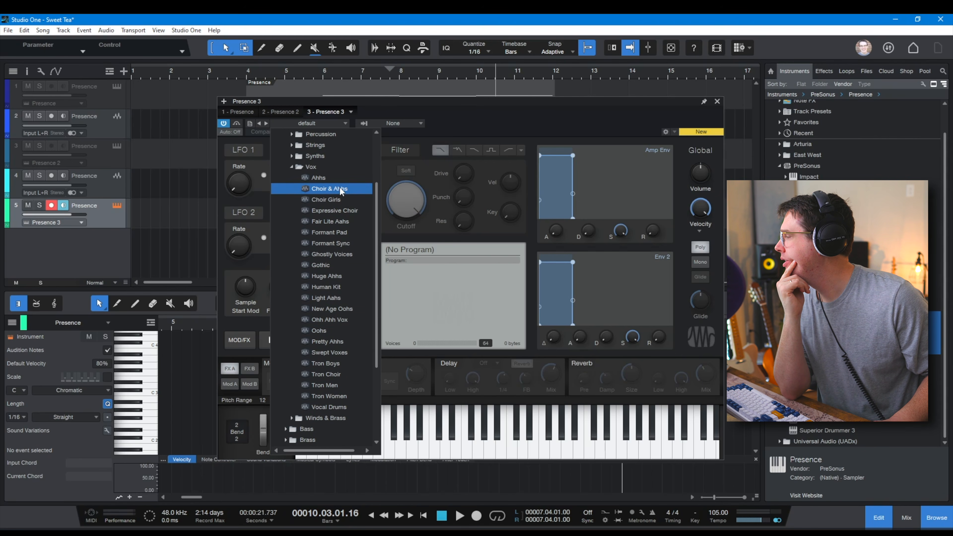
left_click(329, 188)
Audition the choir sound on several notes and lower the instrument's volume to -9.7 dB.
left_click(441, 428)
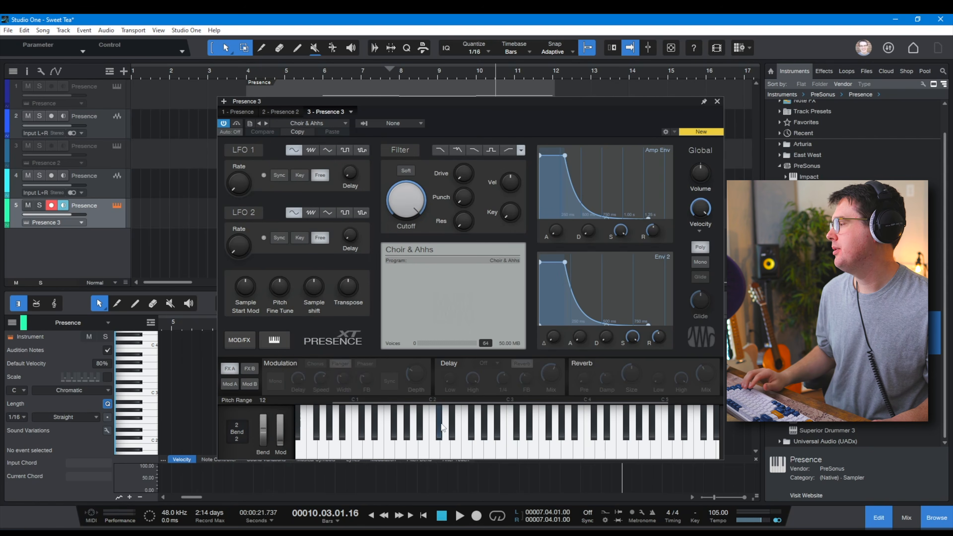
left_click_drag(701, 175, 702, 183)
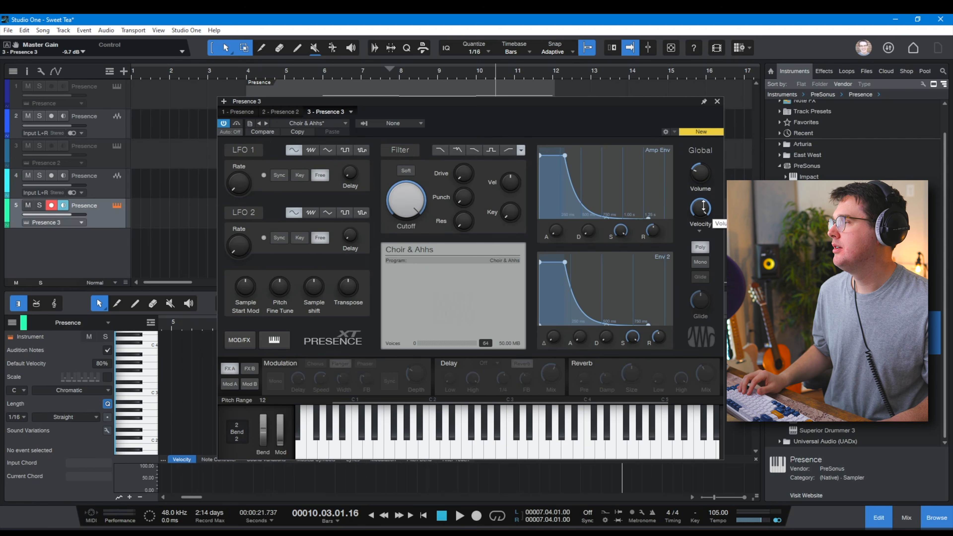
left_click(436, 445)
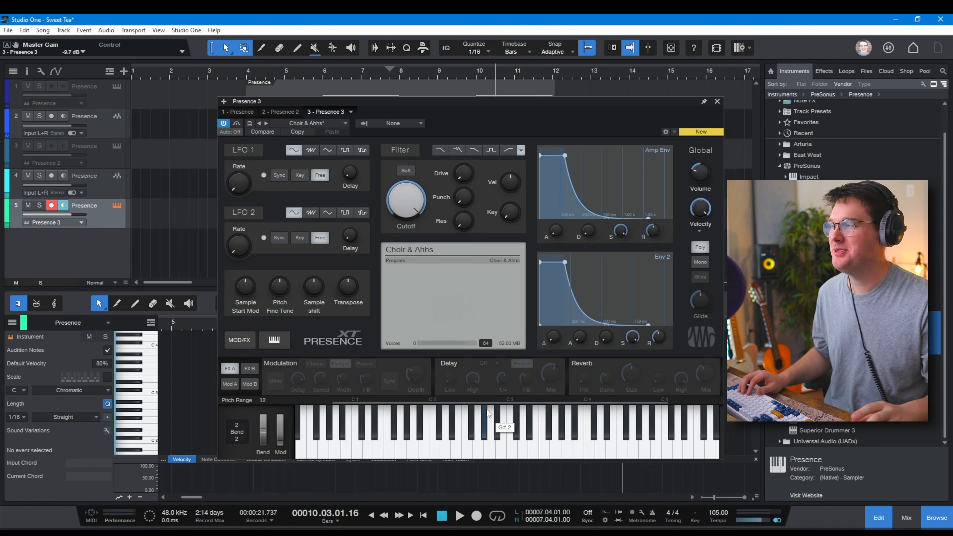
left_click(432, 447)
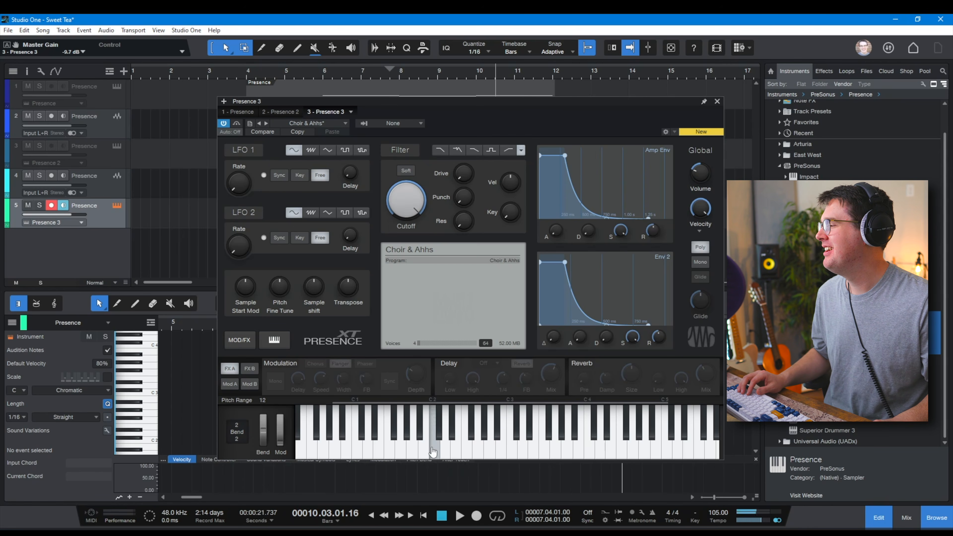
left_click(511, 447)
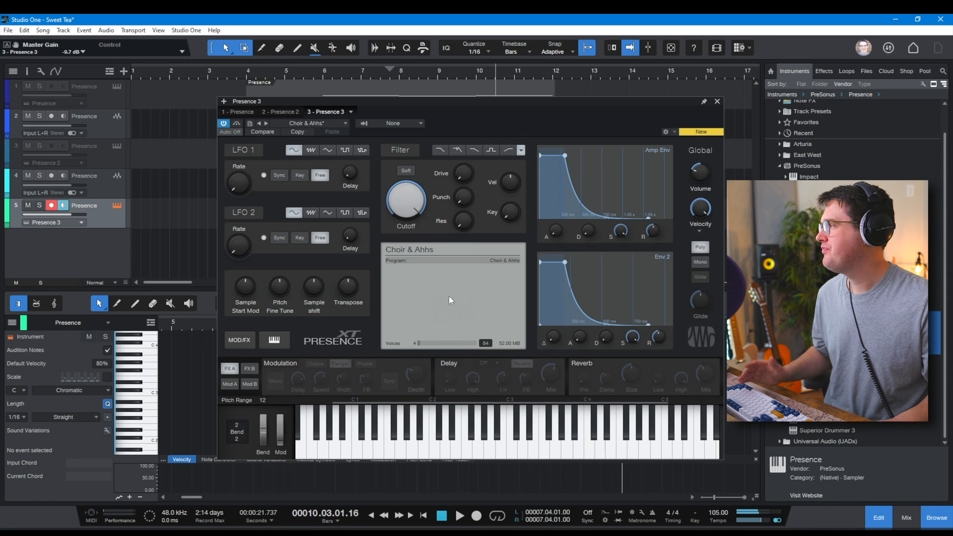
Compare the choir with a low-pass filter at a 2.35 kHz cutoff, set the cutoff to 19.99 kHz, and close the instrument.
left_click(405, 149)
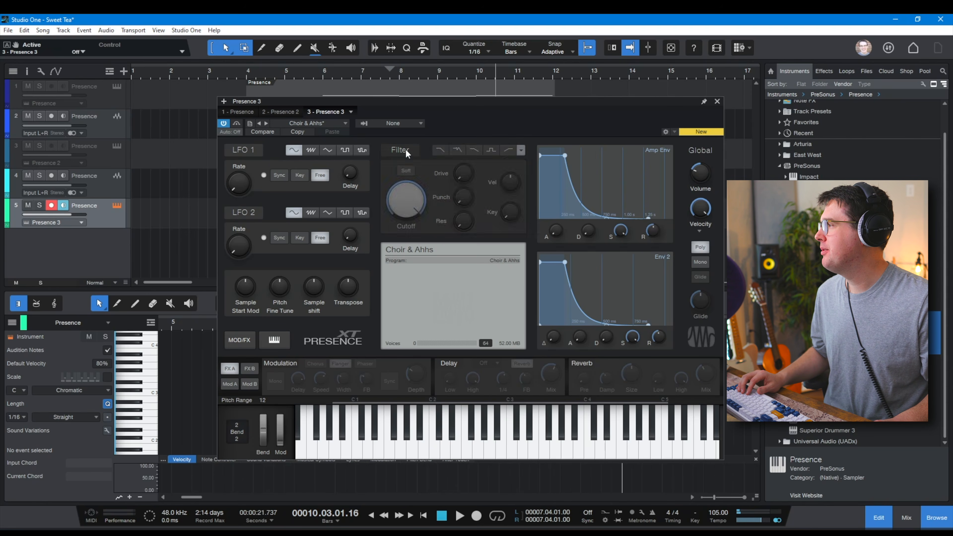
left_click(405, 151)
left_click_drag(404, 198, 413, 218)
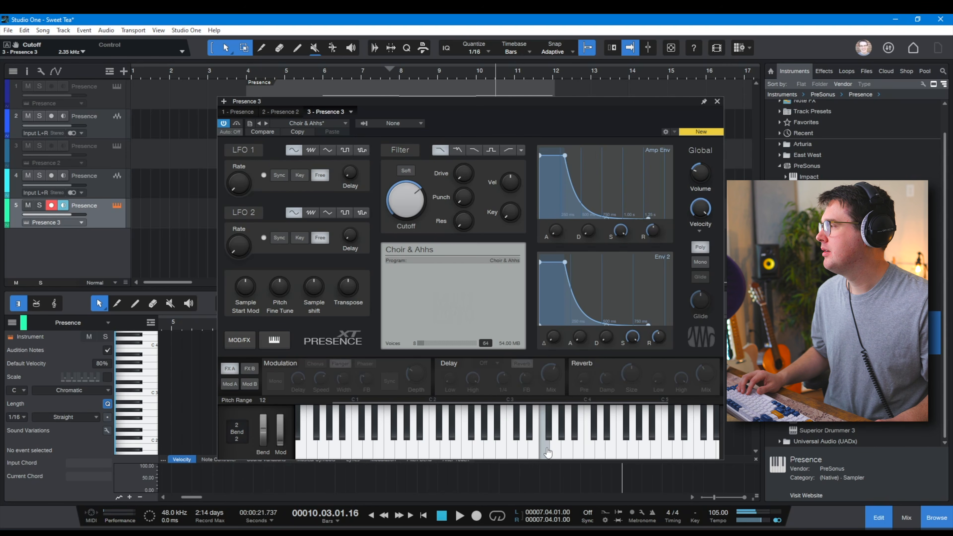
left_click_drag(412, 210, 410, 189)
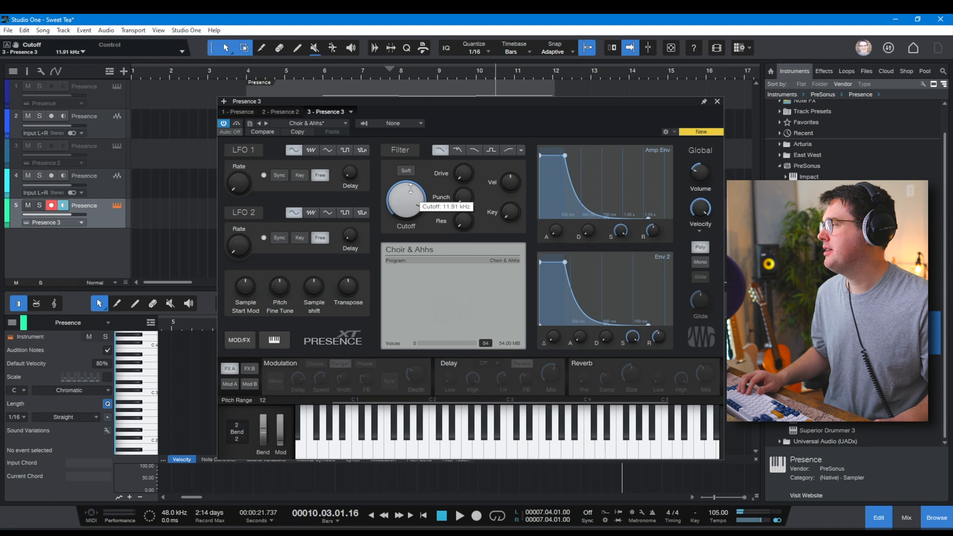
left_click(510, 447)
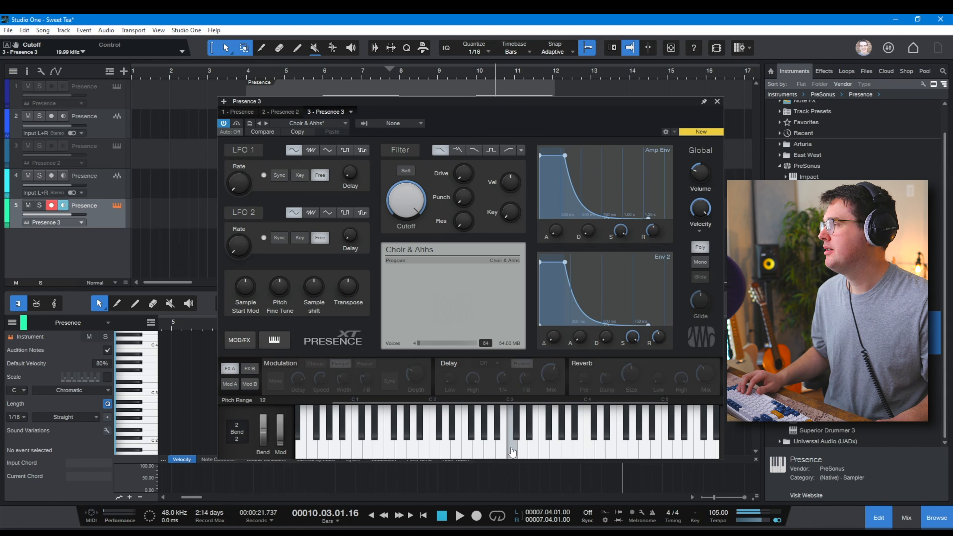
left_click(717, 103)
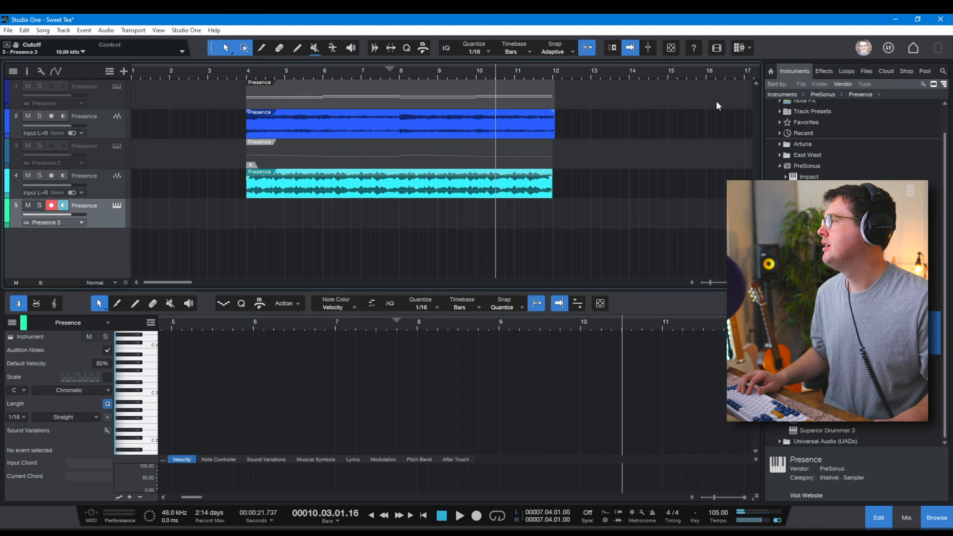
Create a two-bar part at bar 4 on the third Presence track and place the playback cursor at bar 4.
double_click(247, 219)
left_click_drag(287, 221, 325, 223)
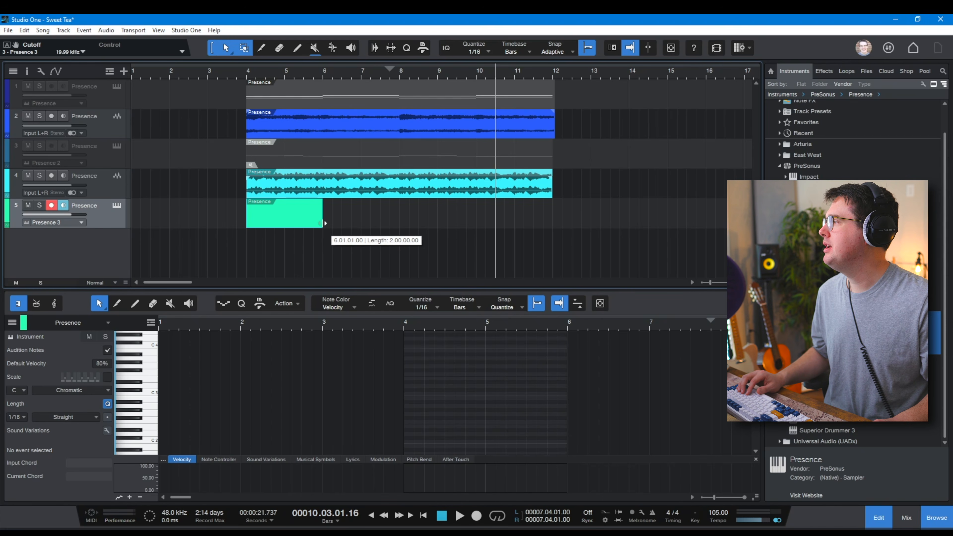
left_click(245, 75)
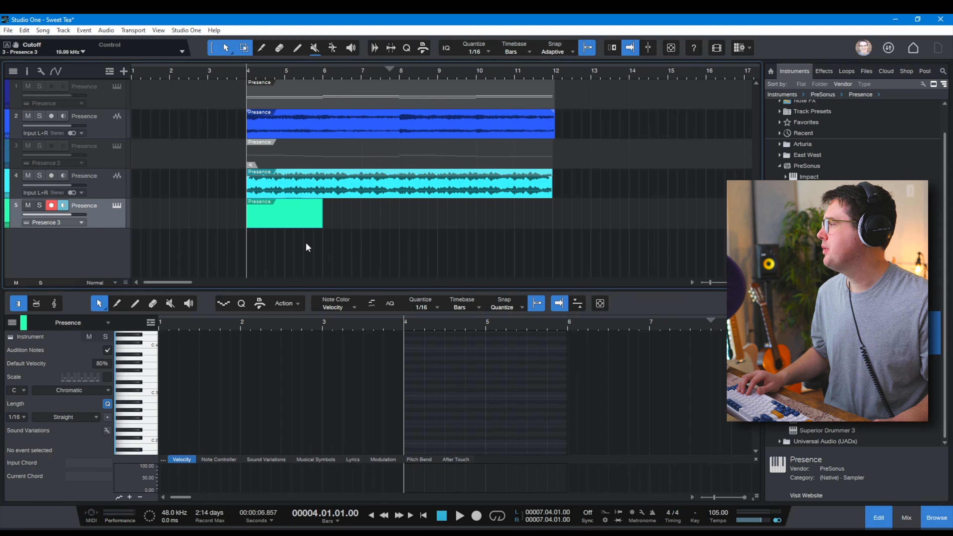
Add a 1/16 note at the start of bar 4 in the choir part and transpose it to G3.
left_click_drag(427, 332, 438, 357)
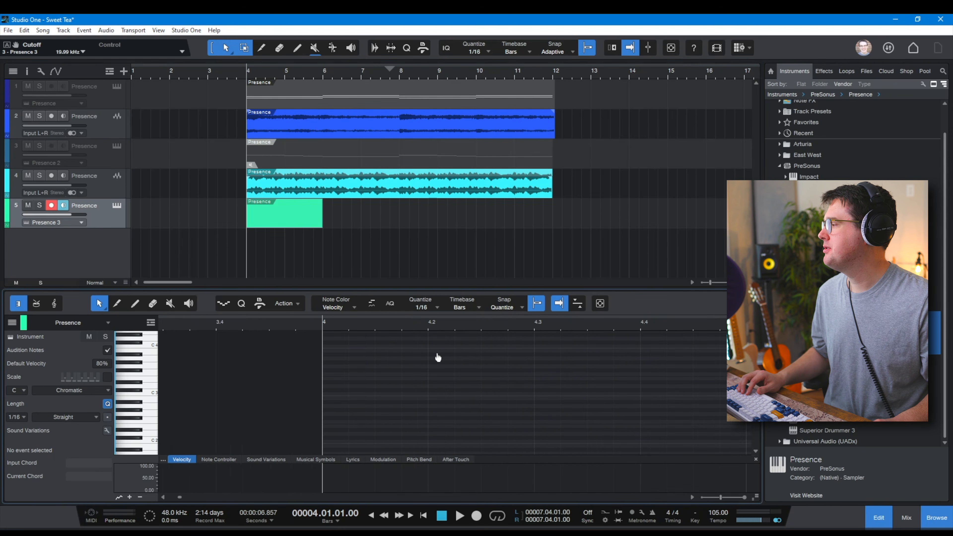
left_click(326, 370)
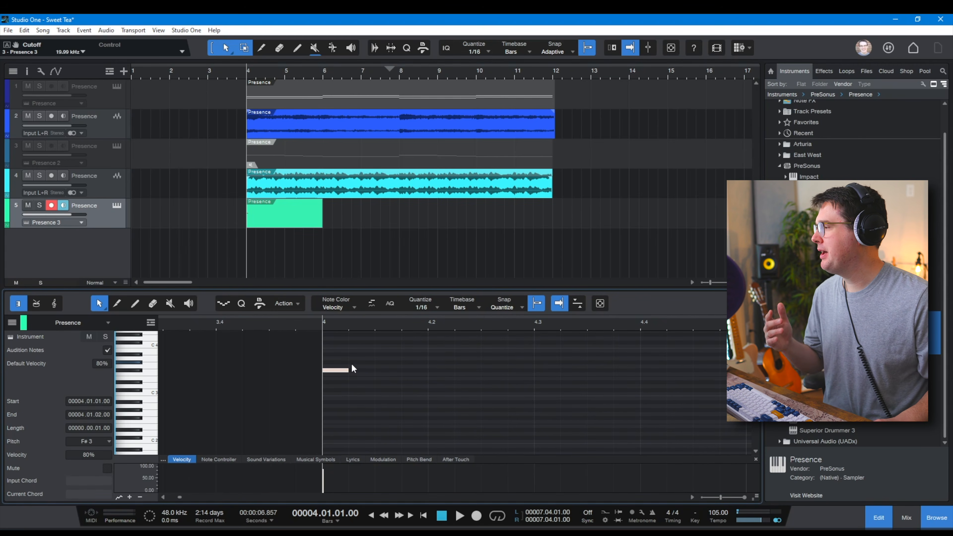
left_click(352, 363)
left_click(332, 370)
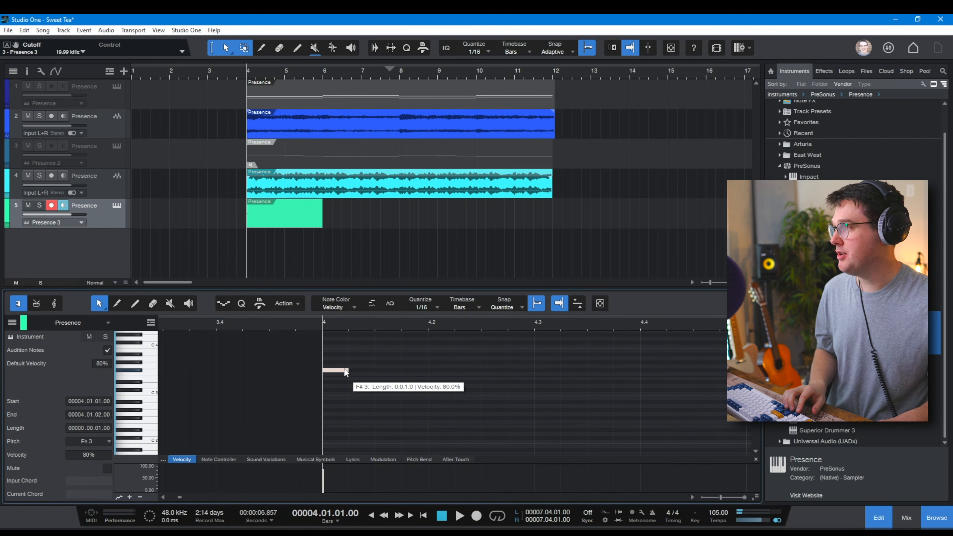
key("Down")
key("Down")
key("Down")
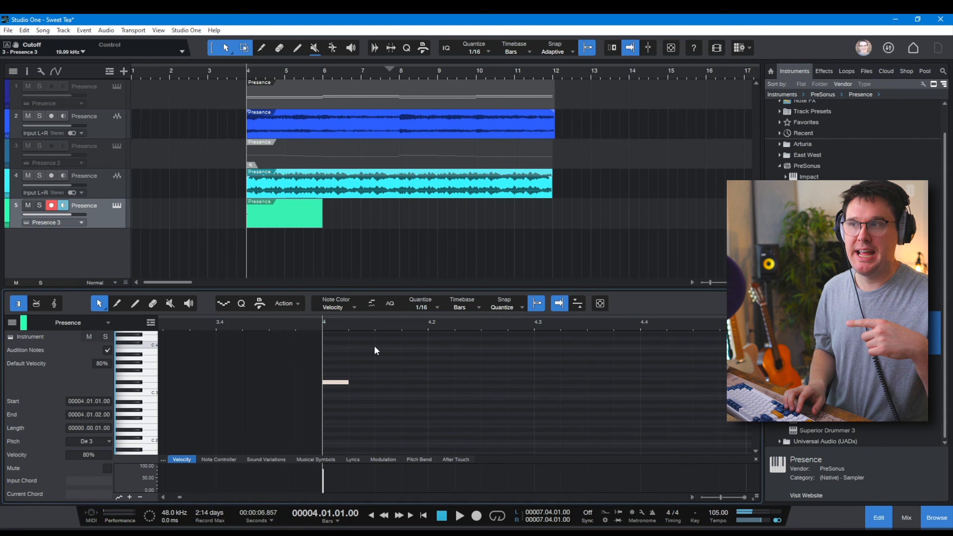
key("Up")
key("Up")
key("Up")
key("Up")
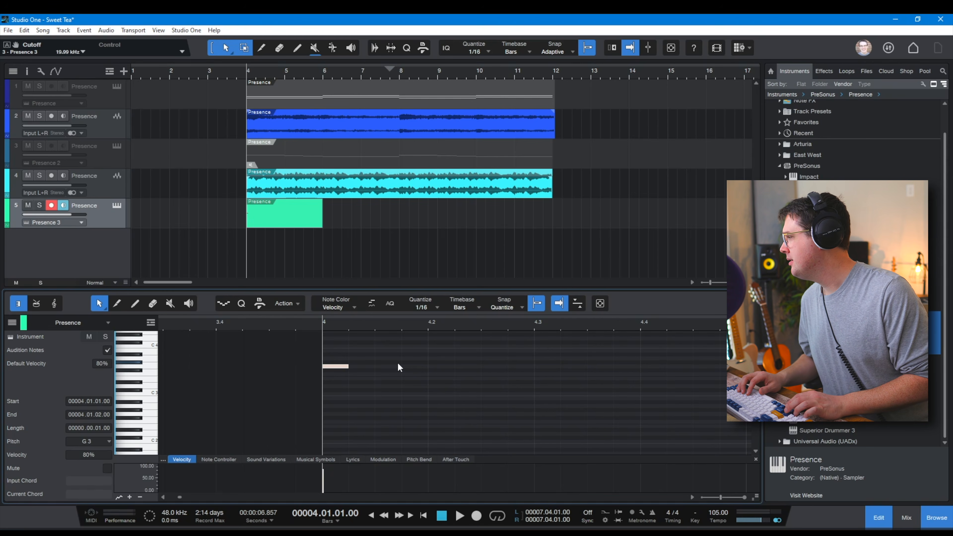
Duplicate the G3 note, transpose the copy down to F3, and play from bar 4.
key("d")
key("Down")
key("Down")
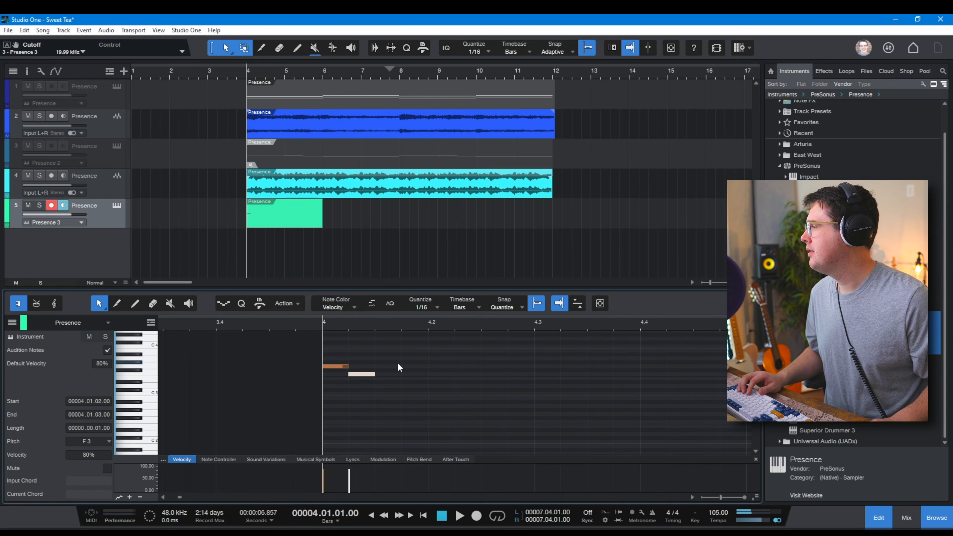
left_click(289, 322)
key("space")
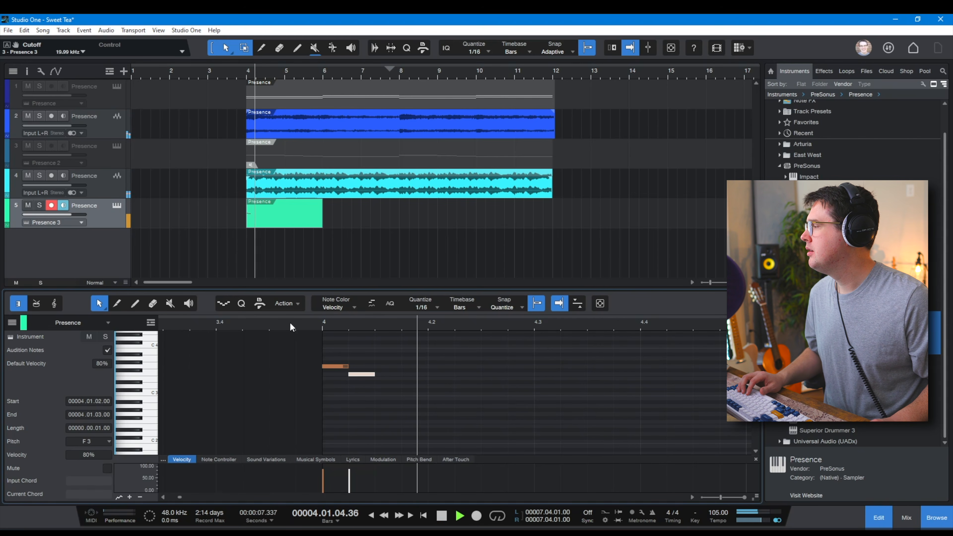
Shift the two existing notes to start on beat 2 of bar 4 and add a 1/16 F3 note right after them.
scroll(309, 323, "down", 3)
key("space")
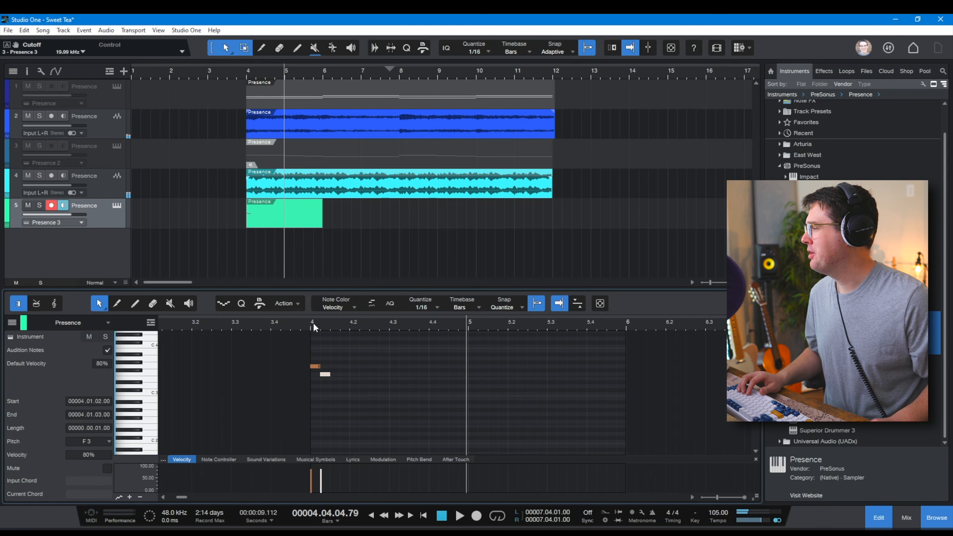
left_click_drag(335, 361, 363, 374)
left_click(377, 373)
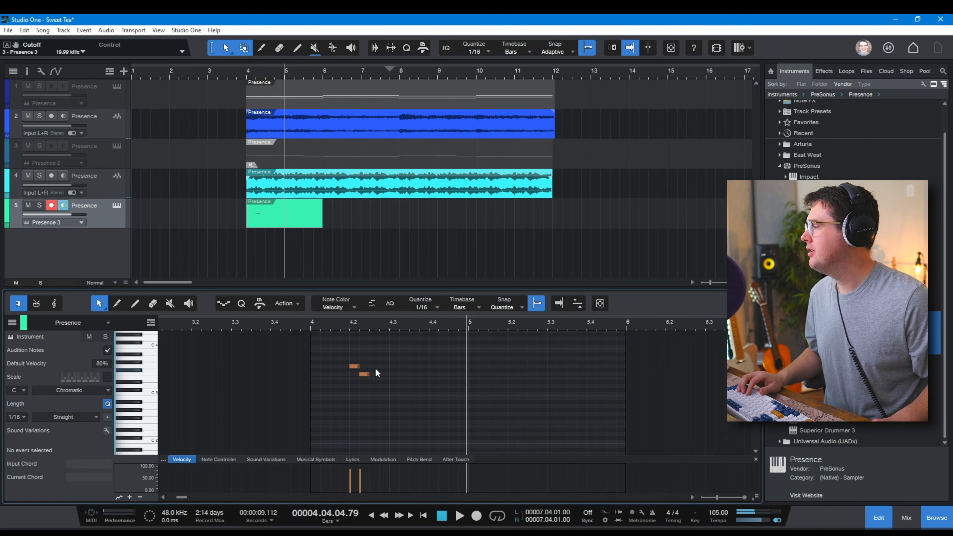
double_click(372, 374)
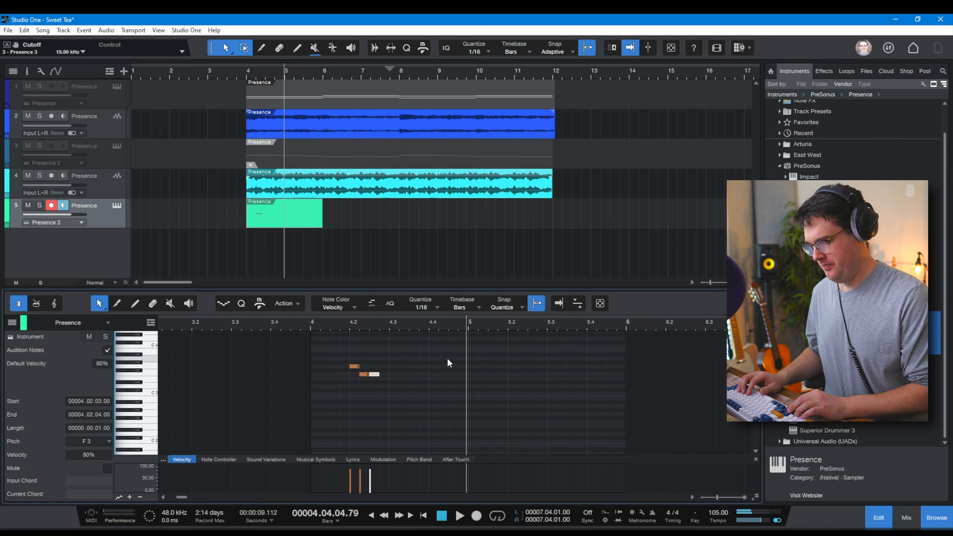
Raise the third note to G3 and audition the phrase from bar 4.
key("Up")
key("Up")
left_click(304, 327)
key("space")
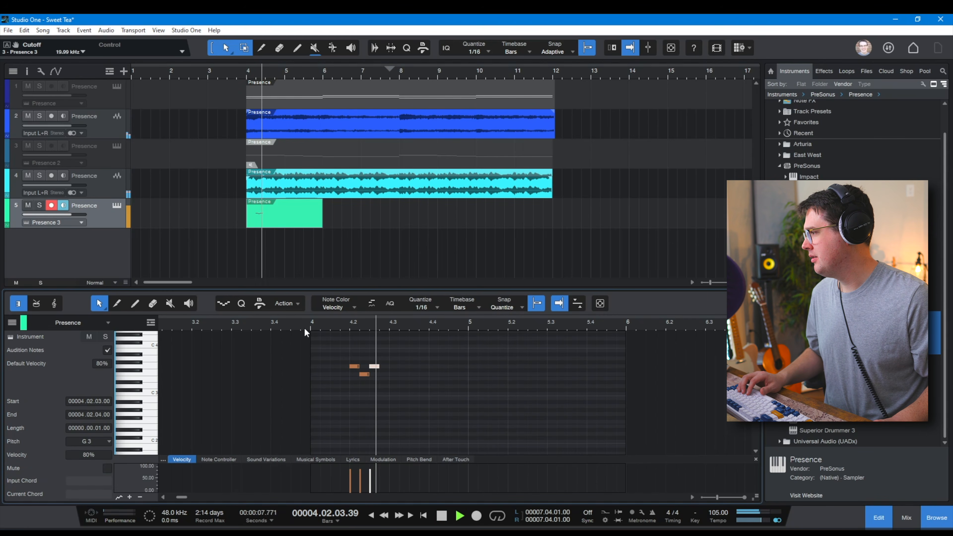
key("space")
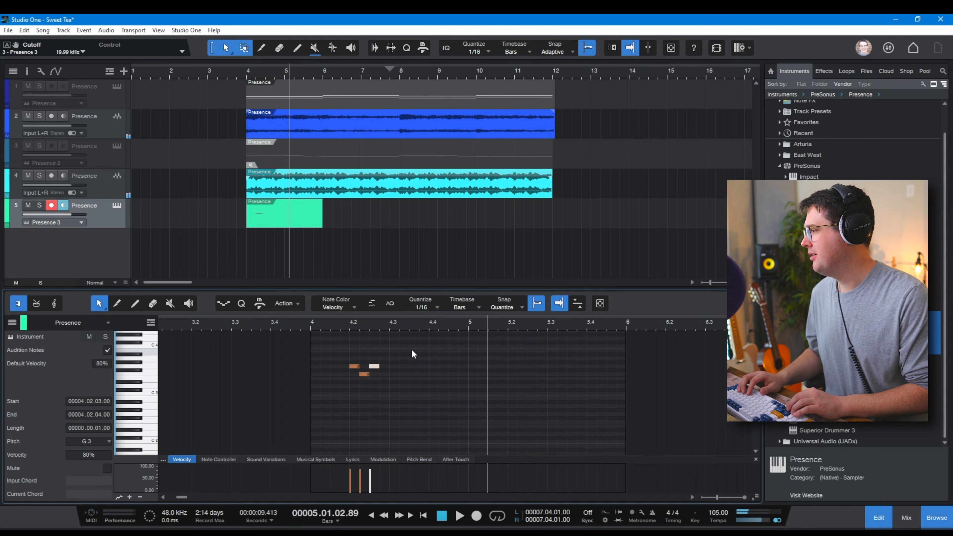
Set the third note's pitch to E3 and audition the phrase from bar 4.
key("Down")
key("Down")
key("Down")
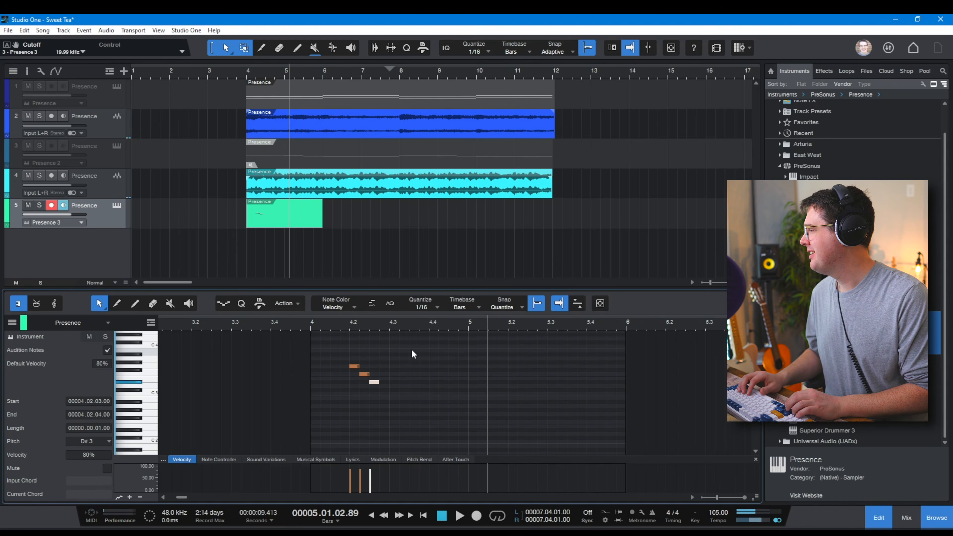
left_click(309, 324)
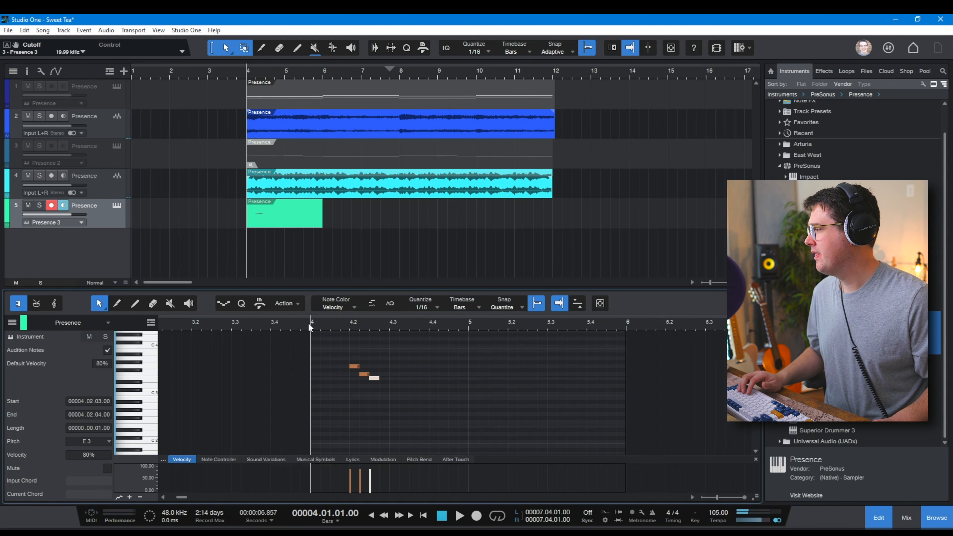
key("space")
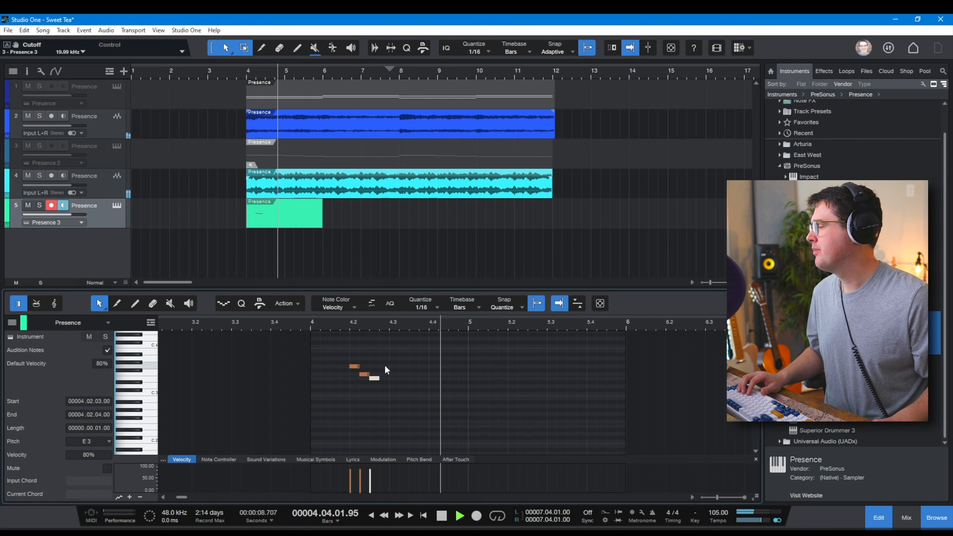
key("space")
Duplicate the three-note phrase, place the copy on beat 4 of bar 4, and audition both from bar 4.
left_click_drag(409, 383, 313, 356)
key("d")
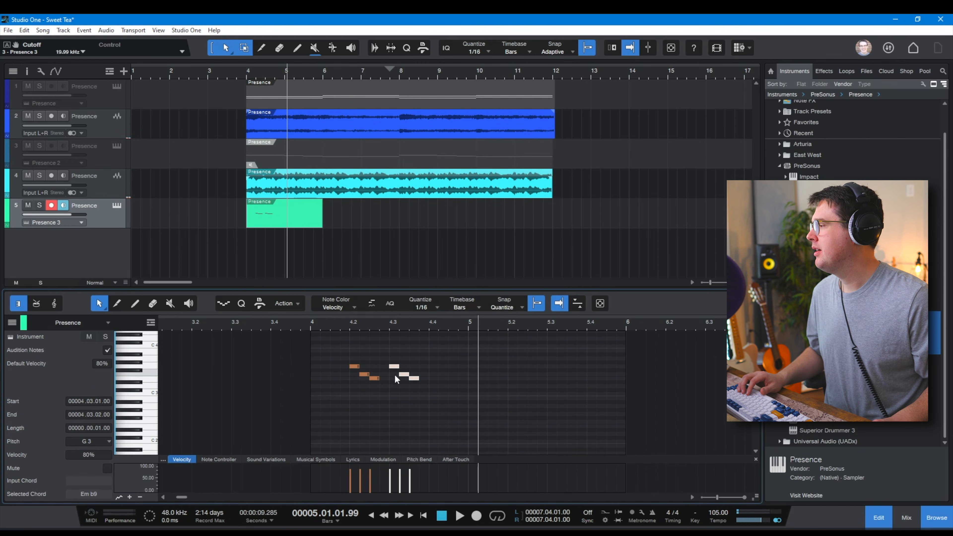
left_click_drag(329, 352, 384, 410)
left_click_drag(378, 349, 453, 402)
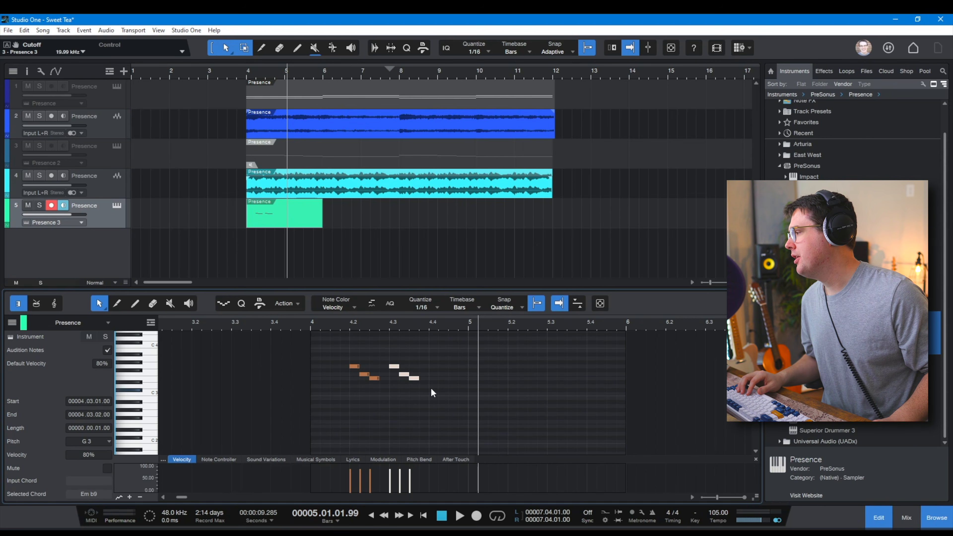
left_click_drag(413, 378, 449, 377)
left_click(424, 393)
left_click(312, 327)
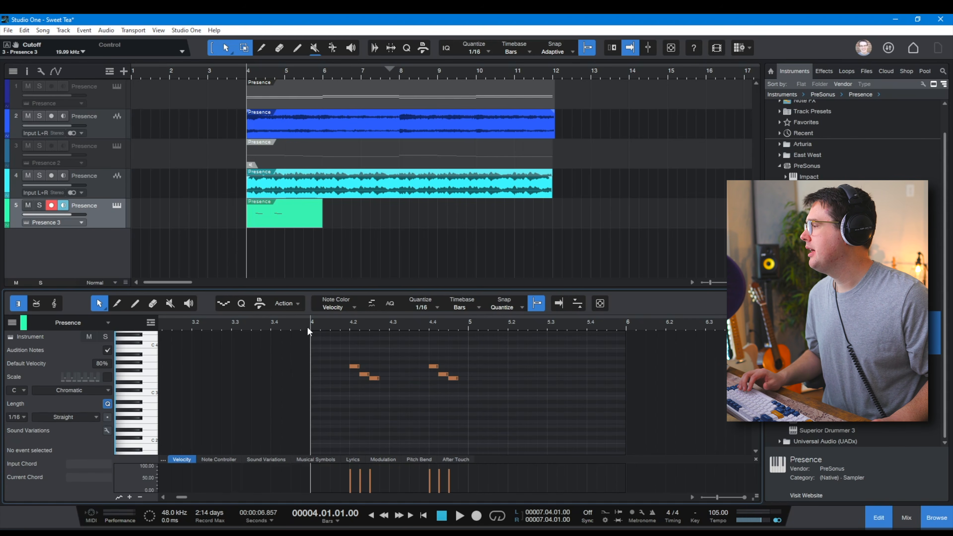
key("space")
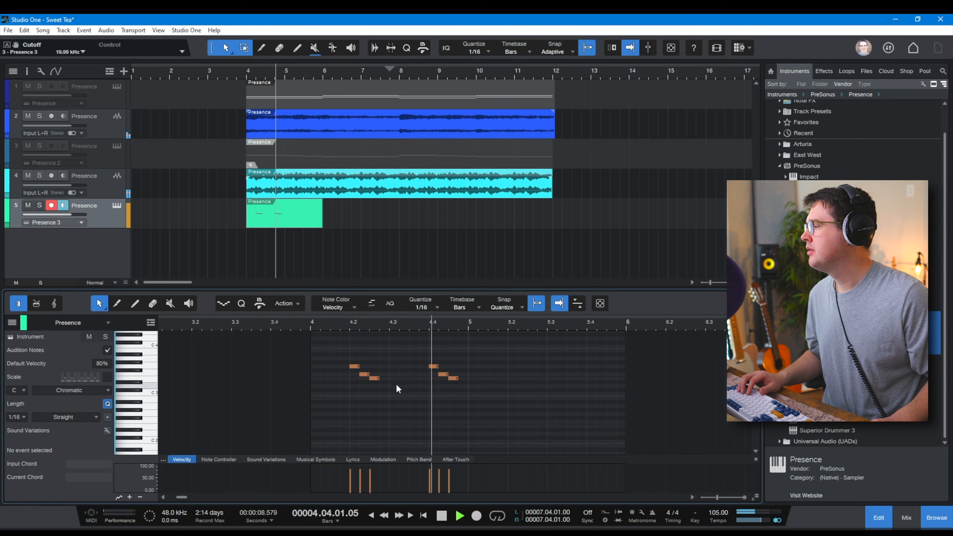
key("space")
Add two E3 eighth notes on beats 1 and 2 of bar 5 and audition the melody from bar 4.
left_click(451, 378)
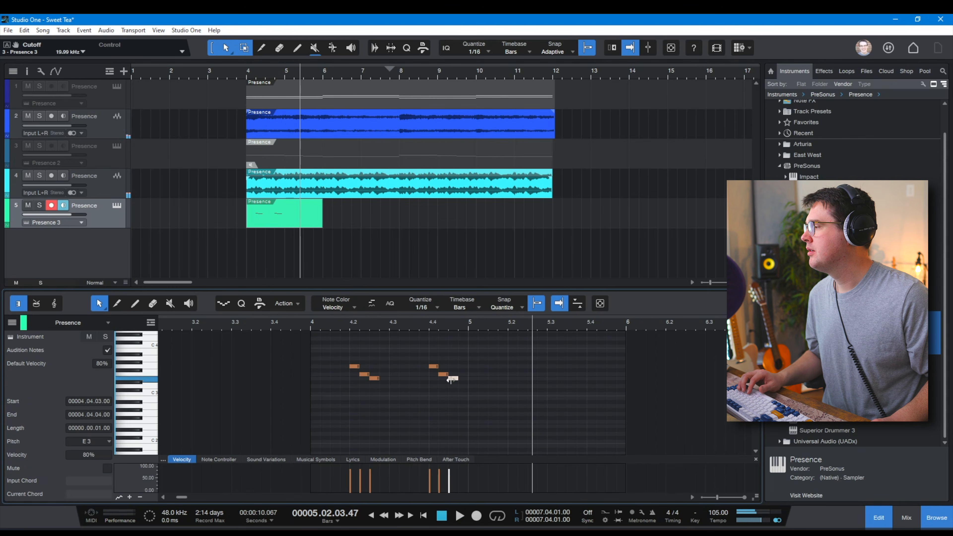
left_click_drag(472, 377, 518, 378)
left_click(304, 329)
key("space")
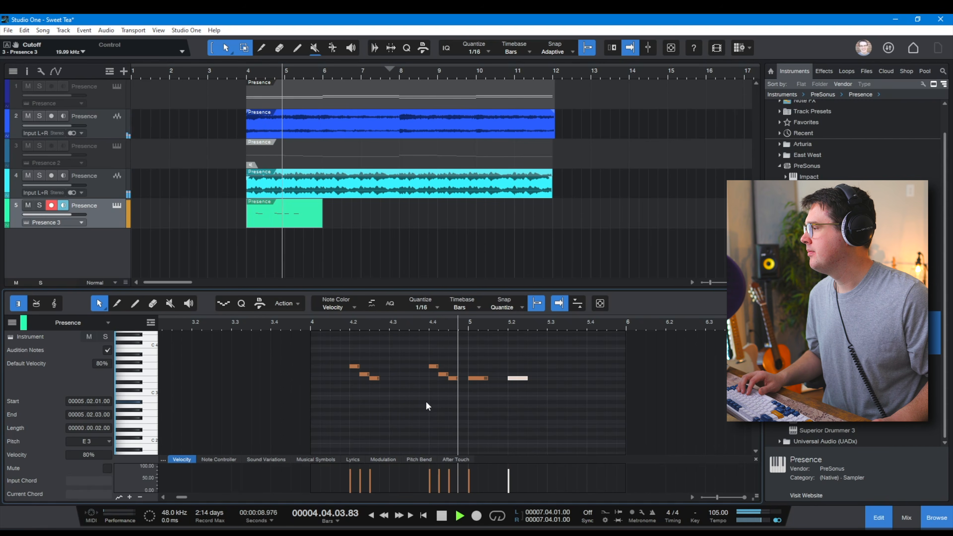
key("space")
Append two eighth notes after the last E3, pitched D#3 and C#3, and audition the melody from bar 4.
key("d")
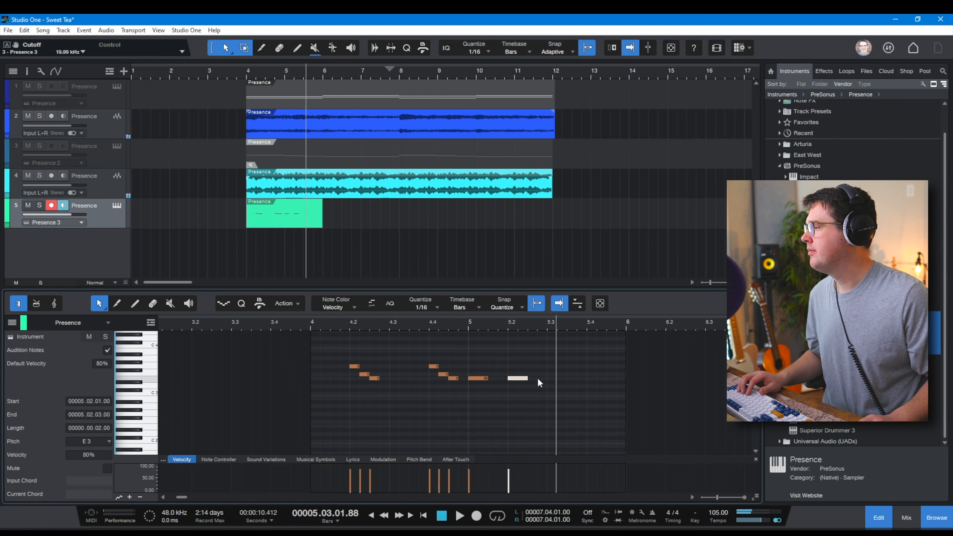
key("Down")
key("d")
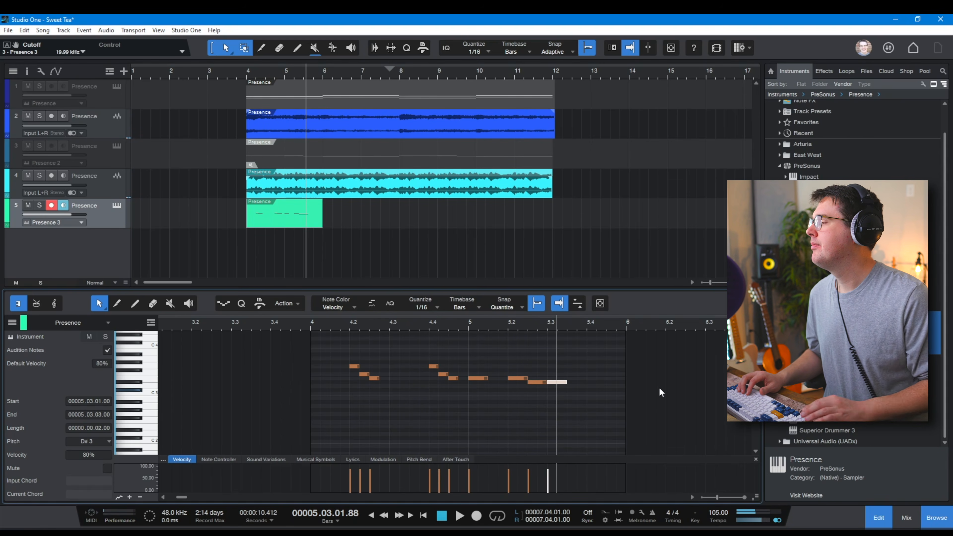
key("Down")
key("Down")
key("Down")
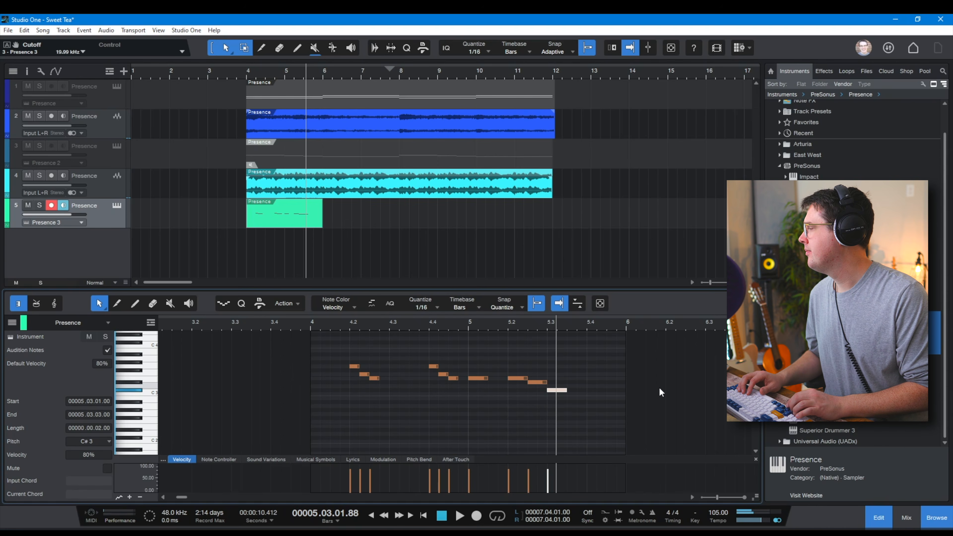
left_click(312, 326)
key("space")
key("space")
Try a different placement of the last two bar 5 notes and audition the melody from bar 4.
left_click_drag(536, 382, 556, 382)
mouse_move(563, 394)
left_mouse_down()
mouse_move(593, 372)
mouse_move(603, 378)
mouse_move(563, 379)
left_mouse_up()
left_click(312, 326)
key("space")
key("space")
left_click(313, 326)
key("space")
key("space")
Replace the bar 5 notes with a two-beat chord of G2, E3 and G3 and audition it.
left_click_drag(499, 350, 615, 412)
key("Delete")
key("d")
left_click_drag(487, 379, 482, 407)
left_click_drag(483, 407, 482, 415)
key("space")
key("space")
Set the Presence 3 instrument's global volume to -17.3 dB while auditioning, and close its window.
left_click(26, 222)
left_click_drag(700, 207, 699, 226)
key("space")
left_click(740, 101)
Delete the three-note chord in bar 5 and shorten the track 5 part to end at bar 5 beat 2.
left_click_drag(496, 351, 512, 415)
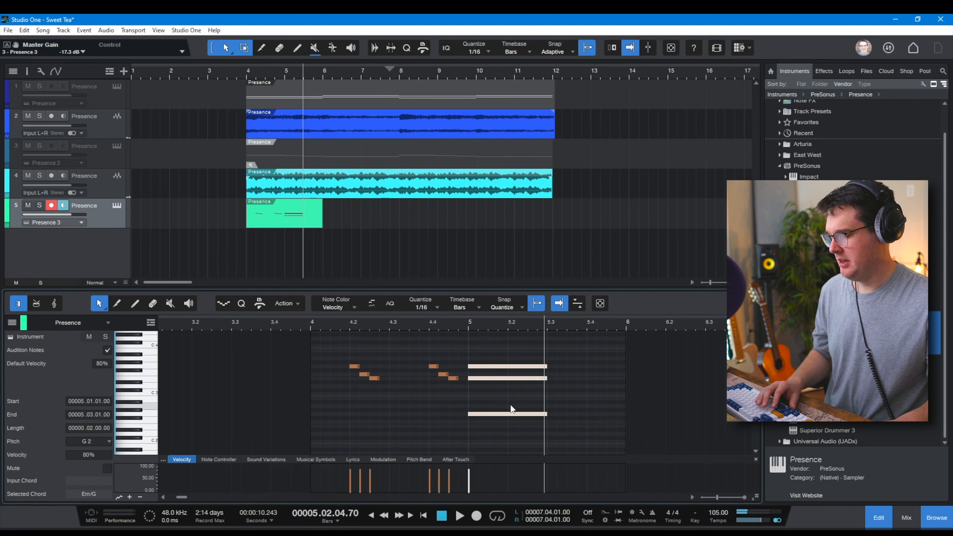
key("Delete")
left_click(453, 378)
left_click(313, 323)
left_click_drag(318, 222, 294, 224)
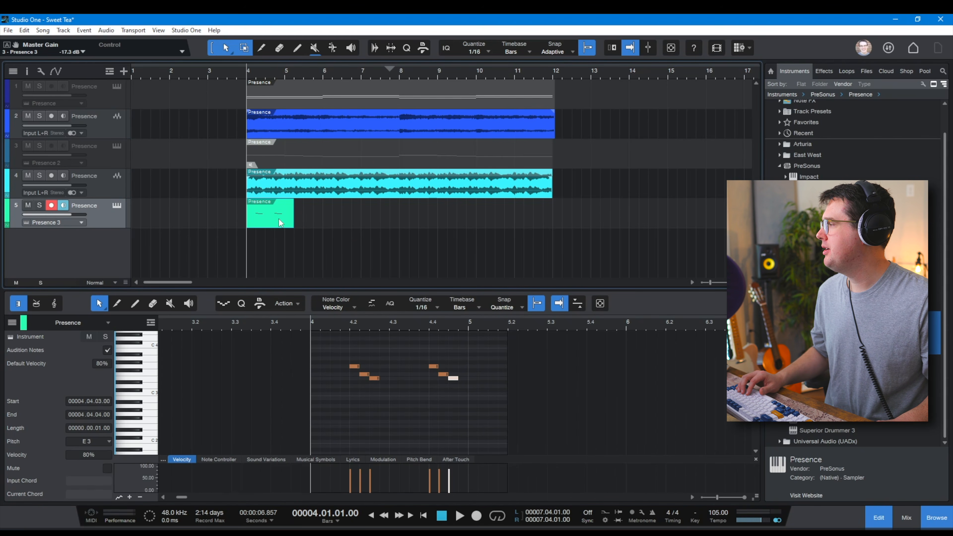
Enable the reverb in Presence 3, set its tail to 3.35 s and its mix to 75% while auditioning.
left_click(118, 206)
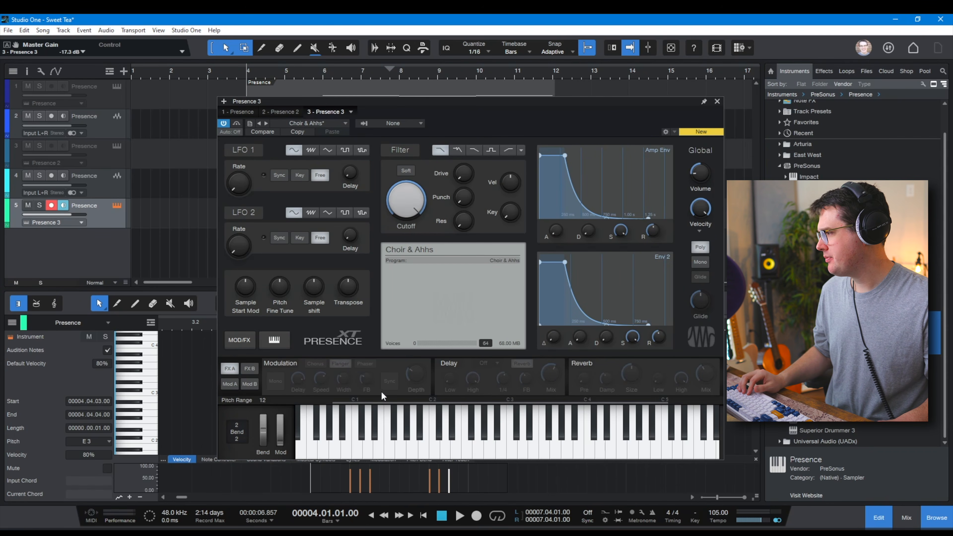
left_click(581, 365)
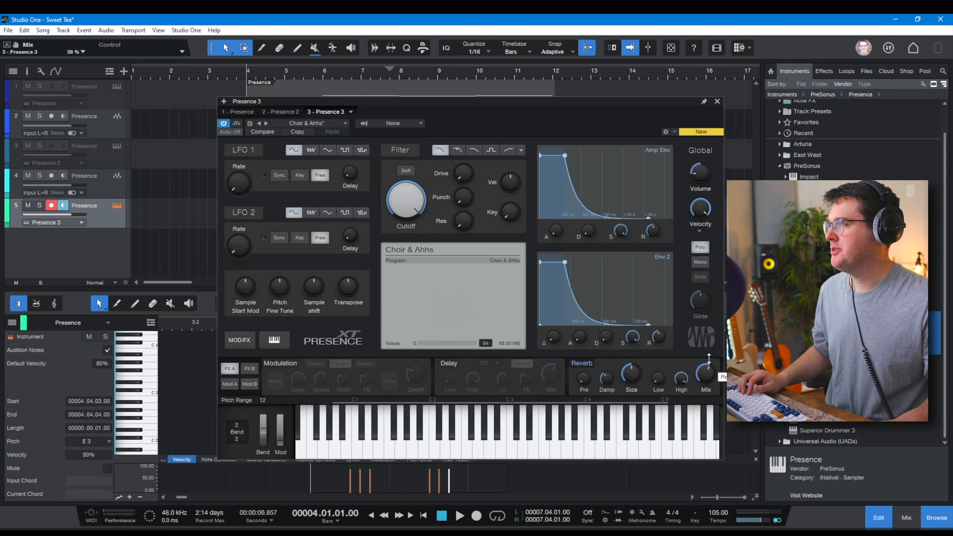
left_click_drag(631, 379, 631, 359)
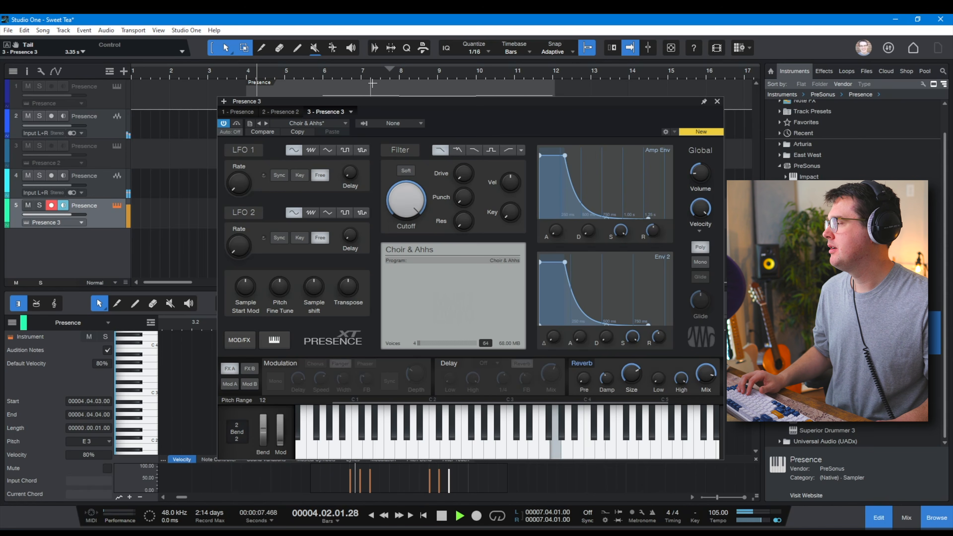
scroll(705, 383, "up", 4)
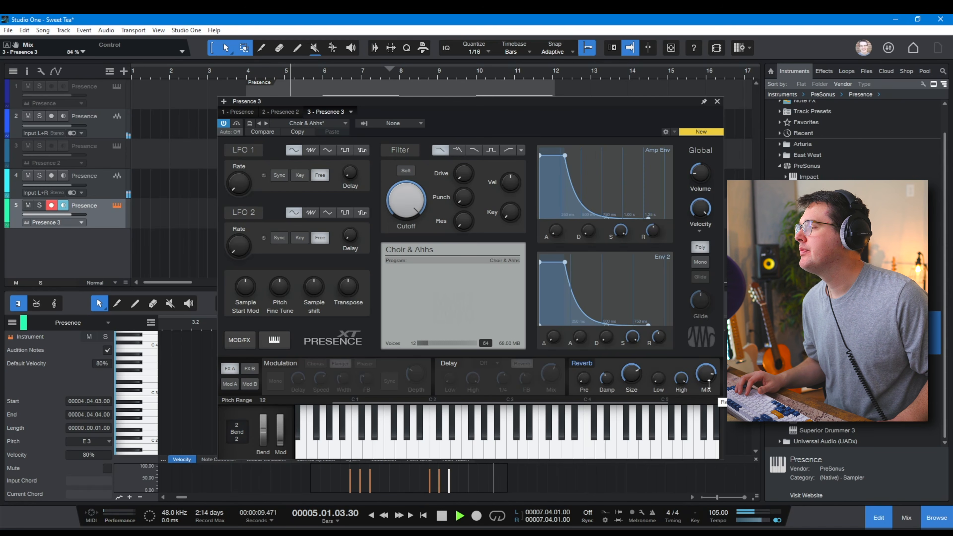
key("space")
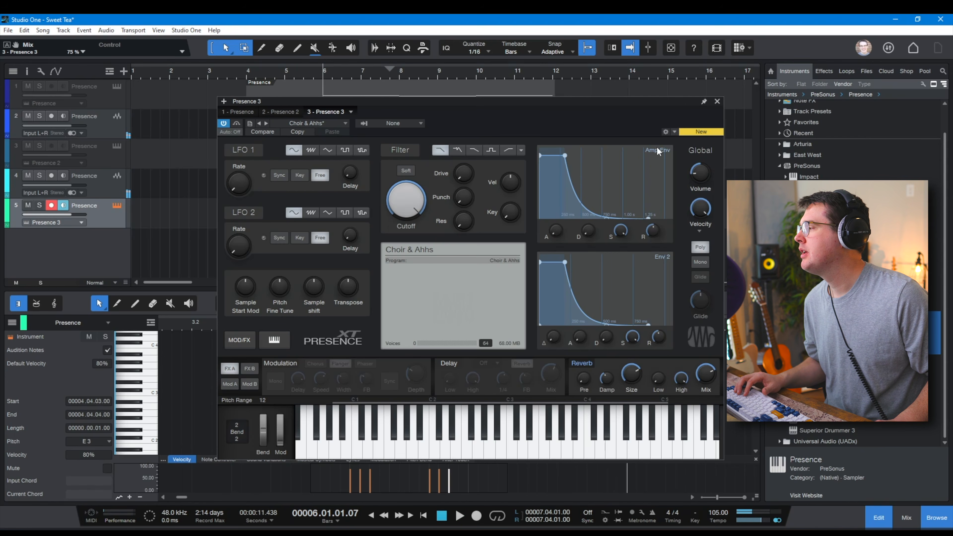
Enable the Presence 3 delay with its mix at 12% and audition the part from bar 4.
left_click(449, 369)
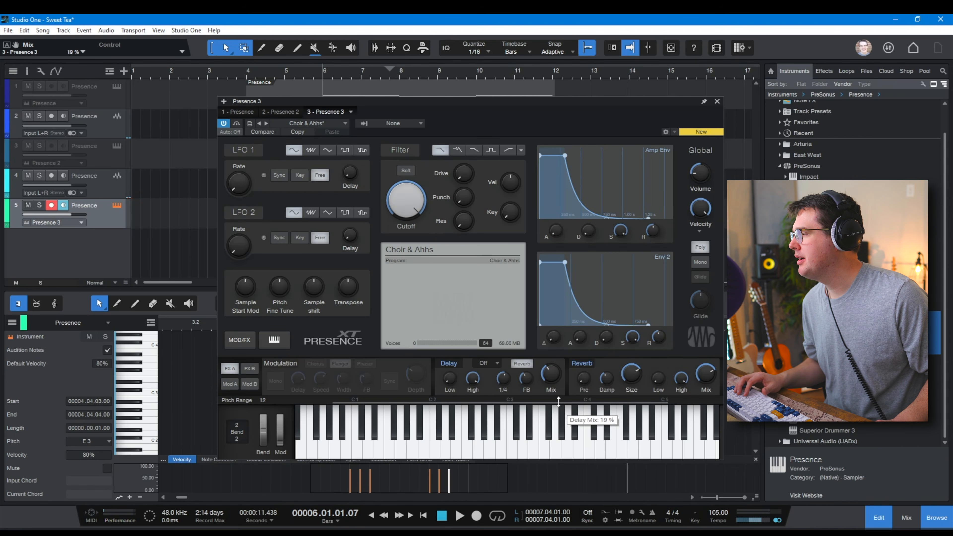
mouse_move(530, 372)
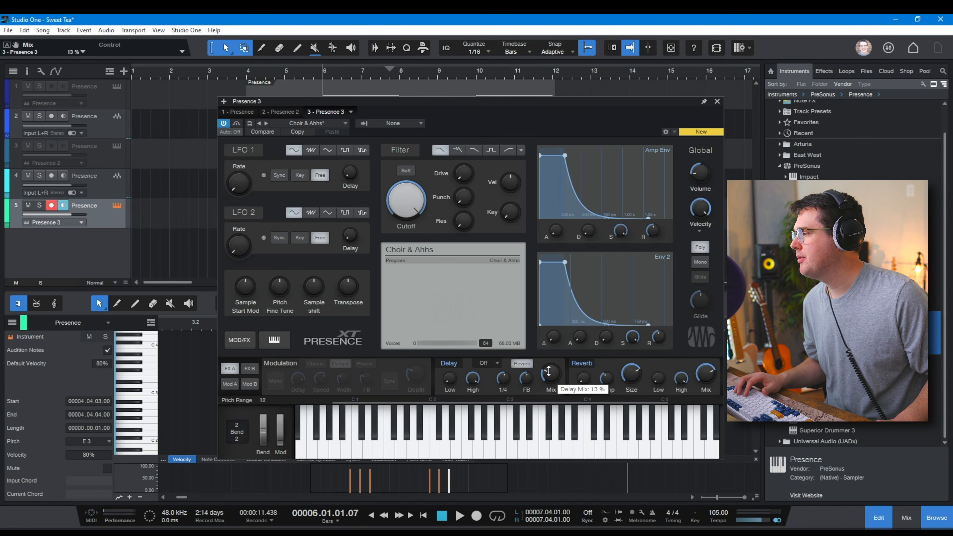
left_click(260, 77)
key("space")
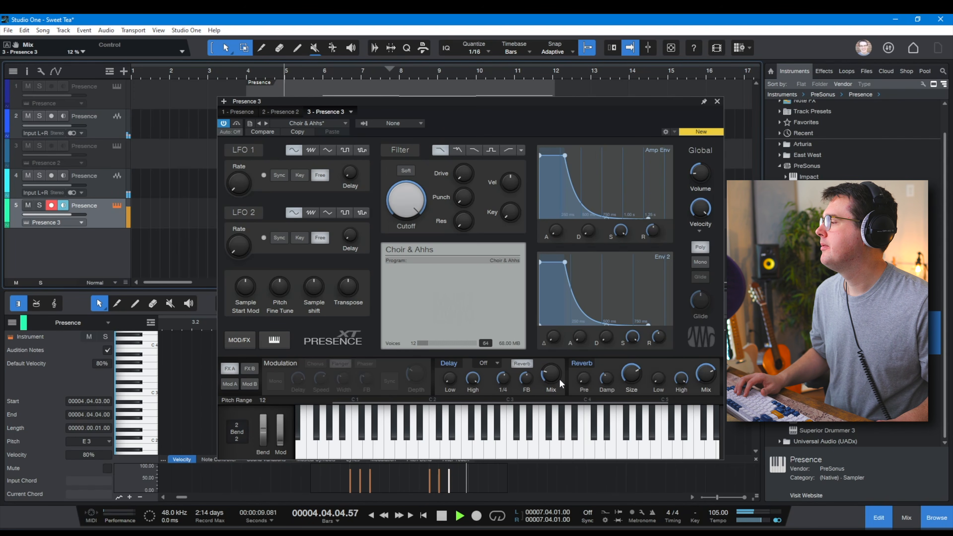
Reduce the Presence 3 reverb mix to about 56% while auditioning the part from bar 4.
mouse_move(703, 379)
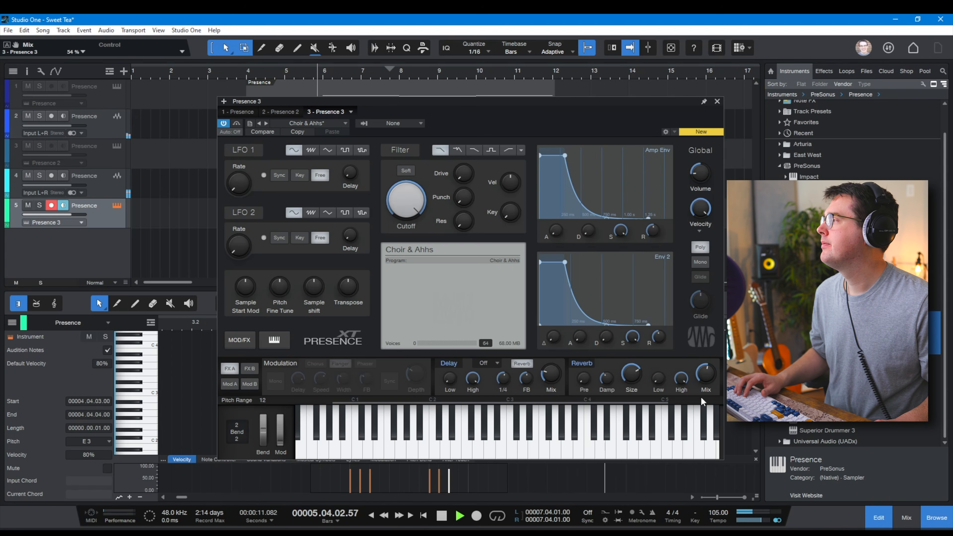
left_click(250, 73)
key("space")
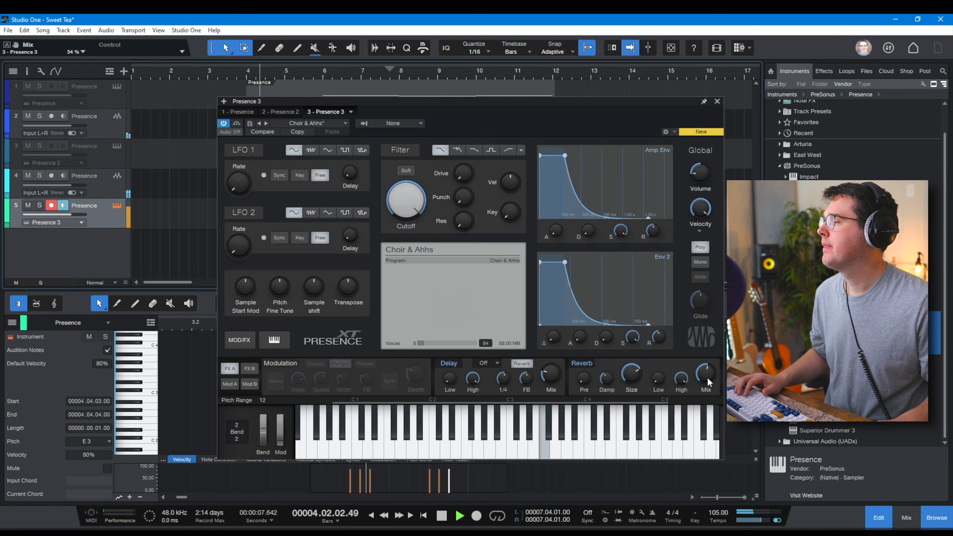
mouse_move(705, 378)
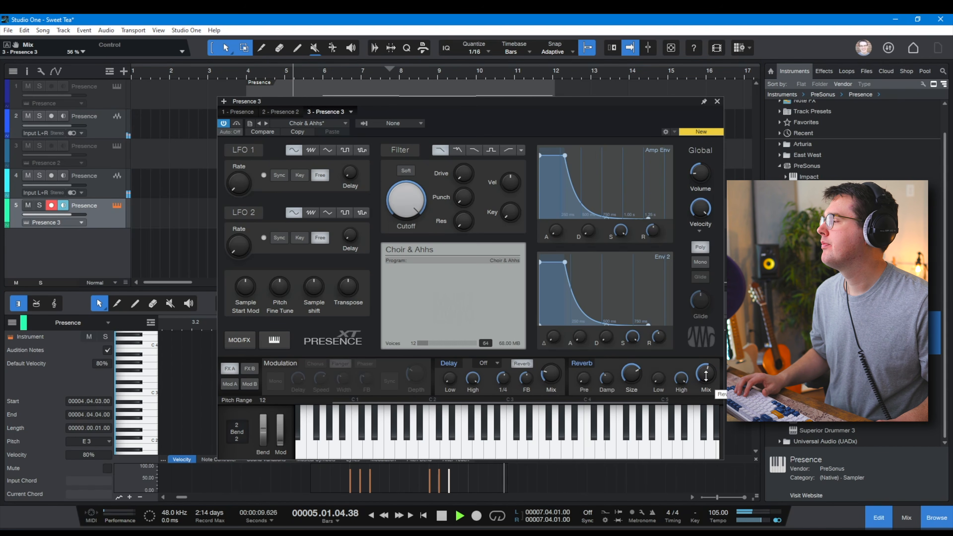
key("space")
Enable the Presence 3 modulation as a Phaser with a depth of 34% and audition it from bar 4.
left_click(280, 364)
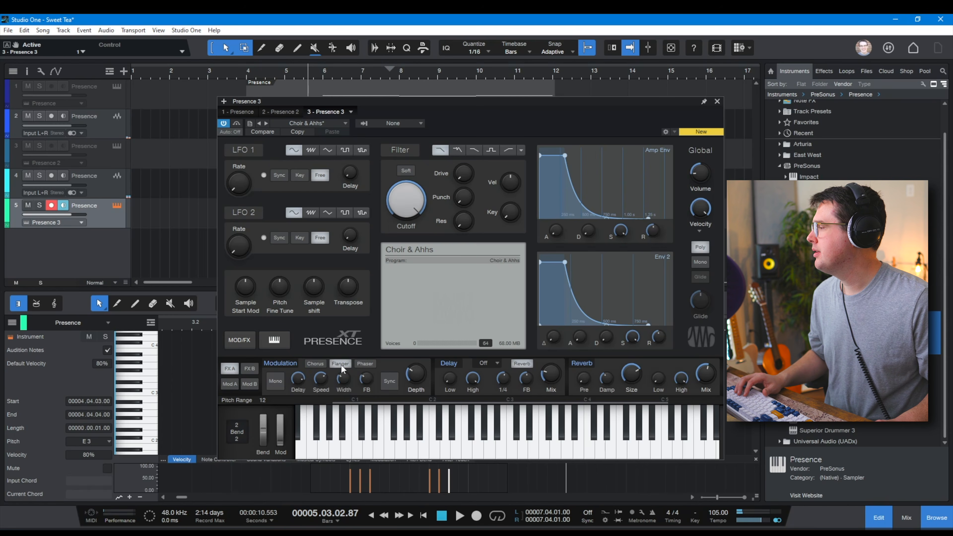
left_click(370, 364)
mouse_move(420, 377)
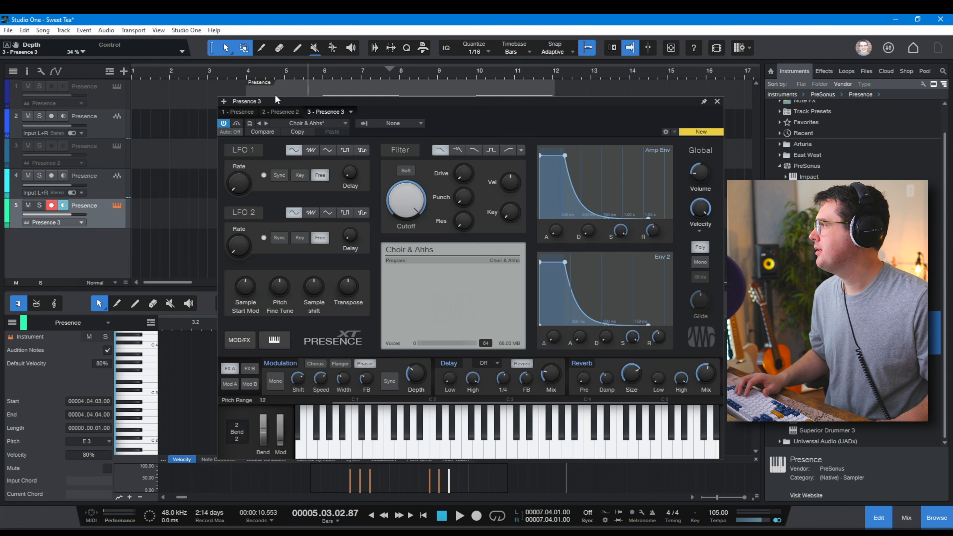
left_click(238, 71)
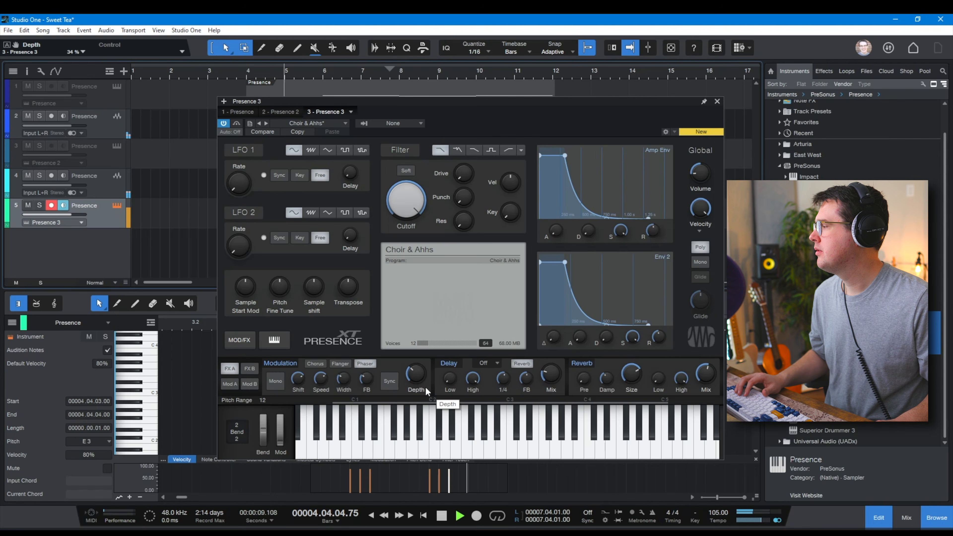
Copy the track 5 Presence part to start at bar 6 and play the result.
left_click(717, 101)
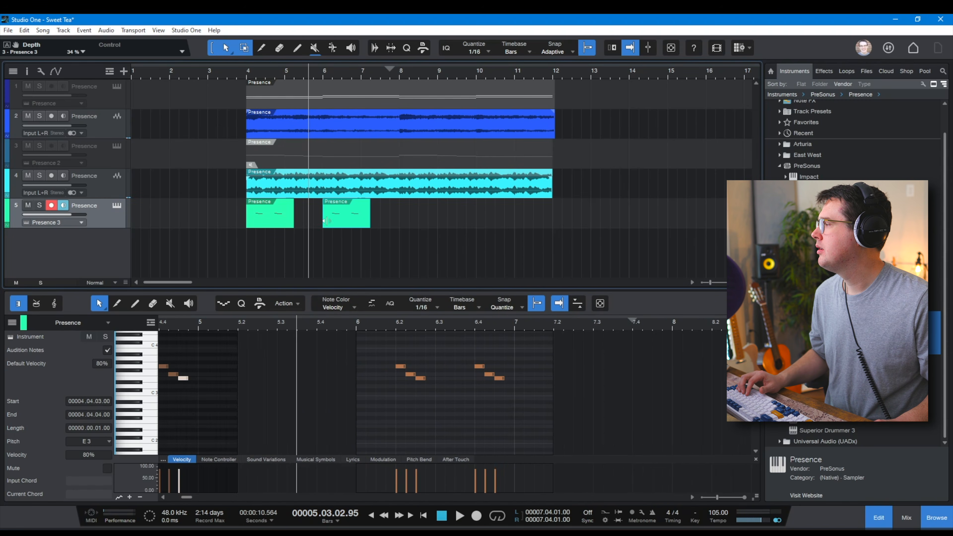
key("space")
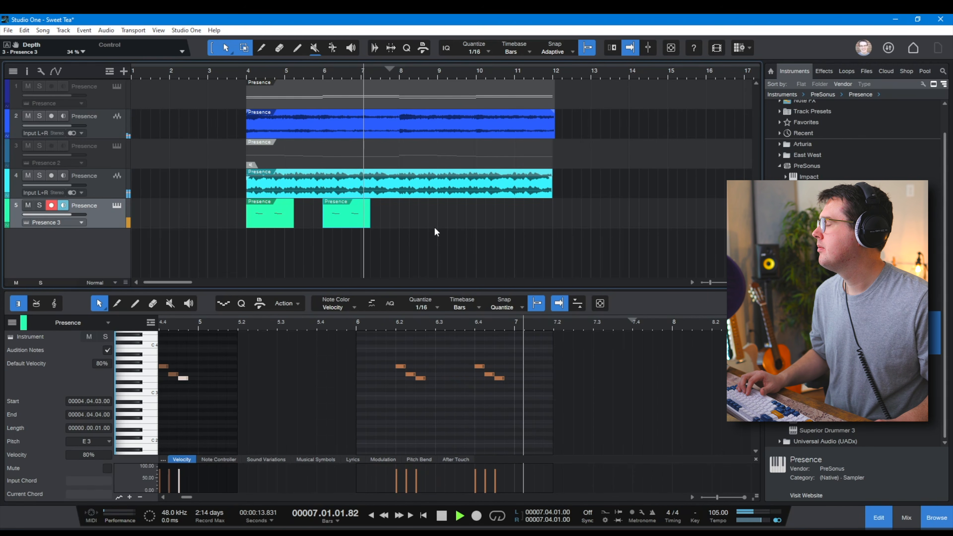
Duplicate the pair of track 5 Presence parts to bars 8 and 10 and merge all four into one part.
left_click_drag(409, 221, 214, 220)
key("d")
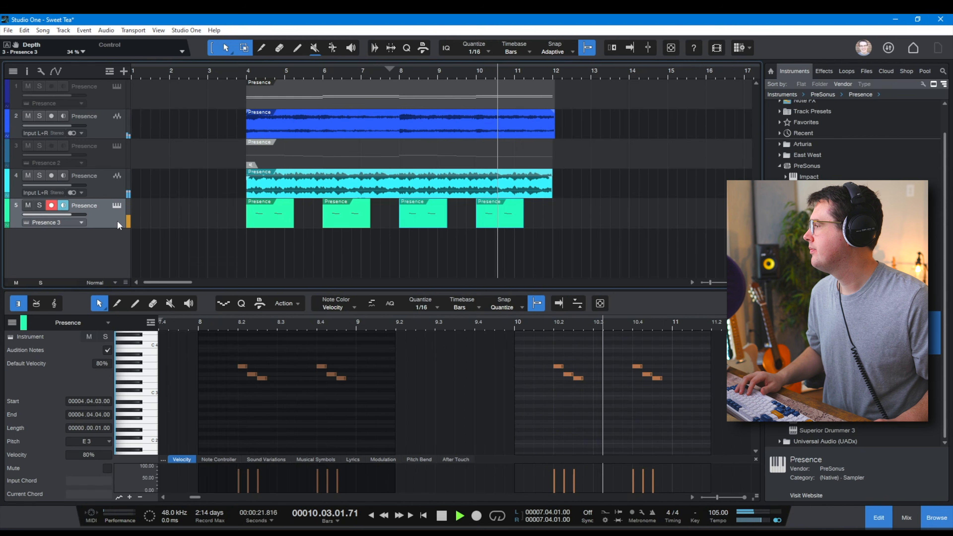
key("space")
left_click_drag(206, 214, 611, 202)
key("g")
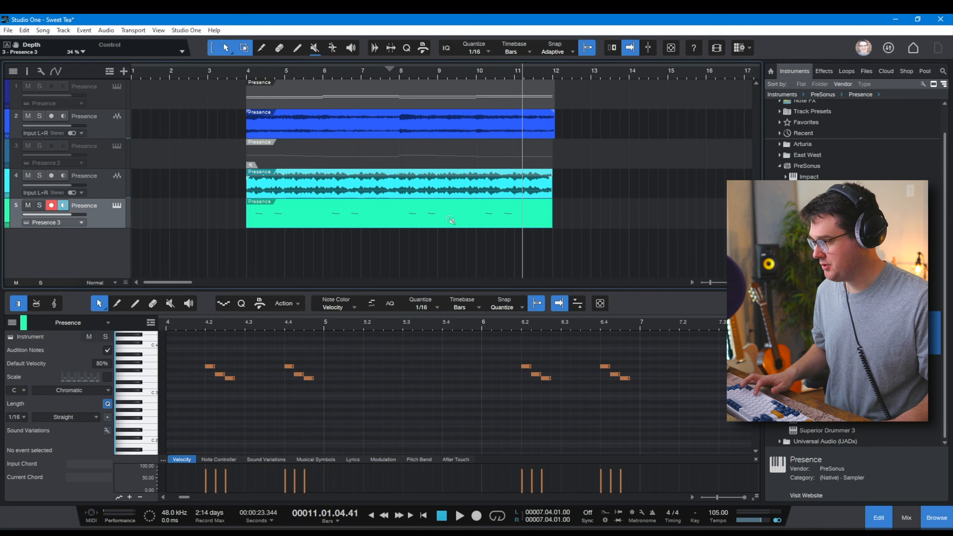
Bounce the merged track 5 part to a new audio track and disable the Presence 3 track.
key("ctrl+b")
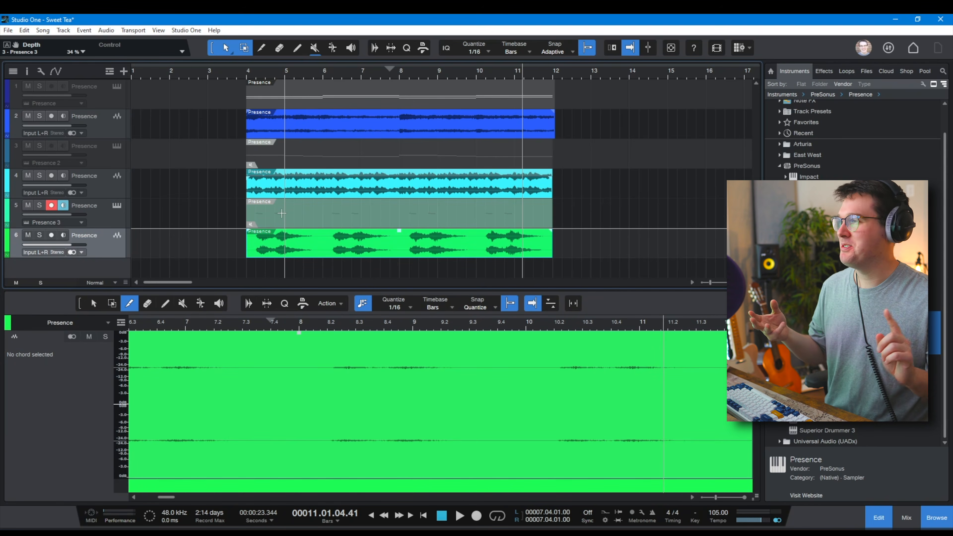
left_click_drag(398, 234, 398, 236)
left_click(113, 222)
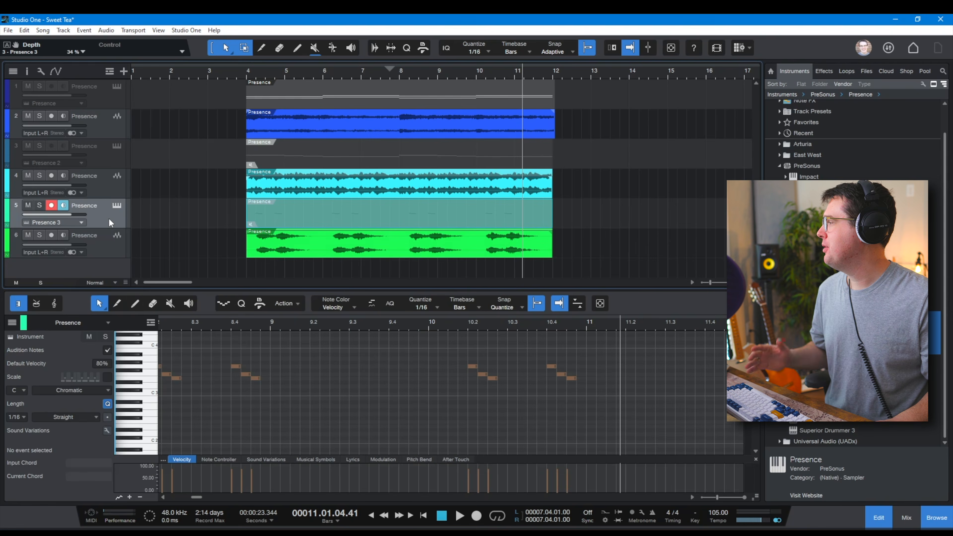
right_click(106, 215)
left_click(152, 327)
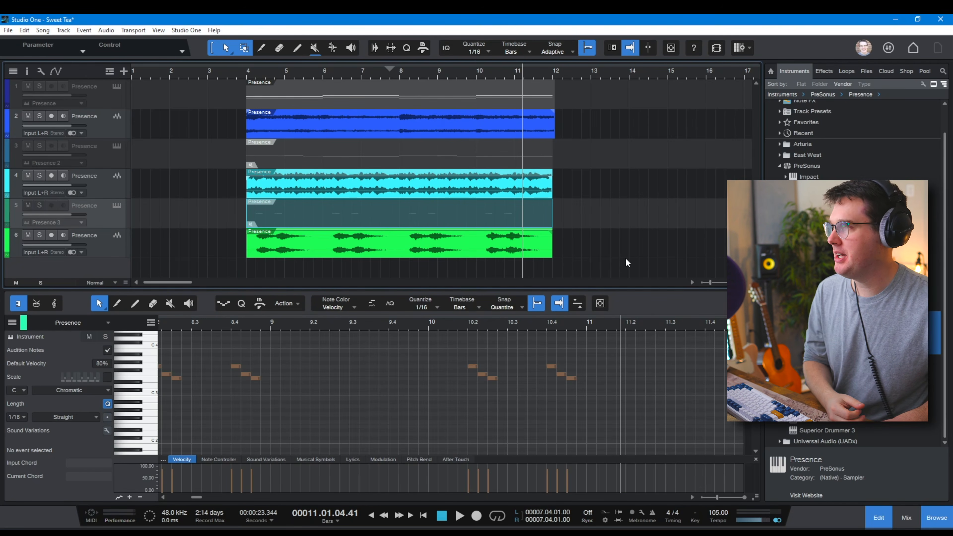
Add a new Presence instrument track below the bounced track 6 audio.
left_click(875, 521)
left_click_drag(825, 334, 268, 274)
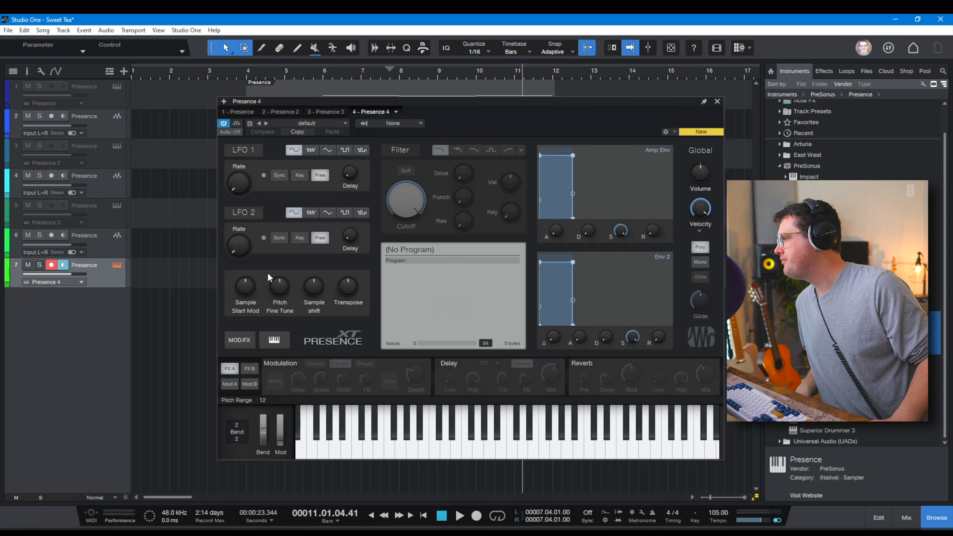
Load the Ocarina preset from Artist Instruments, Winds & Brass into Presence 4 and lower its volume to about -14.3 dB.
left_click(344, 124)
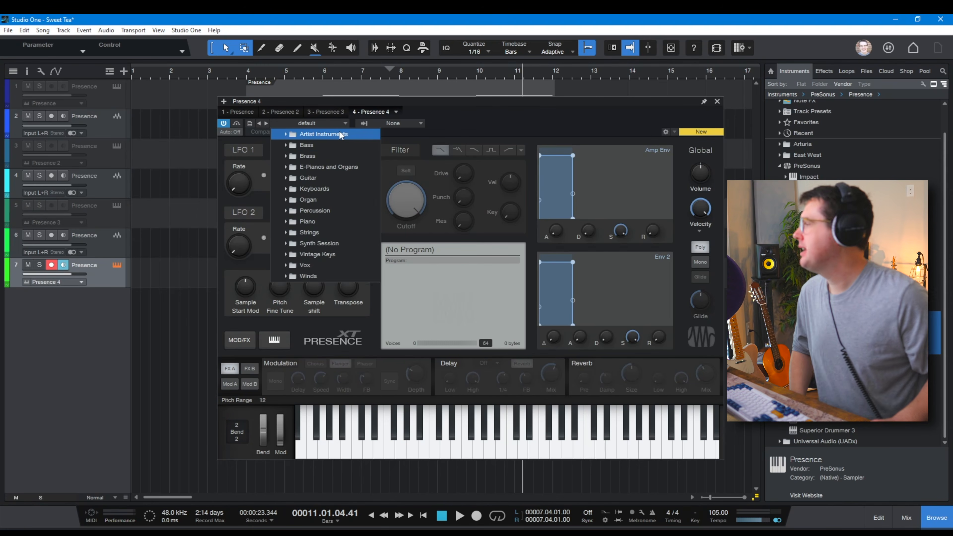
left_click(324, 134)
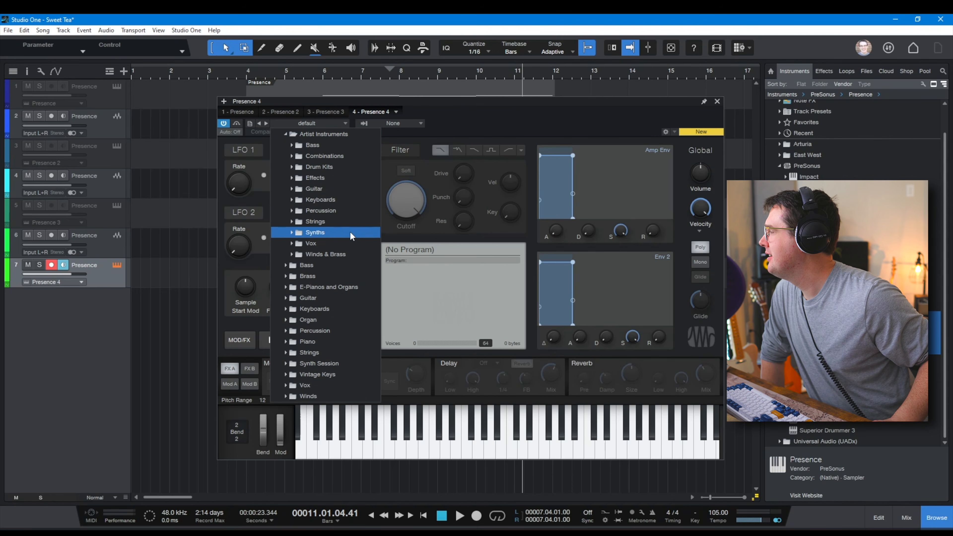
left_click(349, 254)
scroll(347, 283, "down", 3)
scroll(347, 283, "down", 4)
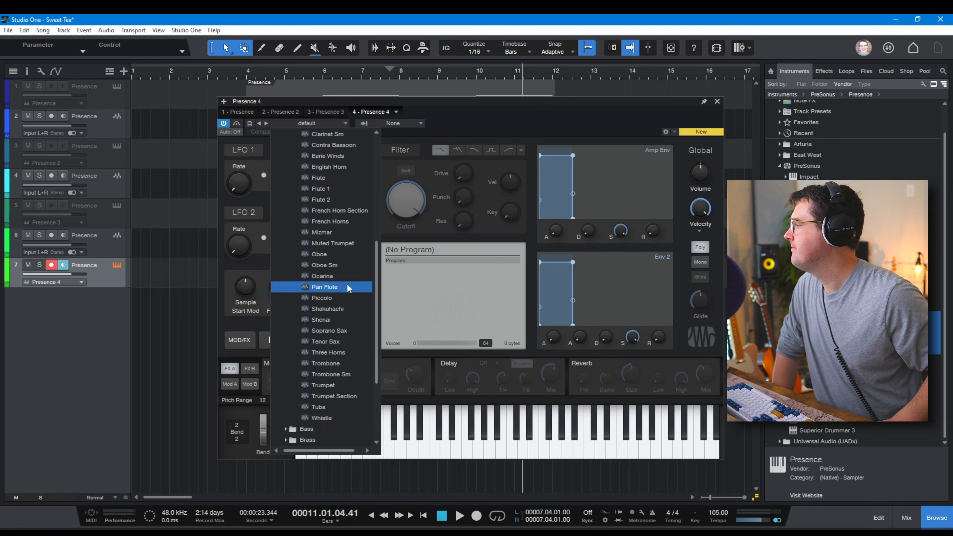
scroll(347, 283, "down", 1)
left_click(345, 268)
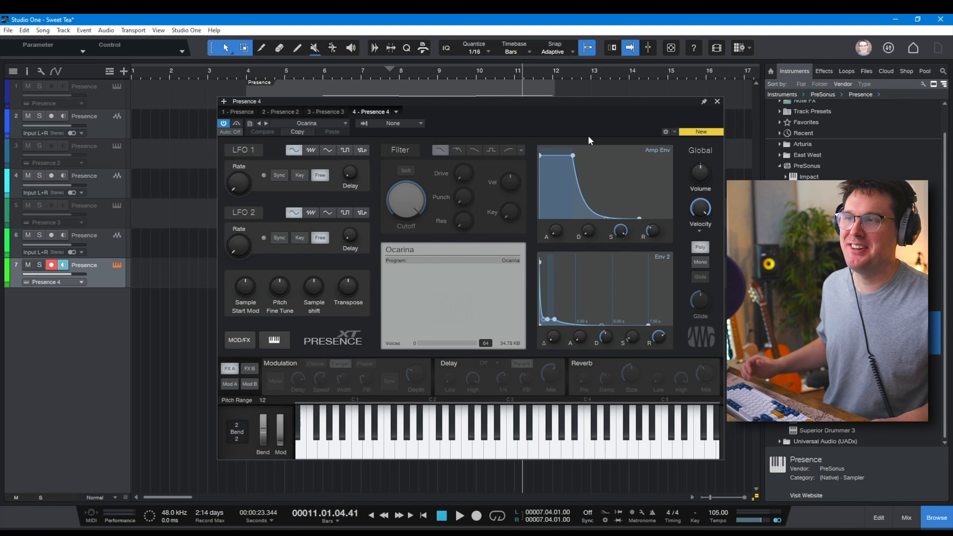
left_click_drag(437, 447, 502, 447)
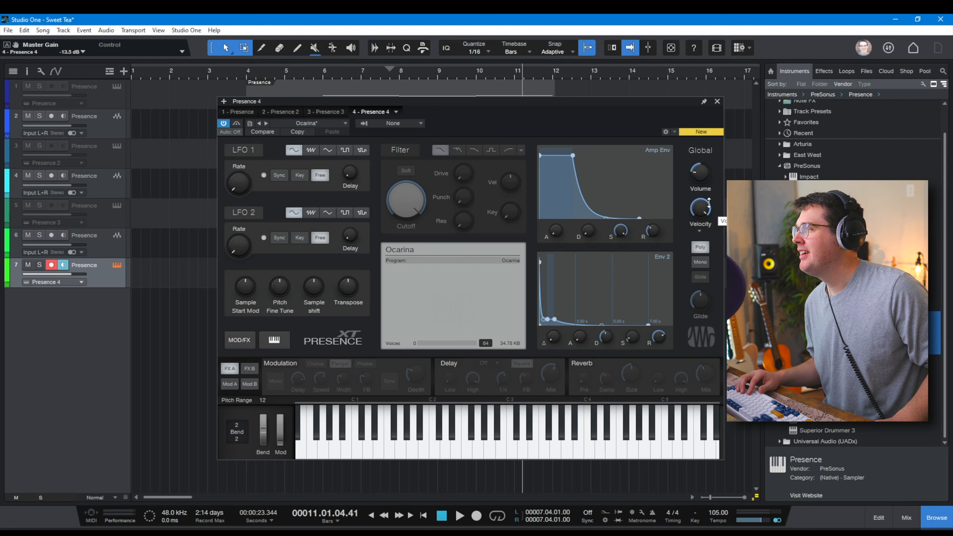
left_click(717, 103)
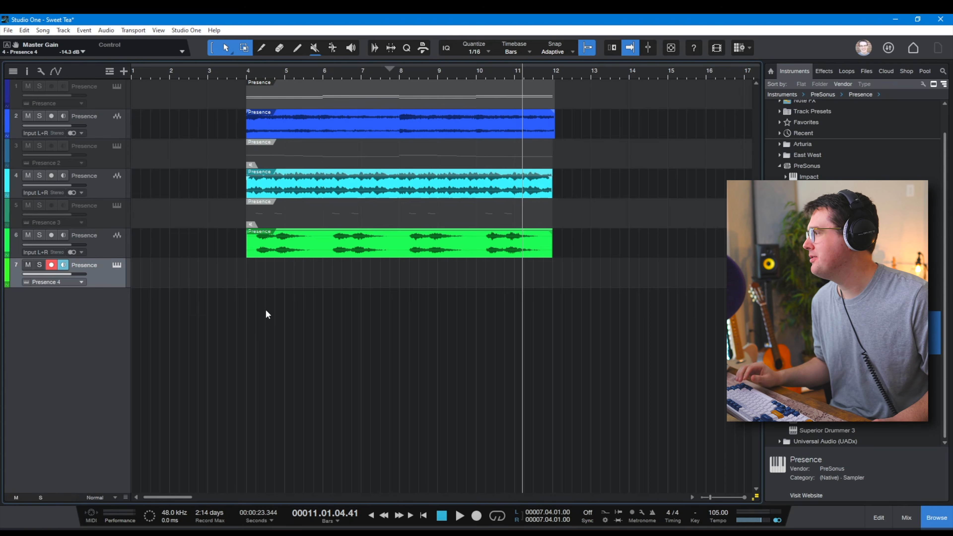
Create an empty part on track 7 from bar 4 to just past bar 6, open it for note editing and play from bar 4.
double_click(249, 270)
left_click_drag(283, 284, 331, 284)
double_click(304, 277)
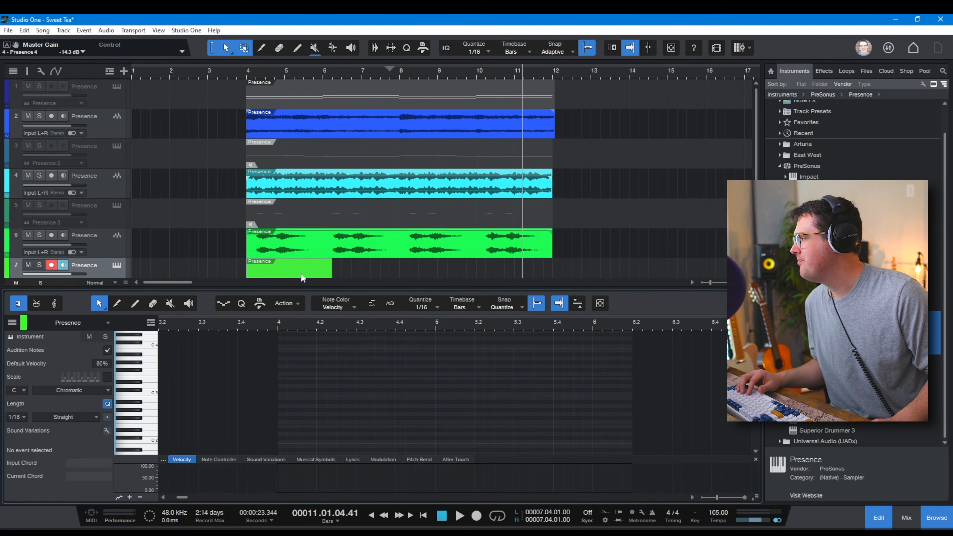
left_click(280, 325)
key("space")
scroll(429, 357, "up", 5)
key("space")
Enter a run of sixteenth notes from 5.01.02, rising by semitones from C4 to D#4, followed by three G4 notes.
double_click(436, 363)
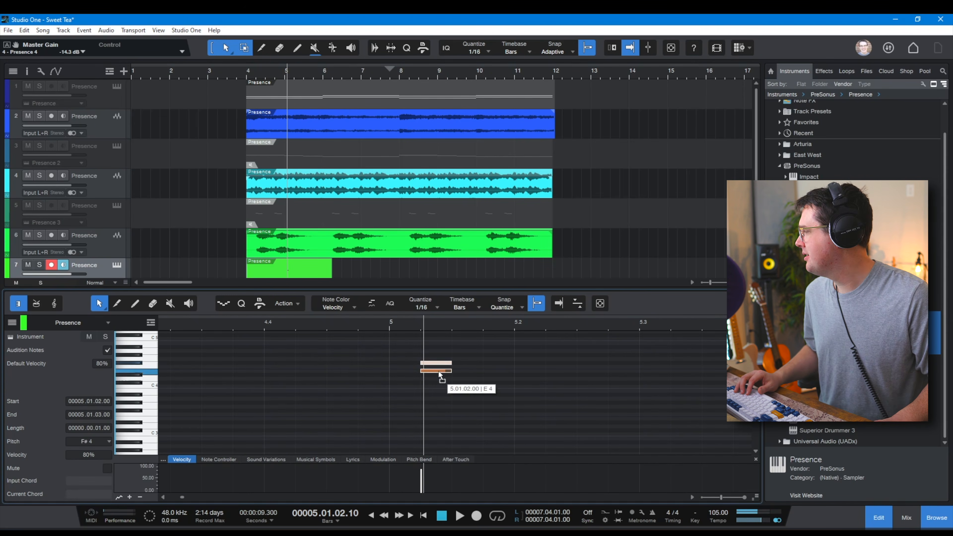
left_click_drag(437, 364, 437, 390)
key("Up")
key("d")
key("Up")
key("d")
key("Up")
key("d")
key("Up")
key("d")
key("Up")
key("Up")
key("Up")
key("Up")
key("d")
key("d")
Lower the fourth note of the run to C#4 and raise the sixth to A4 while auditioning the phrase.
key("space")
left_click_drag(380, 325, 381, 314)
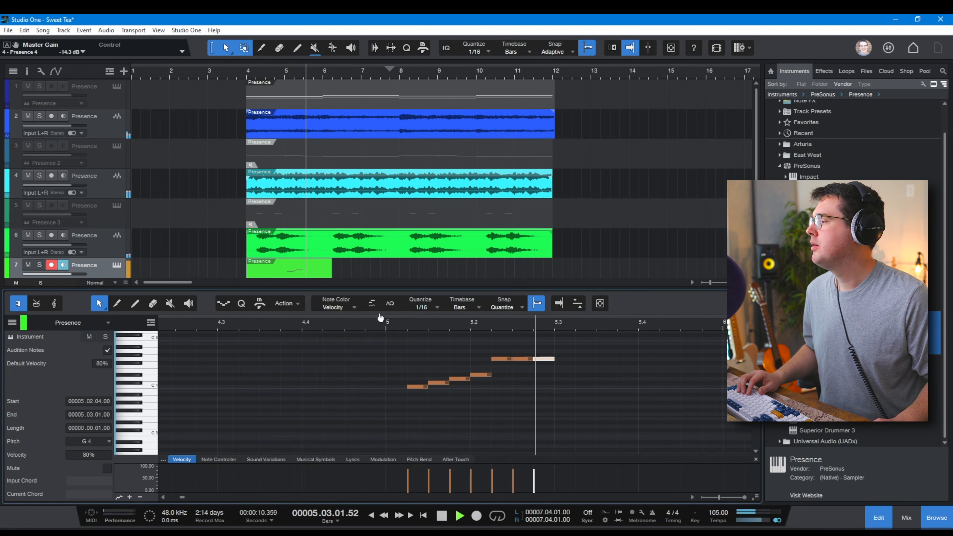
key("space")
key("space")
key("space")
left_click_drag(453, 375, 485, 352)
key("space")
key("space")
key("space")
key("space")
Add a G#4 note at 5.03.01, audition from bar 5 and lengthen the new note to two sixteenths.
left_click(497, 359)
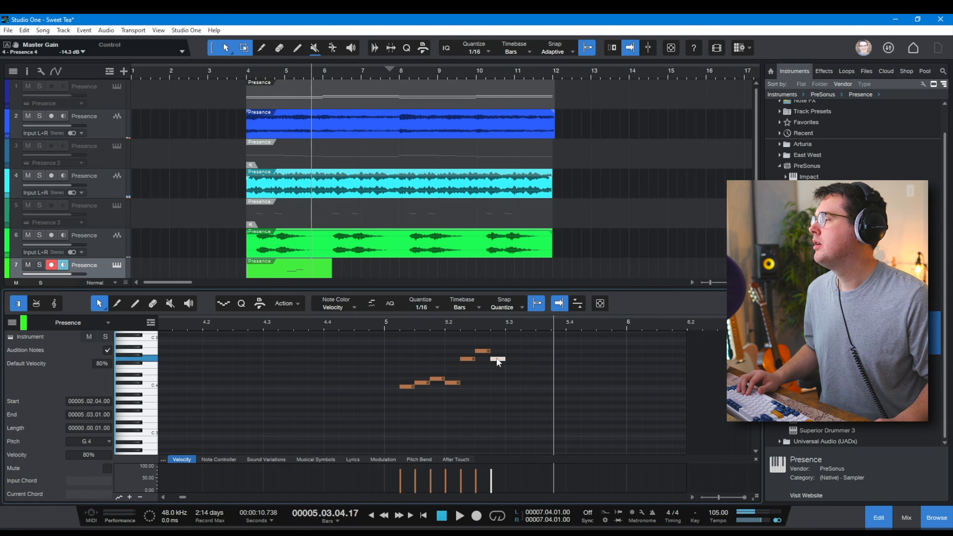
left_click(387, 325)
key("space")
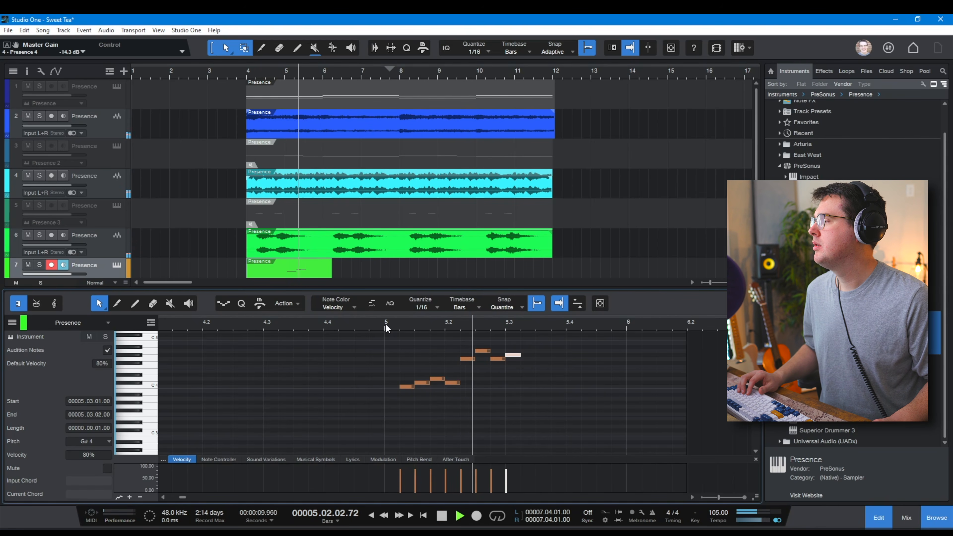
key("space")
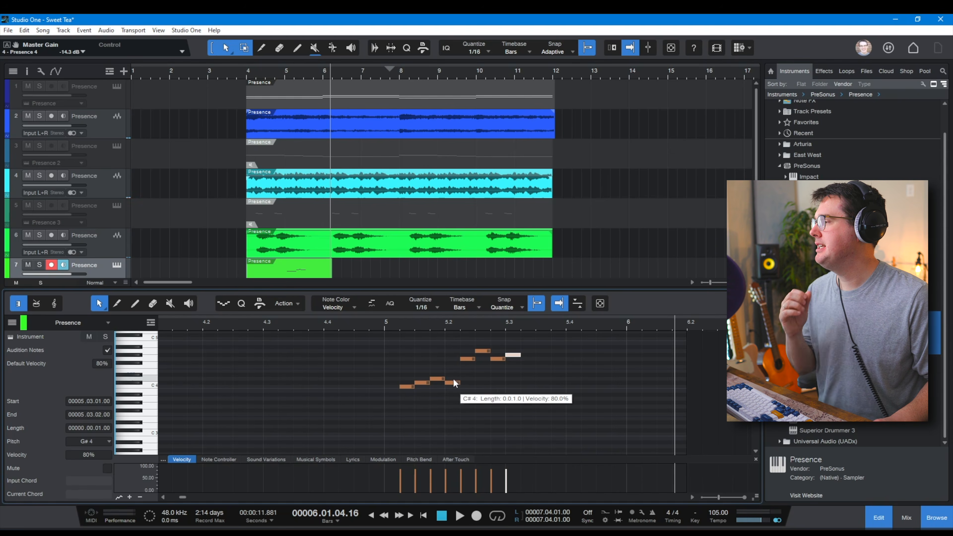
left_click_drag(521, 354, 536, 355)
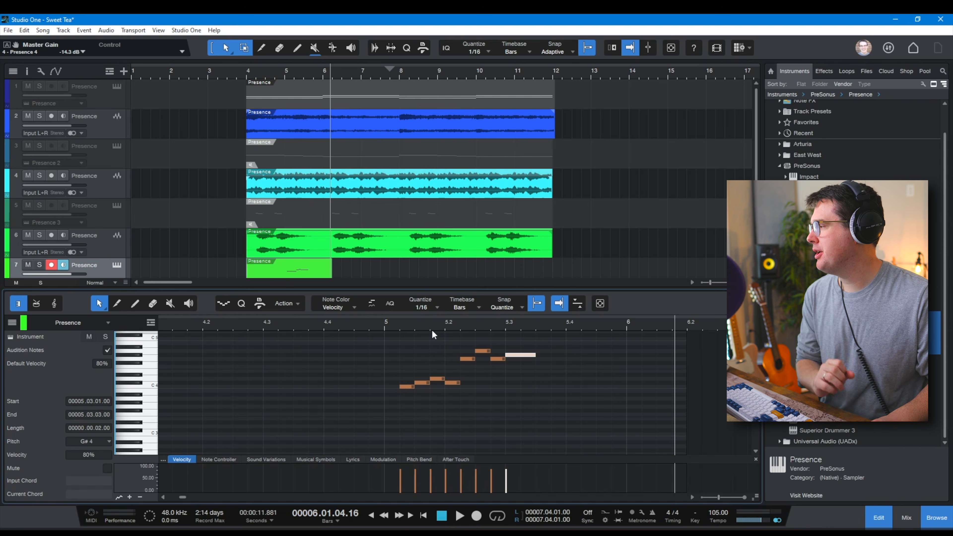
Set the note editor's quantize to 1/32.
left_click(432, 311)
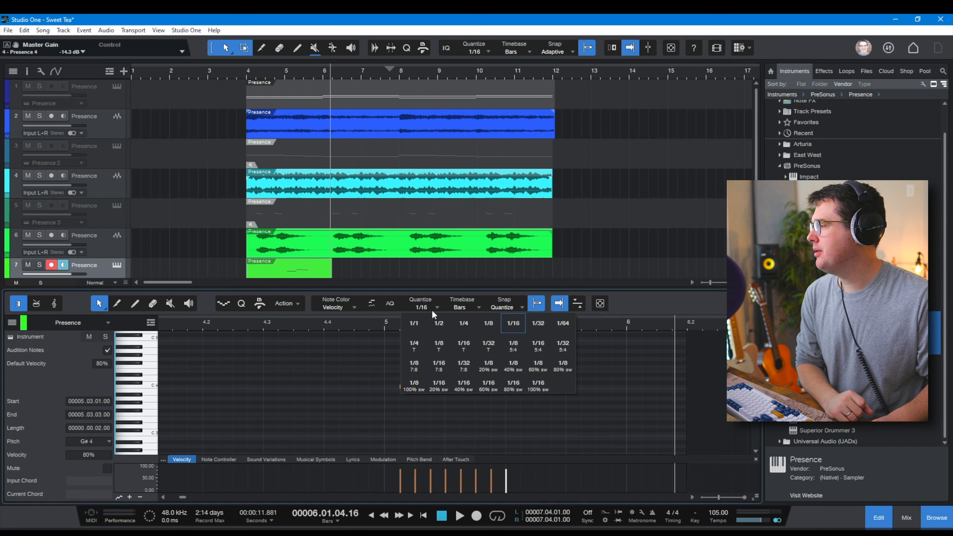
left_click(538, 323)
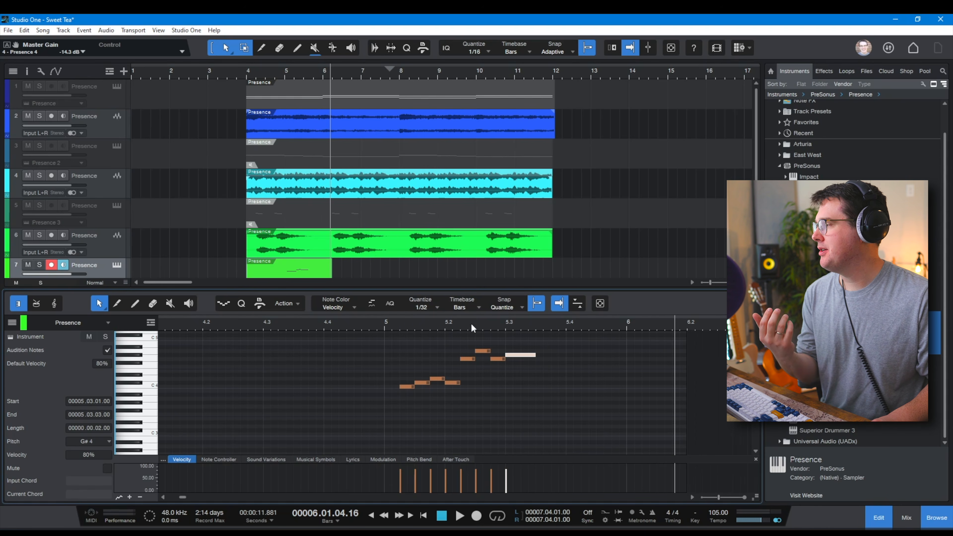
left_click_drag(471, 324, 470, 337)
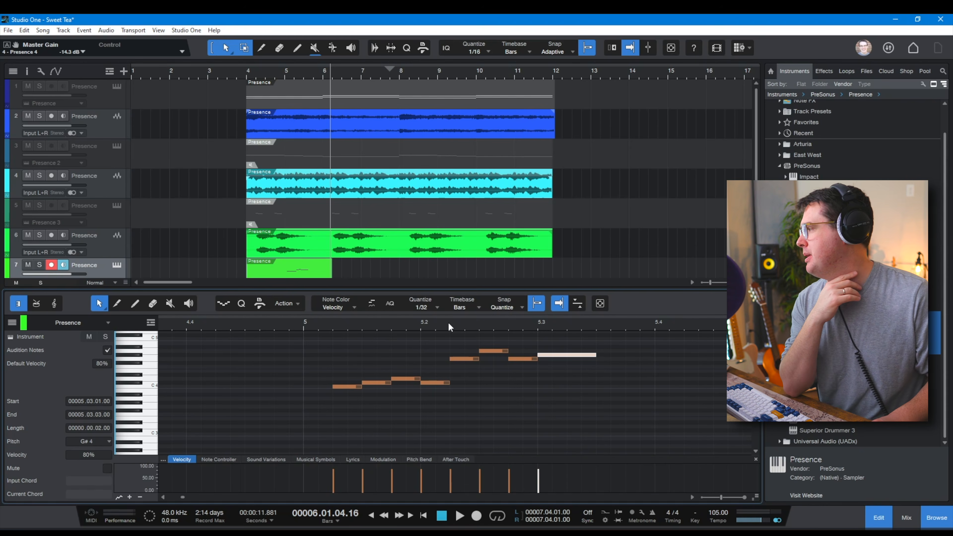
Set the note editor's quantize to 1/16 triplets and audition the phrase from bar 5.
left_click(434, 307)
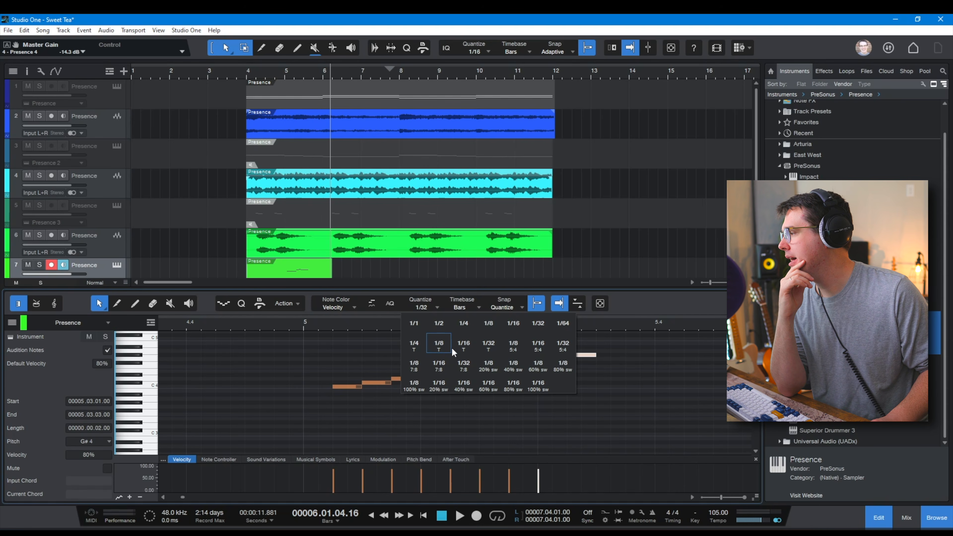
left_click(458, 346)
left_click(307, 326)
key("space")
key("space")
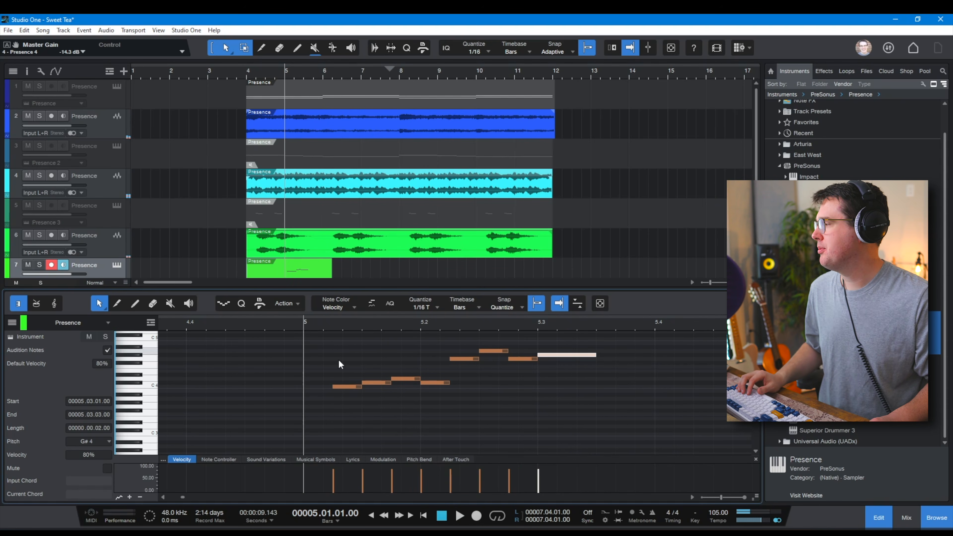
Respace the bar 5 notes on the triplet grid, starting with C4, D4 and E4 and ending on A4, and audition.
left_click_drag(348, 387, 401, 370)
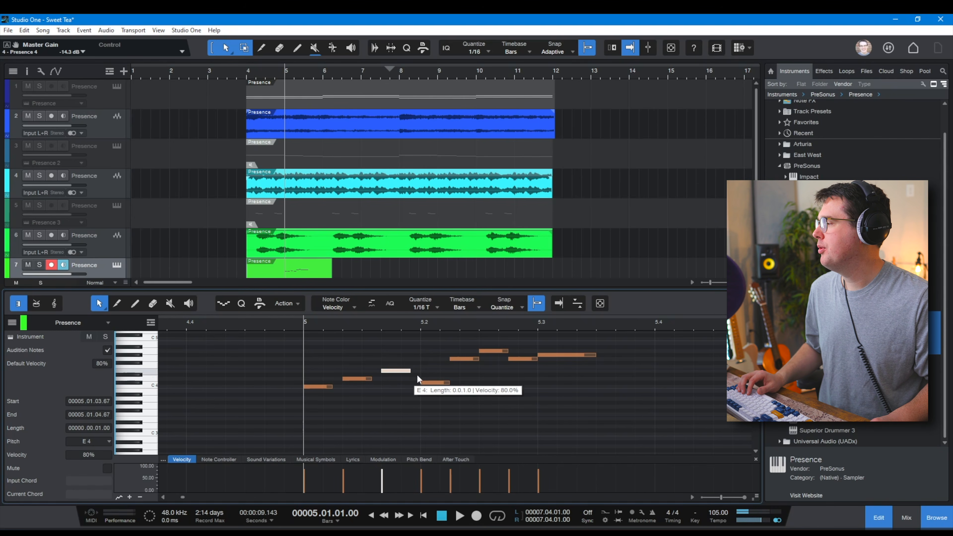
left_click(437, 383)
left_click(463, 361)
left_click(496, 351)
left_click(531, 360)
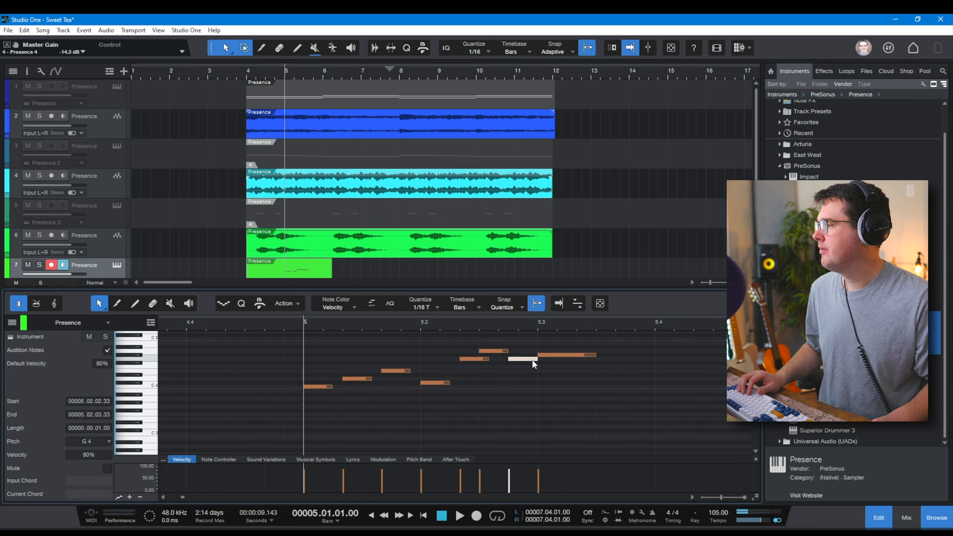
left_click_drag(562, 355, 562, 351)
left_click_drag(509, 359, 518, 359)
left_click(264, 323)
key("space")
Delete the opening group of notes in bar 5, paste notes near the start of the bar and audition.
left_click_drag(304, 346, 438, 408)
key("Delete")
left_click(301, 320)
key("ctrl+v")
left_click(251, 322)
key("space")
Rearrange the upper notes of the bar 5 phrase and audition the change.
scroll(251, 322, "down", 3)
left_click(299, 331)
key("space")
left_click_drag(397, 351, 470, 351)
scroll(379, 332, "up", 4)
left_click_drag(464, 351, 587, 371)
scroll(564, 328, "down", 5)
key("space")
key("space")
Lower the selected notes by two semitones and audition from bar 5.
key("Down")
key("Down")
left_click(349, 323)
key("space")
key("space")
Duplicate the selection twice, raising the first copy one semitone and lowering the second three semitones, and audition.
key("d")
key("Up")
key("d")
key("Down")
key("Down")
key("Down")
key("space")
key("space")
key("space")
key("space")
Shift the later group of bar 5 melody notes further along at the same pitch and audition.
left_click_drag(328, 336, 416, 371)
left_click_drag(430, 337, 613, 389)
left_click_drag(446, 363, 489, 363)
left_click(353, 326)
key("space")
key("space")
Add a G4 note late in bar 5, move the neighbouring note earlier and up to A4, and audition.
double_click(602, 363)
left_click_drag(613, 364, 549, 355)
left_click(353, 325)
key("space")
key("space")
left_click(353, 324)
key("space")
key("space")
Move the closing group of melody notes later in bar 5 and lower in pitch, and audition.
left_click_drag(466, 337, 615, 388)
left_click_drag(489, 363, 555, 389)
left_click(352, 325)
key("space")
key("space")
left_click(348, 325)
key("space")
key("space")
Adjust the timing of the A4 note near beat 3 of bar 5 and audition from bar 5.
left_click_drag(489, 355, 511, 355)
left_click(351, 327)
key("space")
key("space")
Move the notes after beat 2 of bar 5 later and up two semitones, and audition.
left_click_drag(417, 341, 456, 370)
left_click_drag(421, 363, 521, 355)
left_click(339, 325)
key("space")
key("space")
Duplicate the first G4 note of bar 5, place the copy an octave lower on G3 as a bass note and audition.
left_click(354, 363)
key("d")
left_click_drag(373, 363, 365, 410)
left_click(333, 326)
key("space")
key("space")
Move one bass note up to A3 and the last one down to F3 at beat 4 of bar 5, and audition.
left_click_drag(467, 410, 429, 402)
left_click_drag(620, 411, 555, 420)
left_click(342, 326)
key("space")
key("space")
Shift the opening melody notes of bar 5 later by half a beat and audition from just before the bar.
left_click_drag(351, 337, 418, 368)
left_click_drag(355, 363, 387, 364)
left_click(340, 326)
key("space")
key("space")
Delete the A3 bass note and extend the first G3 bass note to 5.03.01.
left_click(461, 402)
key("Delete")
left_click_drag(413, 411, 479, 411)
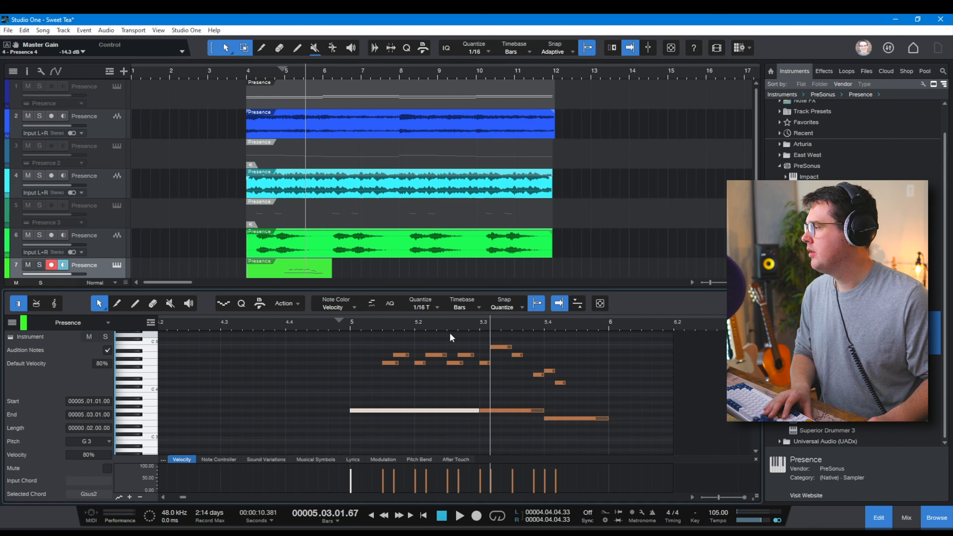
Shift the opening melody notes of bar 5 half a beat later and the following notes one beat later, and audition.
left_click_drag(449, 336, 574, 389)
left_click_drag(454, 363, 519, 363)
left_click_drag(360, 333, 460, 366)
left_click_drag(388, 363, 421, 363)
left_click(330, 328)
key("space")
key("space")
left_click_drag(593, 364, 636, 388)
left_click_drag(628, 383, 673, 387, "alt")
Delete the F3 bass note at beat 4 of bar 5, extend the preceding G3 bass note to 6.01.01, and audition.
left_click(574, 418)
key("Delete")
left_click_drag(543, 411, 609, 411)
left_click(339, 326)
key("space")
key("space")
Lengthen the A4 note and the later B4 note by half a beat, adjust the G4 between them, and audition.
left_click_drag(479, 355, 511, 355)
left_click_drag(575, 347, 609, 347)
left_click(355, 340)
key("space")
key("space")
left_click_drag(554, 363, 576, 363)
key("space")
key("space")
key("space")
key("space")
Raise the first bass note to C4, extend it across all of bar 5, and remove the second bass note on G3.
mouse_move(429, 354)
left_mouse_down()
mouse_move(440, 355)
mouse_move(429, 354)
left_mouse_up()
mouse_move(451, 364)
left_mouse_down()
mouse_move(441, 363)
mouse_move(452, 363)
left_mouse_up()
key("space")
key("space")
key("space")
key("space")
scroll(445, 403, "down", 1)
left_click_drag(445, 403, 445, 382)
left_click(346, 325)
key("space")
key("space")
left_click(488, 403)
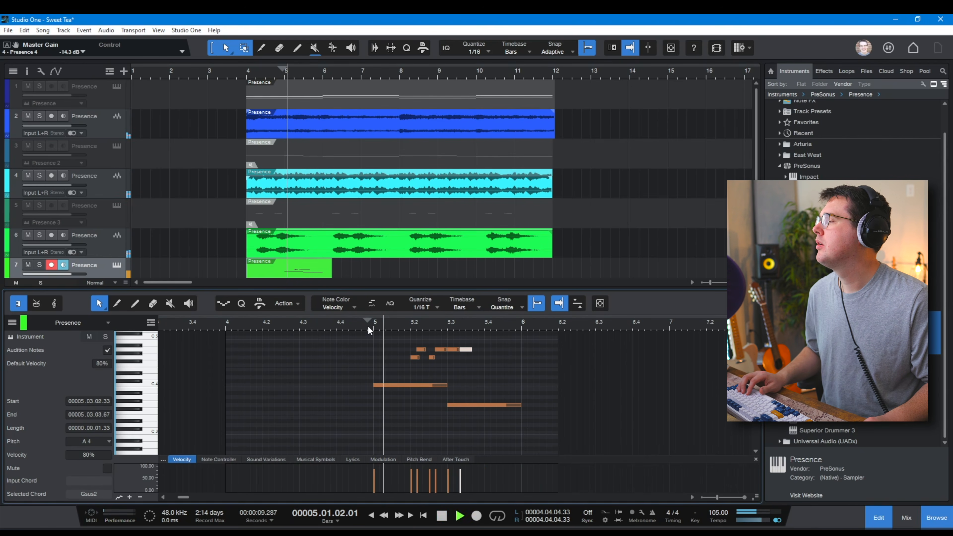
left_click(512, 405)
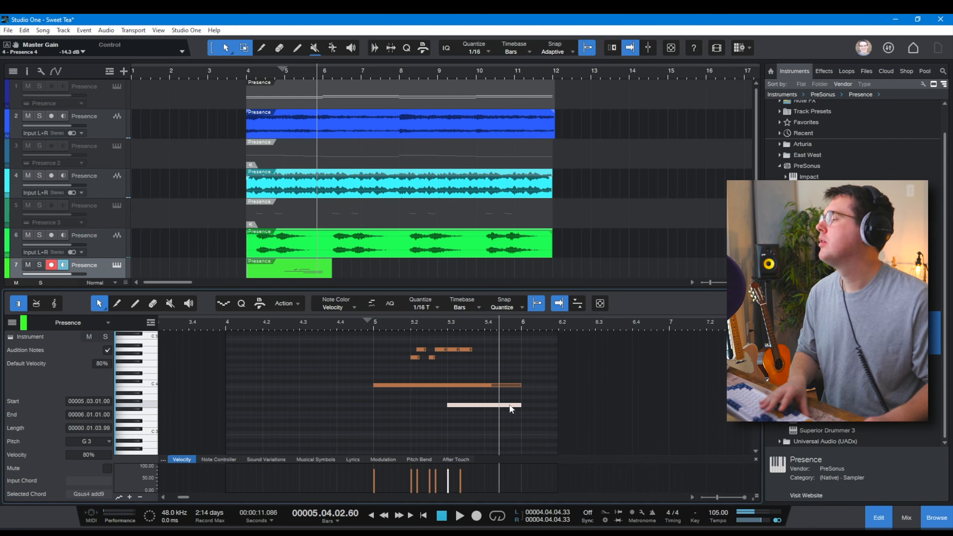
Raise the later melody notes to C5 and add copied notes on C5, D5 and C5 around beat 4 of bar 5.
left_click_drag(432, 343, 475, 362)
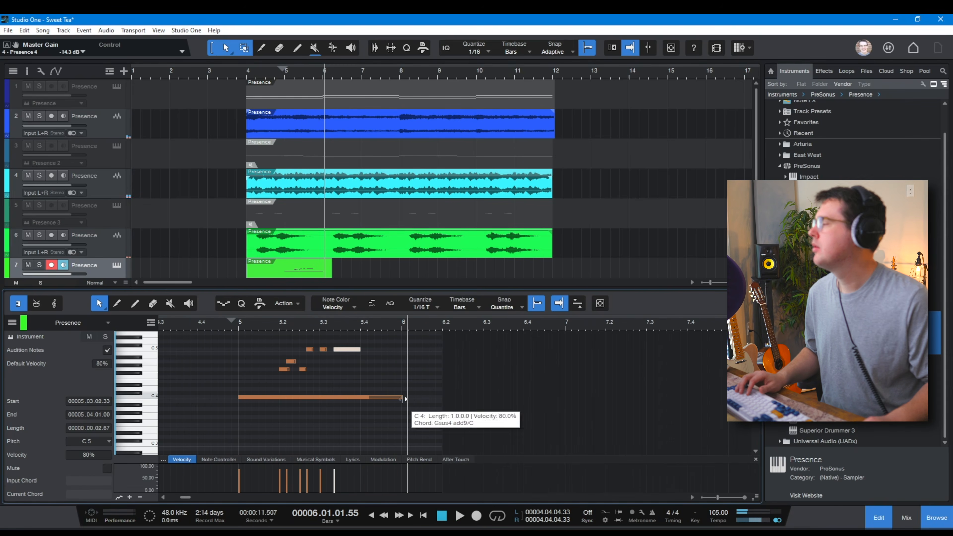
left_click_drag(402, 398, 382, 353)
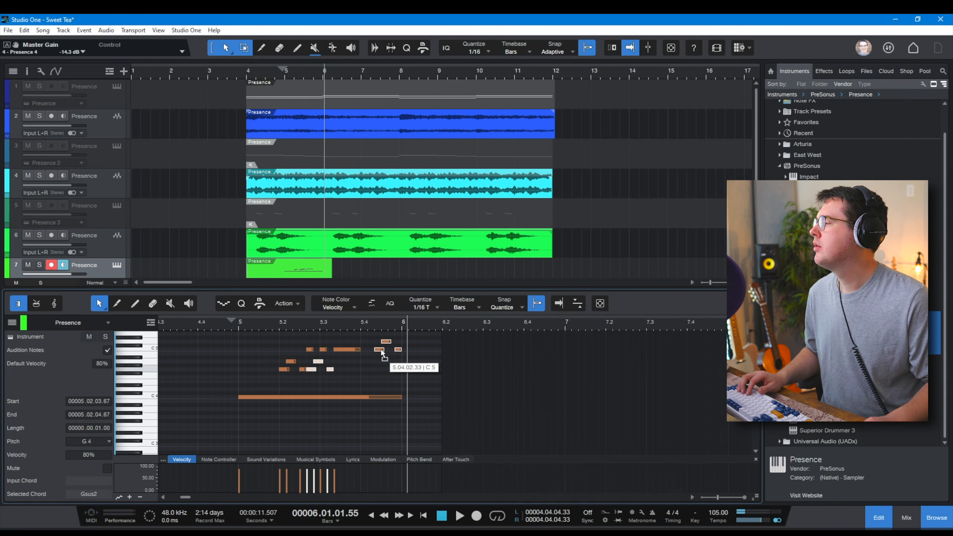
Trim the part's empty first bar so the melody starts at bar 4, raise its A4 note to C5, and audition.
left_click_drag(247, 269, 280, 282)
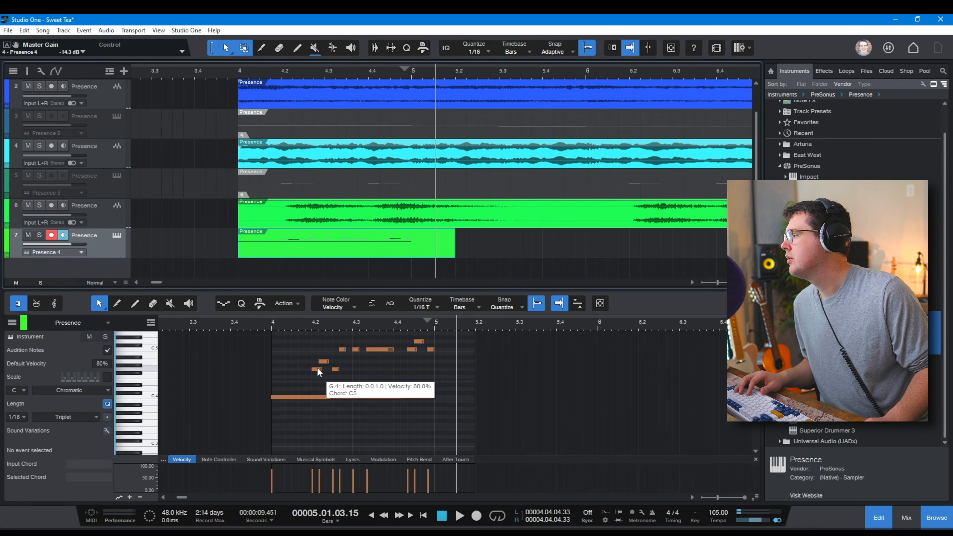
left_click(323, 362)
left_click_drag(324, 361, 324, 350)
key("space")
key("space")
Extend the part and its C4 bass note to two bars, and repeat it through bar 11 with F3, A3 and G3 bass notes.
left_click_drag(402, 334, 439, 356)
left_click_drag(455, 250, 586, 255)
left_click_drag(434, 397, 598, 397)
left_click(439, 379)
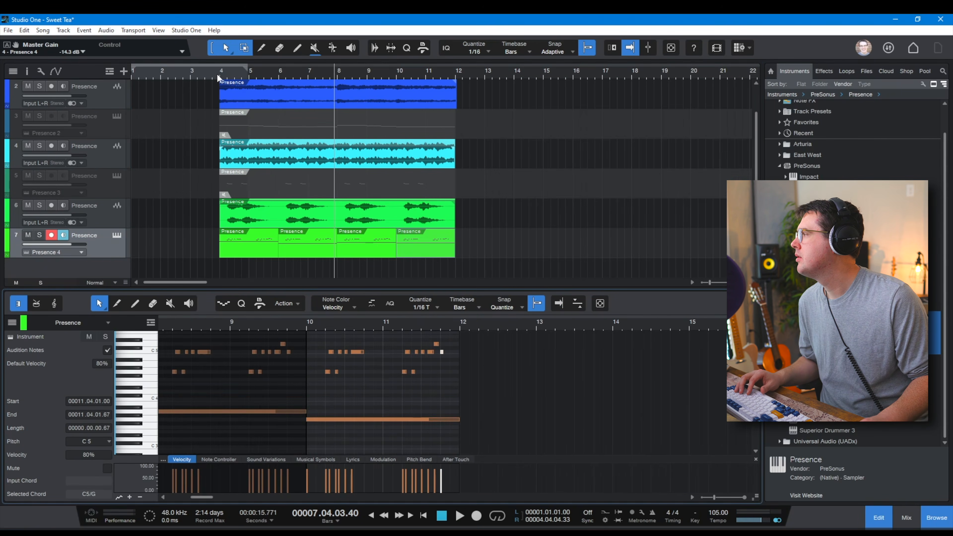
Play from bar 4 while lowering the ocarina's filter cutoff and turning on its reverb with an adjusted mix.
left_click(220, 76)
key("space")
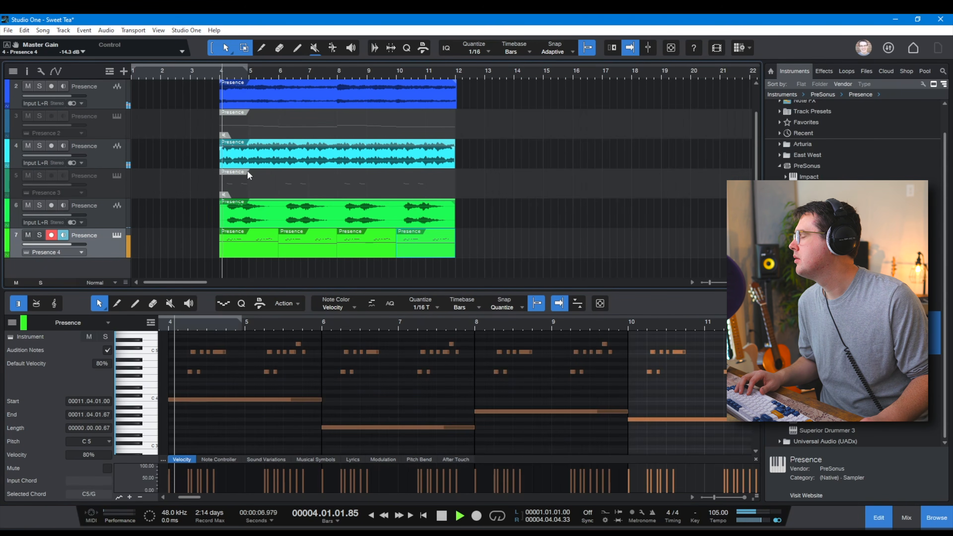
left_click(116, 236)
left_click_drag(406, 199, 406, 215)
left_click(591, 367)
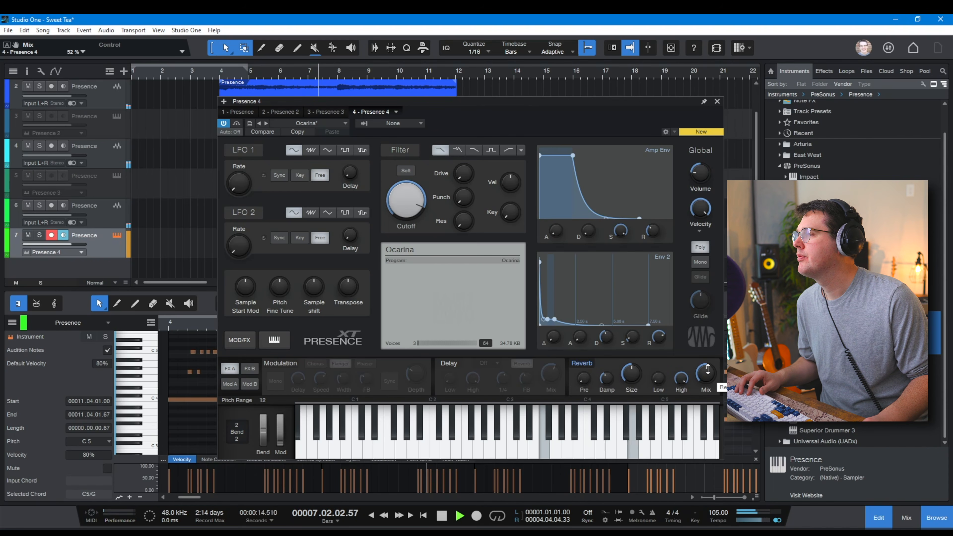
left_click_drag(707, 370, 707, 372)
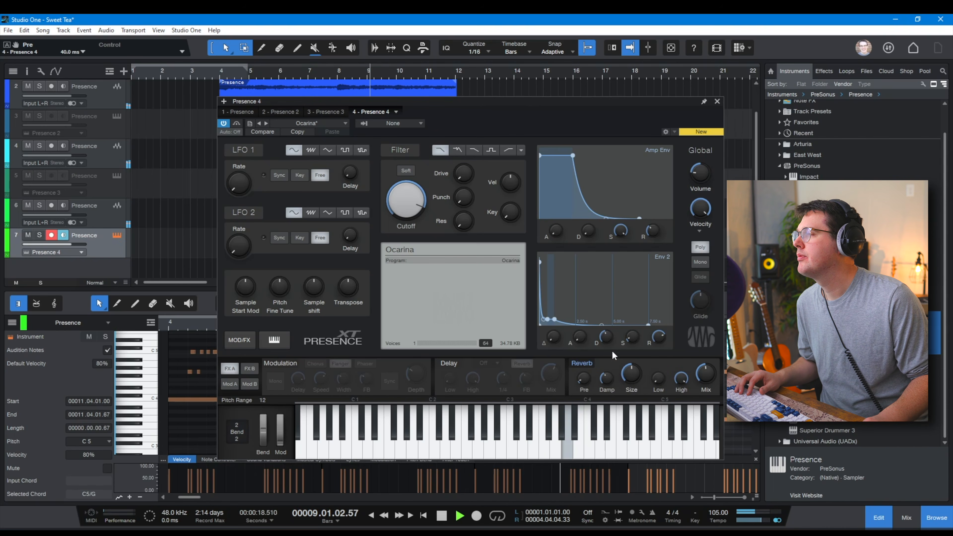
left_click(717, 101)
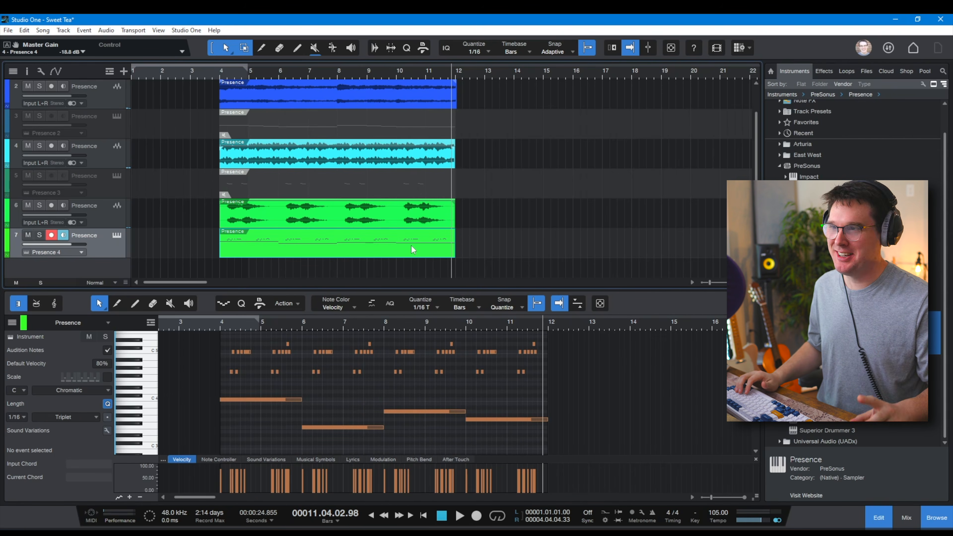
Audition the layered arrangement from bar 4 and set the loop range from bar 4 to bar 12.
left_click(217, 71)
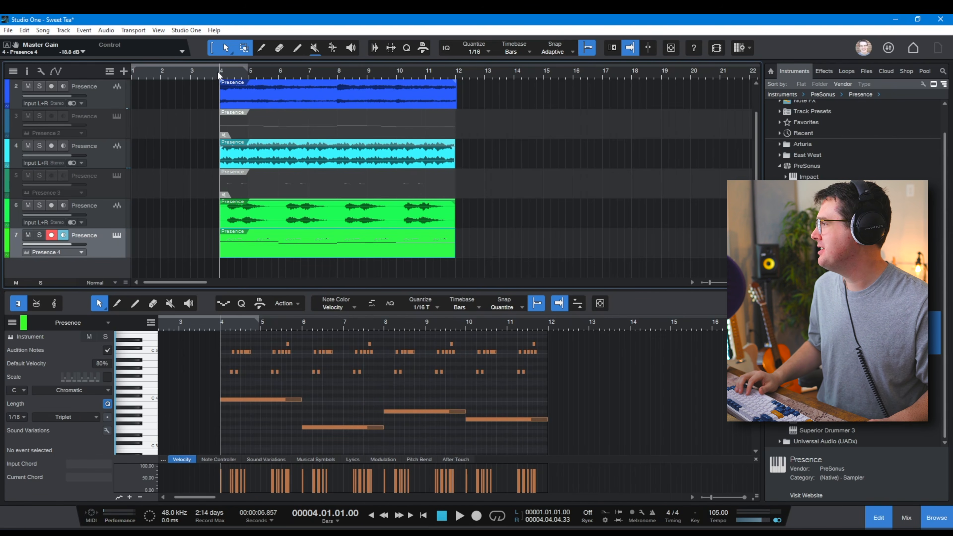
key("space")
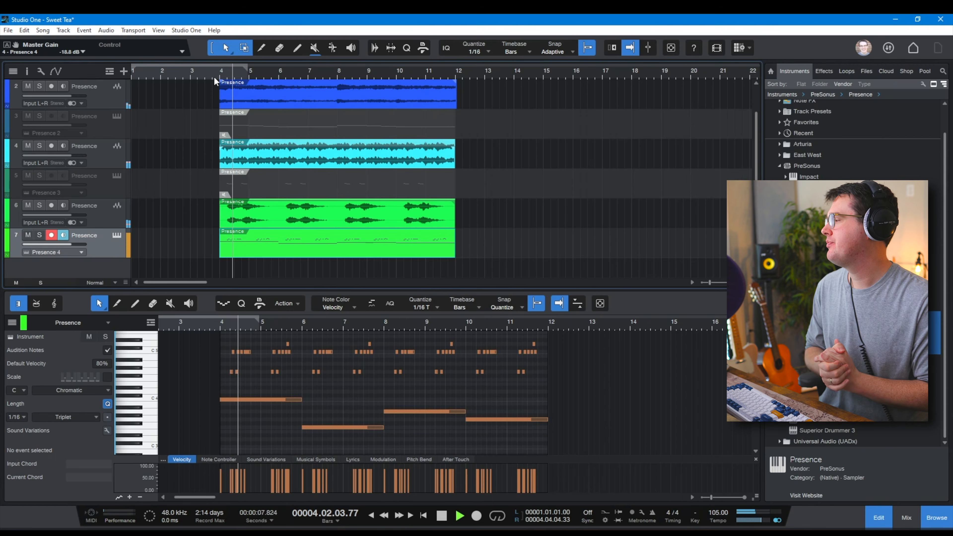
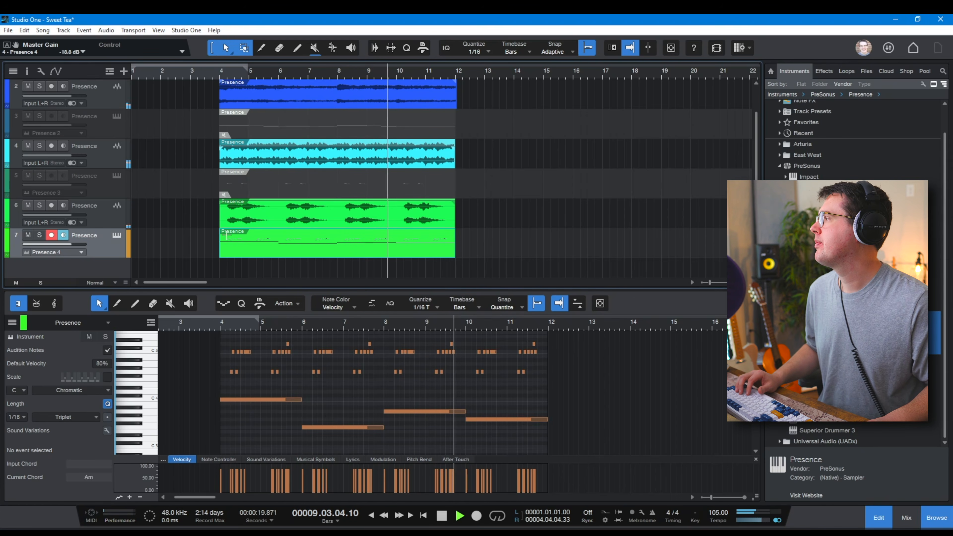
left_click_drag(221, 74, 467, 111)
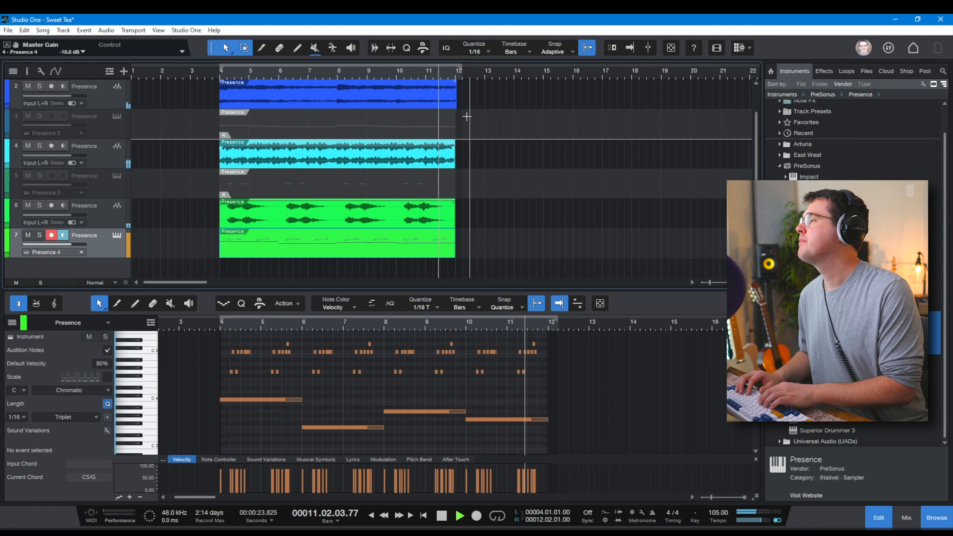
key("space")
Add another Presence instrument track and load the Gritty 909 kit from the Artist Instruments drum kits.
key("f")
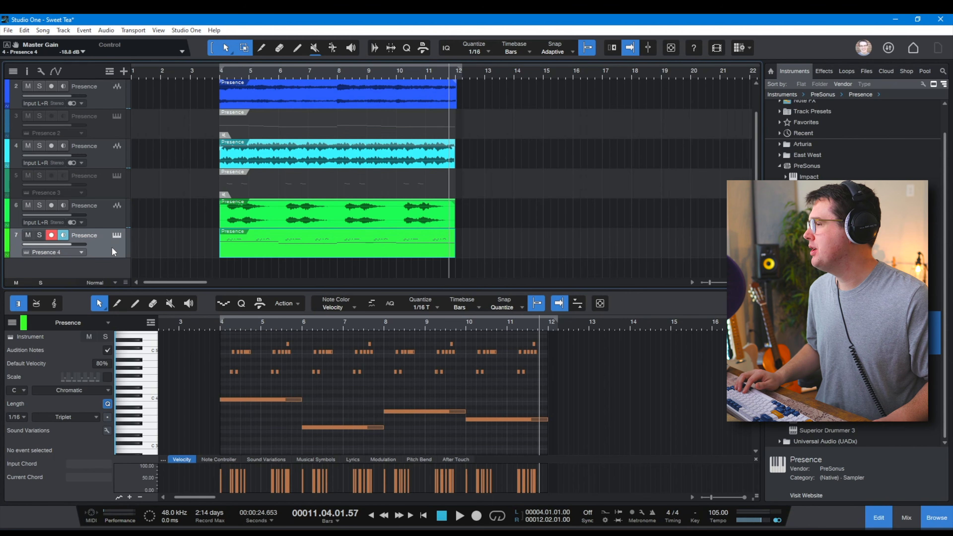
left_click_drag(825, 333, 252, 270)
left_click(339, 124)
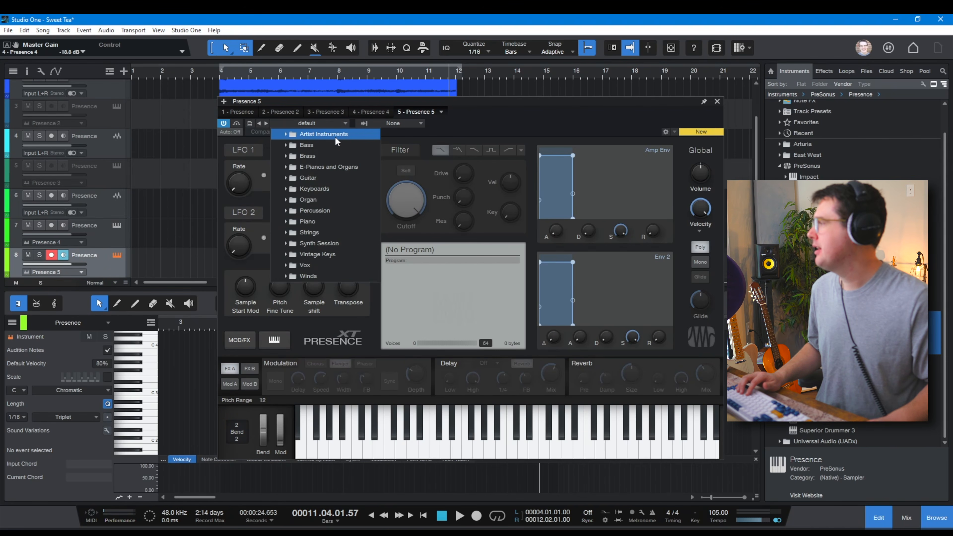
left_click(334, 137)
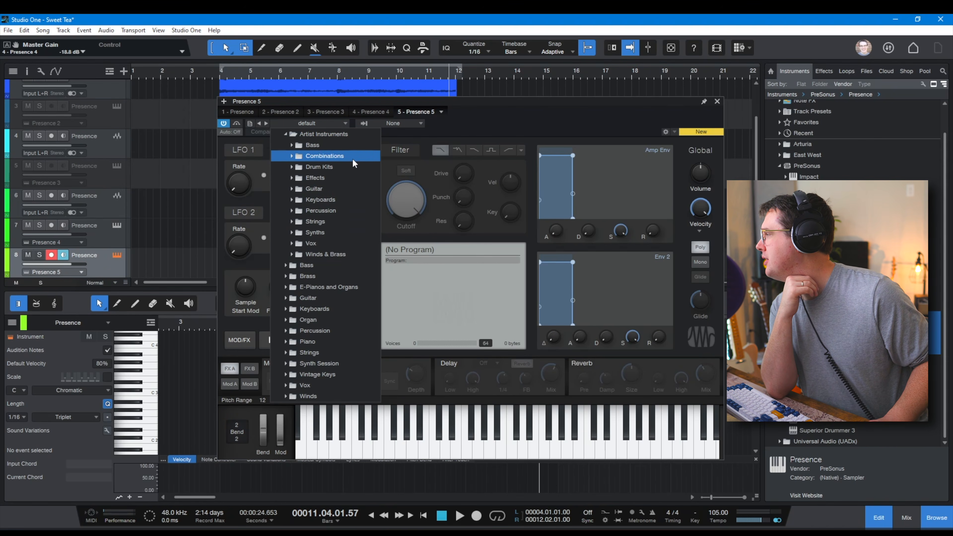
left_click(350, 169)
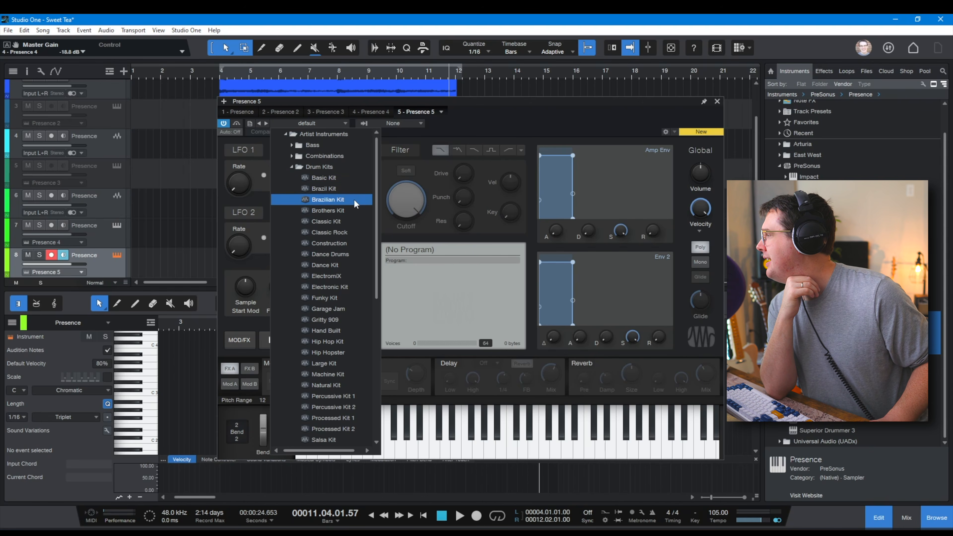
scroll(354, 240, "down", 1)
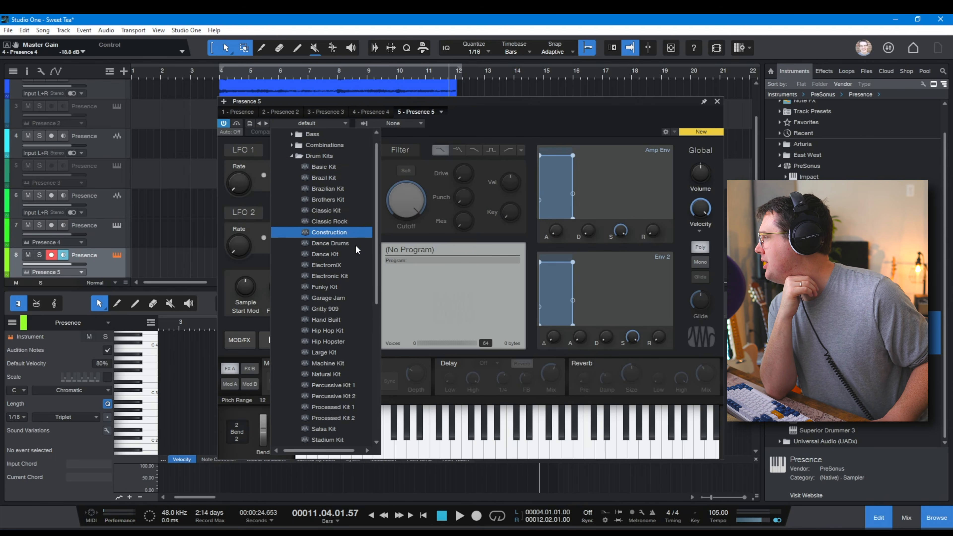
scroll(355, 253, "down", 7)
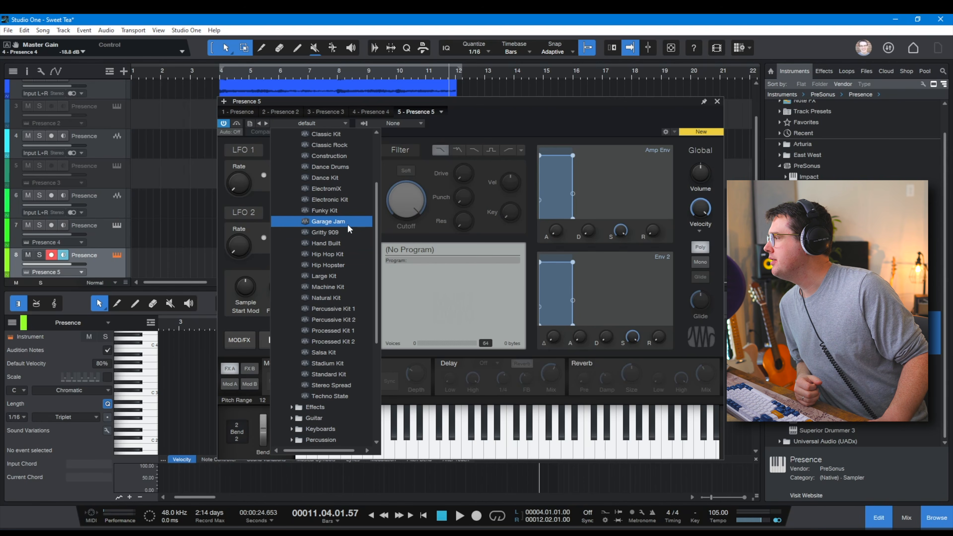
left_click(352, 233)
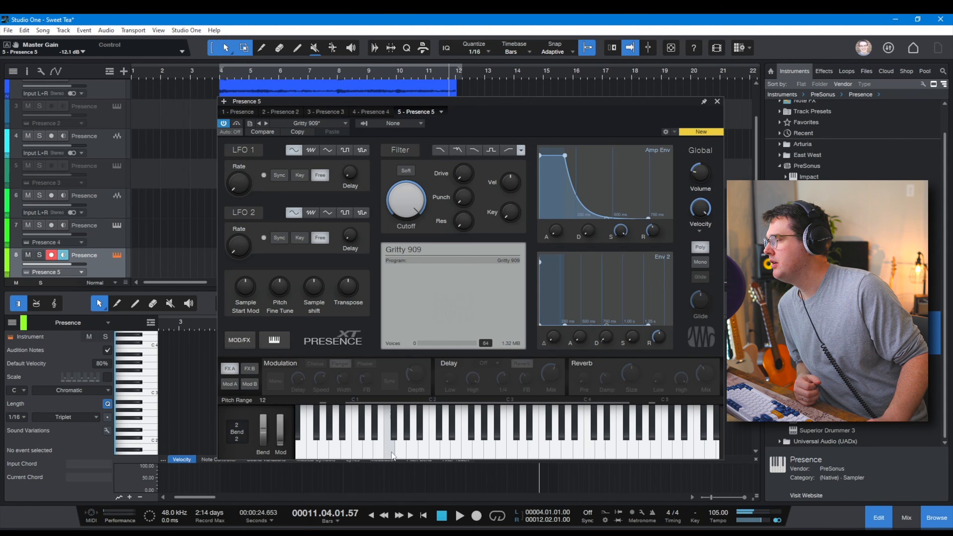
Audition the kit's low sounds around C1 on the virtual keyboard and close the instrument window.
left_click(358, 450)
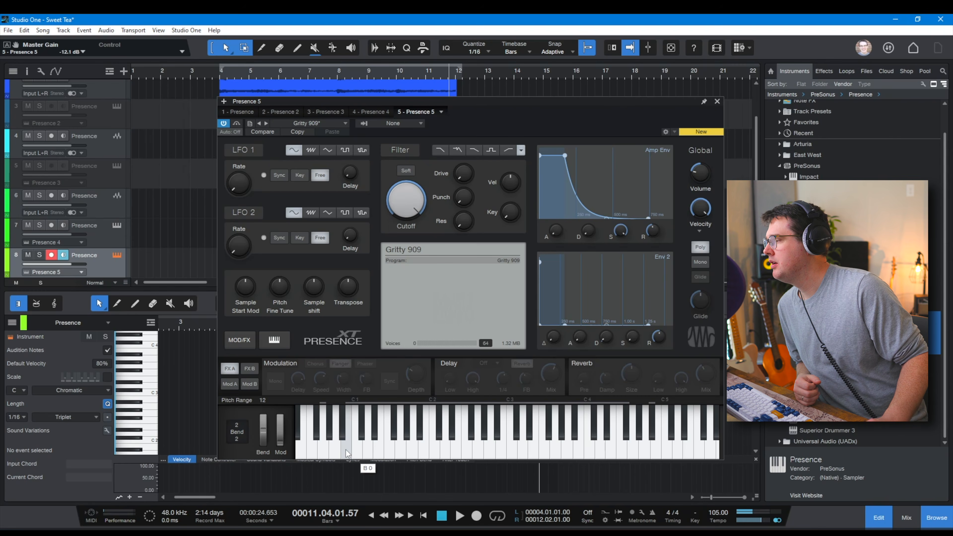
left_click(357, 452)
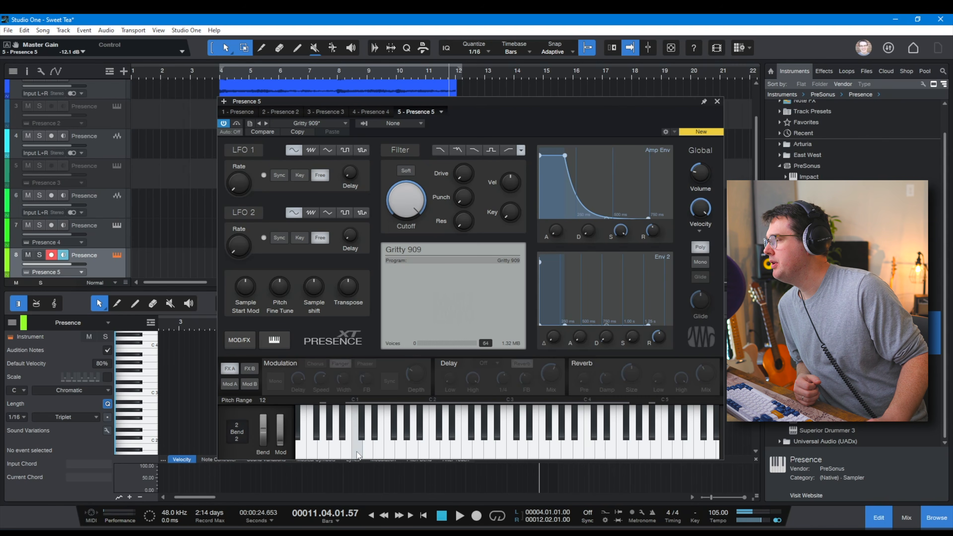
left_click(716, 102)
Create an empty part on the drum kit track from bar 4 and trim its end to bar 12.
double_click(233, 274)
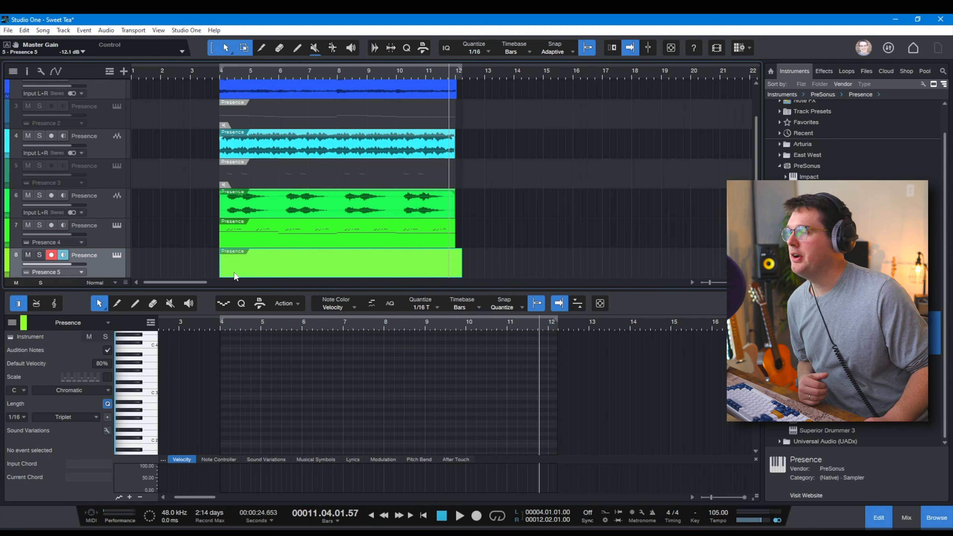
scroll(408, 220, "down", 1)
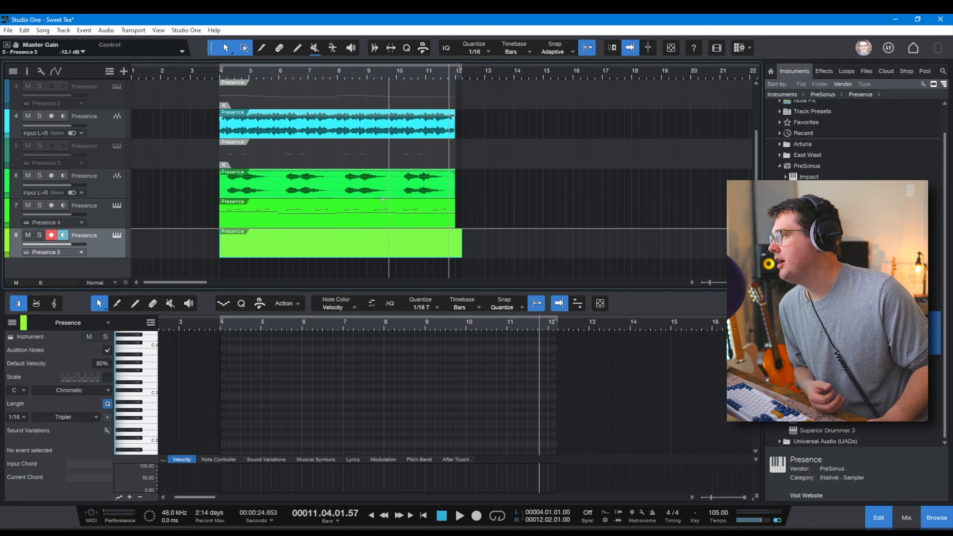
left_click_drag(461, 255, 453, 255)
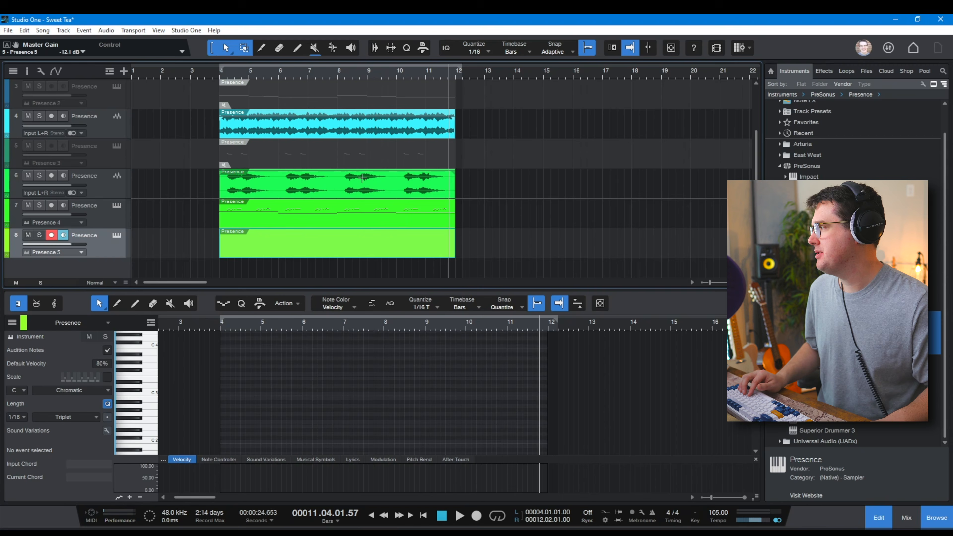
Place a short drum note on C1 at 4.01.01 and play from bar 4.
left_click(224, 76)
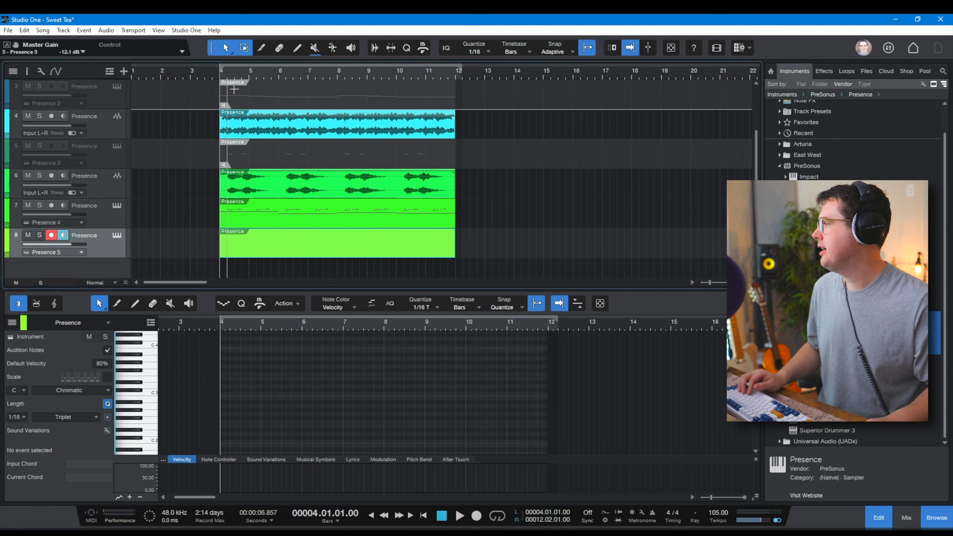
scroll(236, 434, "down", 6)
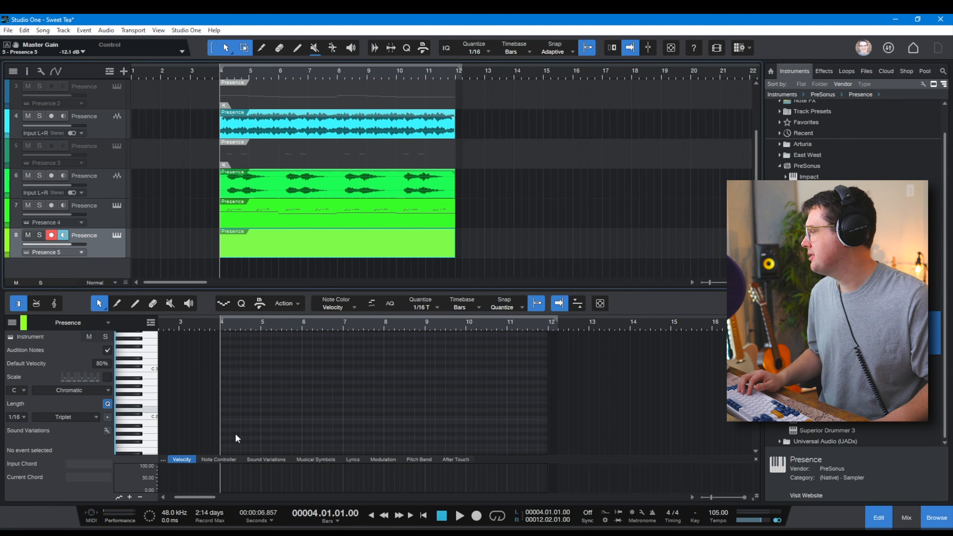
scroll(244, 390, "down", 2)
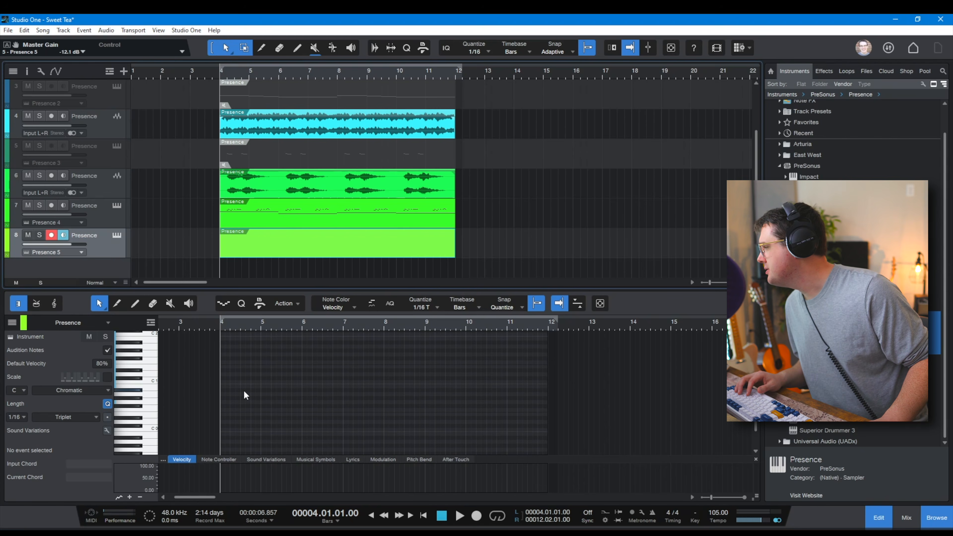
left_click_drag(207, 326, 263, 347)
left_click(278, 379)
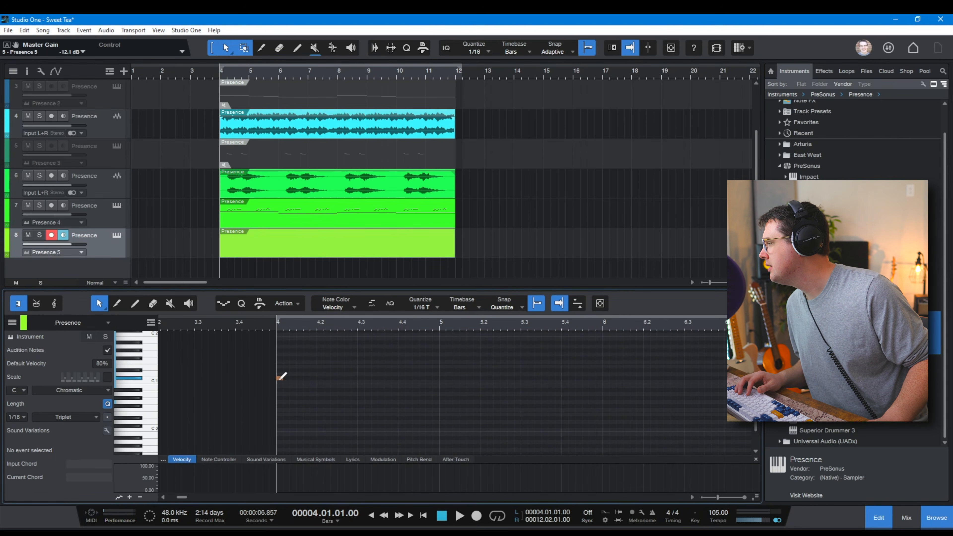
key("Down")
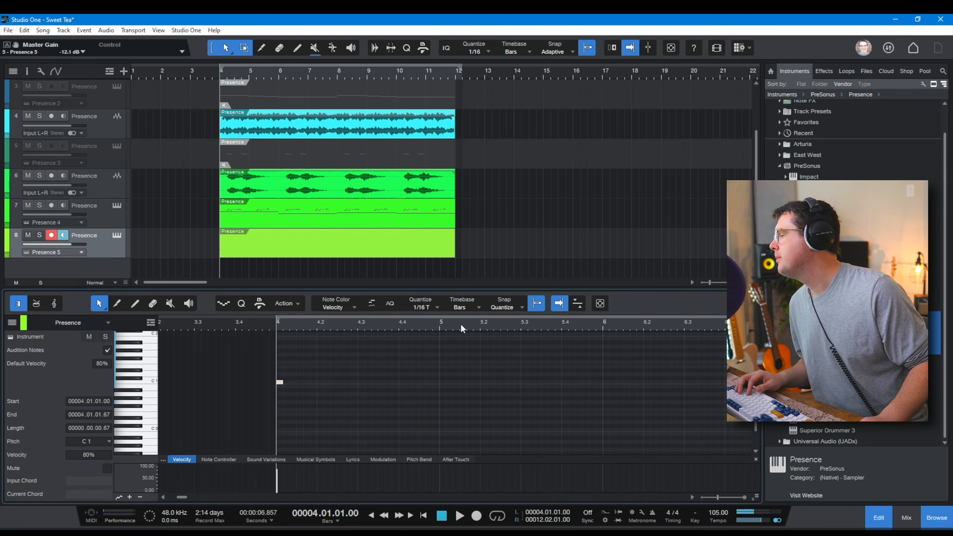
key("space")
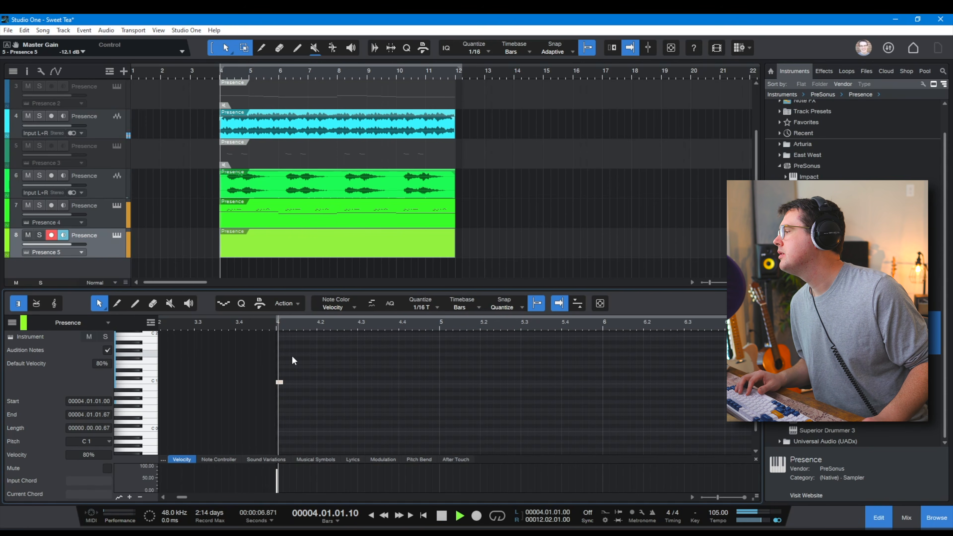
Lengthen the C1 drum note to one beat, duplicate it, place the copy at 6.01.01, and audition.
left_click_drag(285, 382, 316, 385)
scroll(312, 320, "down", 4)
key("space")
key("d")
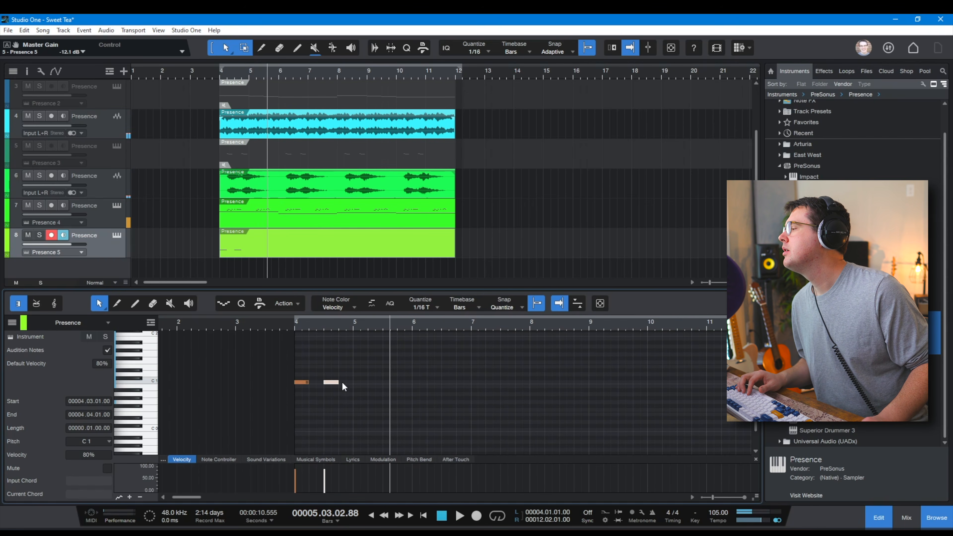
left_click_drag(328, 383, 416, 382)
left_click(258, 319)
key("space")
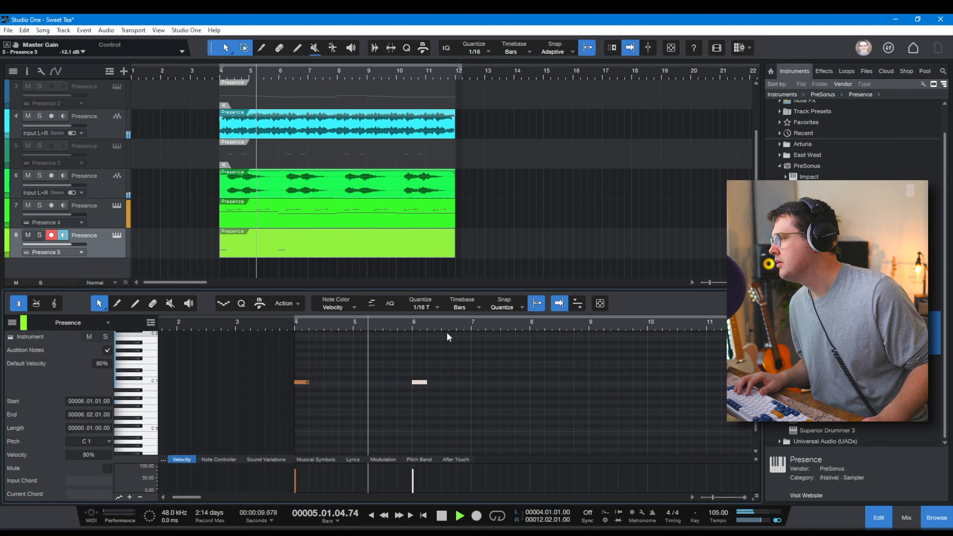
mouse_move(439, 328)
left_mouse_down()
mouse_move(435, 340)
mouse_move(426, 318)
left_mouse_up()
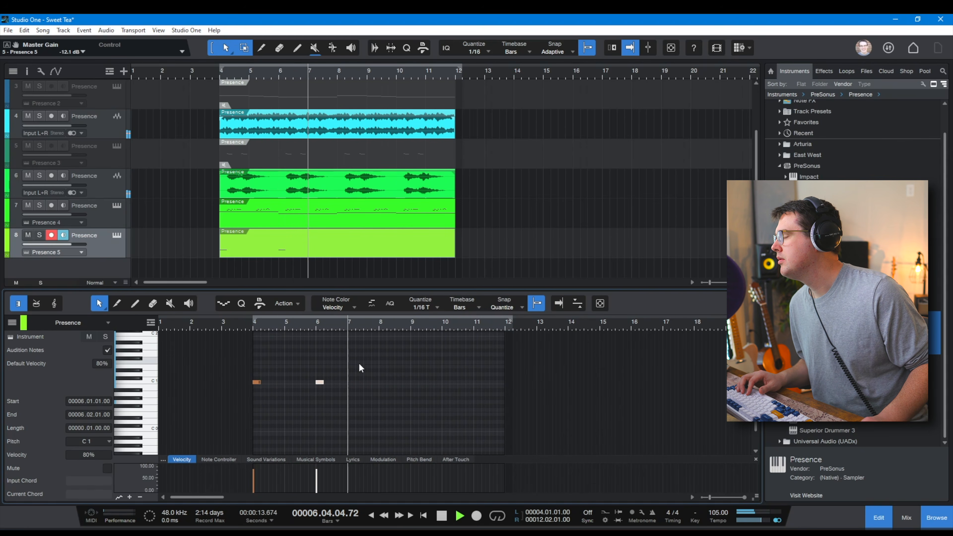
Duplicate the two C1 drum notes, place the copies quantized at 8.01.01 and 10.01.01, and play from bar 4.
left_click_drag(351, 372, 227, 403)
key("d")
left_click_drag(353, 381, 383, 383)
scroll(382, 328, "up", 5)
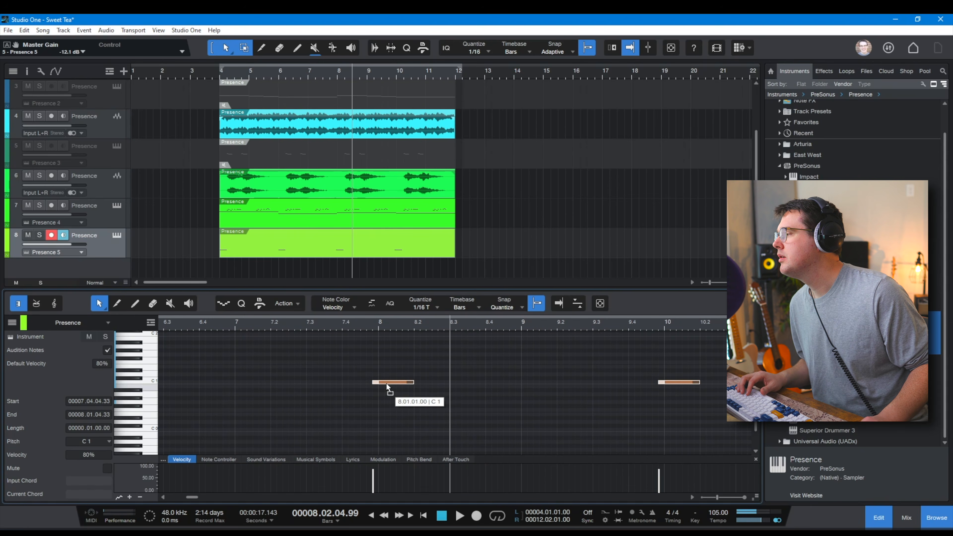
key("q")
scroll(382, 326, "down", 5)
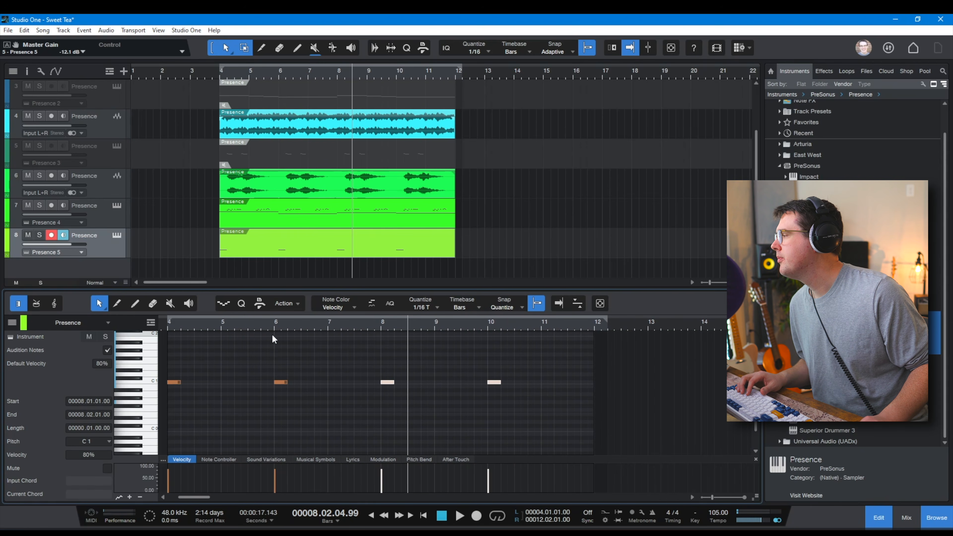
left_click(166, 325)
key("space")
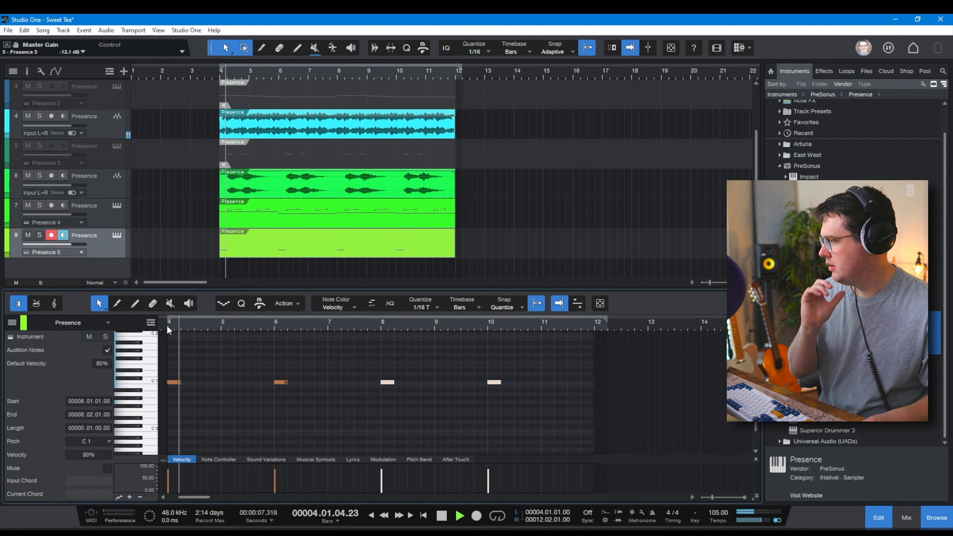
Replay the part from bar 4 and move the first C1 drum note to 4.03.01.
left_click(175, 350)
key("space")
left_click(166, 325)
scroll(165, 326, "up", 5)
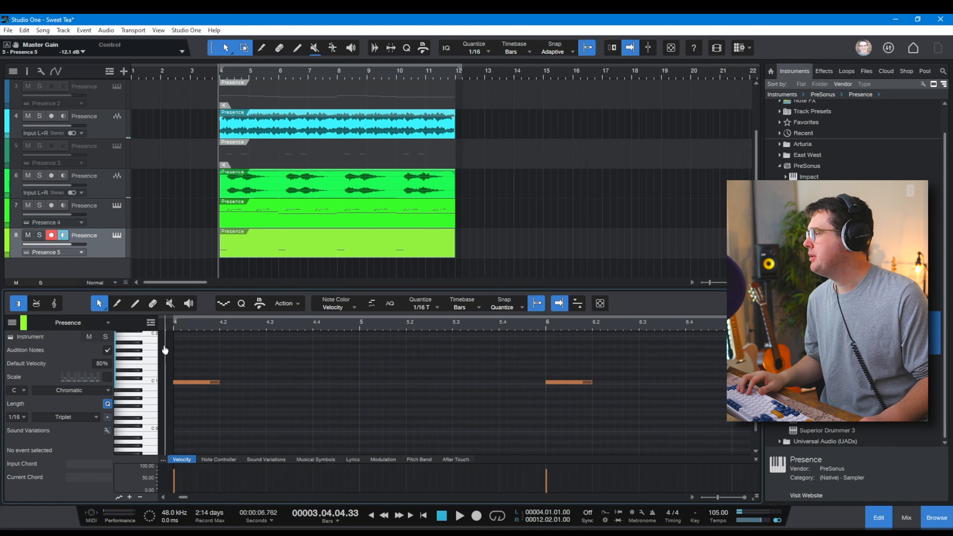
key("space")
left_click_drag(199, 381, 290, 383)
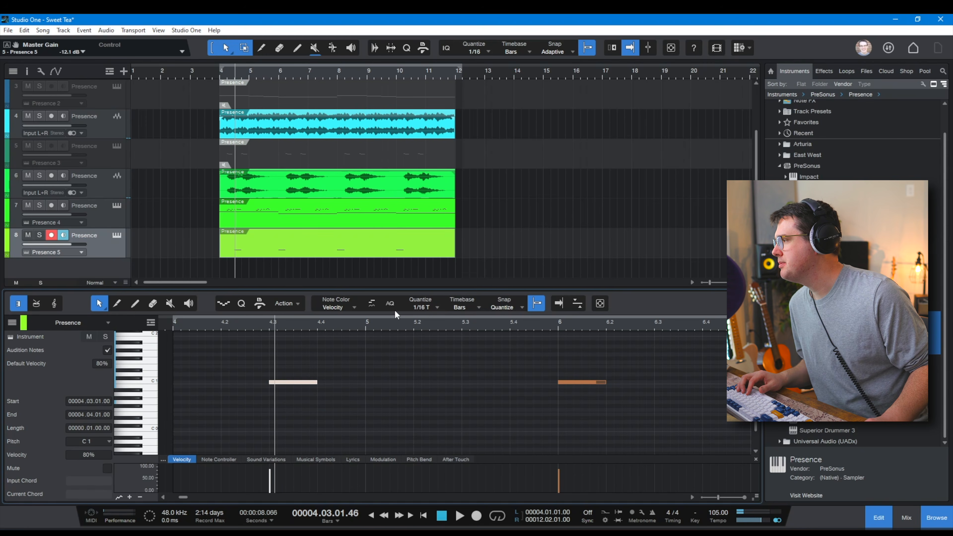
Set the note editor's quantize grid to 1/16 and audition the moved note from bar 4.
left_click(437, 307)
left_click(459, 331)
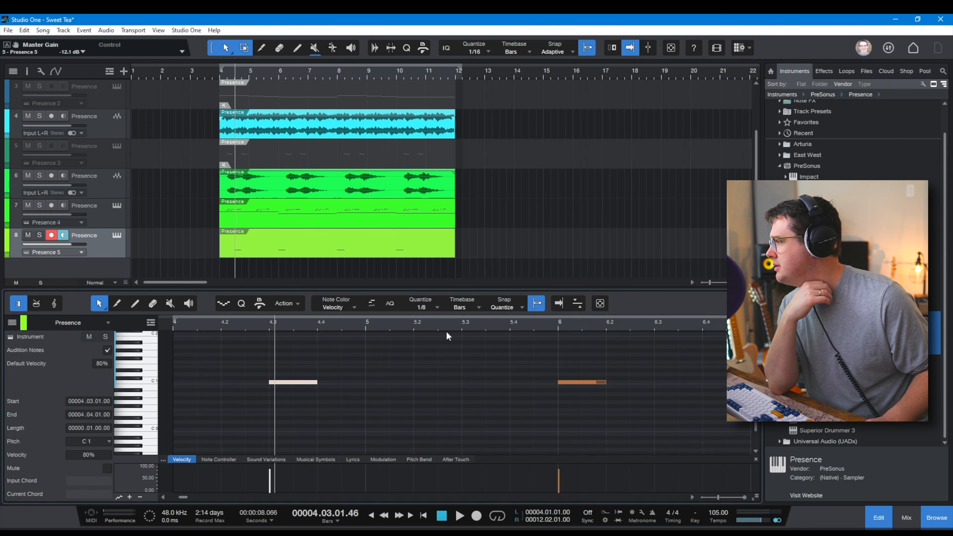
left_click(458, 307)
left_click(433, 307)
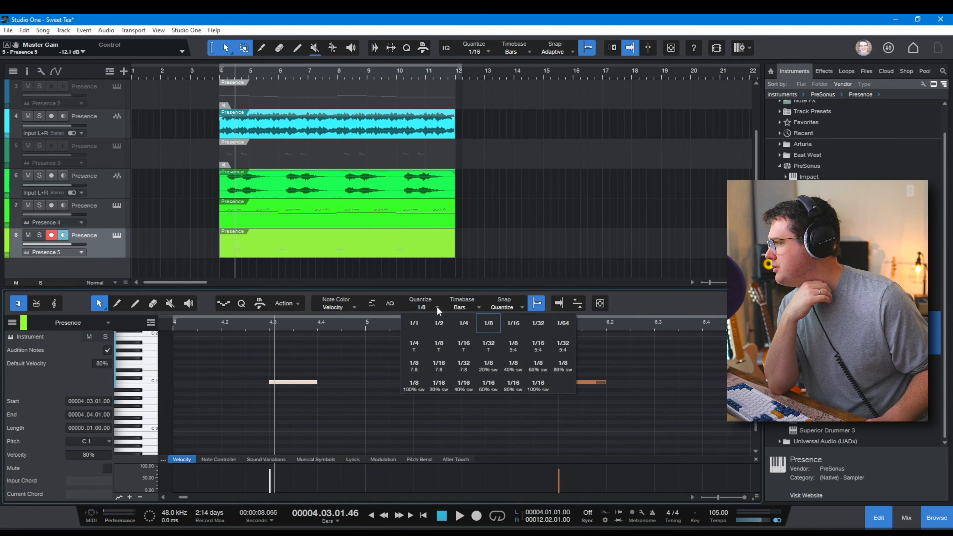
left_click(484, 324)
left_click(166, 325)
key("space")
key("f")
key("space")
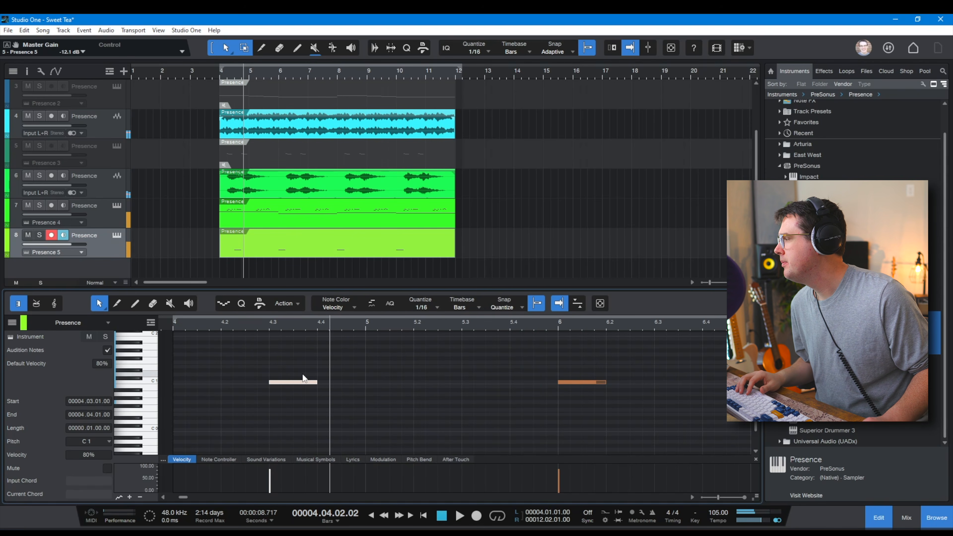
Shorten the bar 4 drum note to a sixteenth at 4.03.04, duplicate it to 4.04.01, and audition the pair.
left_click_drag(303, 384, 325, 383)
key("d")
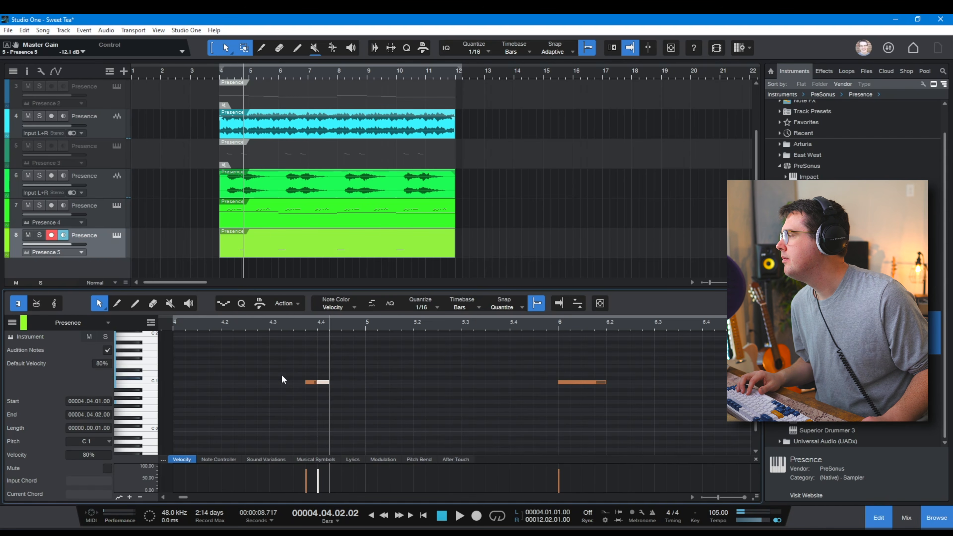
key("space")
key("f")
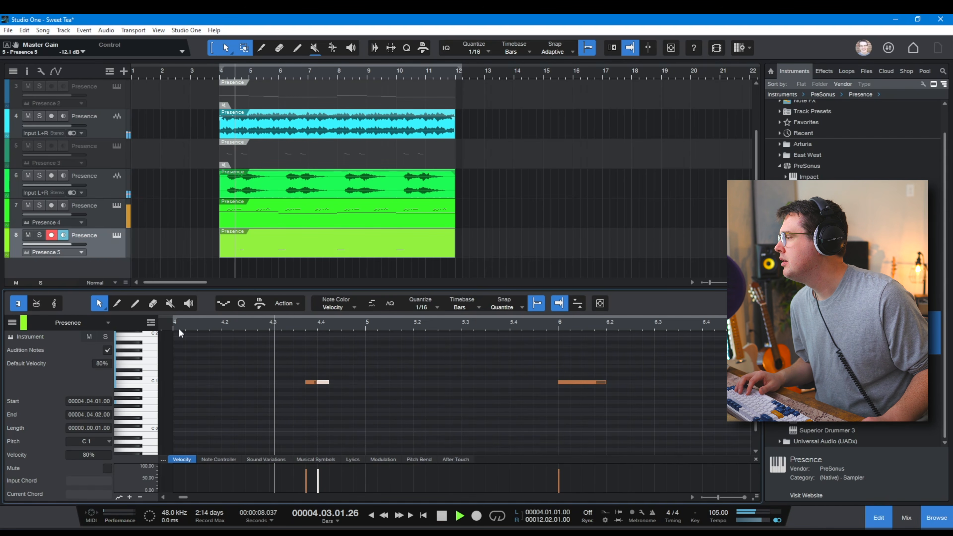
left_click_drag(174, 323, 164, 321)
left_click_drag(310, 328, 290, 315)
key("space")
Delete the drum notes in bars 8 and 10, then copy the bar 4 pair and bar 6 note to 6.03.04 and 8.01.01.
left_click_drag(370, 361, 549, 405)
key("Delete")
left_click_drag(259, 361, 377, 403)
key("ctrl+z")
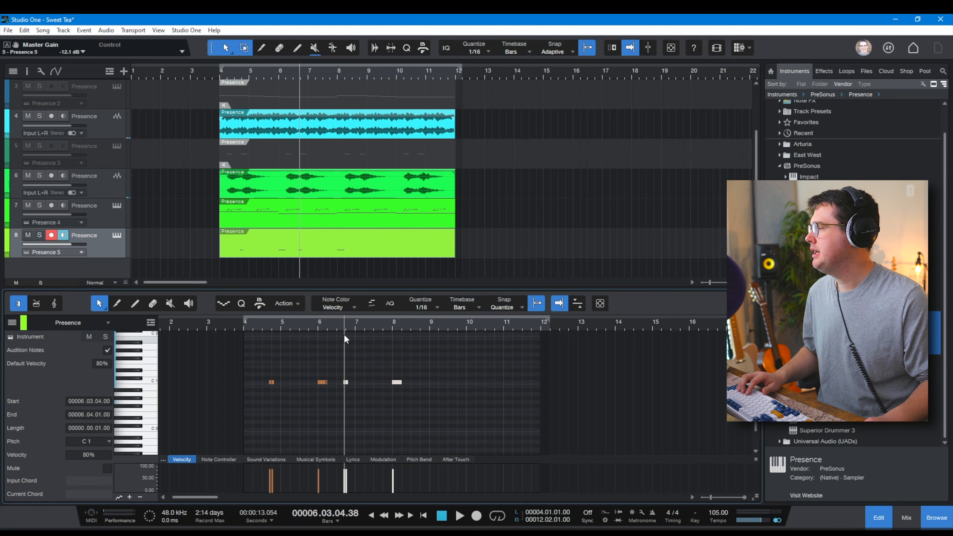
left_click_drag(349, 333, 362, 341)
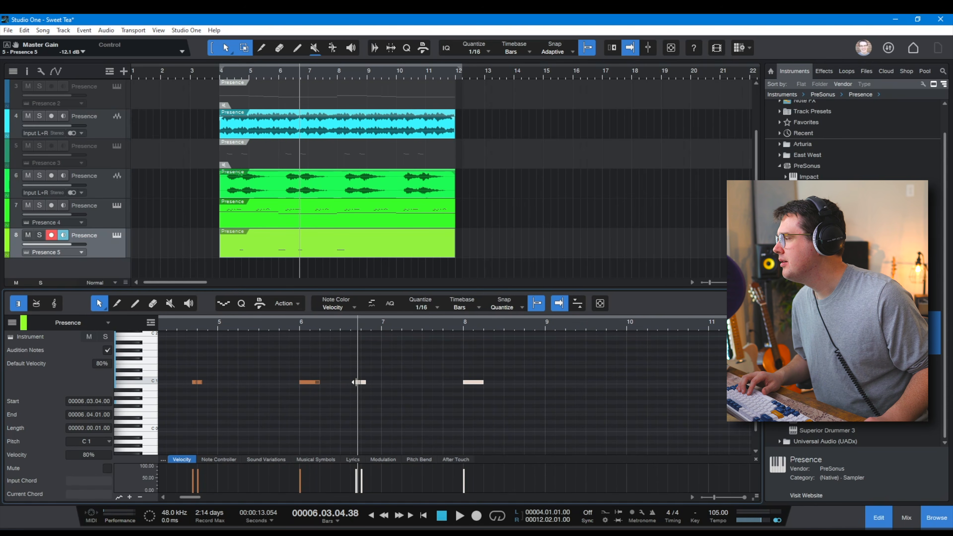
Move the copied drum notes so the pair starts at 8.03.04 and the long note at 10.01.01, then audition.
left_click_drag(472, 383, 558, 387)
left_click_drag(414, 320, 417, 312)
left_click(267, 325)
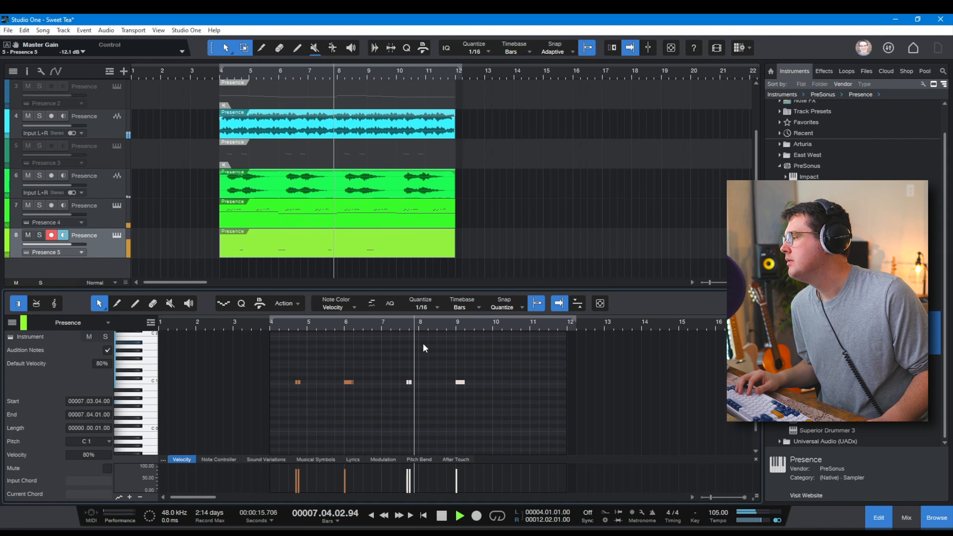
key("space")
left_click_drag(398, 360, 496, 381)
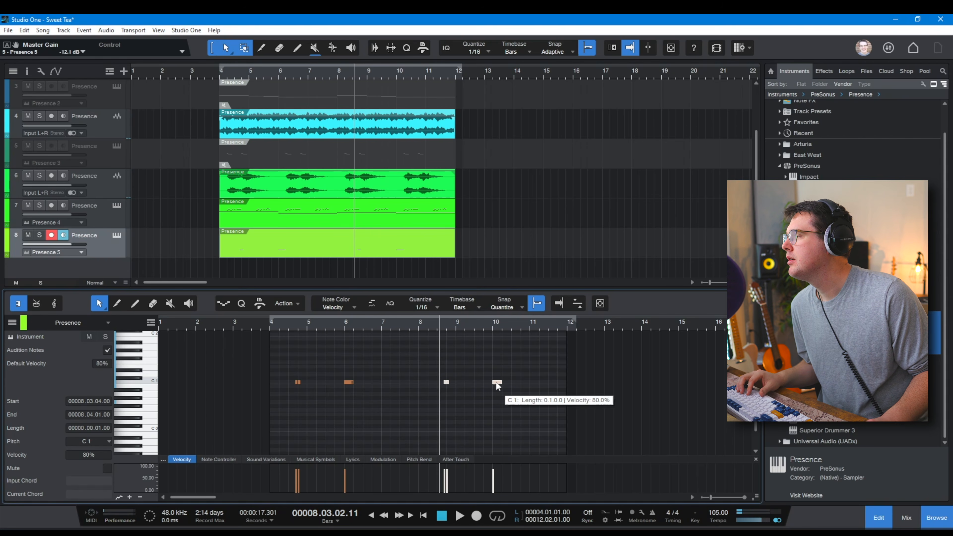
key("space")
scroll(453, 355, "up", 5)
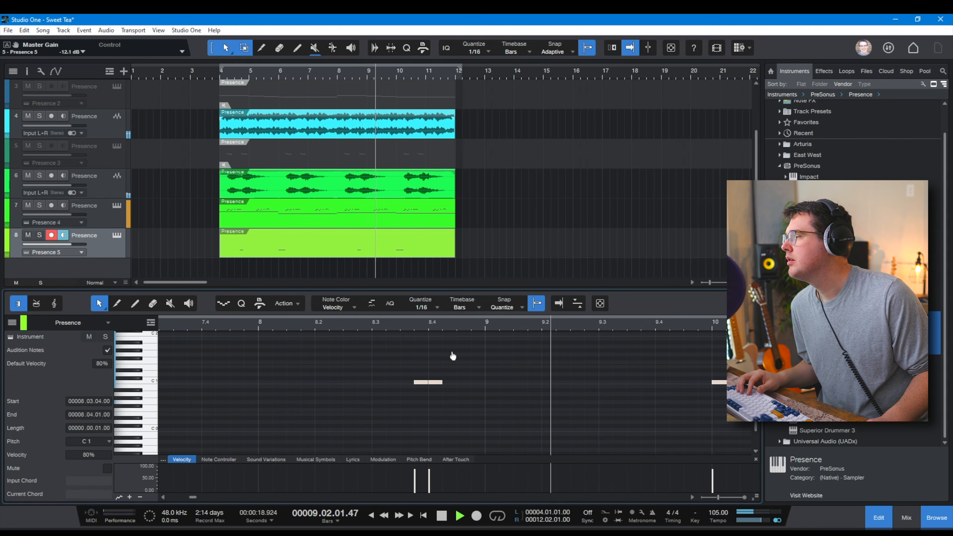
scroll(452, 355, "down", 5)
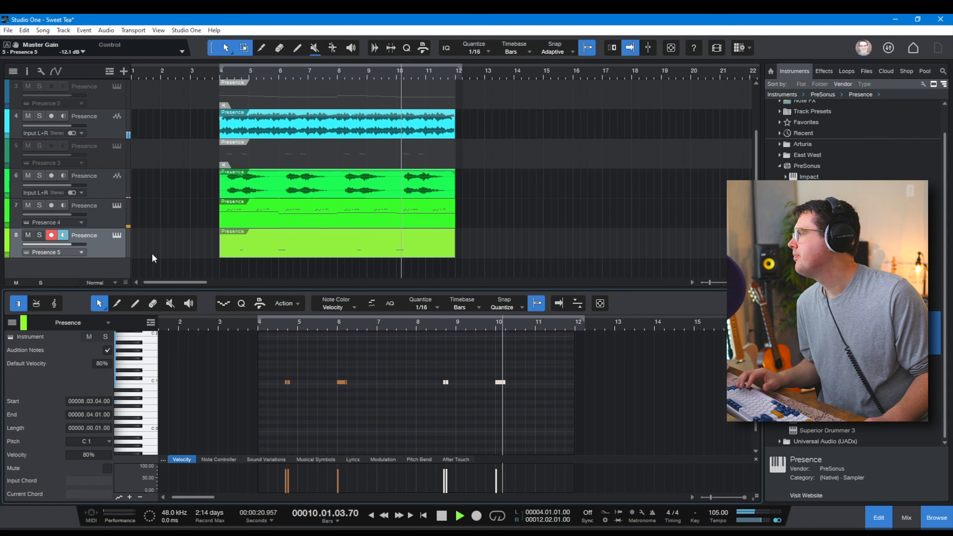
key("space")
Open the Gritty 909 instrument, enable its reverb, and set the reverb mix to 69 %.
left_click(116, 235)
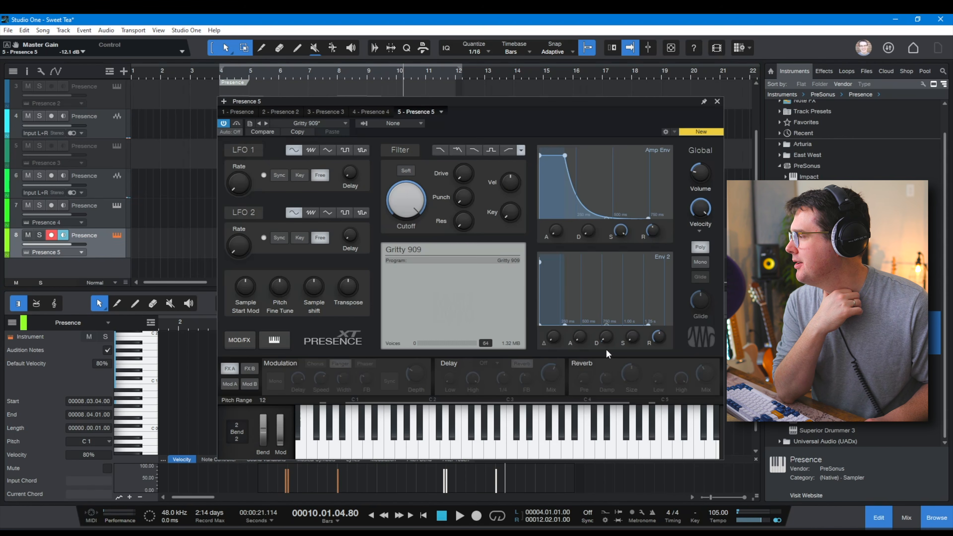
left_click(586, 363)
left_click_drag(706, 364, 707, 355)
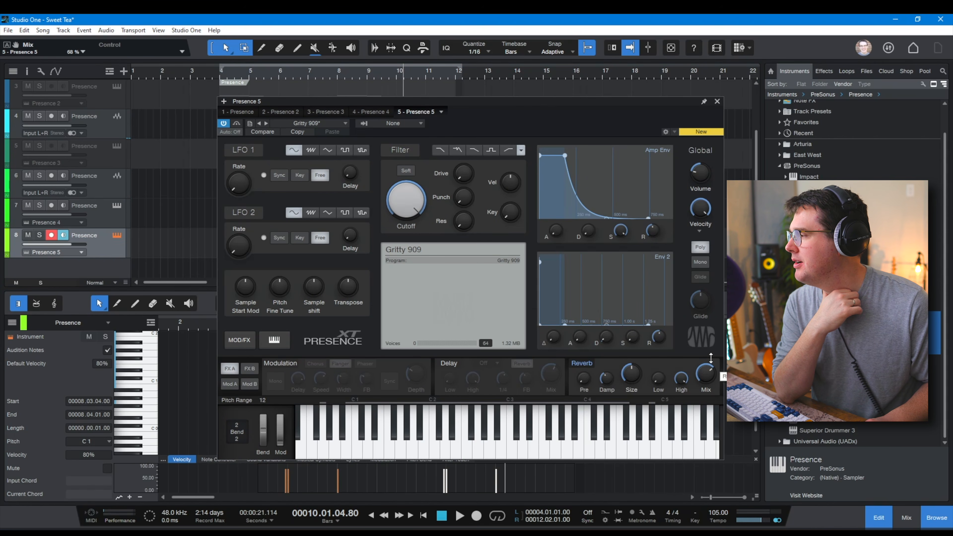
While looping bars 4 to 12, set the reverb size to 3.28 s, raise its mix, and set master gain to -19.9 dB.
left_click_drag(513, 109, 662, 129)
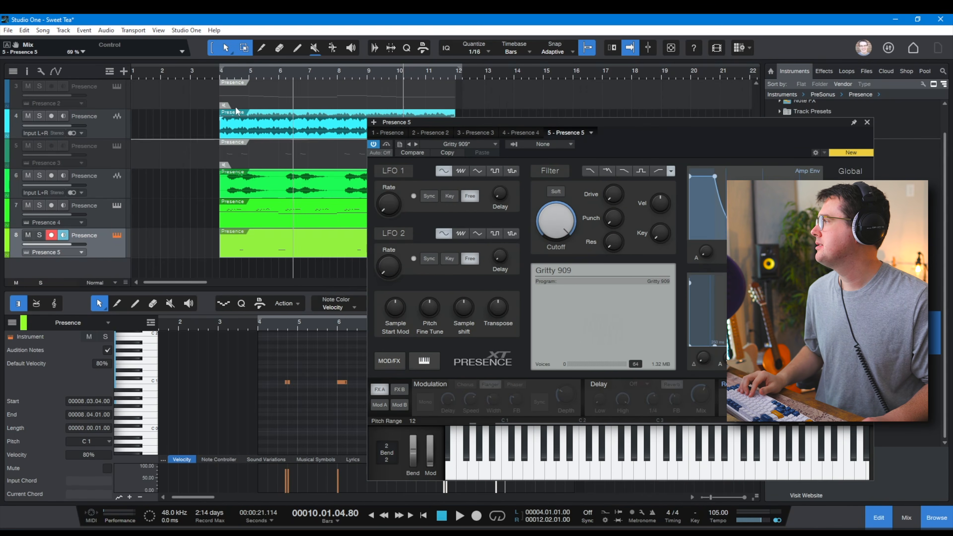
left_click(198, 67)
key("space")
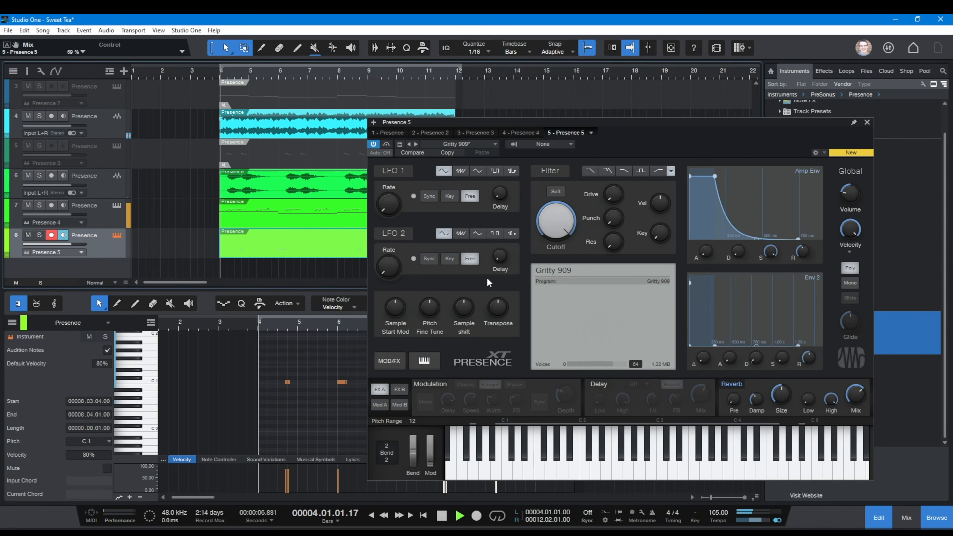
key("KP_Divide")
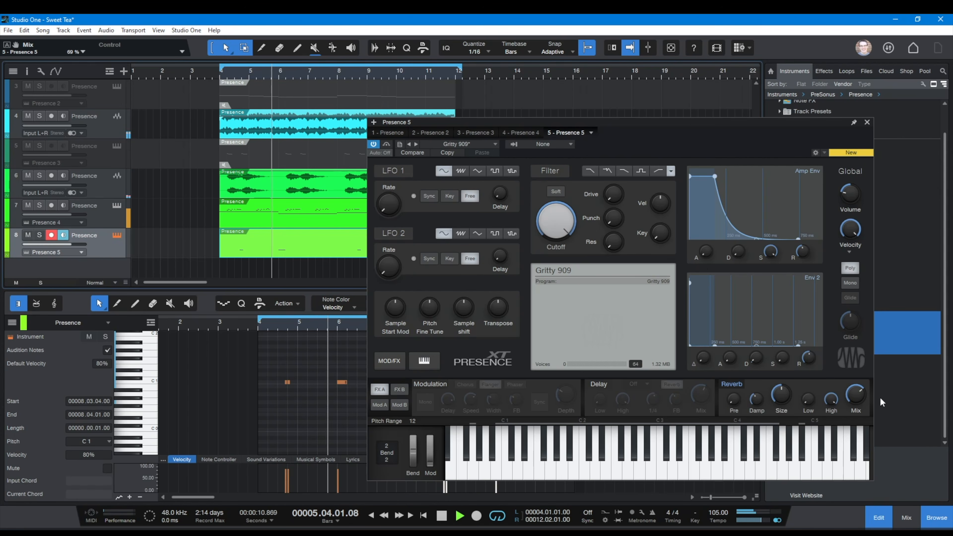
left_click_drag(786, 400, 783, 389)
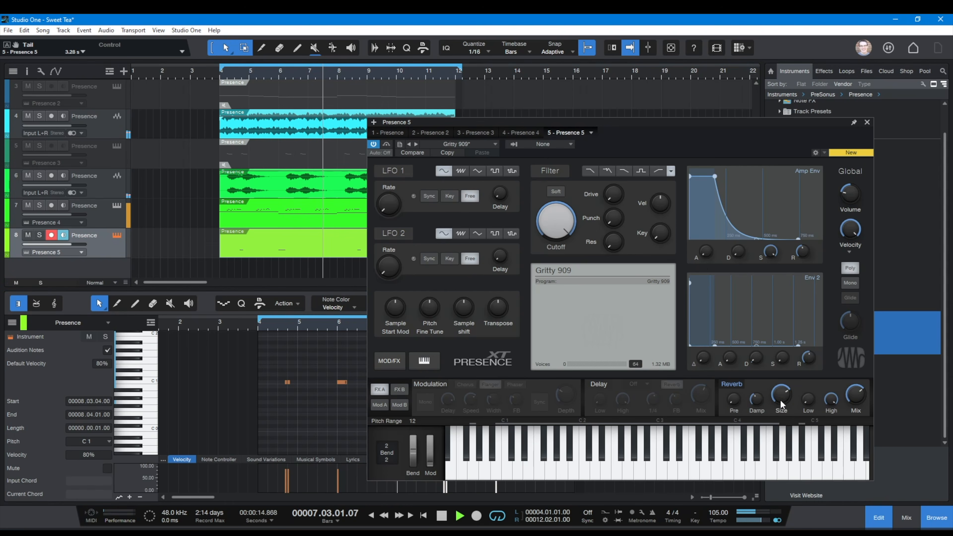
left_click_drag(855, 400, 854, 388)
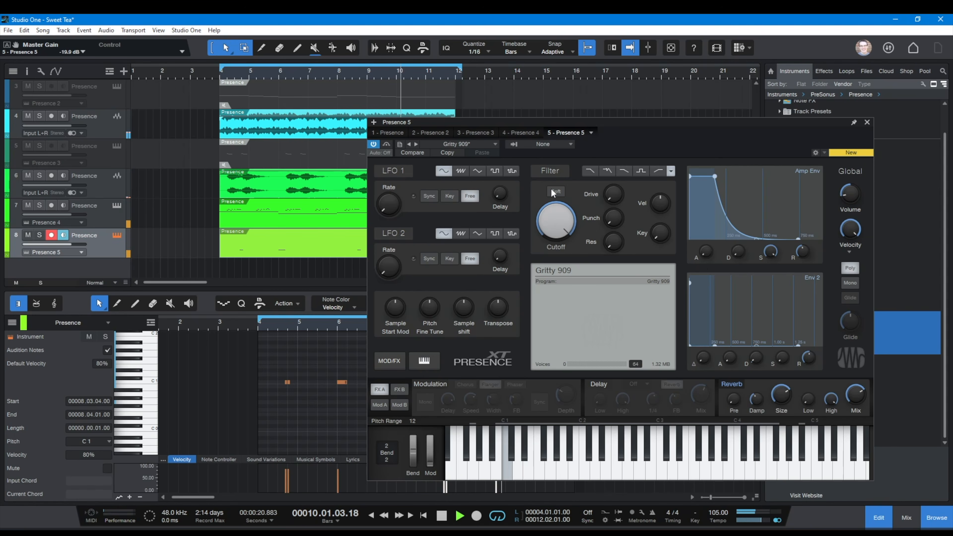
Switch the Gritty 909 filter to LP24 Ladder with a cutoff of 5.77 kHz and close the instrument.
left_click(549, 172)
left_click(554, 170)
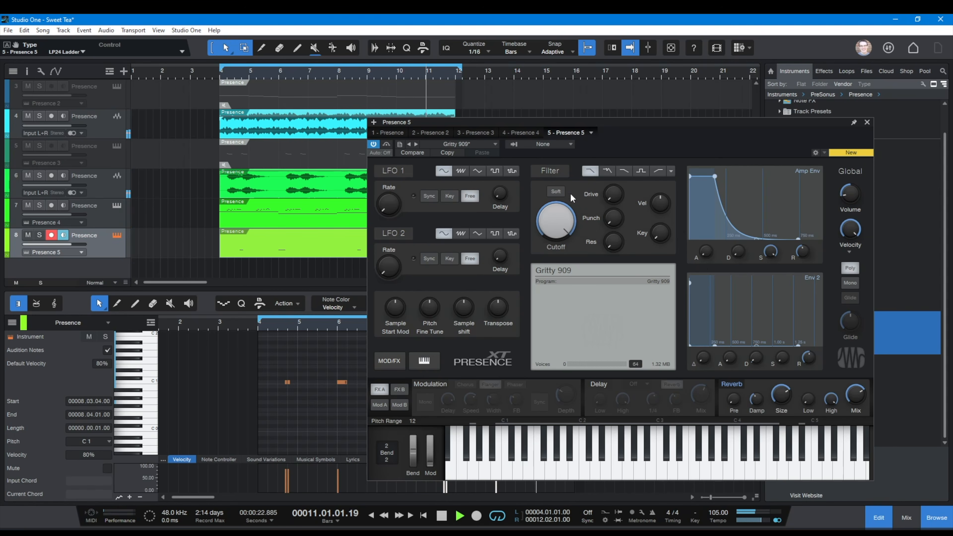
left_click(223, 76)
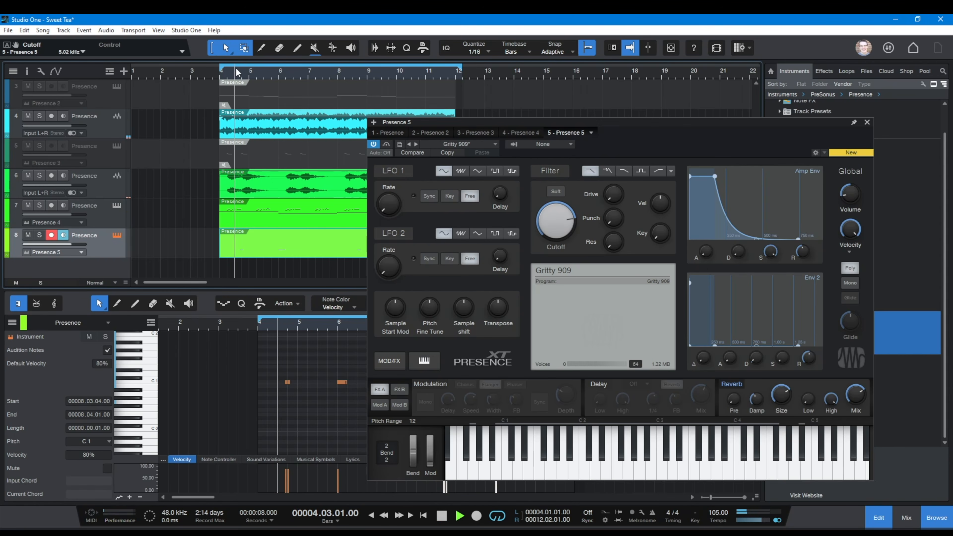
left_click_drag(573, 216, 573, 210)
left_click(866, 122)
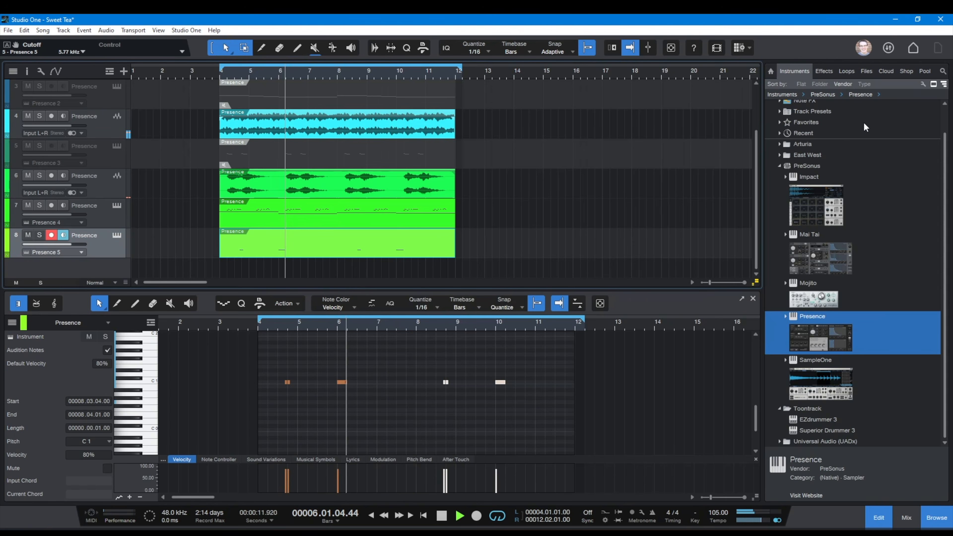
Reopen Gritty 909, raise the reverb mix and set its tail to 4.98 s, then audition from bar 4 and close the instrument.
left_click(118, 235)
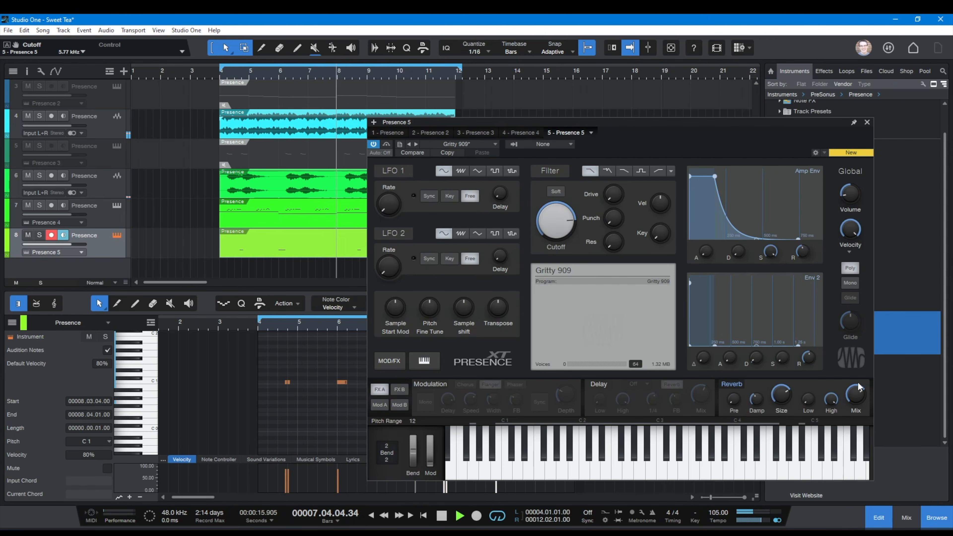
left_click_drag(853, 390, 853, 384)
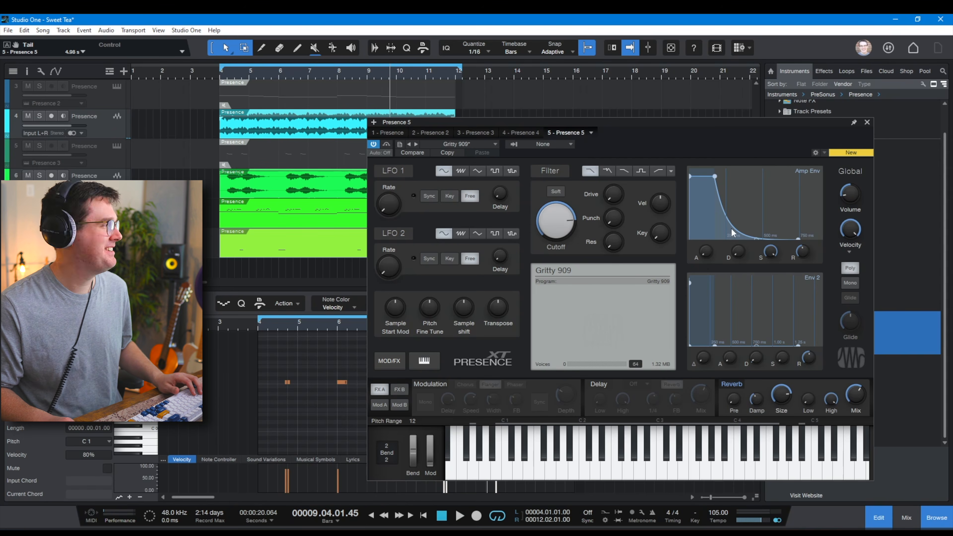
left_click(221, 76)
key("space")
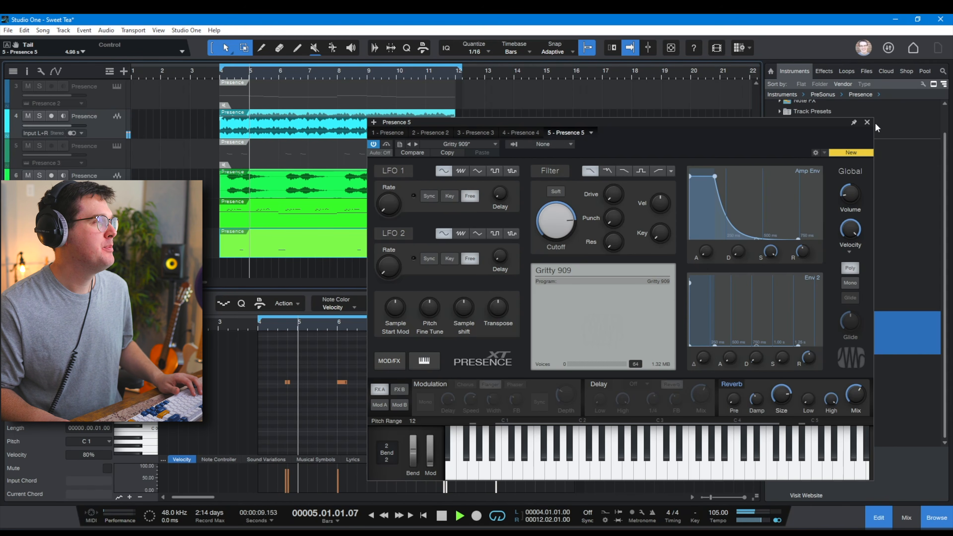
left_click(867, 122)
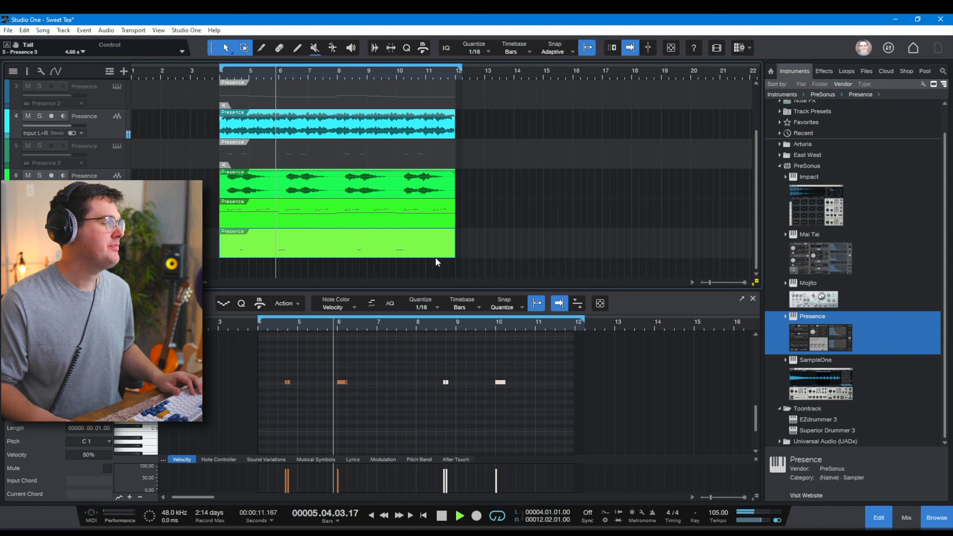
key("space")
Add a new Presence instrument track and load the Bottom 101 preset from the Artist Instruments bass sounds.
left_click_drag(835, 336, 244, 272)
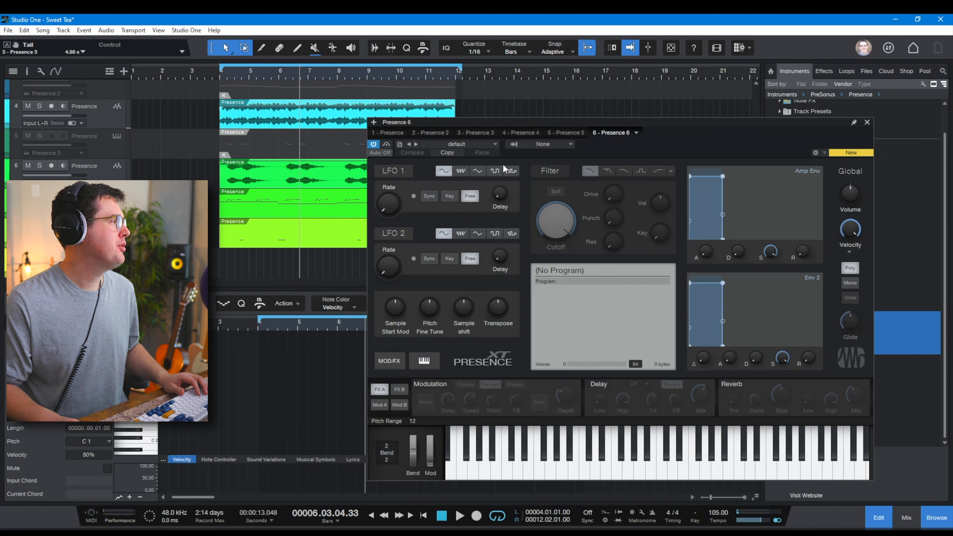
left_click(487, 145)
left_click(488, 164)
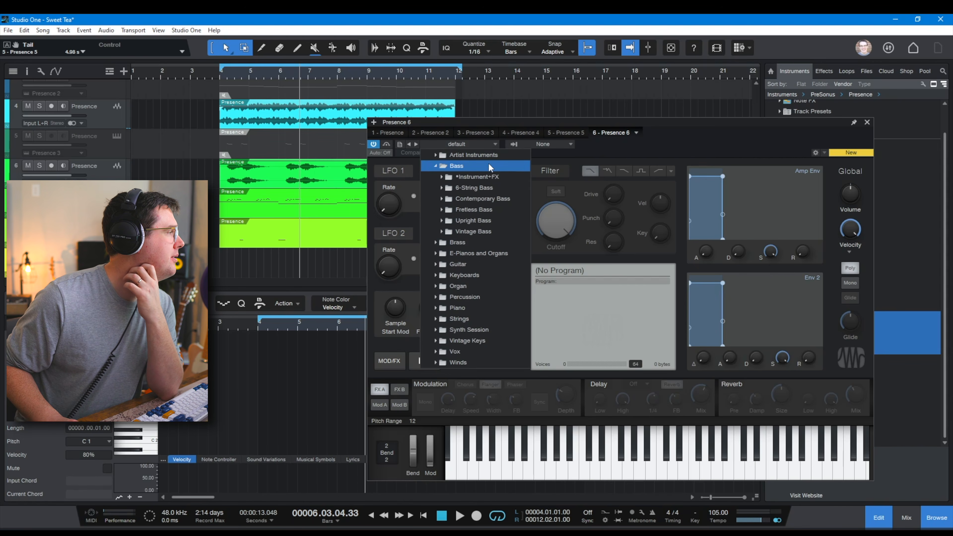
left_click(493, 154)
left_click(495, 164)
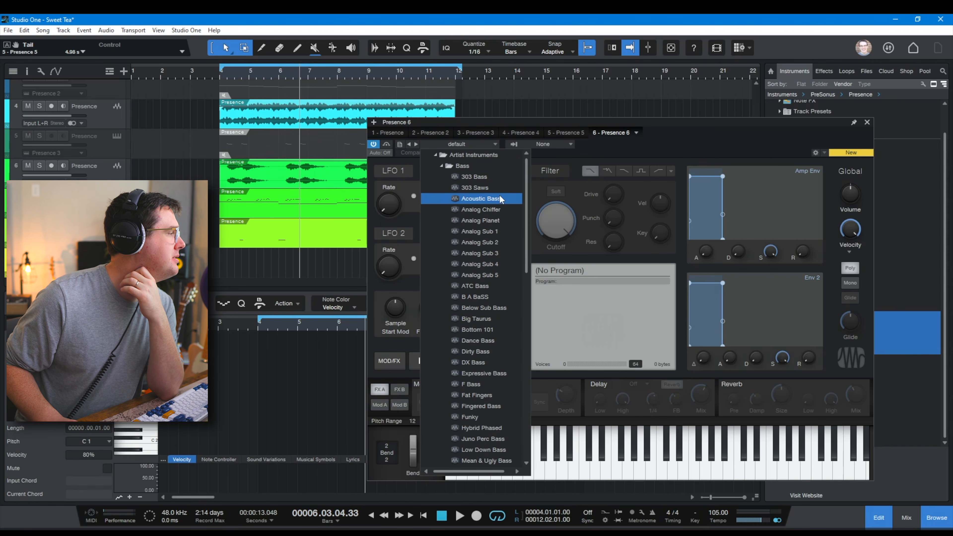
scroll(496, 240, "down", 3)
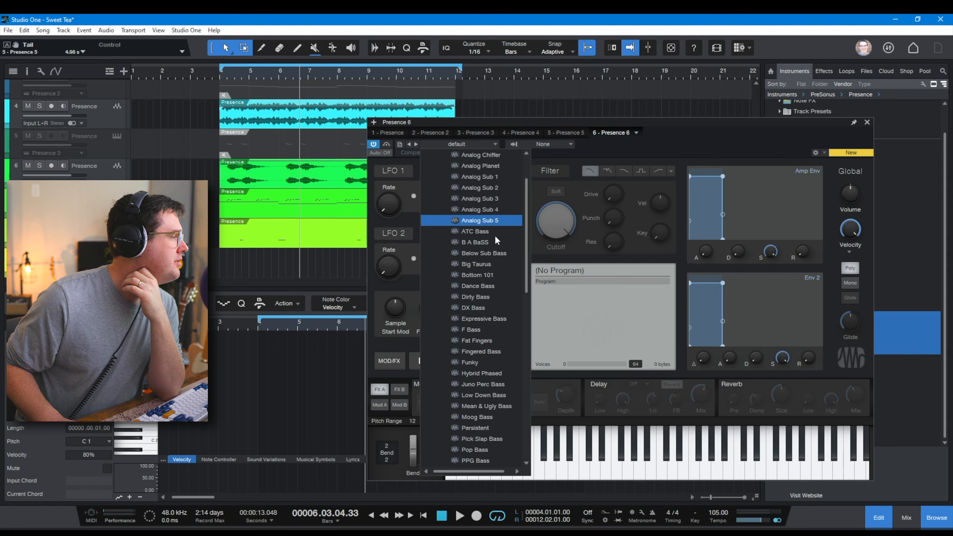
left_click(487, 275)
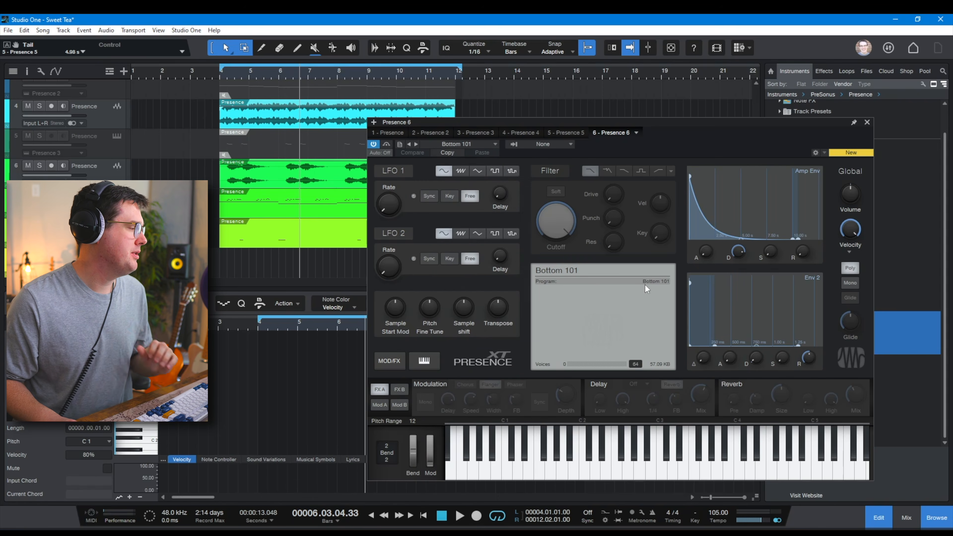
Audition a note of the Bottom 101 sound, set its master gain to -15.1 dB and close the instrument.
left_click(511, 467)
left_click_drag(859, 196, 854, 228)
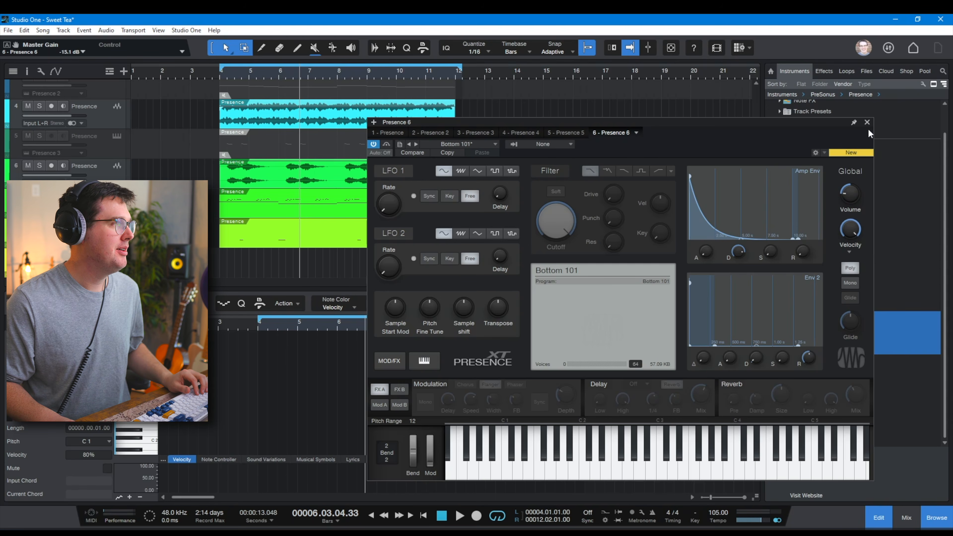
left_click(867, 122)
Create an instrument part over bars 4 to 12 on the bass track and draw a one-bar C 1 note at bar 4.
scroll(227, 274, "down", 1)
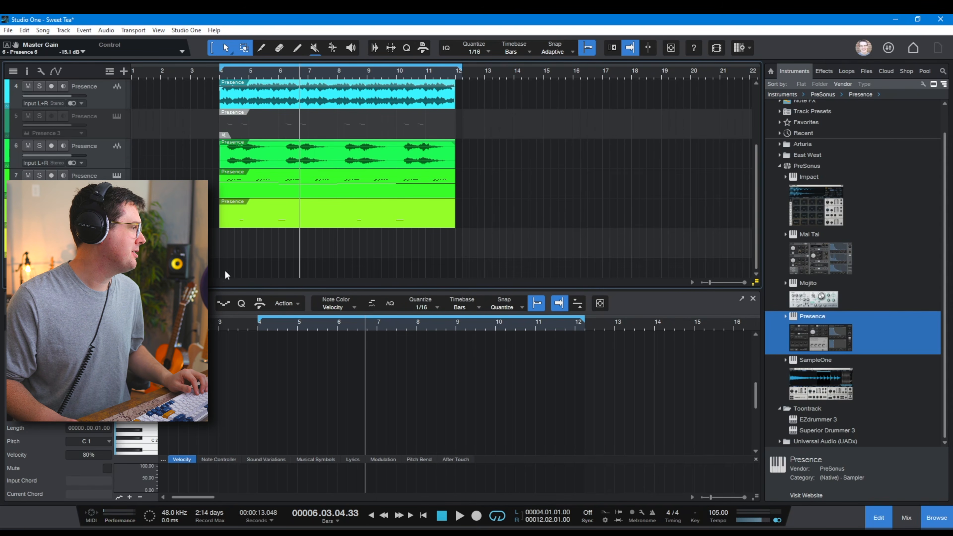
double_click(229, 249)
left_click_drag(274, 336, 274, 361)
scroll(262, 400, "down", 2)
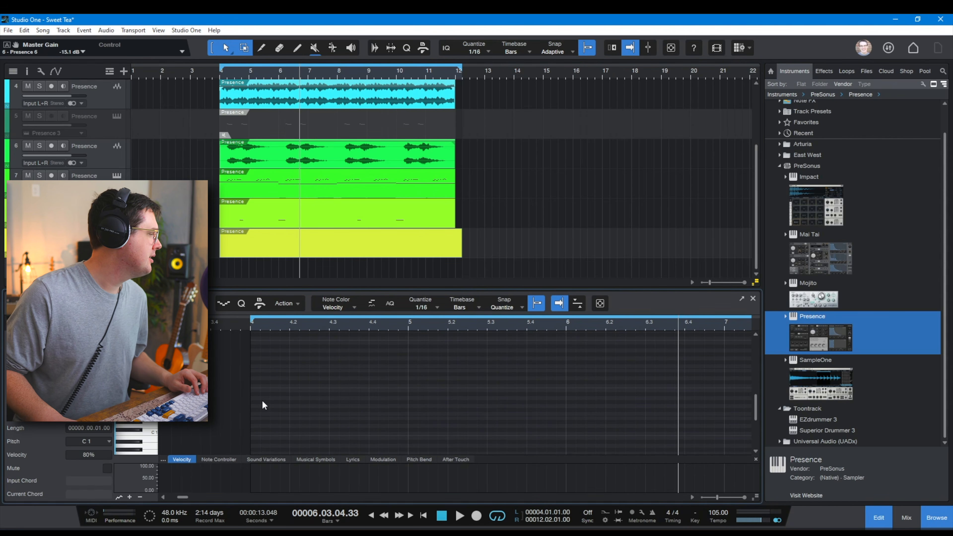
double_click(253, 378)
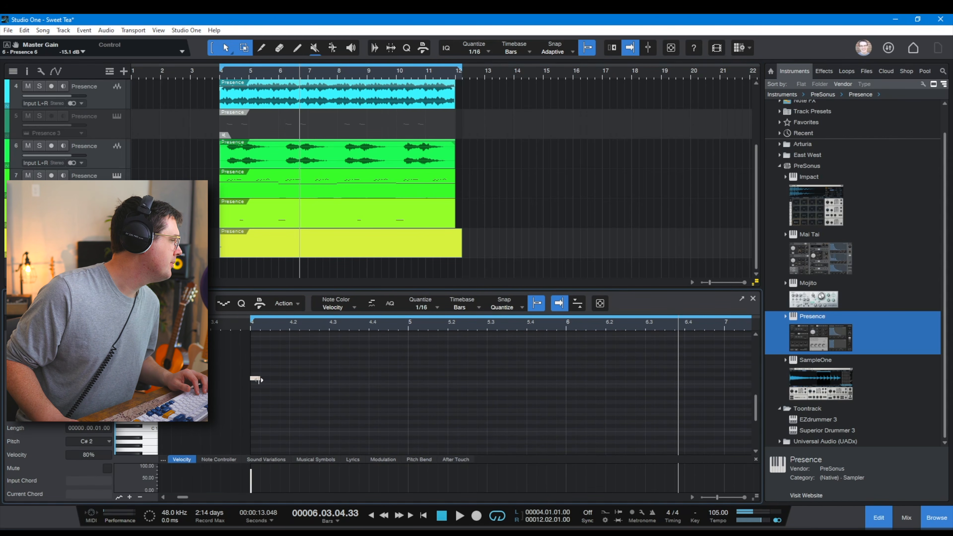
left_click_drag(263, 380, 323, 427)
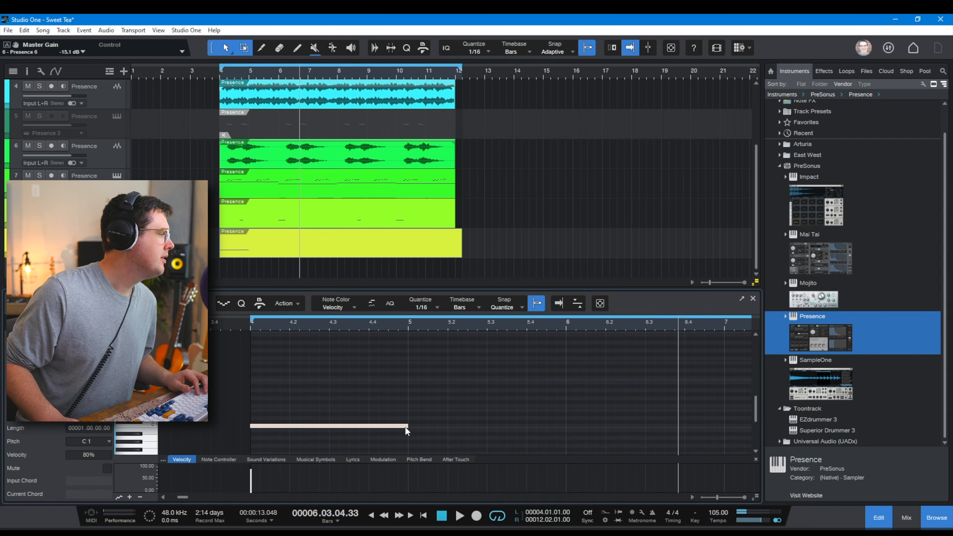
left_click_drag(357, 323, 340, 298)
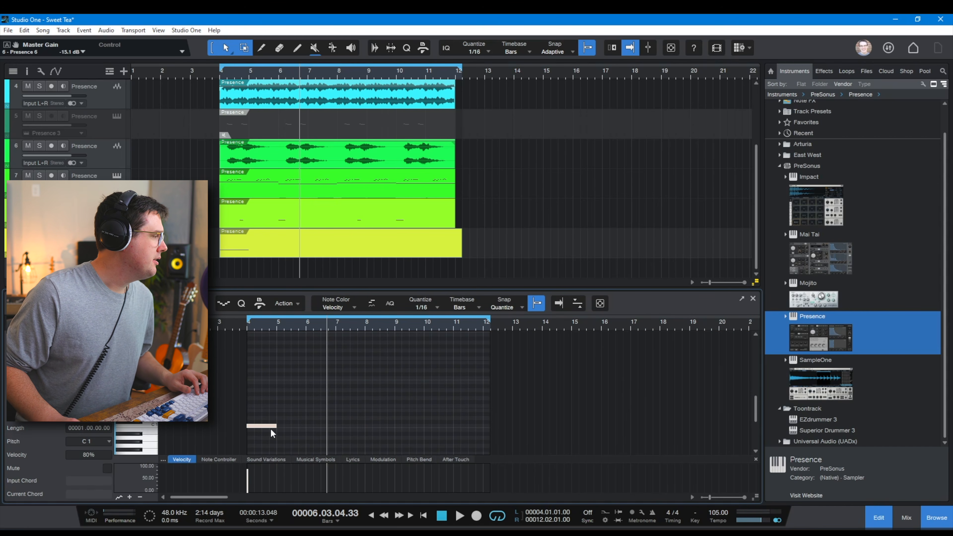
Duplicate the C 1 bass note into bar 5 and, during playback, set the Bottom 101 master gain to -16.4 dB.
left_click_drag(263, 324, 286, 369)
key("d")
key("space")
key("f")
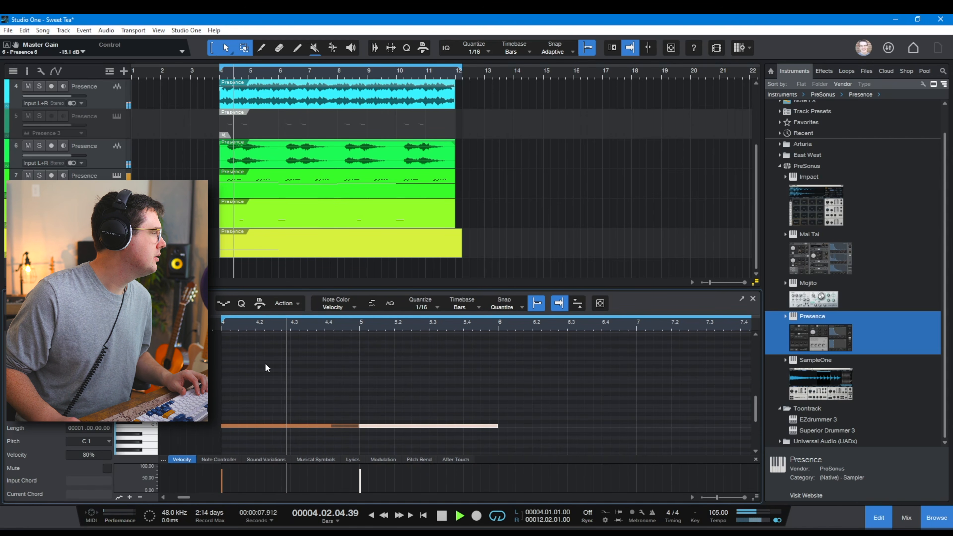
key("F11")
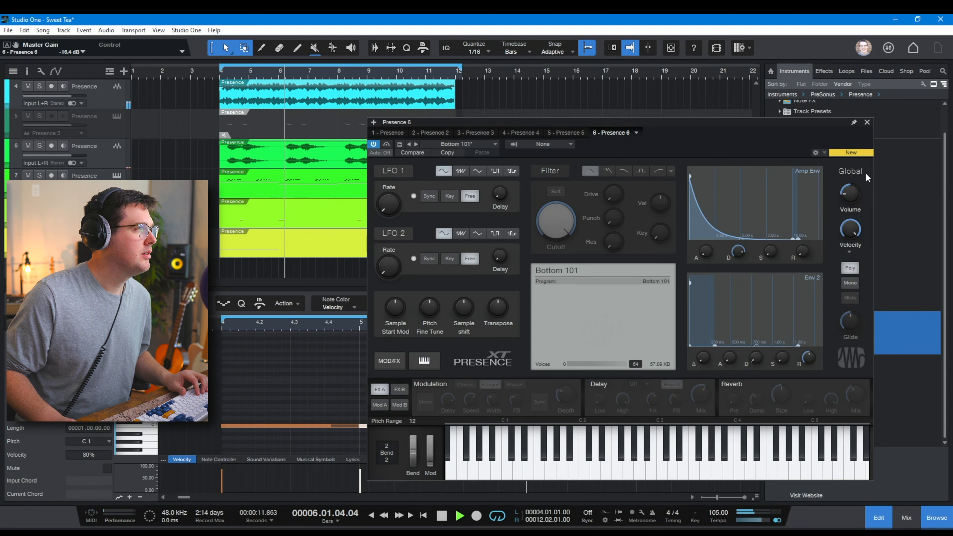
left_click(869, 123)
Continue the bass line with one-bar notes in bars 6 and 7, trying lower pitches against playback and settling on F 1.
left_click(421, 375)
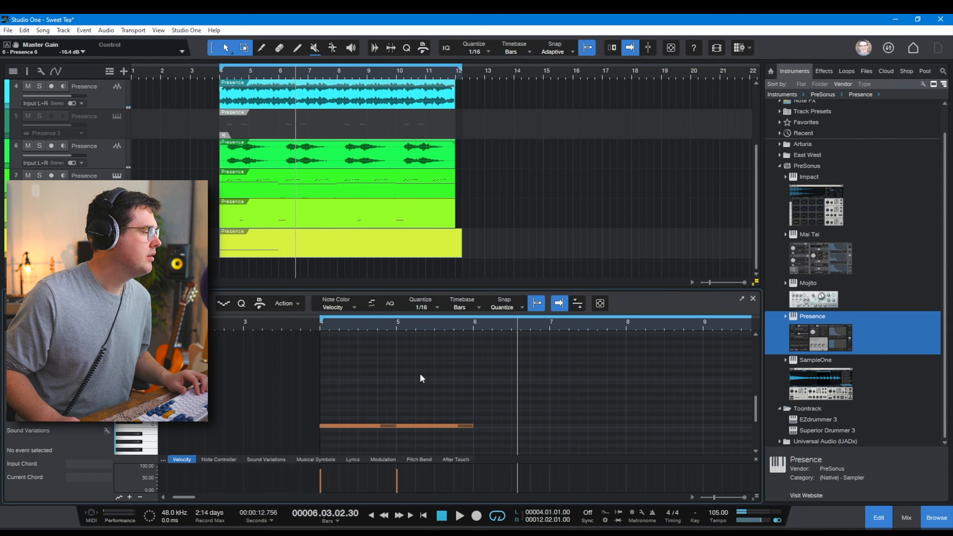
left_click(487, 425)
left_click(545, 424)
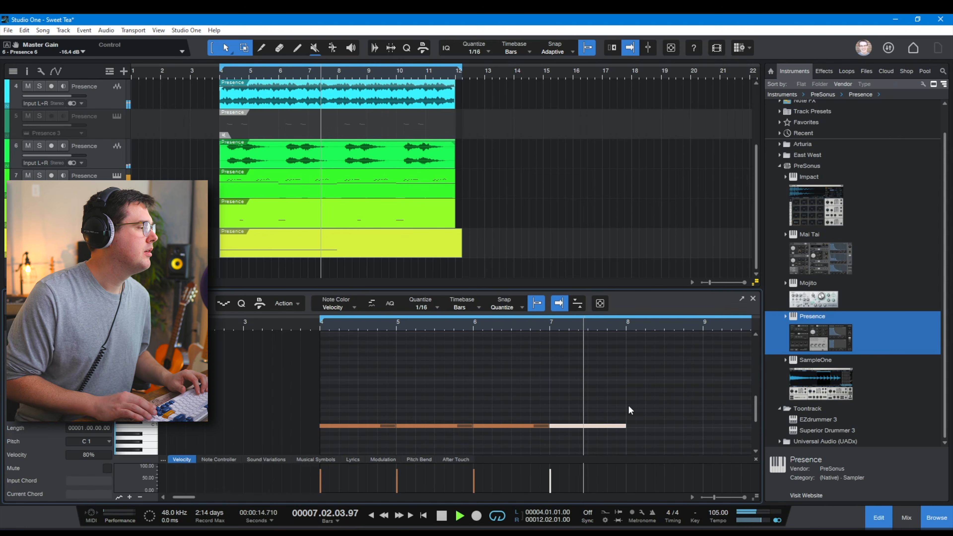
key("Down")
key("space")
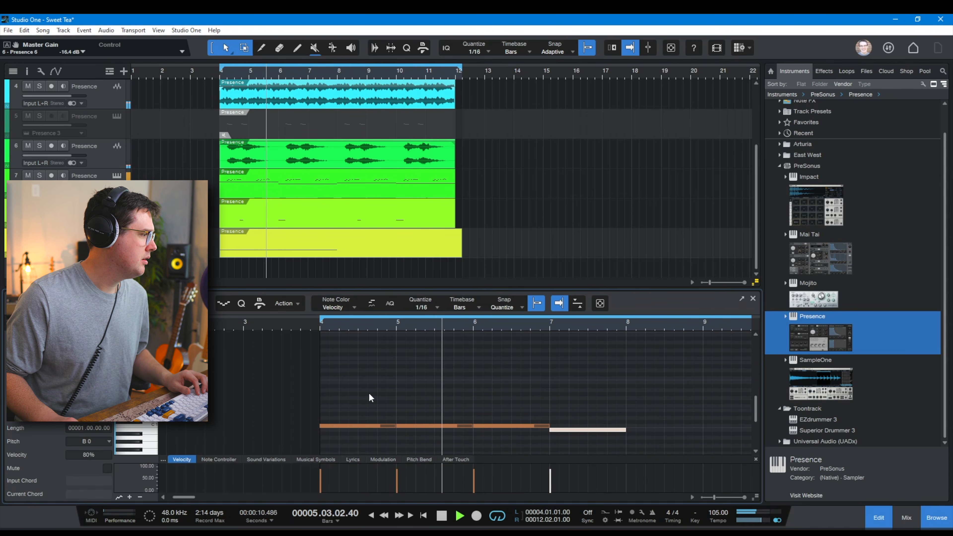
left_click(500, 422)
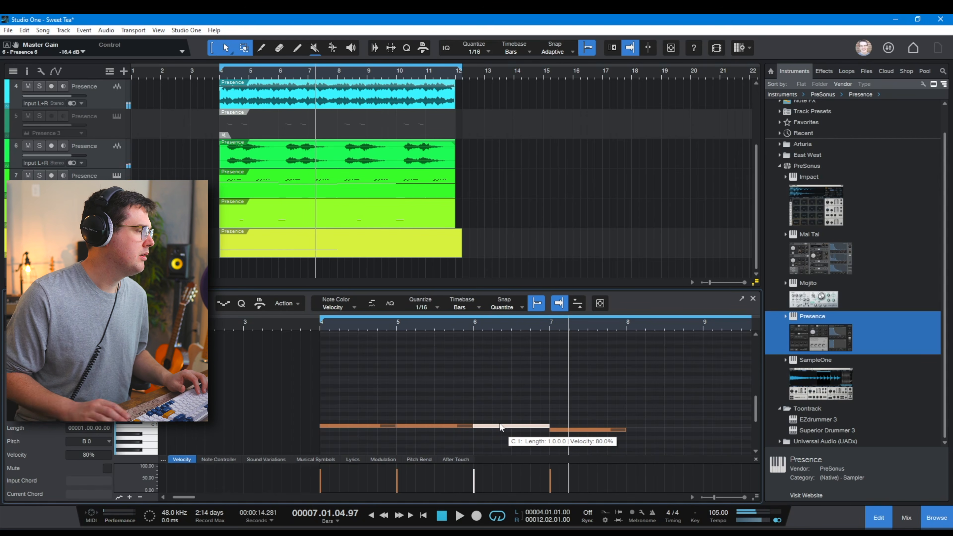
key("Down")
key("Down")
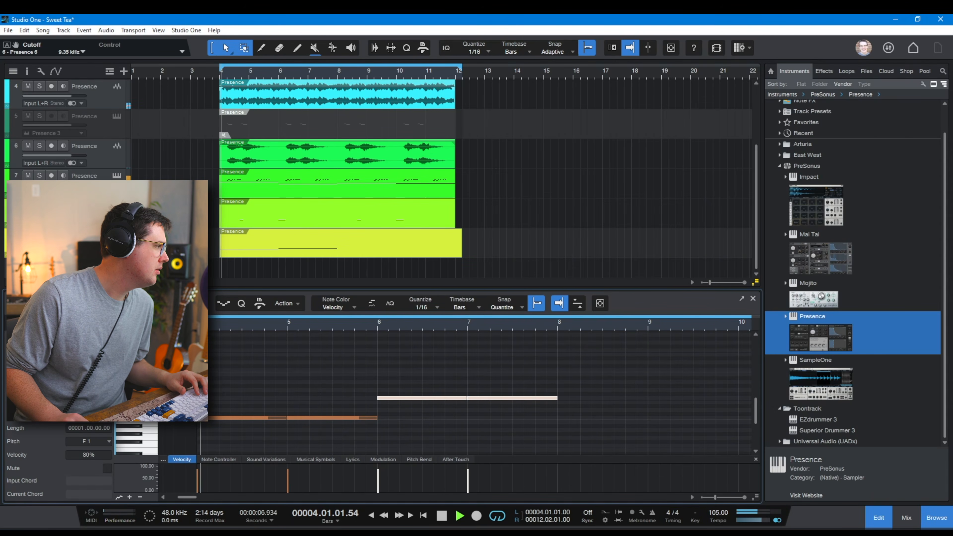
Set the Bottom 101 filter cutoff to 3.94 kHz, enable its reverb with an adjusted mix, and close the instrument.
key("F11")
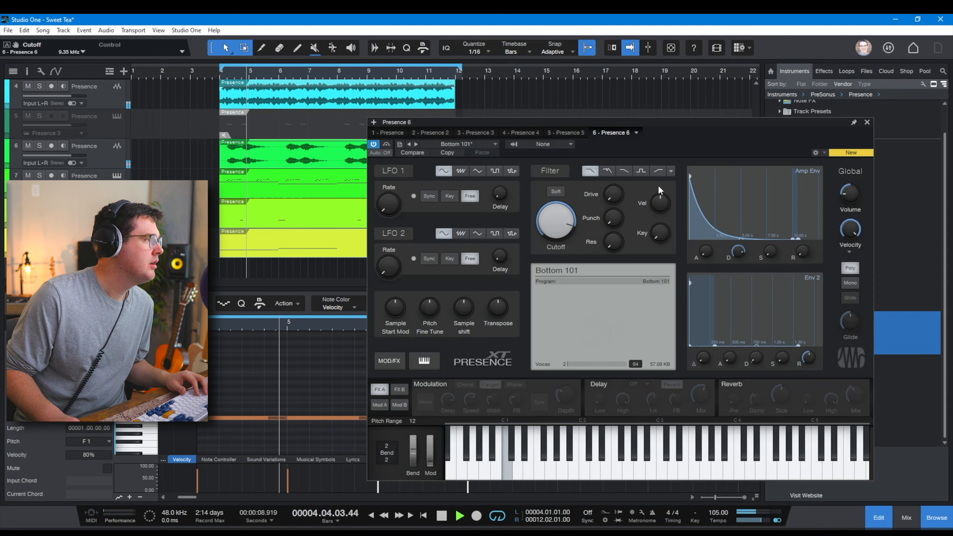
left_click_drag(569, 217, 569, 230)
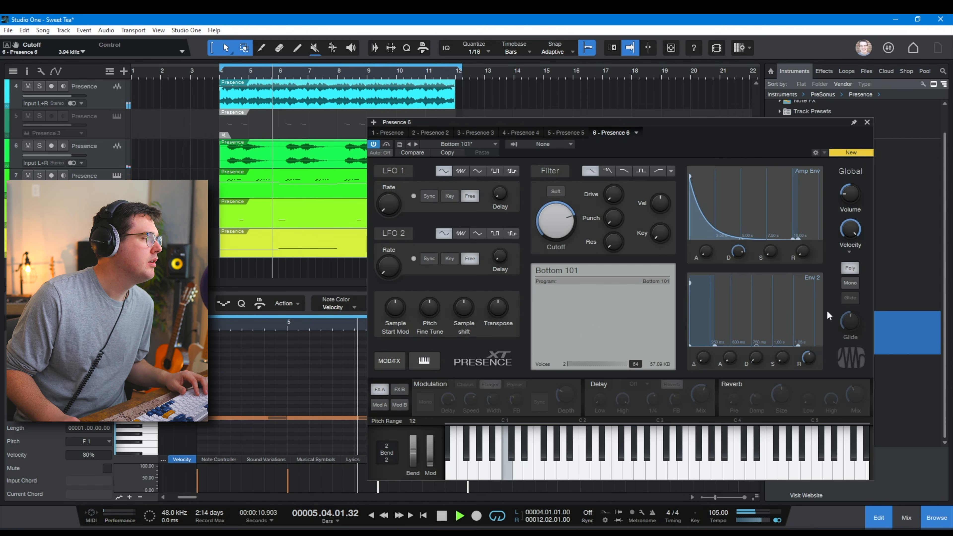
left_click(735, 384)
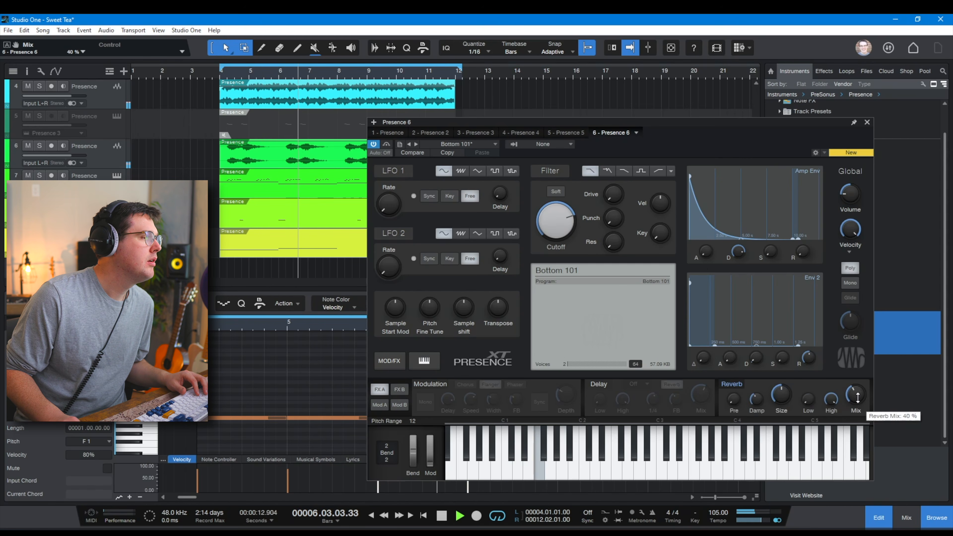
left_click(866, 123)
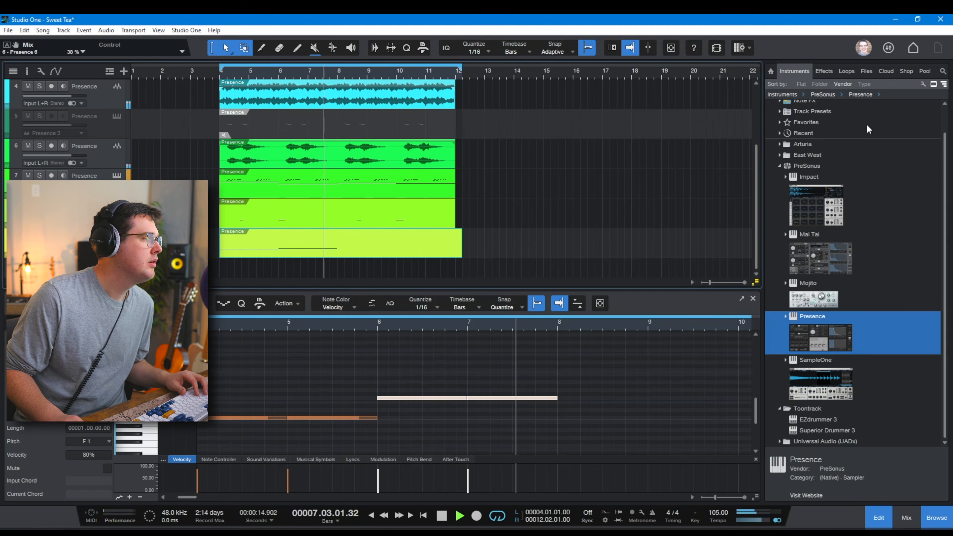
Duplicate the two F 1 bass notes into bars 8–9 and 10–11, lowering the first copy and pitching the last pair to G 1.
left_click_drag(408, 354, 463, 402)
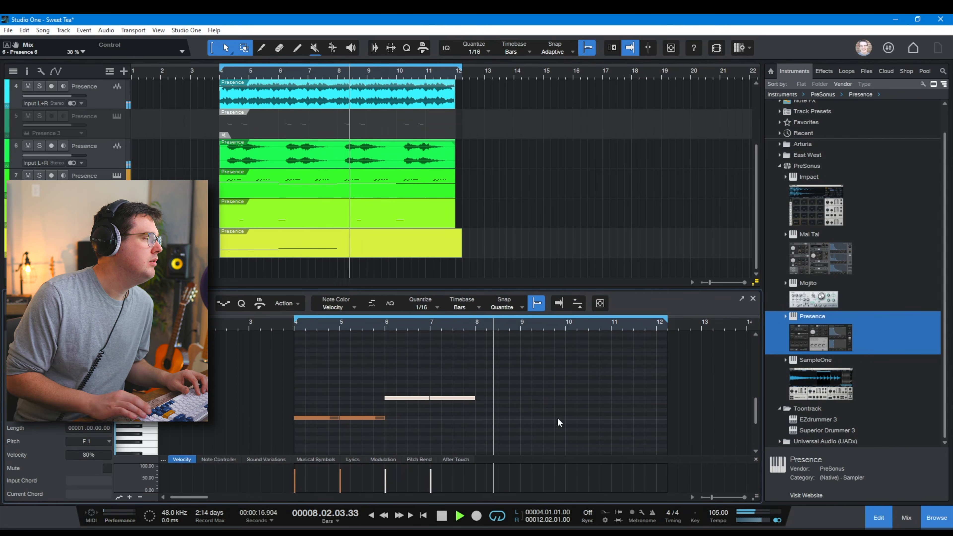
key("d")
key("Down")
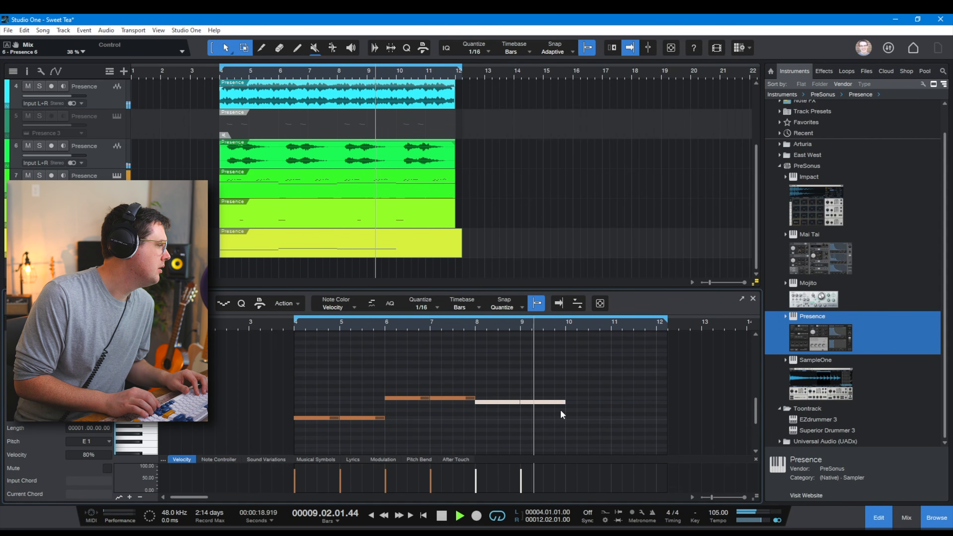
key("Down")
key("Down")
key("Down")
key("Down")
key("d")
key("Down")
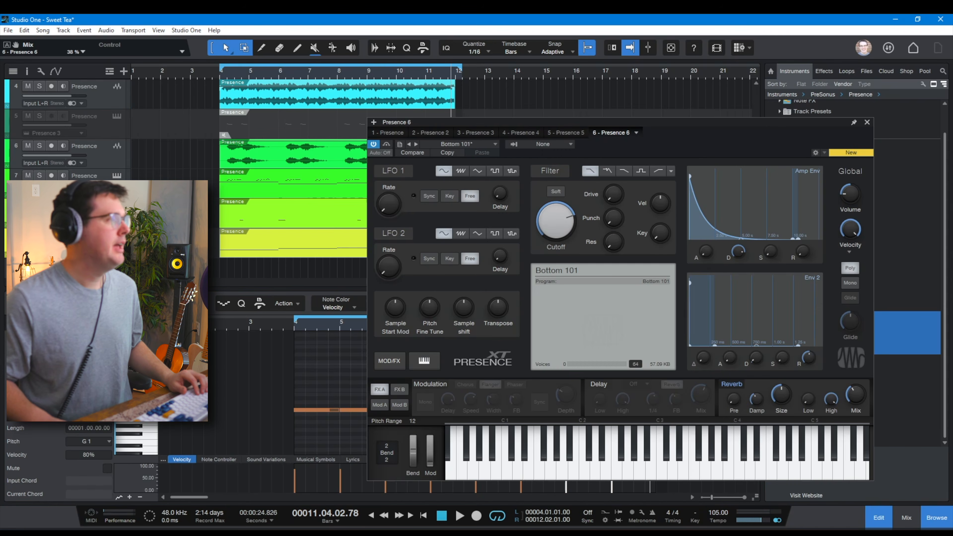
Add another Presence instrument track with the Tremolo Strings preset from Artist Instruments and switch on its filter.
left_click(867, 123)
left_click_drag(790, 339, 300, 259)
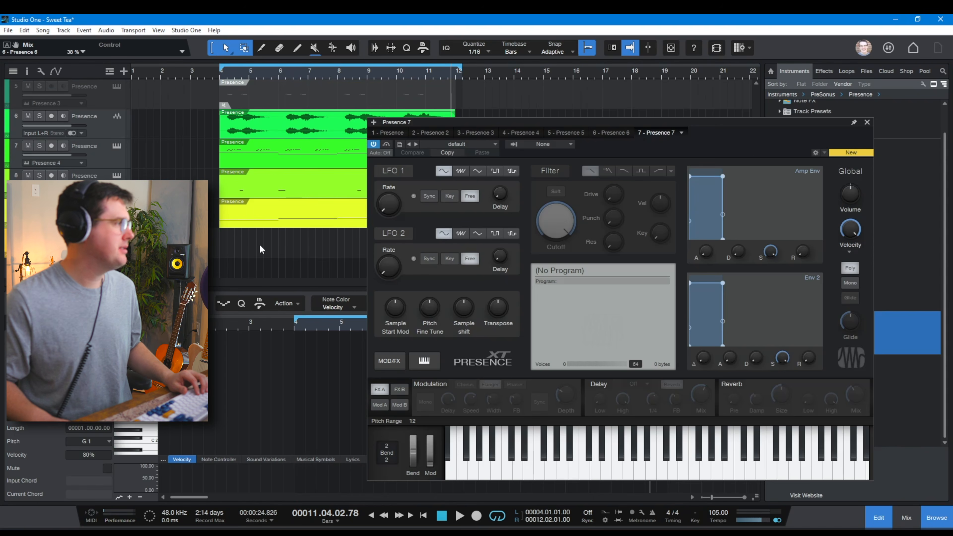
left_click(479, 145)
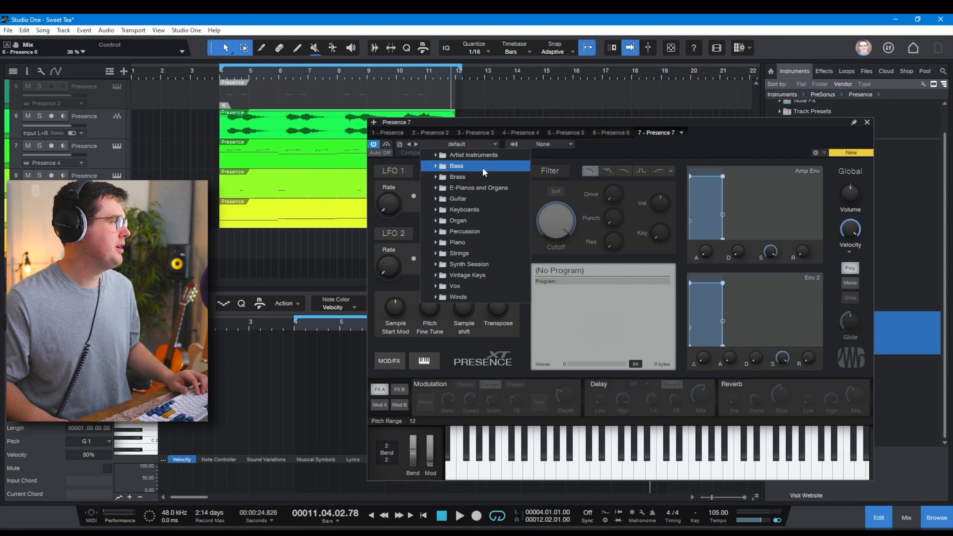
left_click(488, 157)
left_click(488, 242)
scroll(491, 300, "down", 2)
scroll(492, 301, "down", 3)
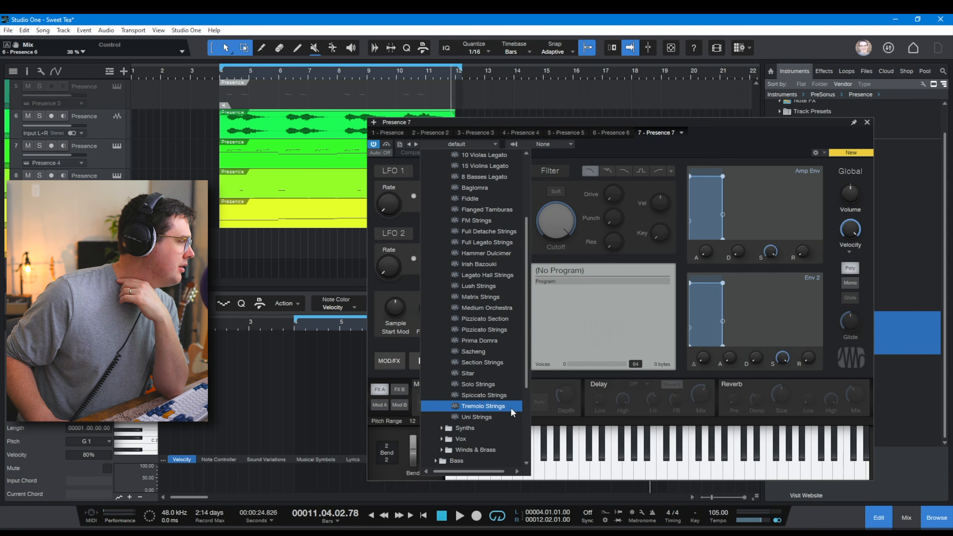
left_click(511, 408)
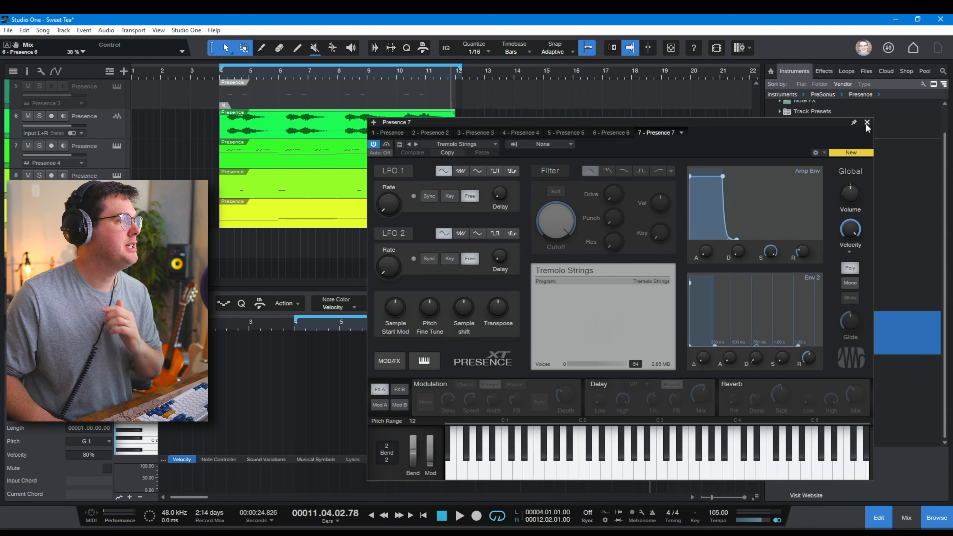
left_click(557, 174)
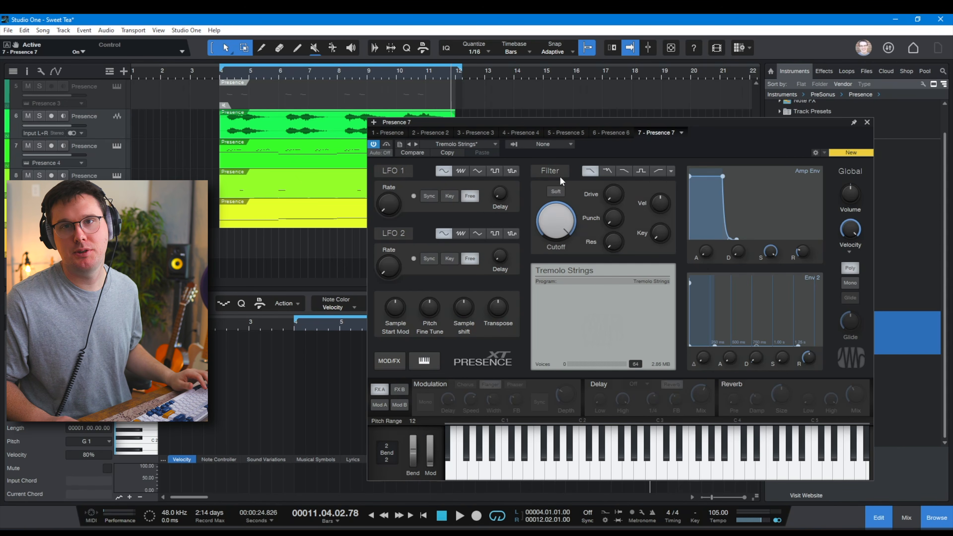
left_click(867, 123)
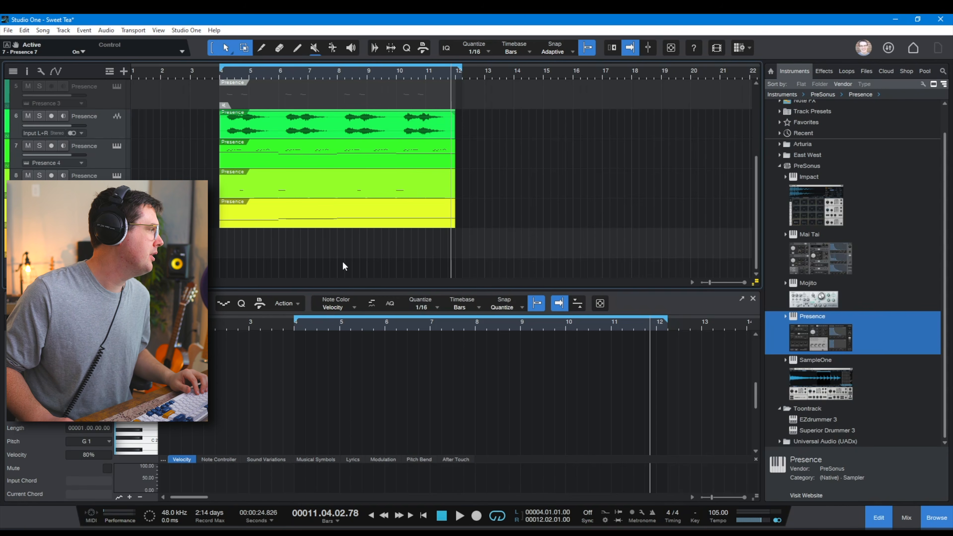
Create a strings part over bars 4 to 12 with a short G# 3 note at bar 4, and set the instrument's master gain to -15.1 dB.
double_click(237, 253)
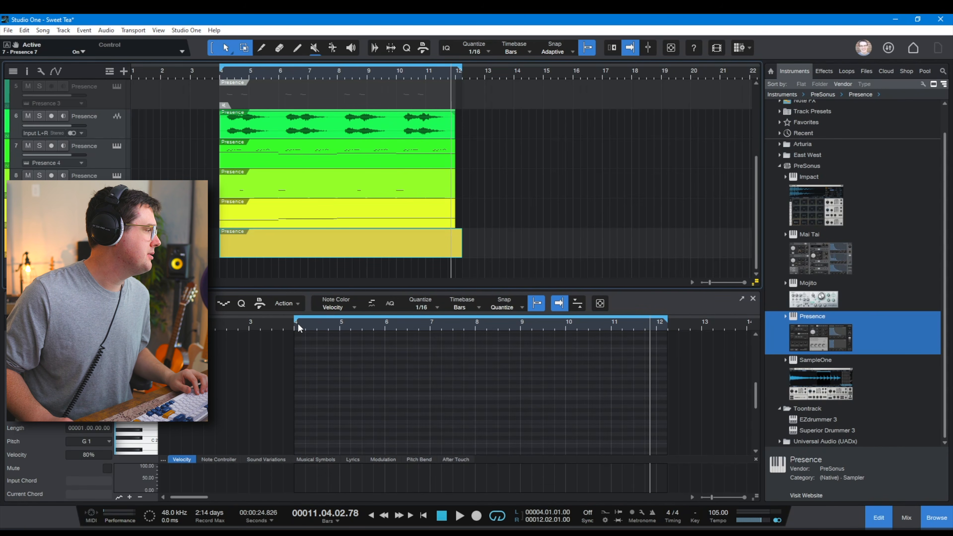
left_click_drag(299, 327, 307, 347)
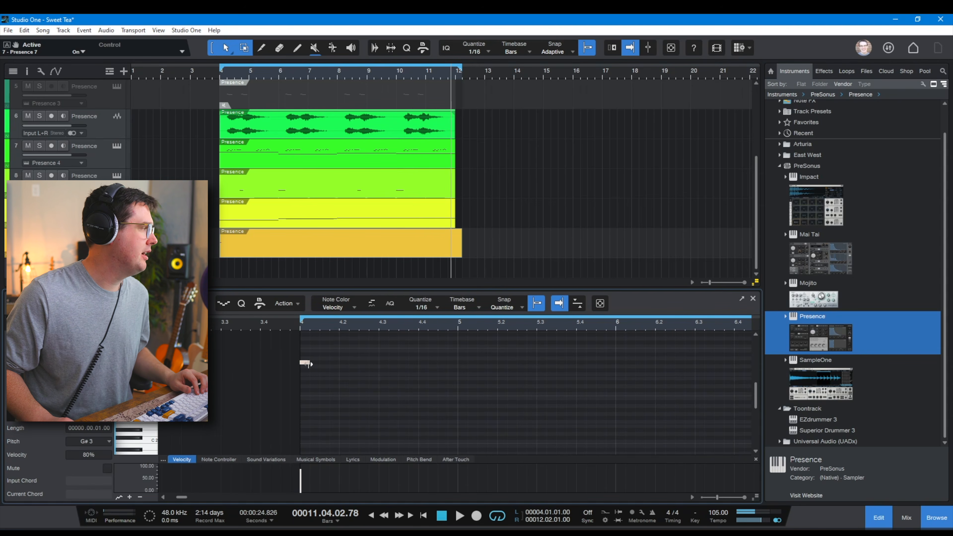
left_click(26, 252)
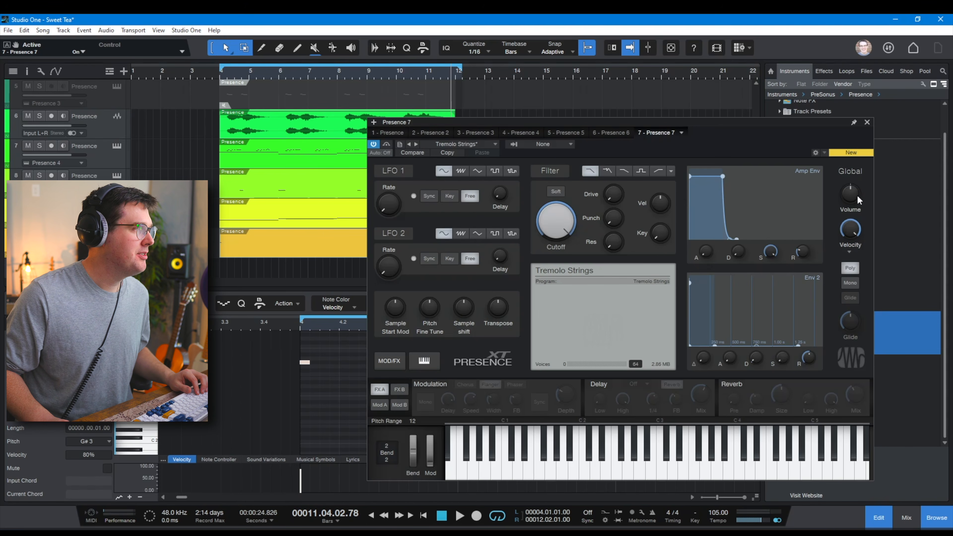
left_click(867, 122)
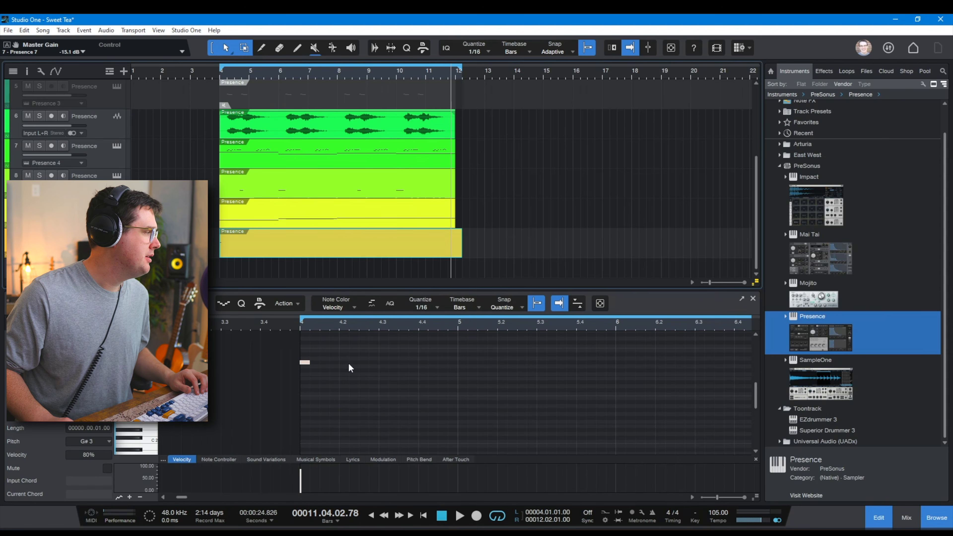
Stretch the strings note to two bars, lower it to G 3, and add matching C 3 and E 3 notes to form a C chord at bar 4.
mouse_move(311, 366)
left_mouse_down()
mouse_move(623, 383)
mouse_move(617, 375)
left_mouse_up()
left_click_drag(523, 324, 520, 314)
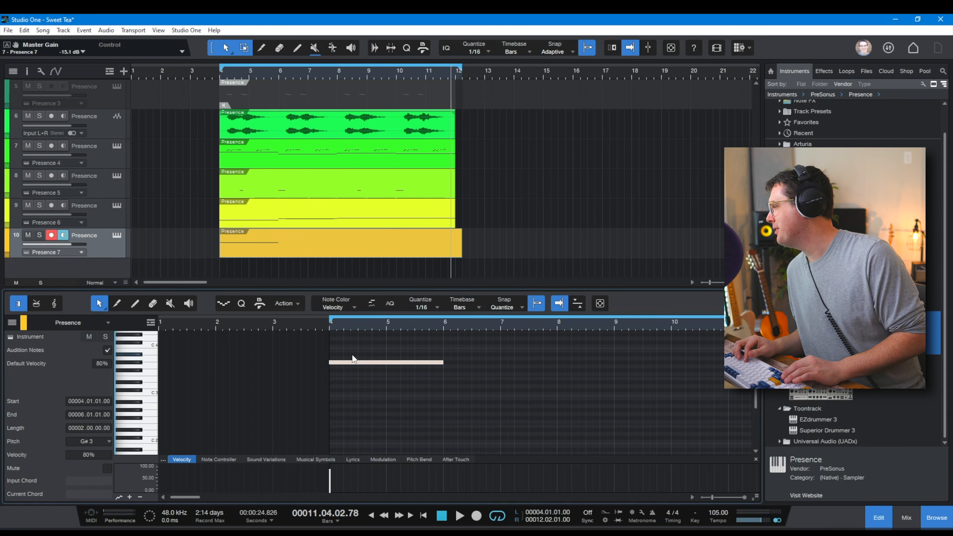
key("Down")
key("d")
left_click_drag(470, 366, 355, 393)
key("d")
left_click_drag(467, 394, 356, 381)
left_click_drag(325, 324, 327, 350)
left_click_drag(340, 393, 366, 378)
During playback, duplicate the two-bar C chord three times so the strings fill the part up to bar 12.
left_click(301, 323)
key("space")
left_click_drag(283, 322, 259, 298)
left_click_drag(269, 347, 310, 409)
key("d")
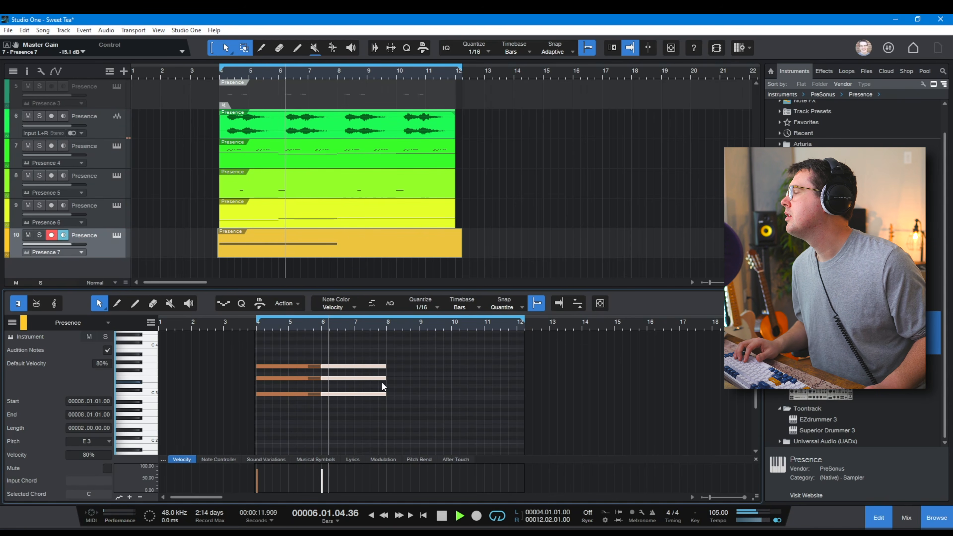
key("d")
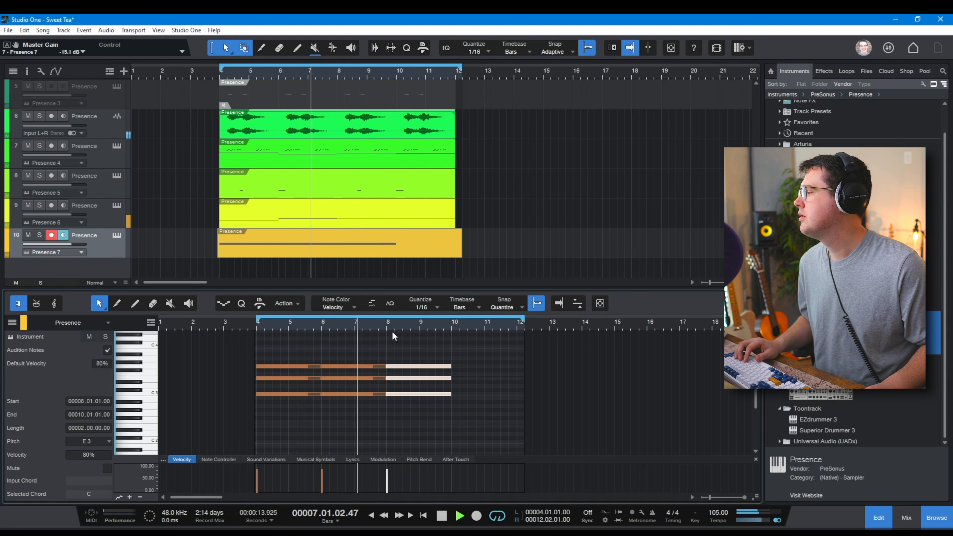
left_click(398, 385)
left_click_drag(404, 351, 443, 414)
key("d")
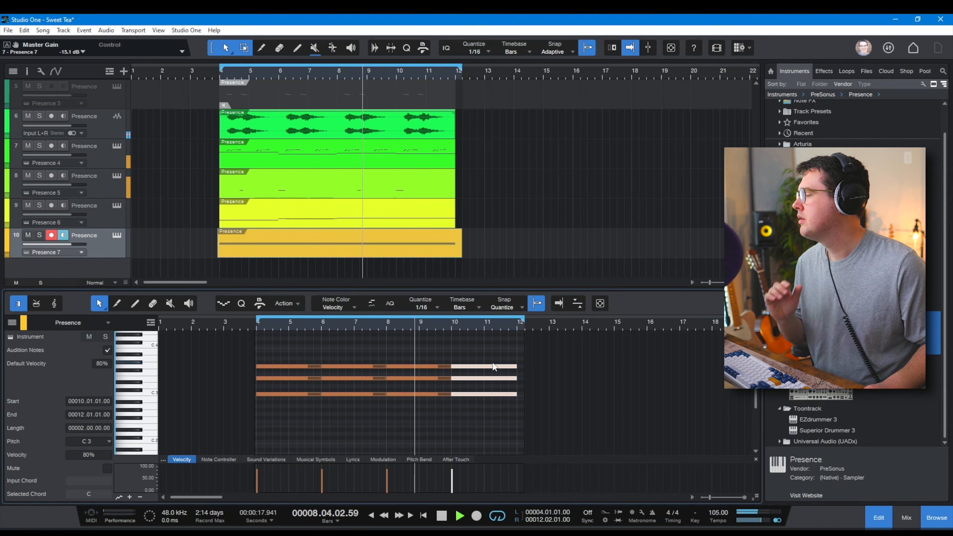
left_click_drag(507, 328, 512, 336)
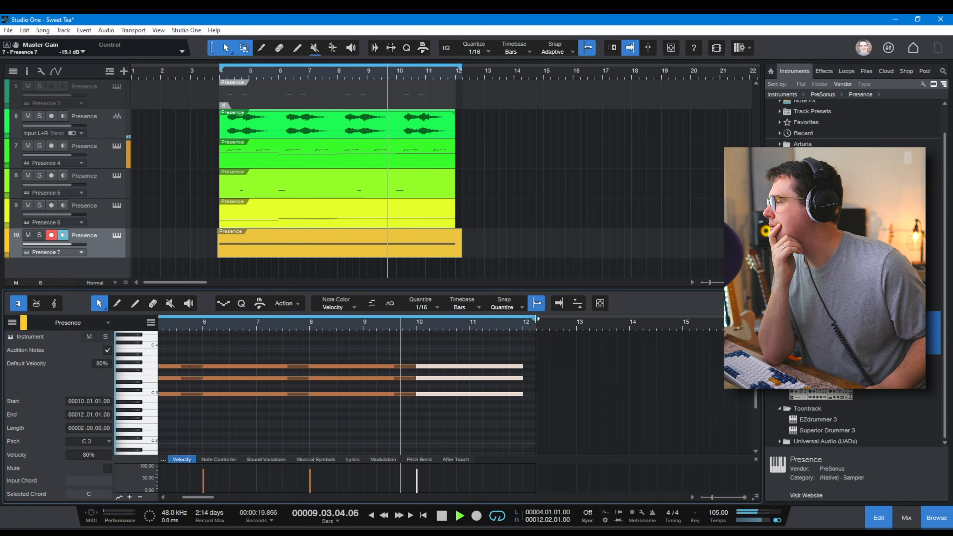
Turn the last strings chord at bar 10 into a G chord by lowering E 3 to D 3 and C 3 to B 2, and listen back.
left_click(457, 352)
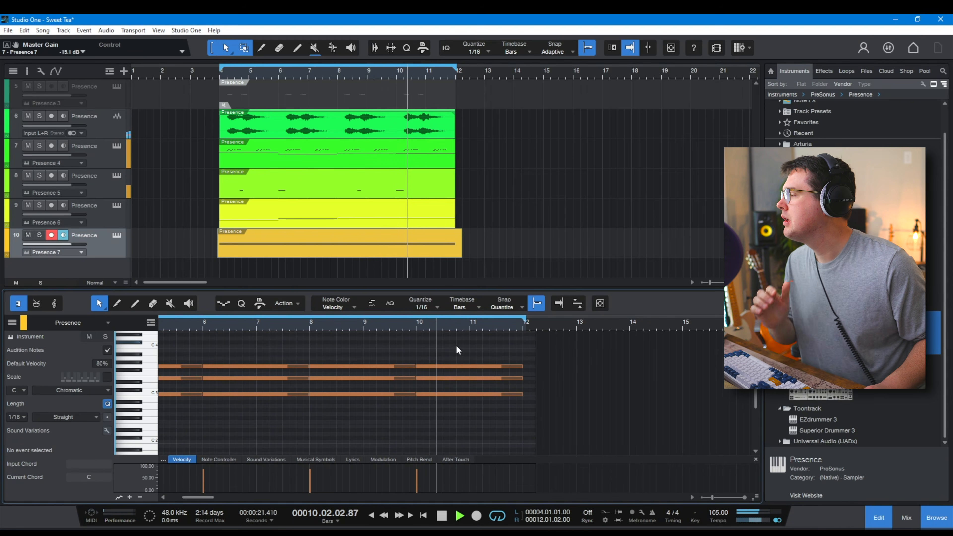
left_click(457, 365)
left_click(457, 378)
left_click_drag(459, 383, 506, 400)
left_click(311, 322)
key("space")
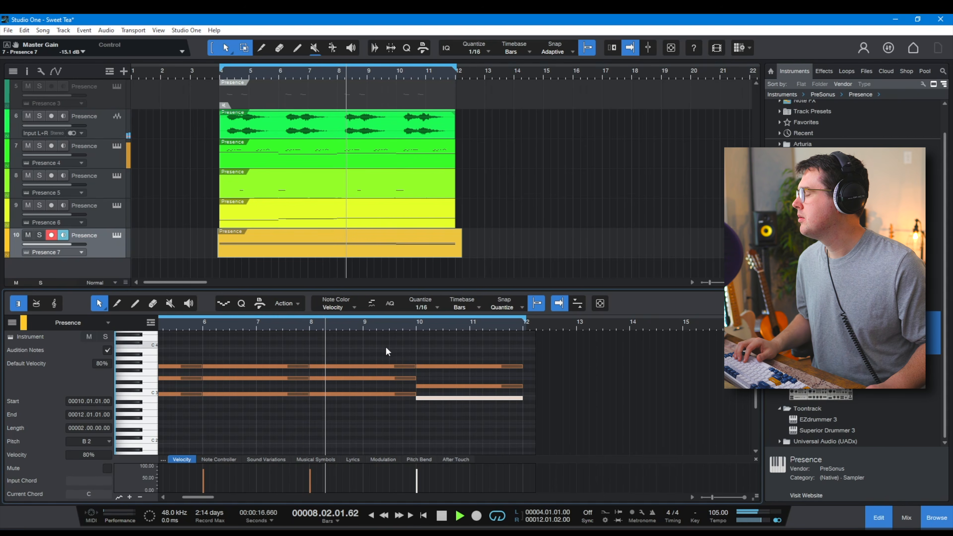
left_click_drag(412, 326, 421, 318)
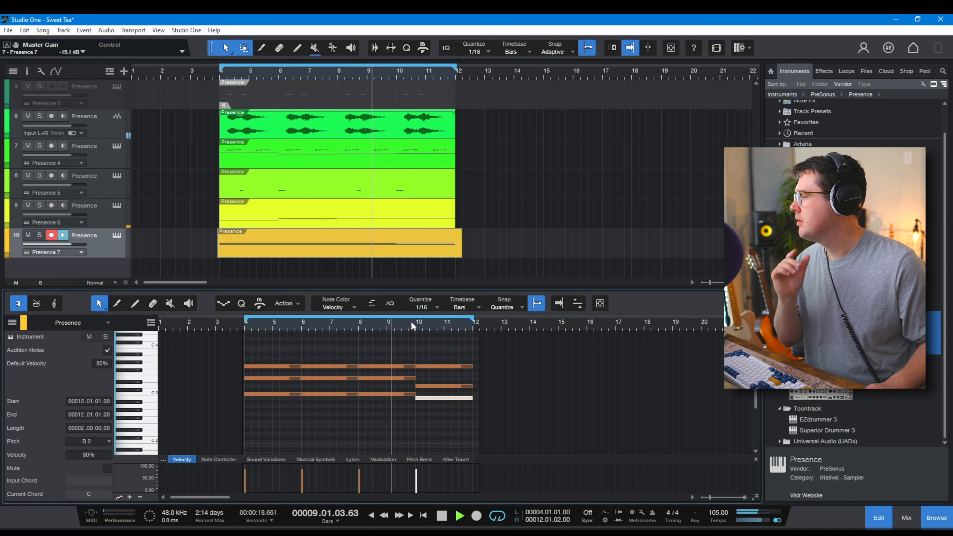
Switch on the reverb in the Tremolo Strings instrument.
left_click(117, 237)
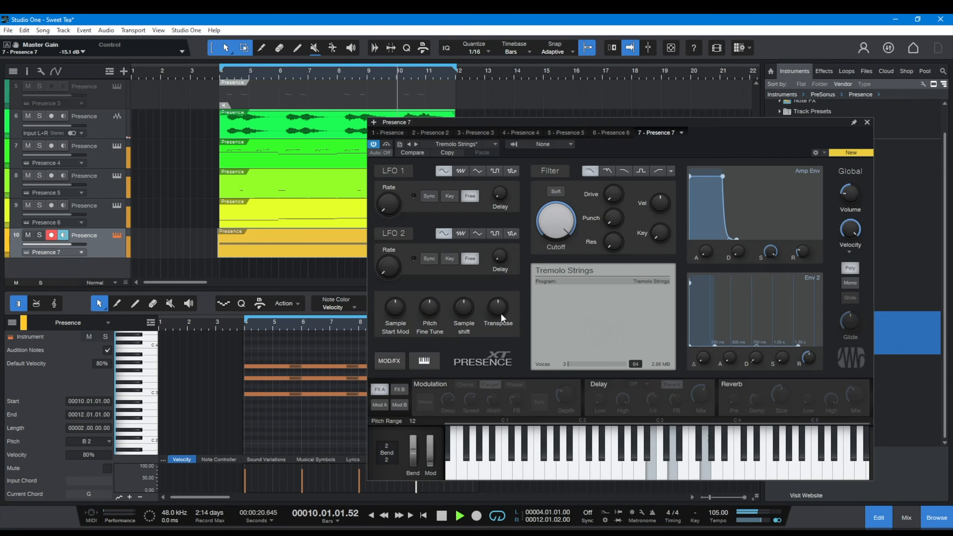
left_click(742, 386)
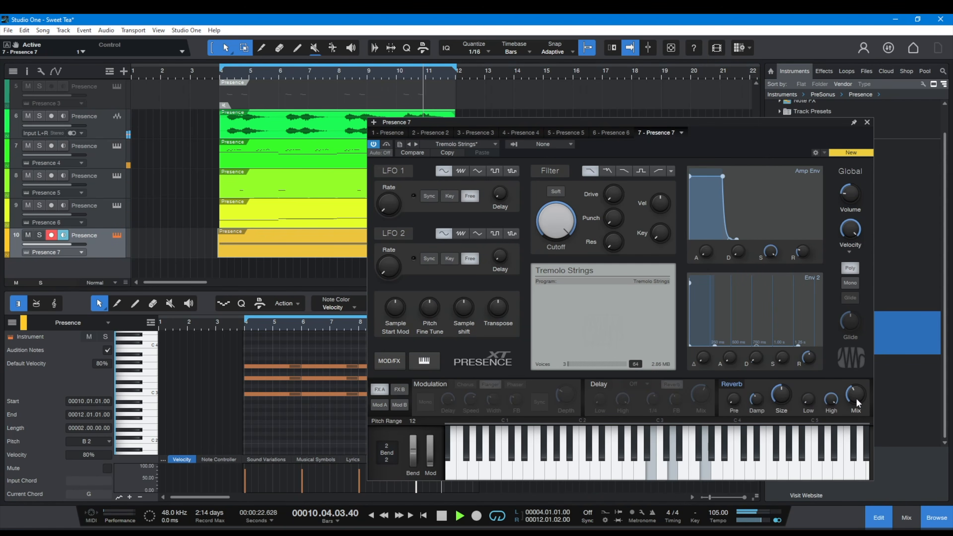
left_click(867, 122)
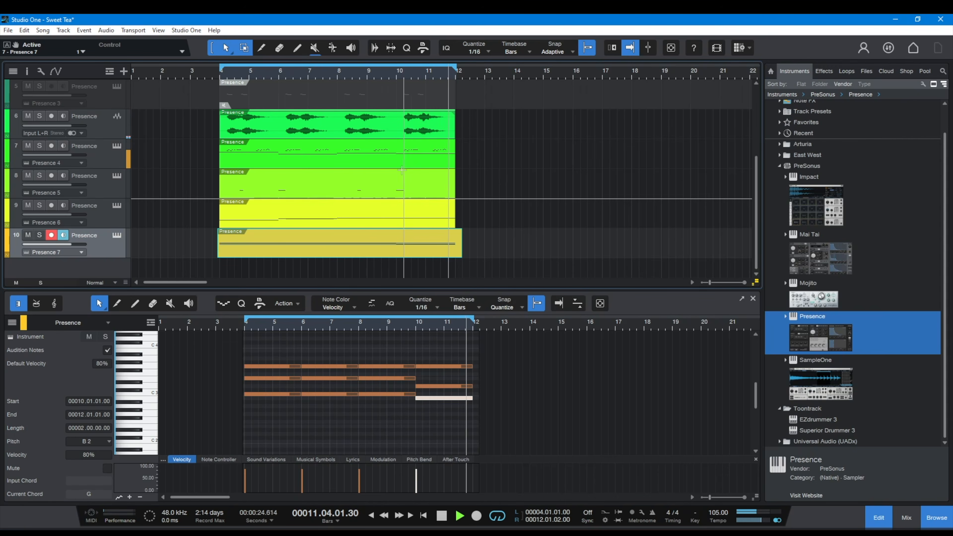
Trim the end of the strings part on track 10 back to bar 12 and hide the browser.
left_click_drag(464, 72, 463, 98)
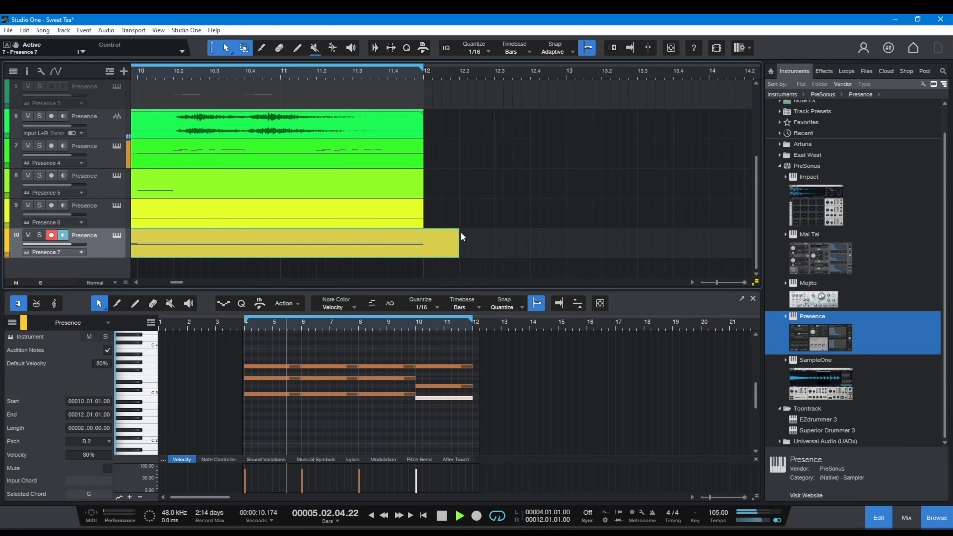
left_click_drag(458, 243, 426, 242)
left_click_drag(397, 74, 408, 51)
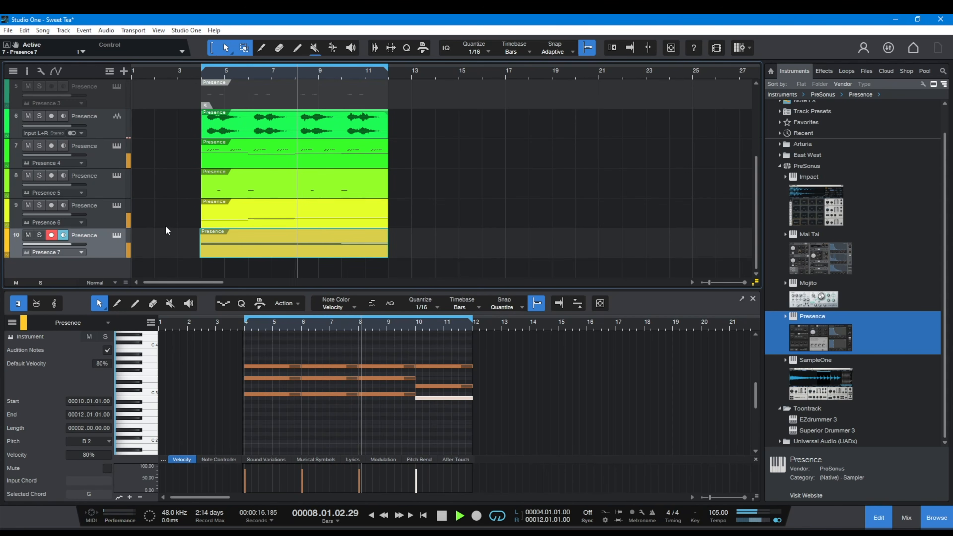
scroll(160, 229, "up", 4)
scroll(162, 234, "down", 4)
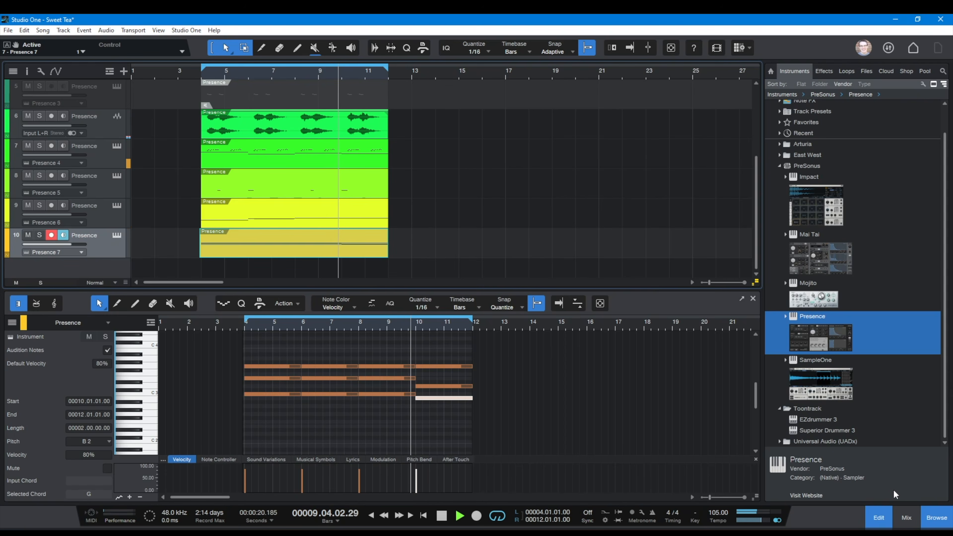
key("F5")
scroll(402, 213, "up", 4)
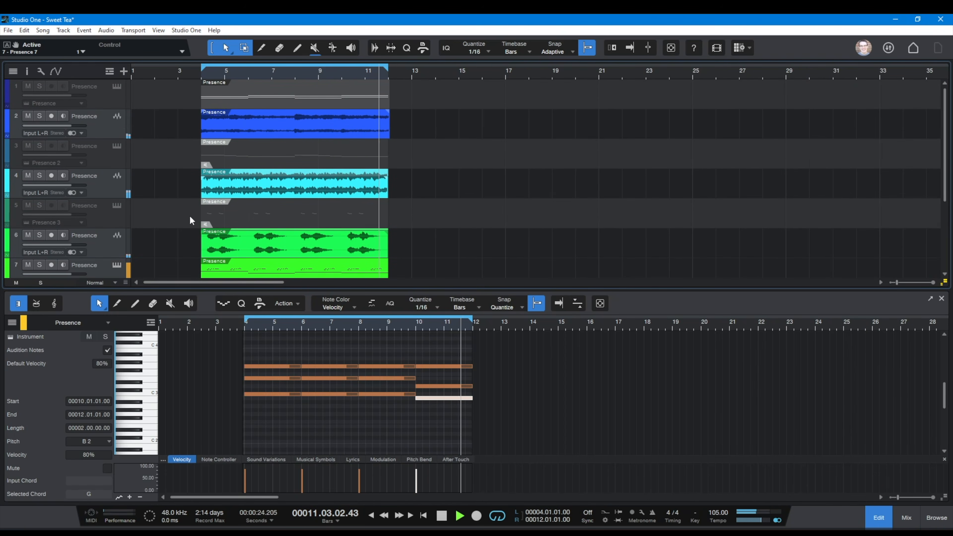
scroll(172, 240, "down", 4)
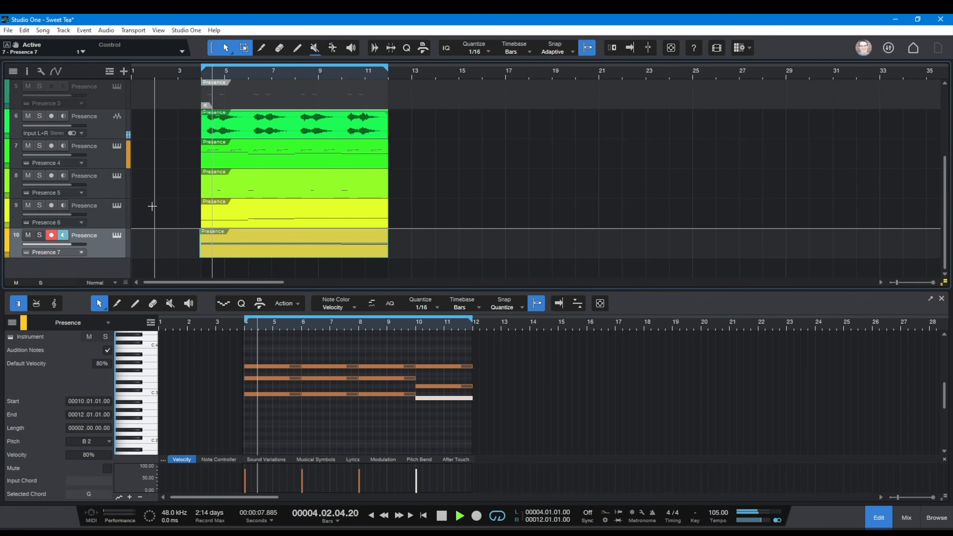
Set the Ocarina instrument's reverb mix to 64 %, enlarge its reverb size and set the filter cutoff to 8.73 kHz.
left_click(28, 146)
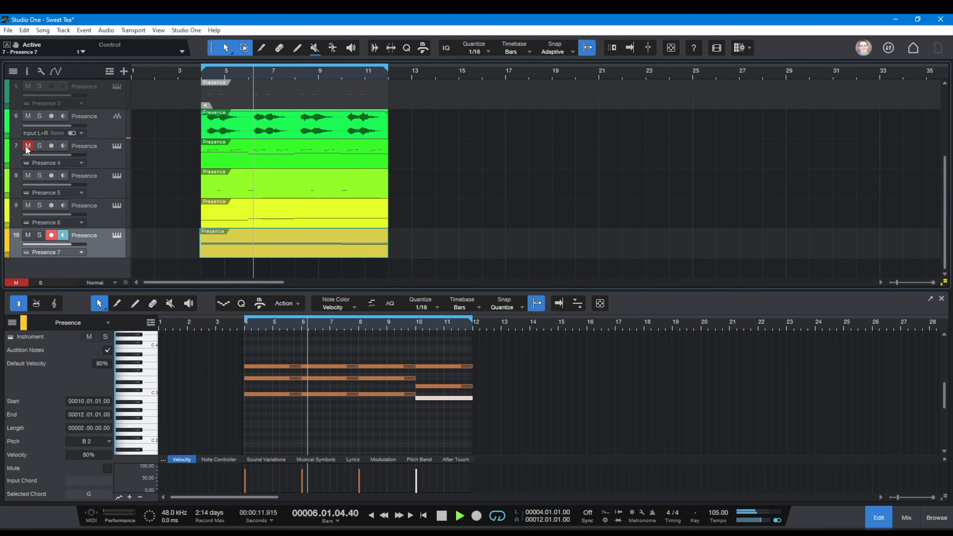
left_click(27, 147)
left_click(117, 147)
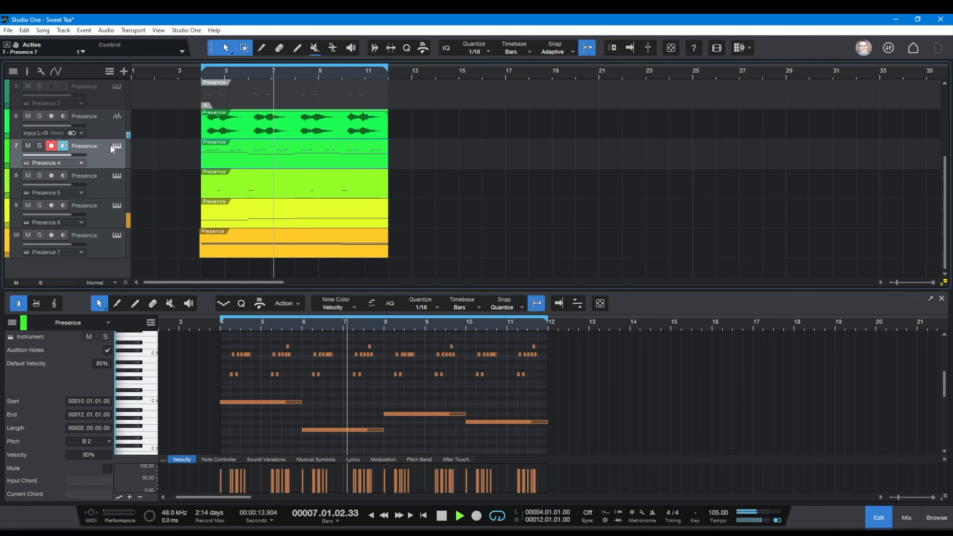
left_click(715, 420)
left_click_drag(709, 384, 709, 363)
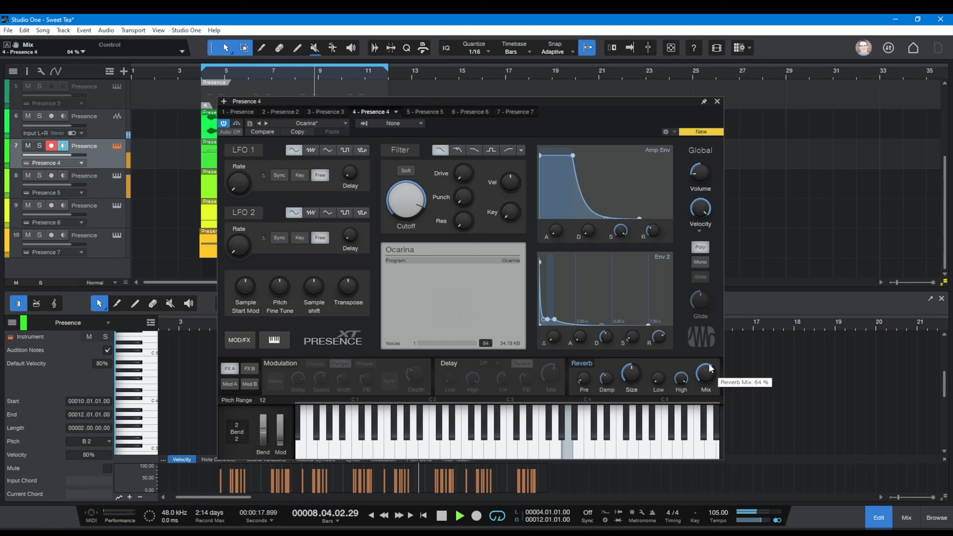
left_click_drag(631, 371, 632, 366)
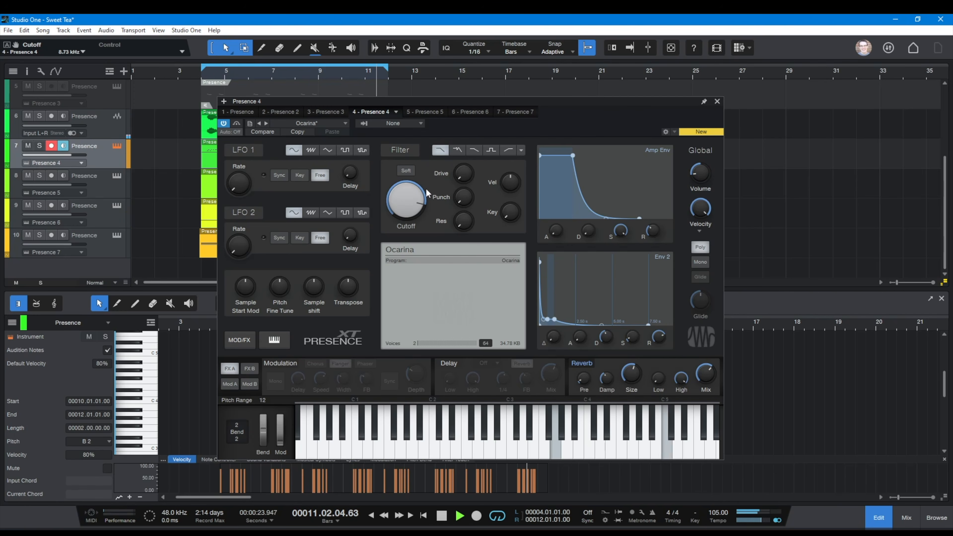
left_click(716, 102)
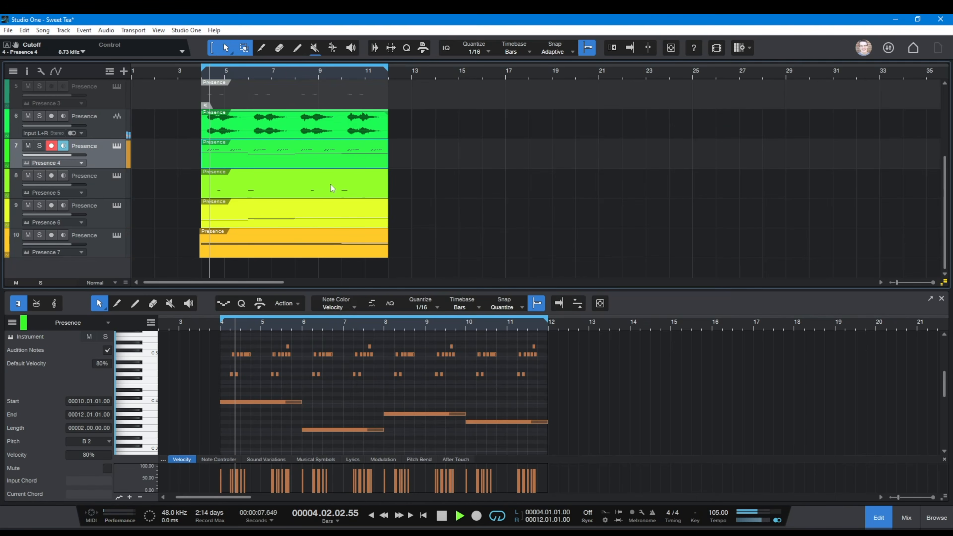
Stop playback before bar 4 and examine the track list and the instrument windows of Presence, Presence 4 and Presence 7.
key("space")
left_click(190, 74)
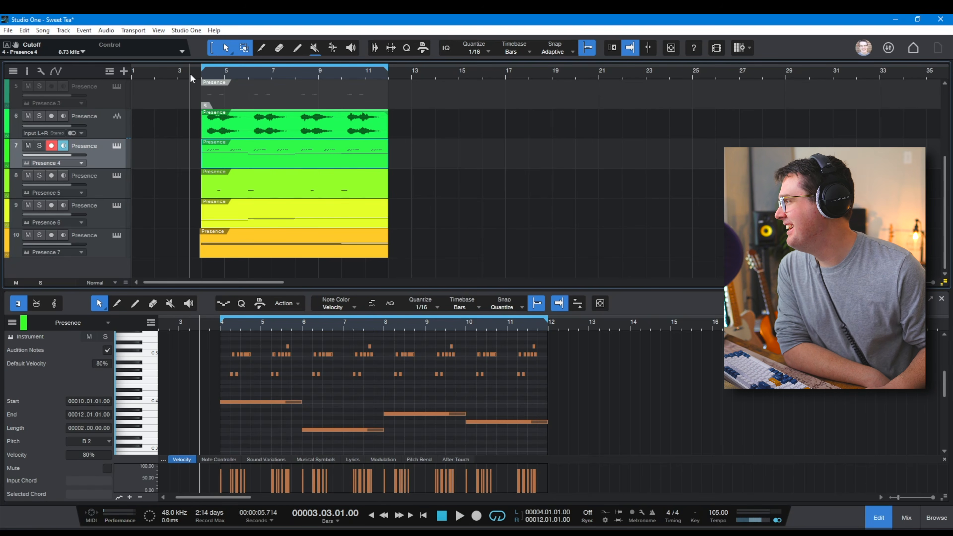
scroll(419, 213, "up", 4)
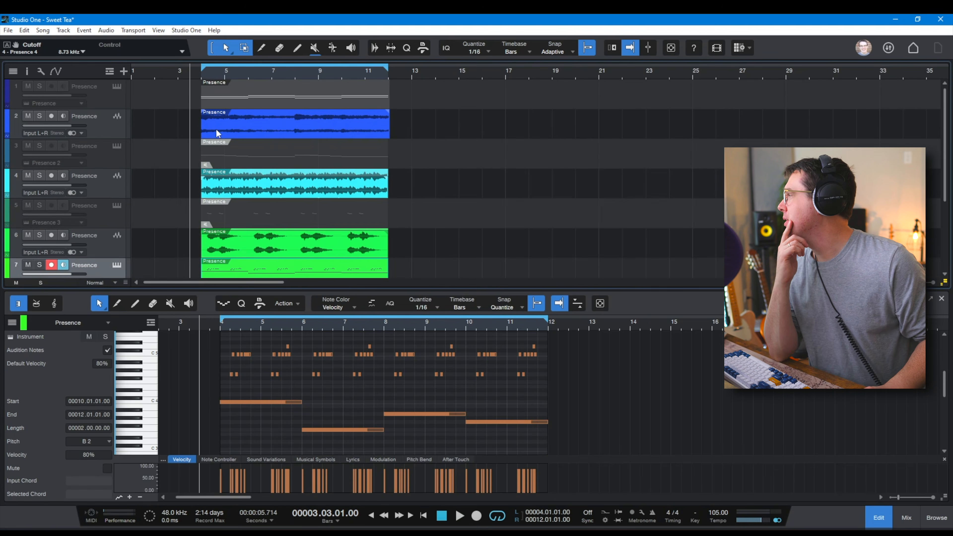
left_click(102, 89)
scroll(142, 140, "down", 3)
scroll(129, 112, "up", 1)
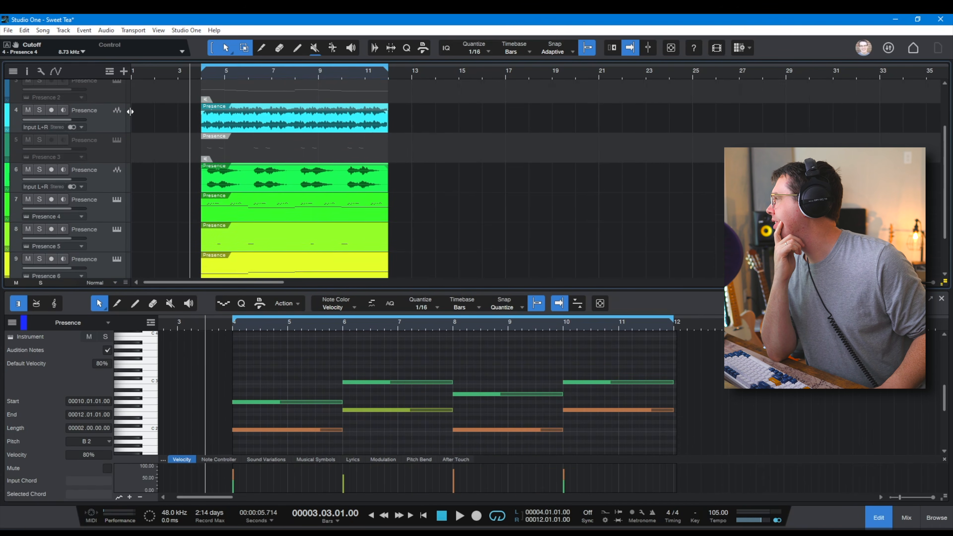
left_click_drag(130, 112, 131, 113)
scroll(130, 124, "up", 2)
left_click(119, 88)
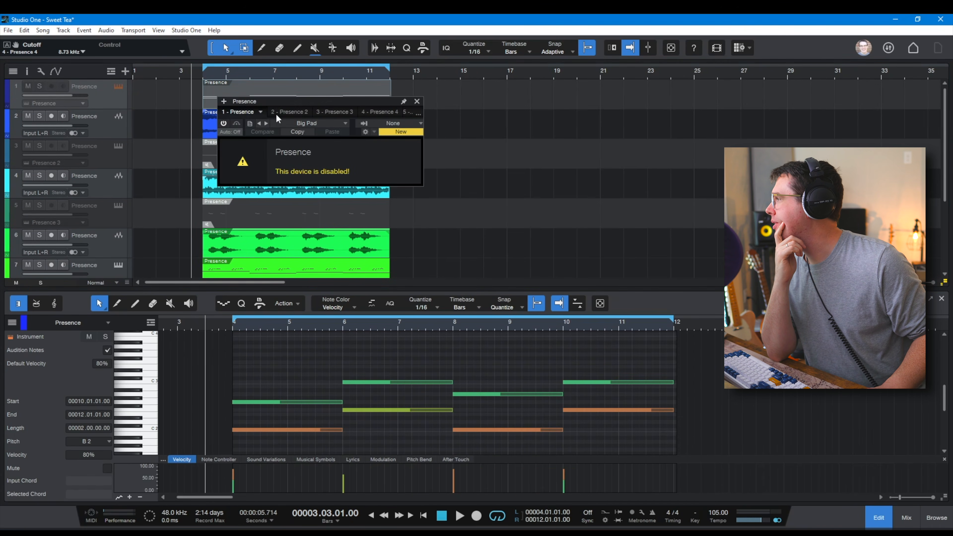
left_click(391, 113)
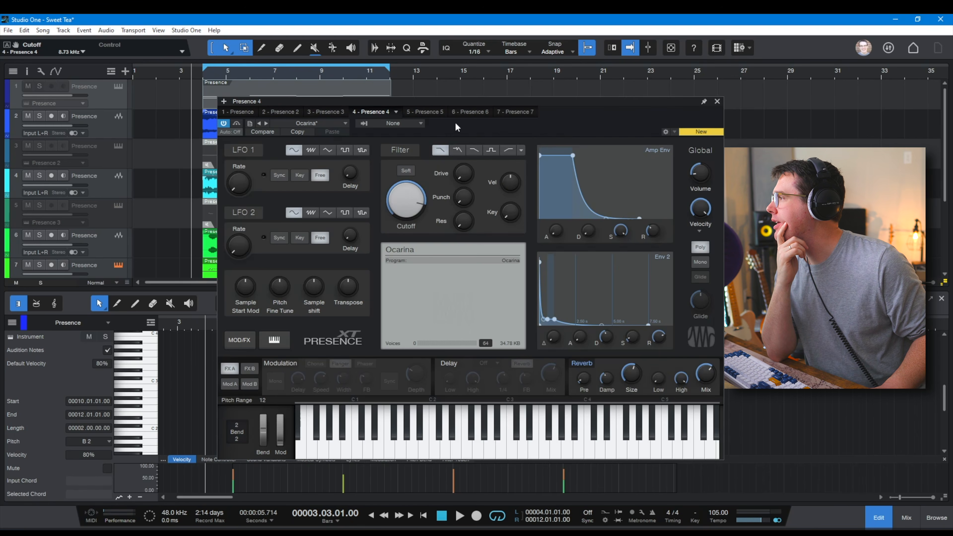
left_click(513, 114)
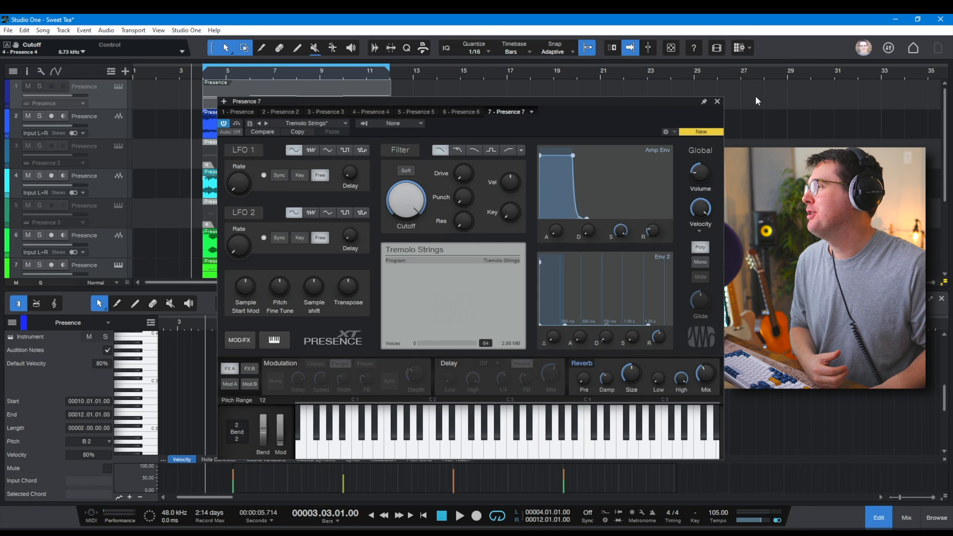
left_click(716, 102)
Show an enlarged mixer and insert a PreSonus Pro EQ with default settings on the strings channel, Presence 7.
left_click(908, 518)
left_click_drag(694, 289, 693, 232)
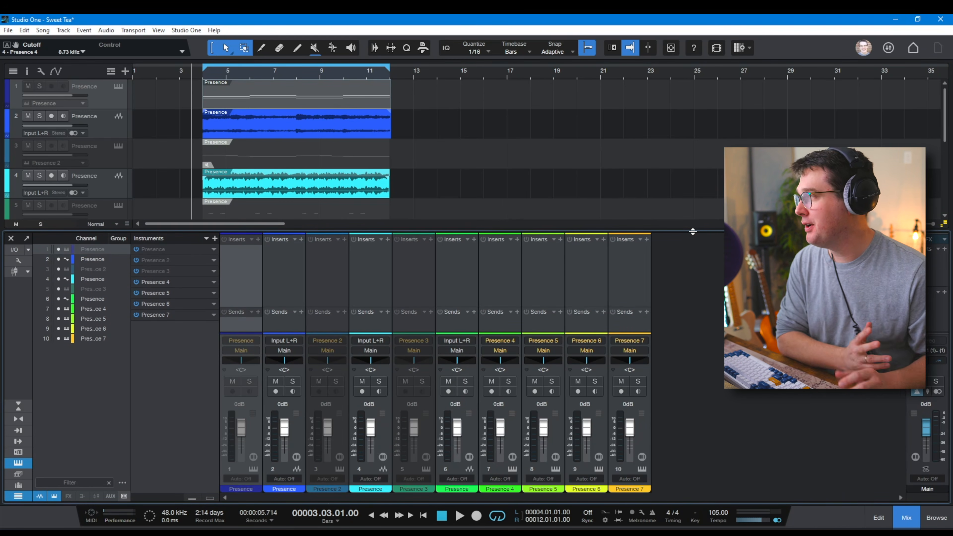
scroll(363, 167, "down", 5)
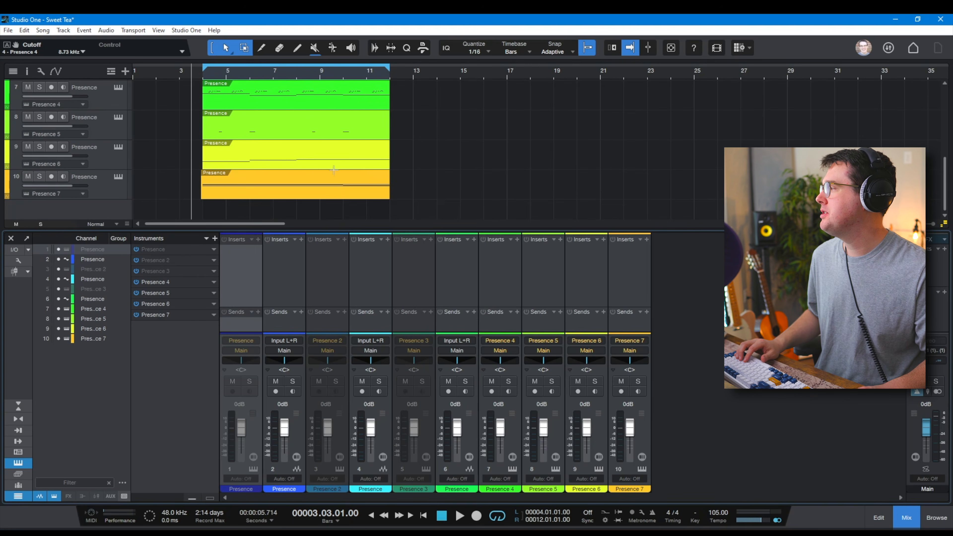
left_click(324, 189)
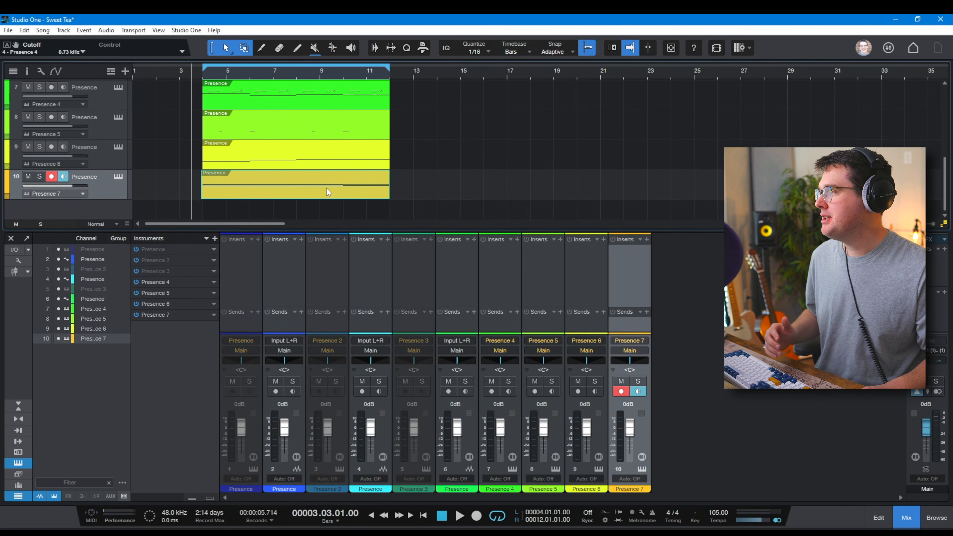
left_click(646, 239)
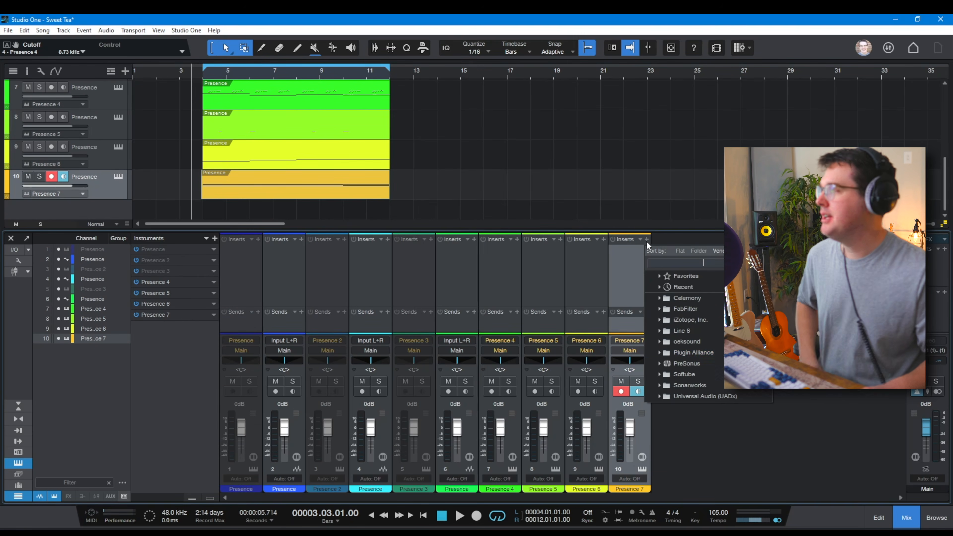
left_click(716, 363)
scroll(711, 405, "down", 5)
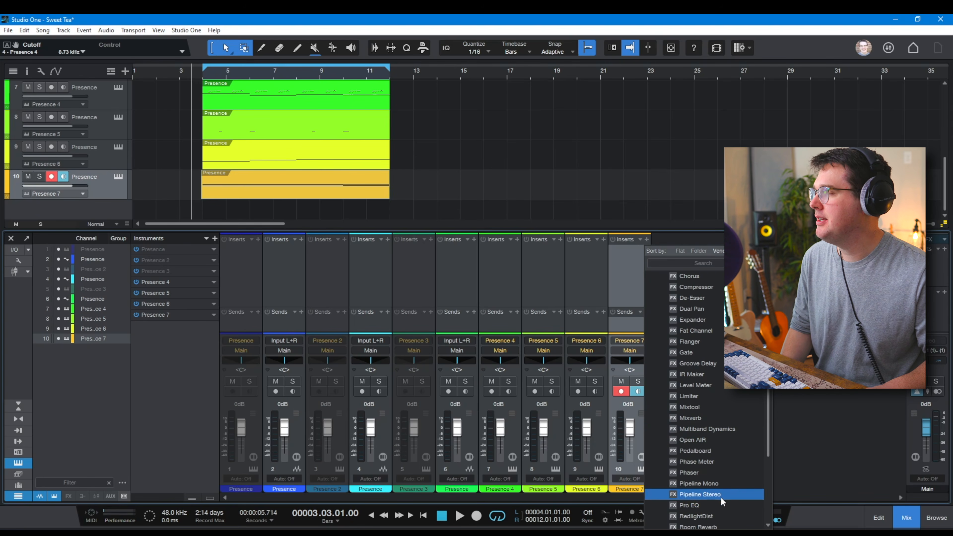
left_click(722, 502)
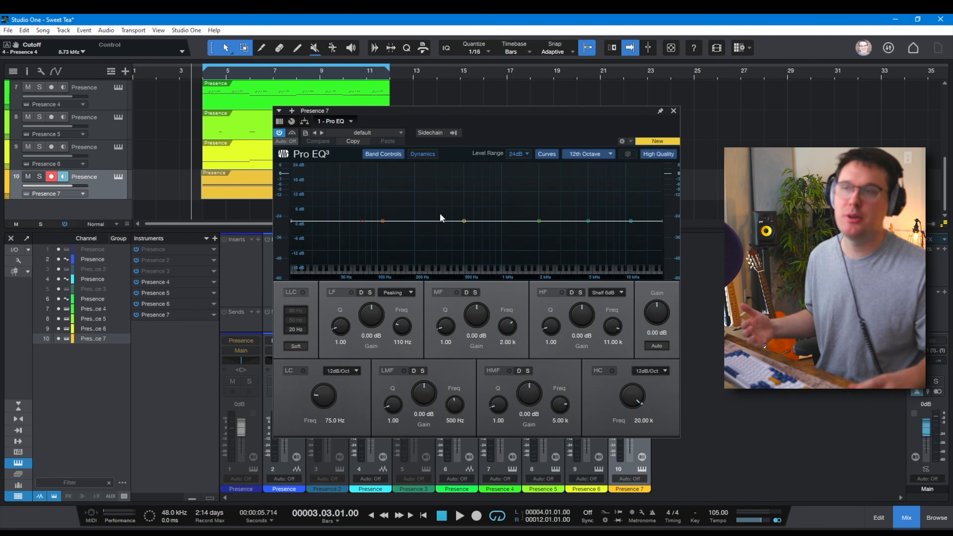
left_click(674, 111)
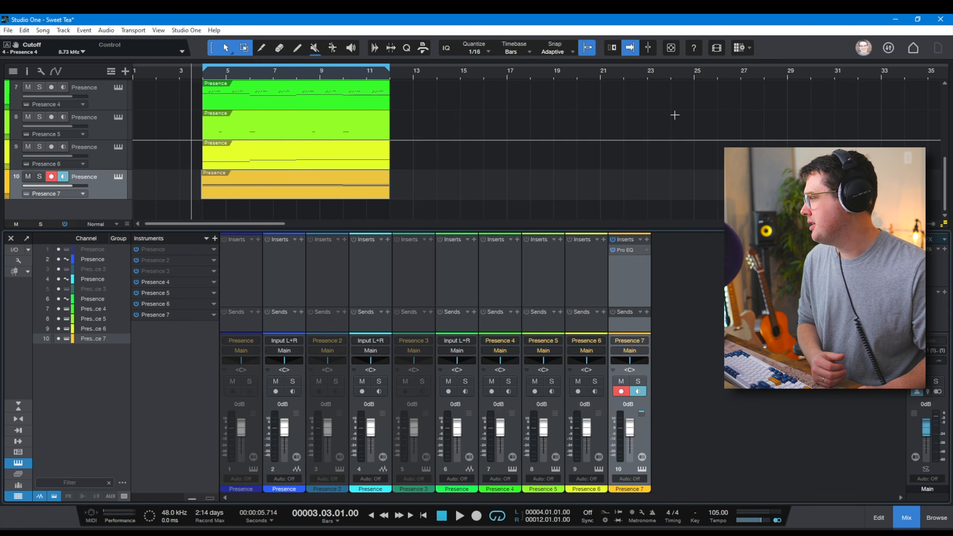
Check the CPU load in the Performance Monitor and insert a PreSonus Limiter on the Main output channel.
left_click(119, 514)
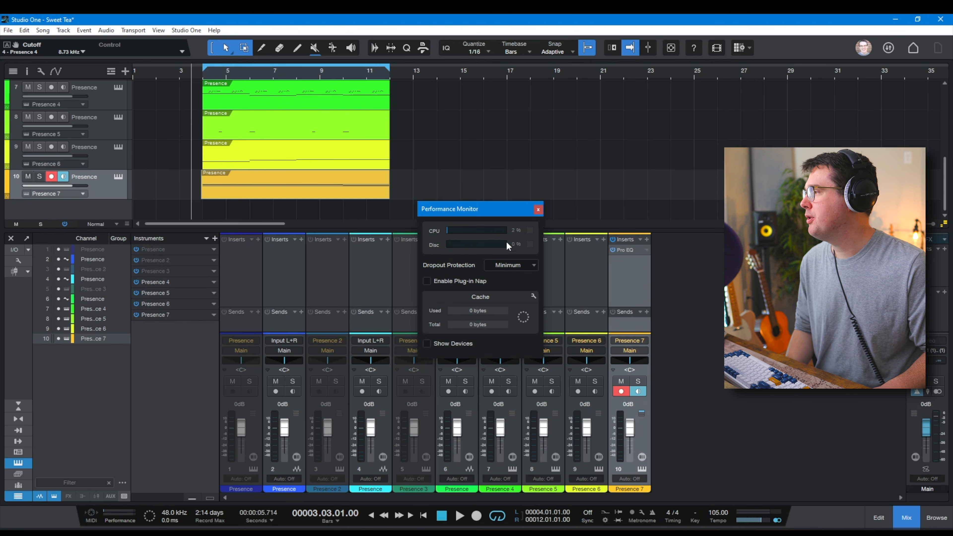
left_click(538, 210)
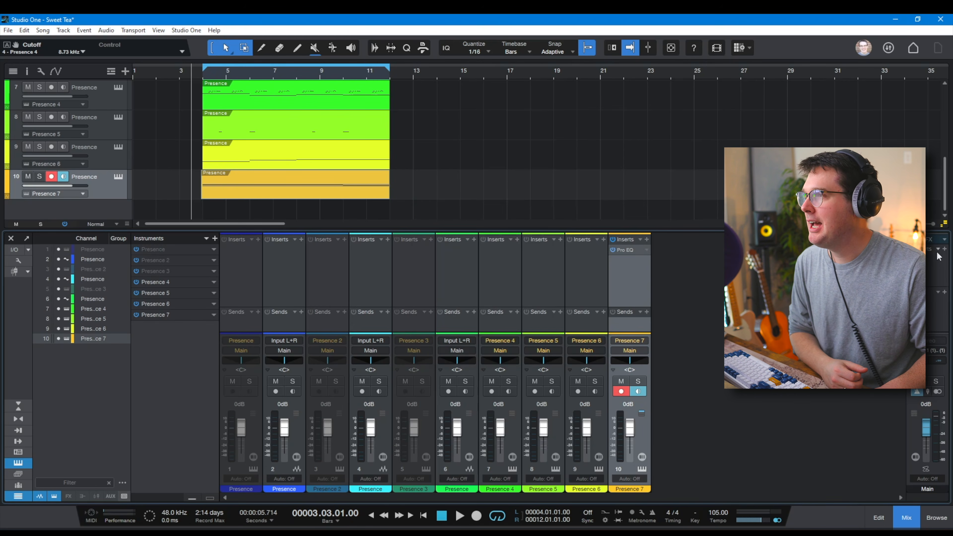
left_click(945, 252)
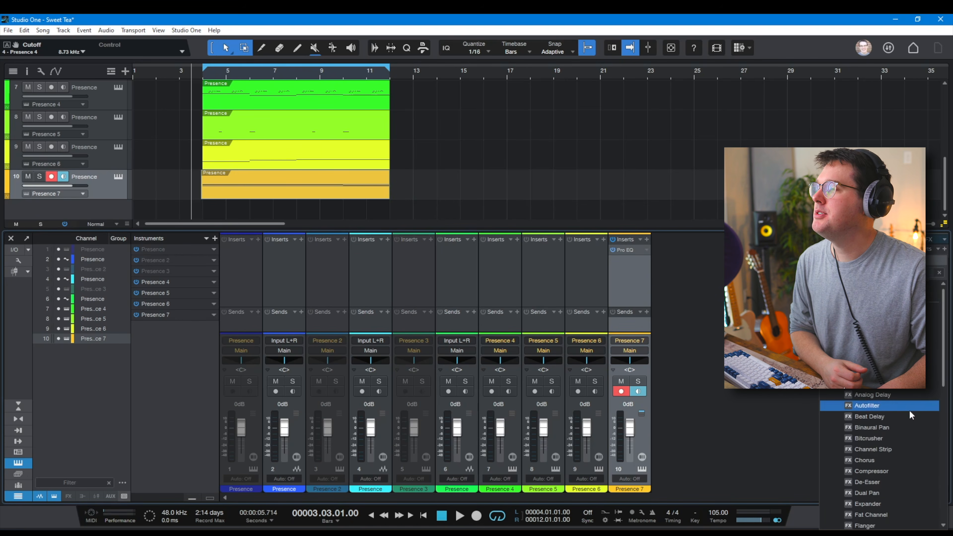
left_click(906, 454)
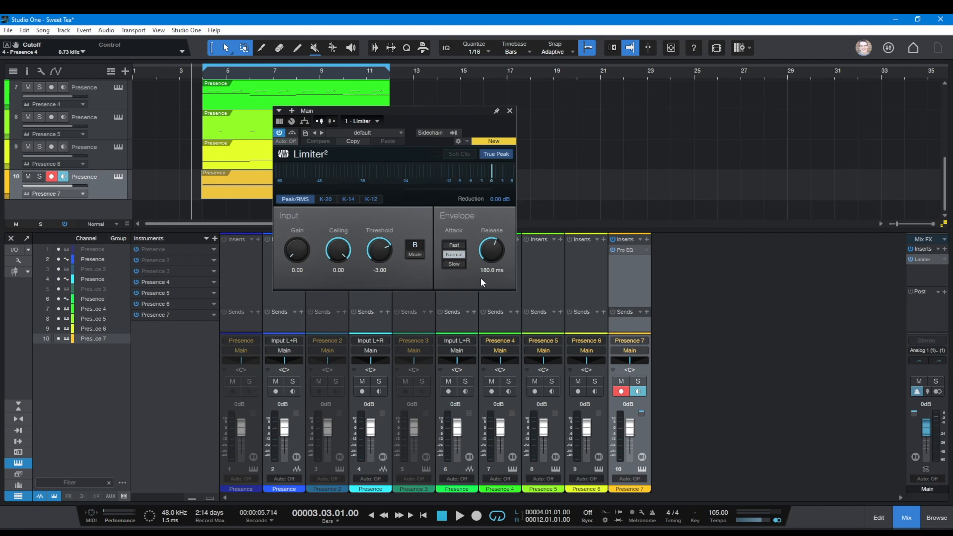
Set the Main limiter's ceiling to -0.90 dB and its input gain to 11.70 dB while playing from bar 3, and hide the mixer.
left_click(194, 72)
left_click_drag(346, 255, 344, 254)
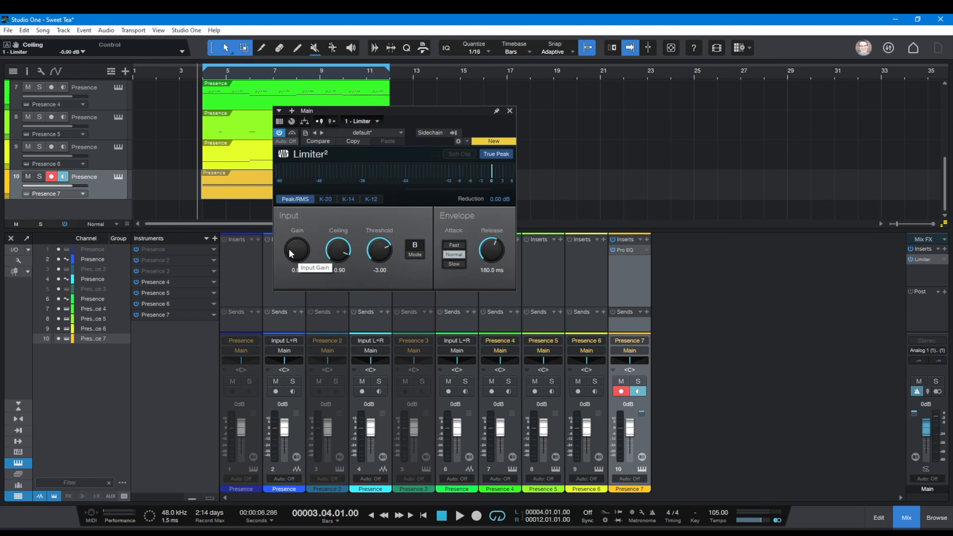
left_click_drag(310, 255, 326, 213)
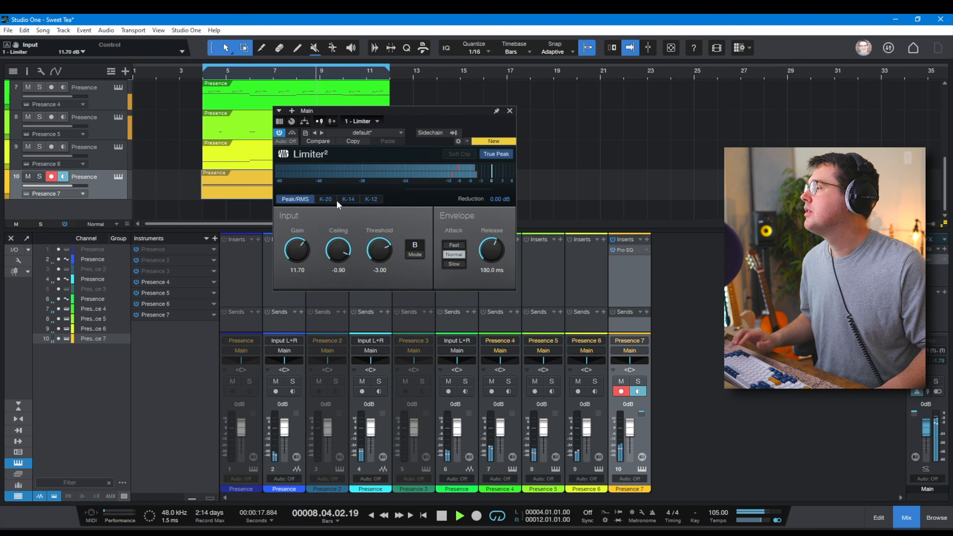
left_click(509, 111)
key("space")
left_click(194, 72)
key("F3")
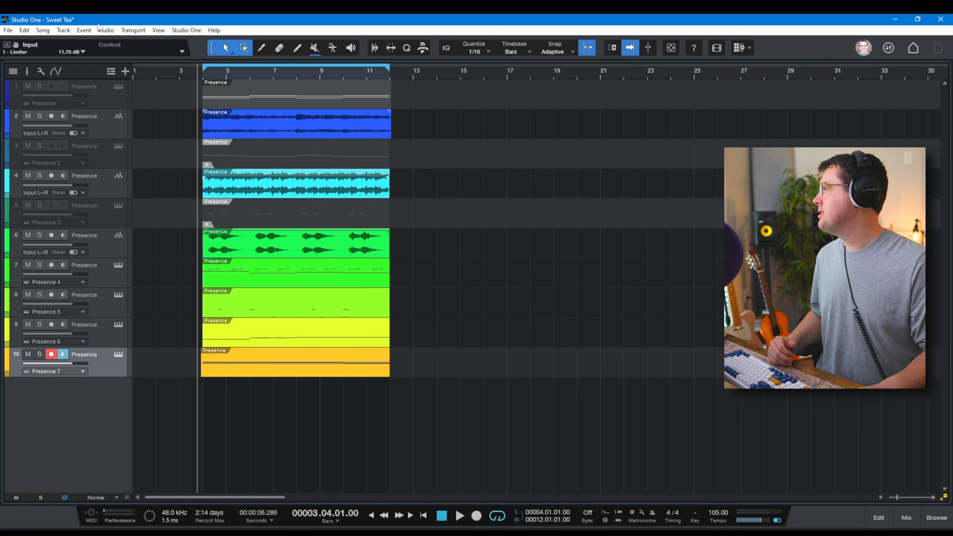
Examine the Export Mixdown settings without exporting, and play the song from just before bar 4.
left_click(43, 30)
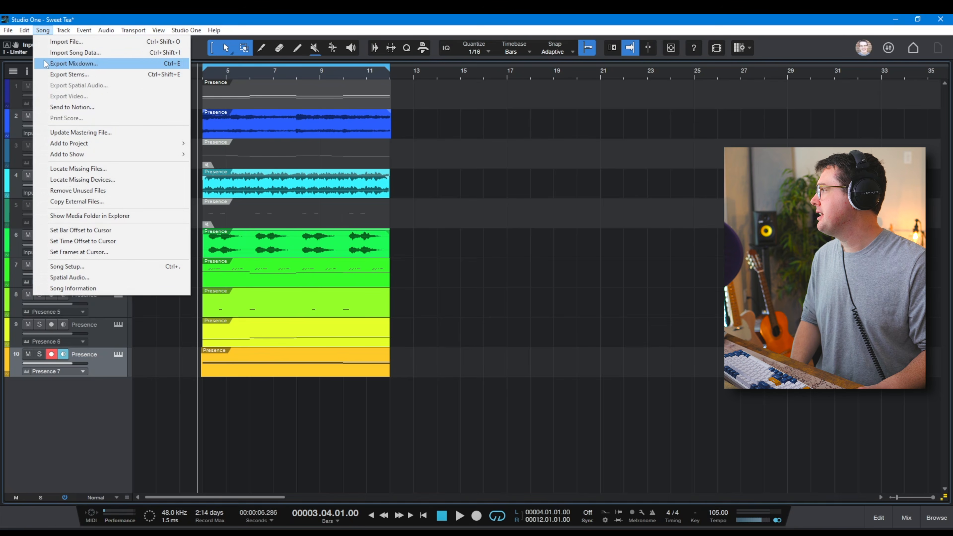
left_click(75, 64)
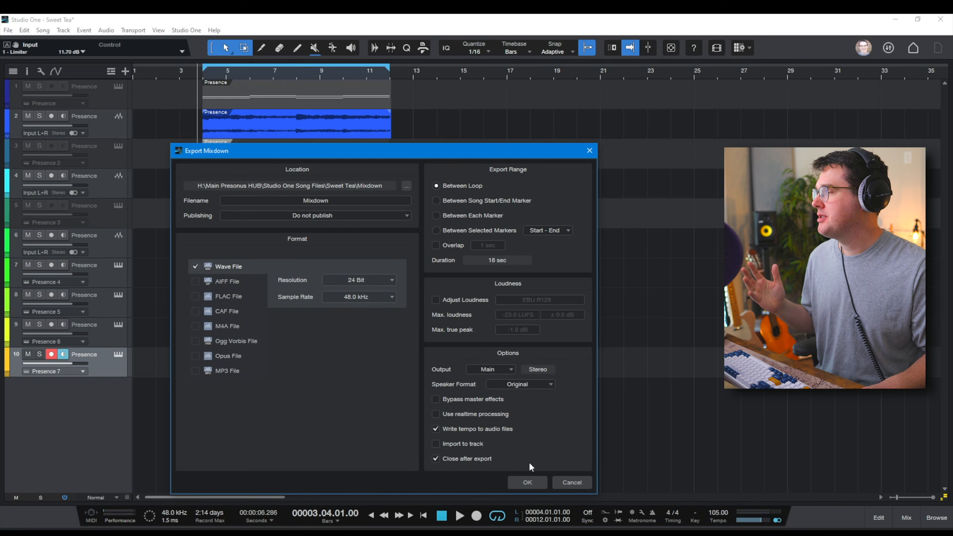
left_click(572, 485)
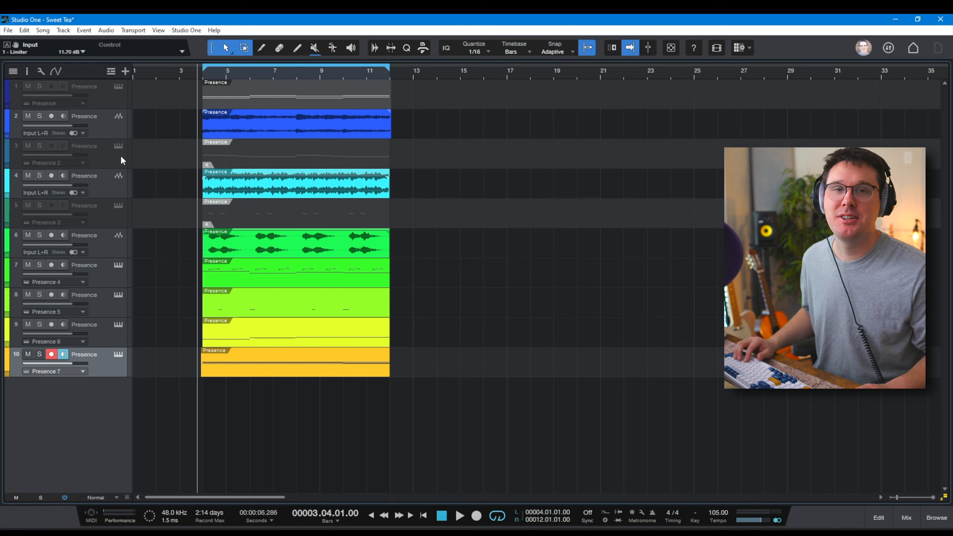
key("space")
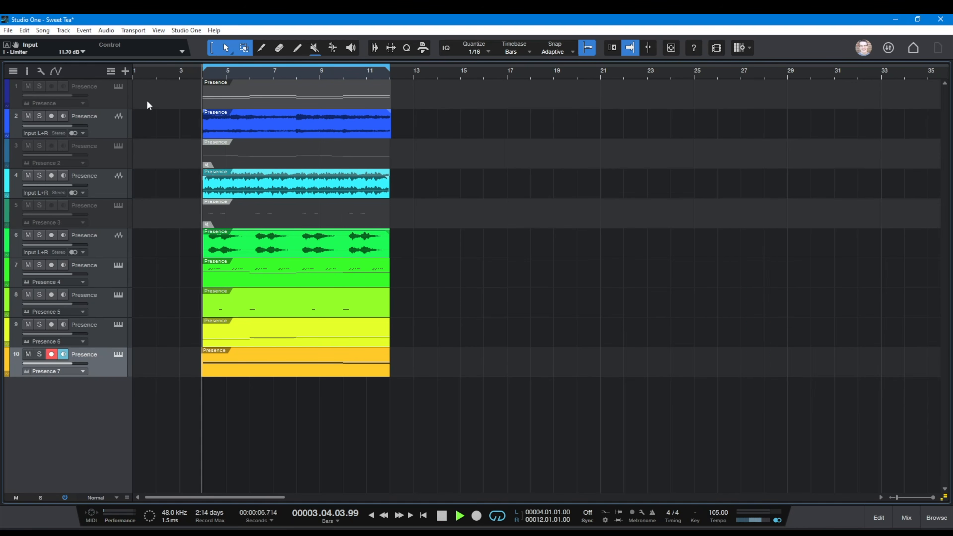